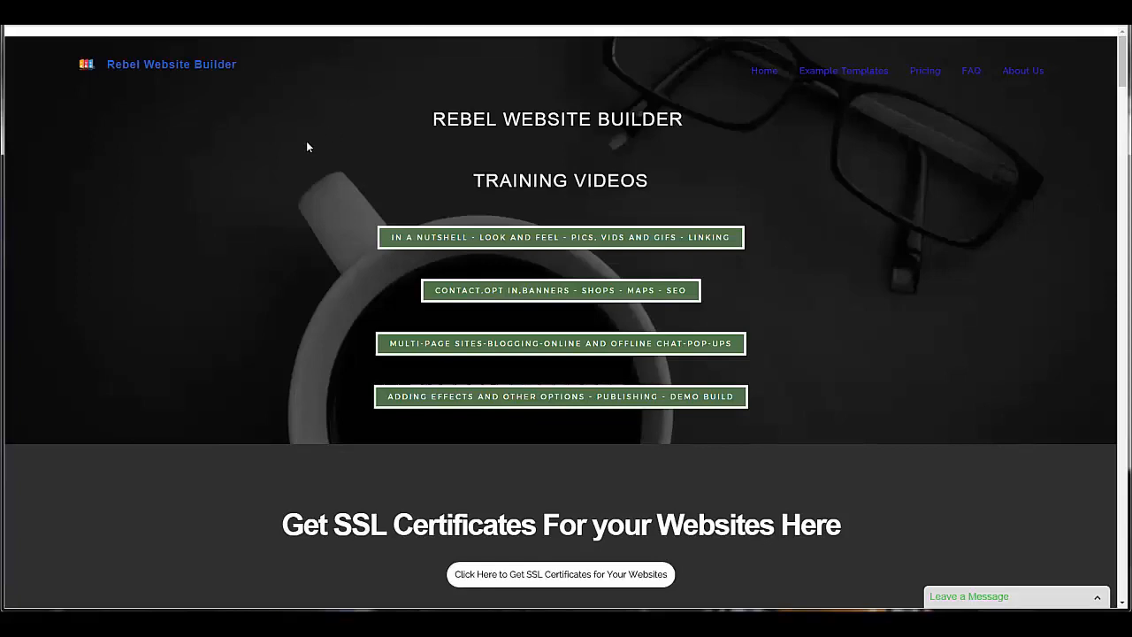
# Look through the training videos page, from the topic links to the tutorials on images and linking
pyautogui.scroll(-5, 300, 154)
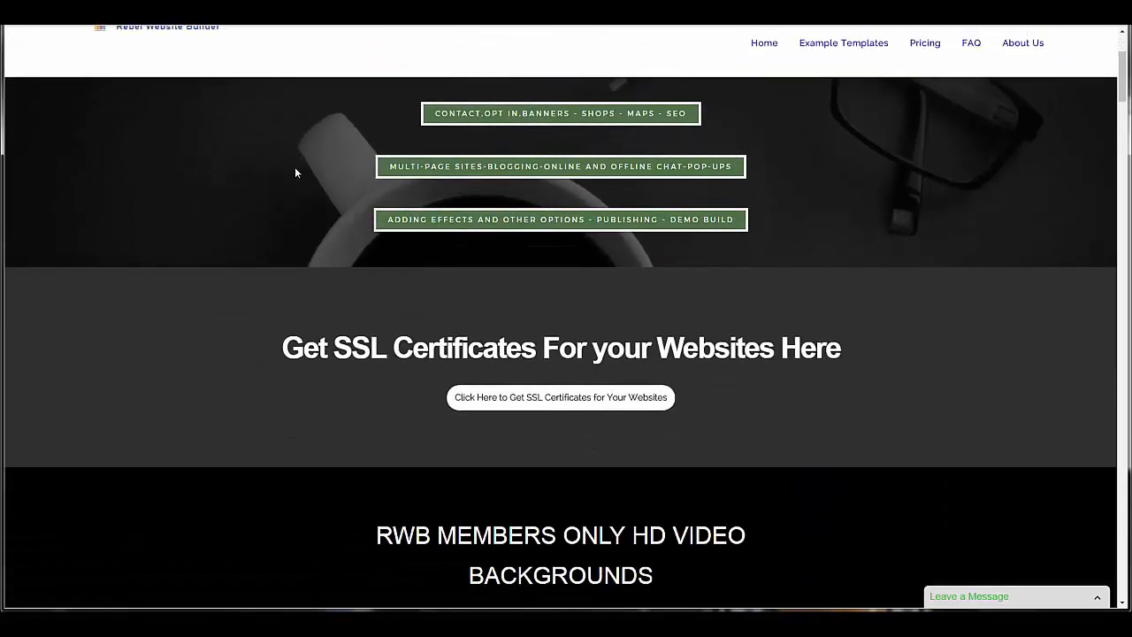
pyautogui.scroll(-5, 210, 221)
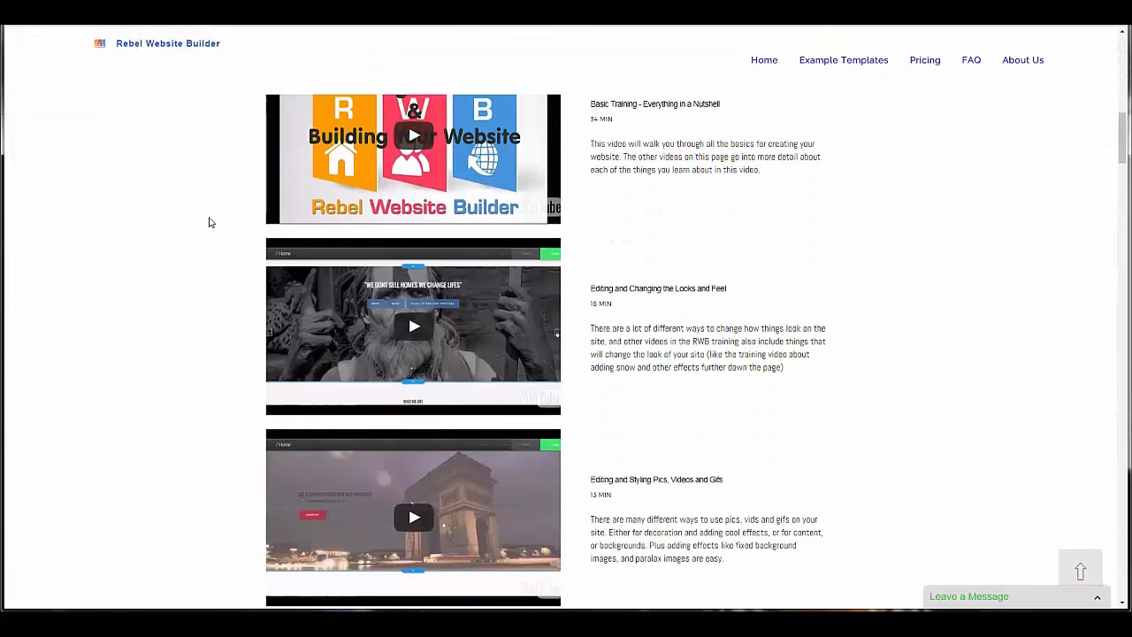
pyautogui.scroll(-5, 206, 221)
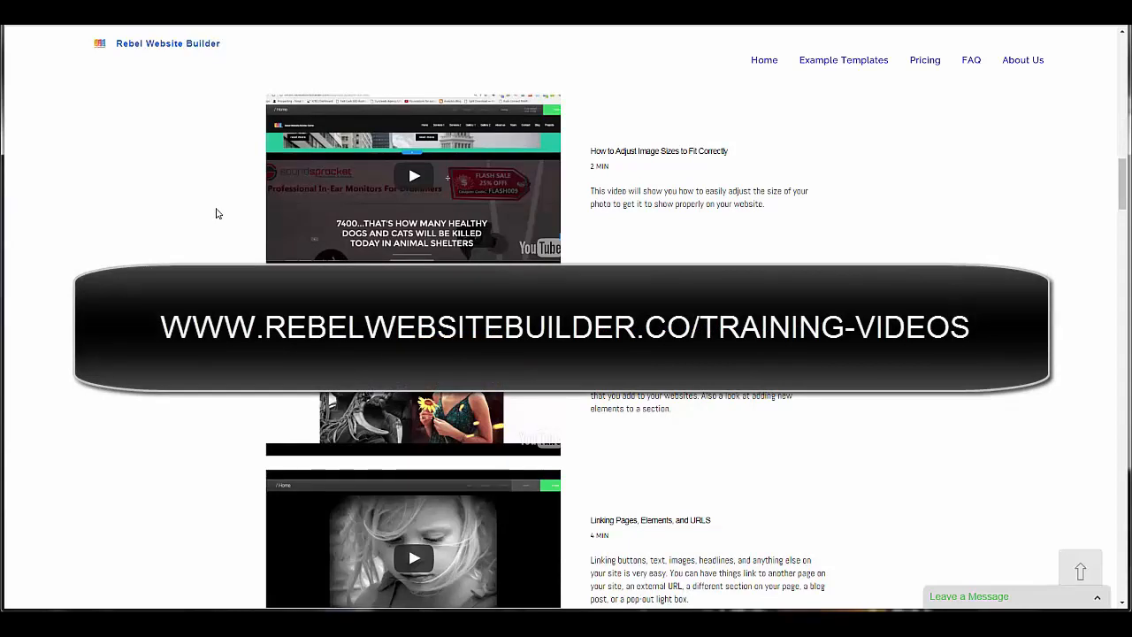
pyautogui.scroll(10, 217, 213)
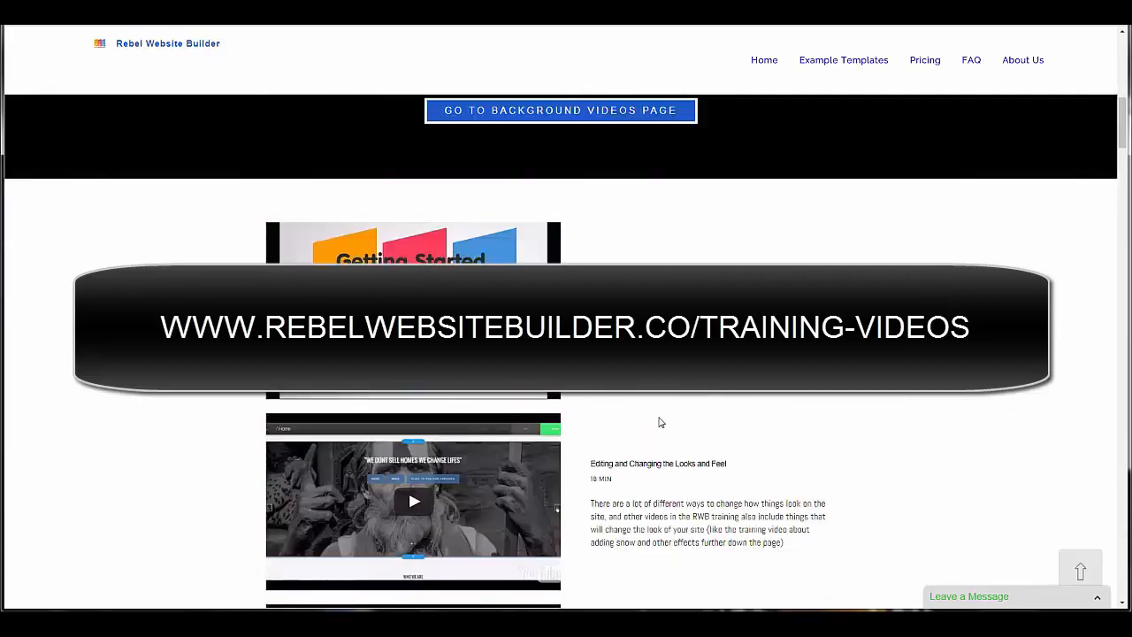
pyautogui.scroll(-2, 566, 354)
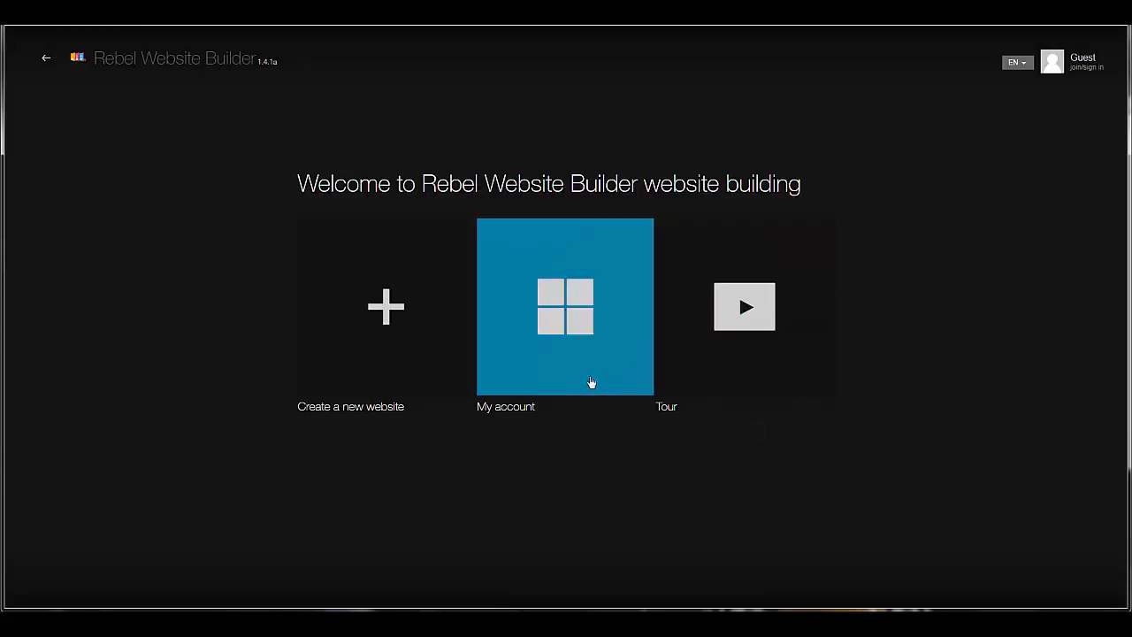
# Sign in to the website builder as an existing member and start creating a new site
pyautogui.click(1088, 67)
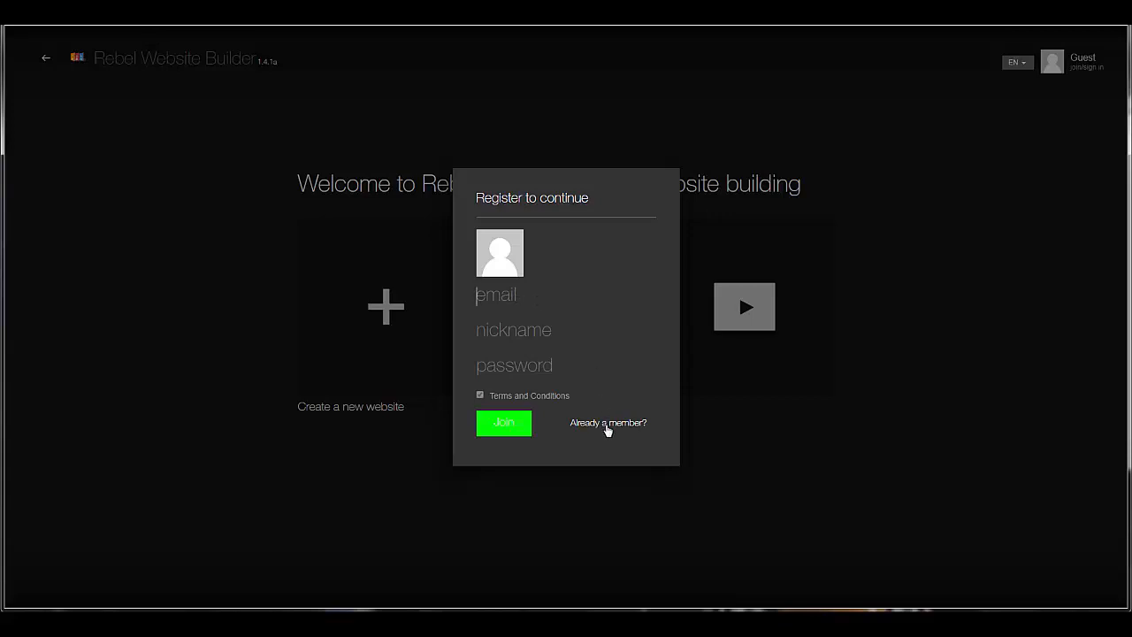
pyautogui.click(608, 424)
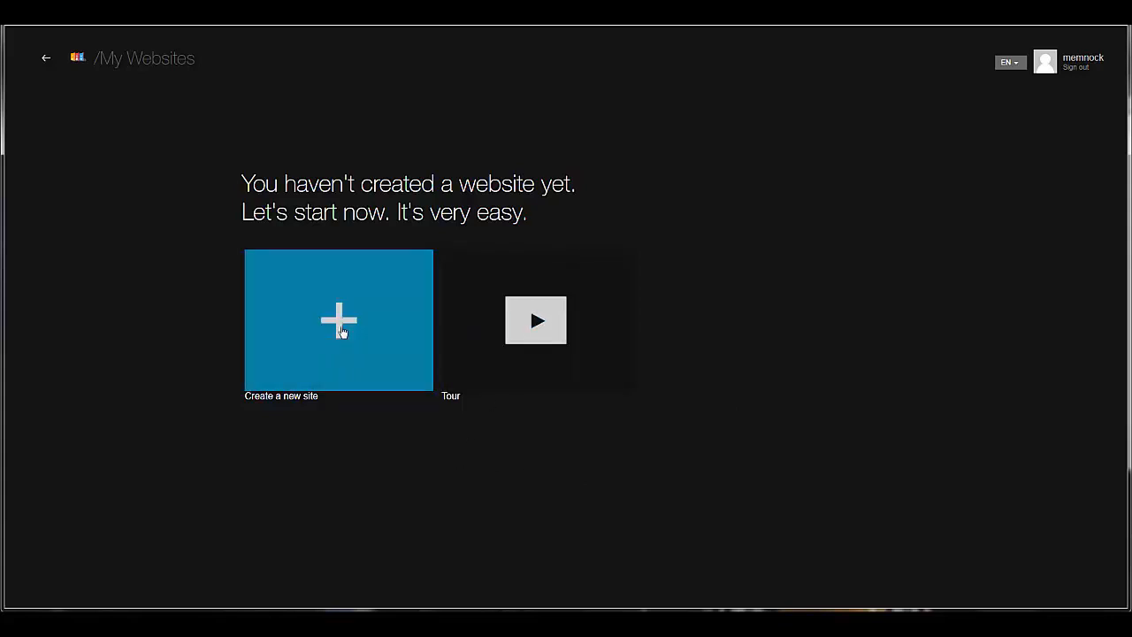
pyautogui.click(342, 331)
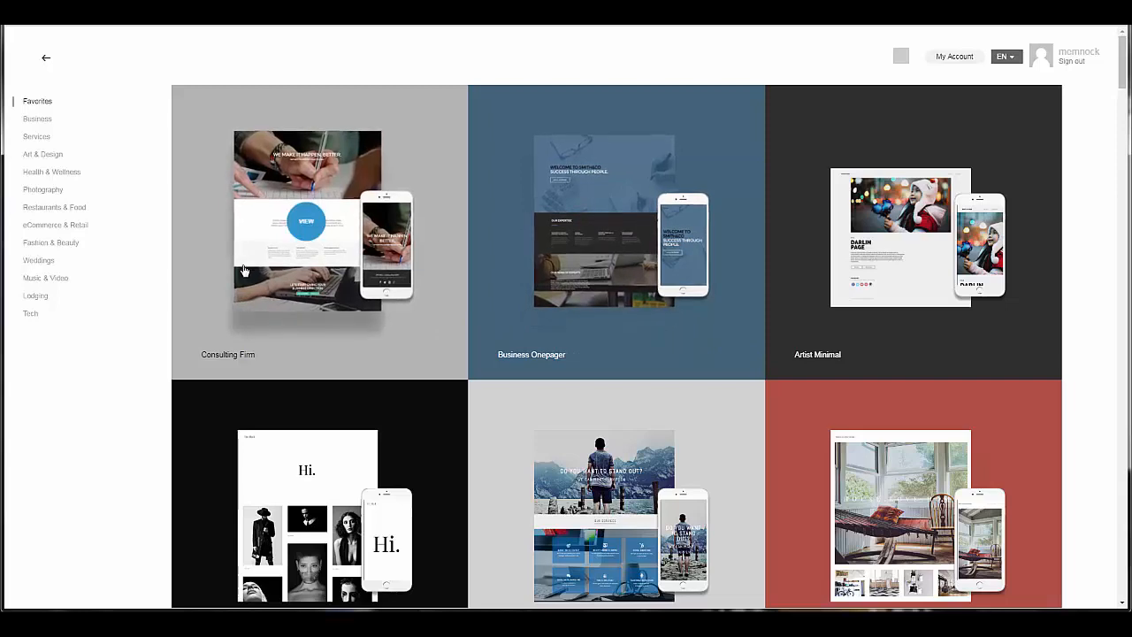
# Preview the Jasie+Kate wide template in the Weddings category, including its colours and inner pages, and return to the gallery
pyautogui.click(37, 262)
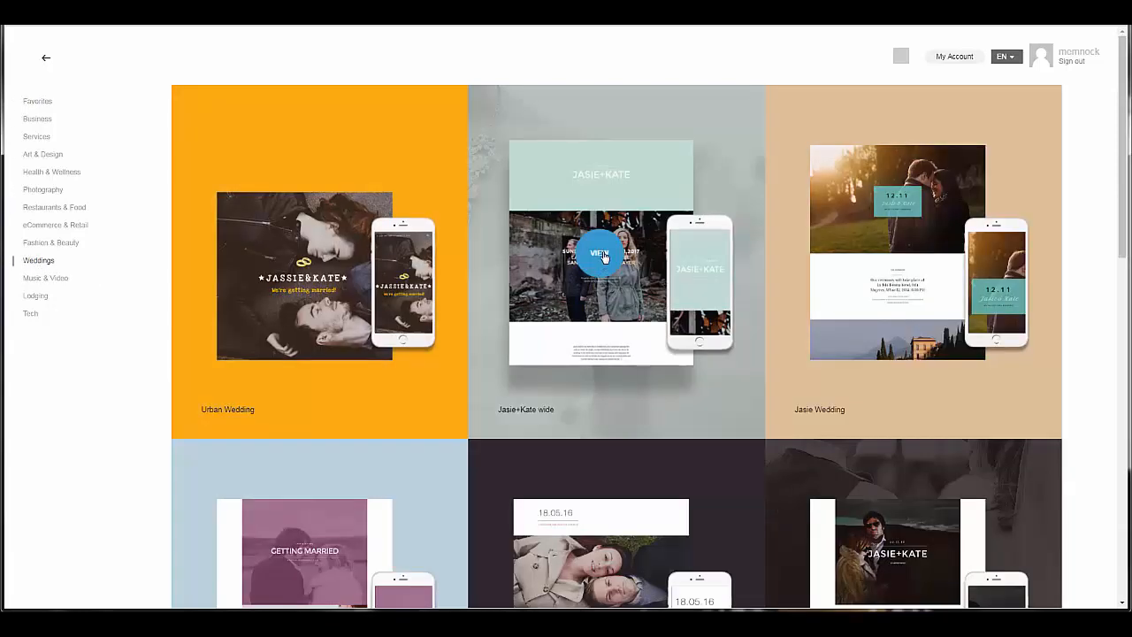
pyautogui.click(605, 258)
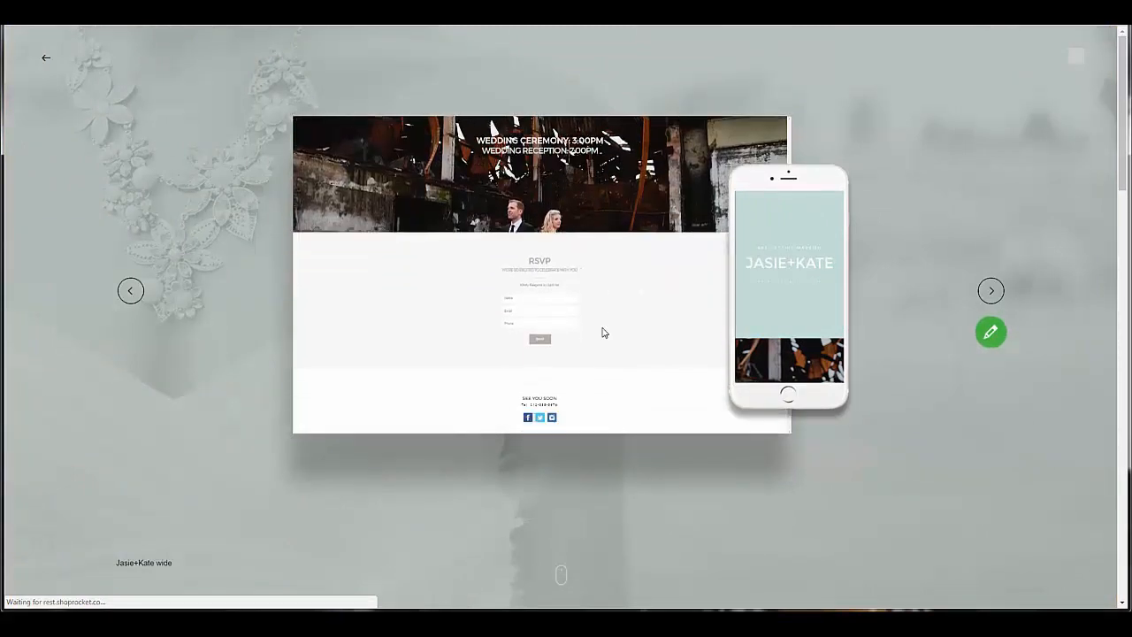
pyautogui.moveTo(1124, 124); pyautogui.dragTo(1118, 281)
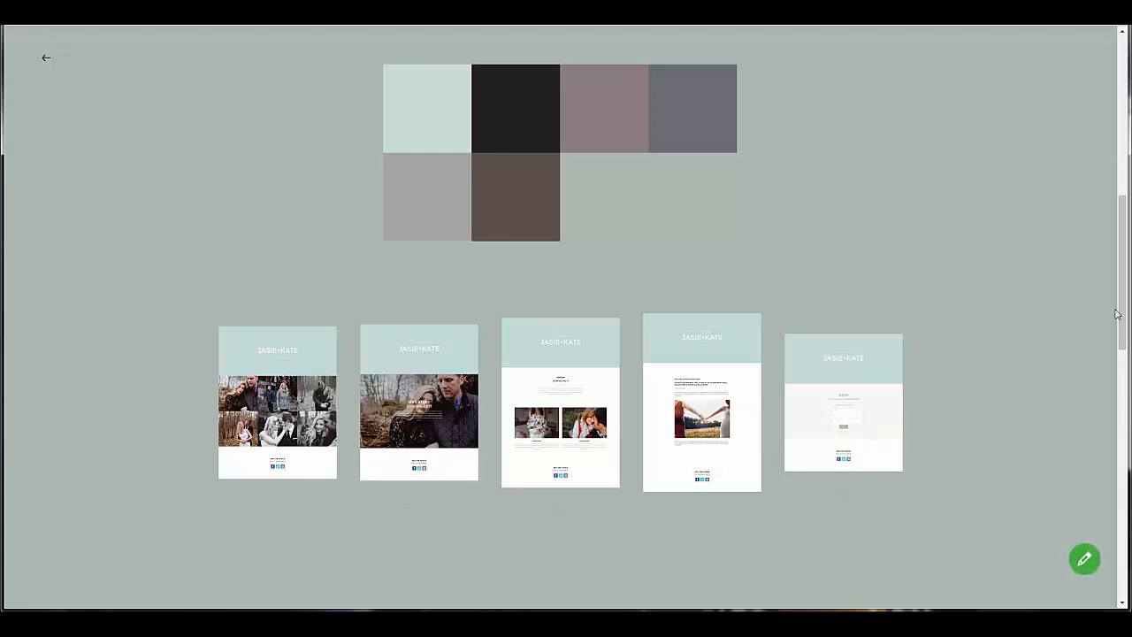
pyautogui.moveTo(1124, 283); pyautogui.dragTo(1097, 145)
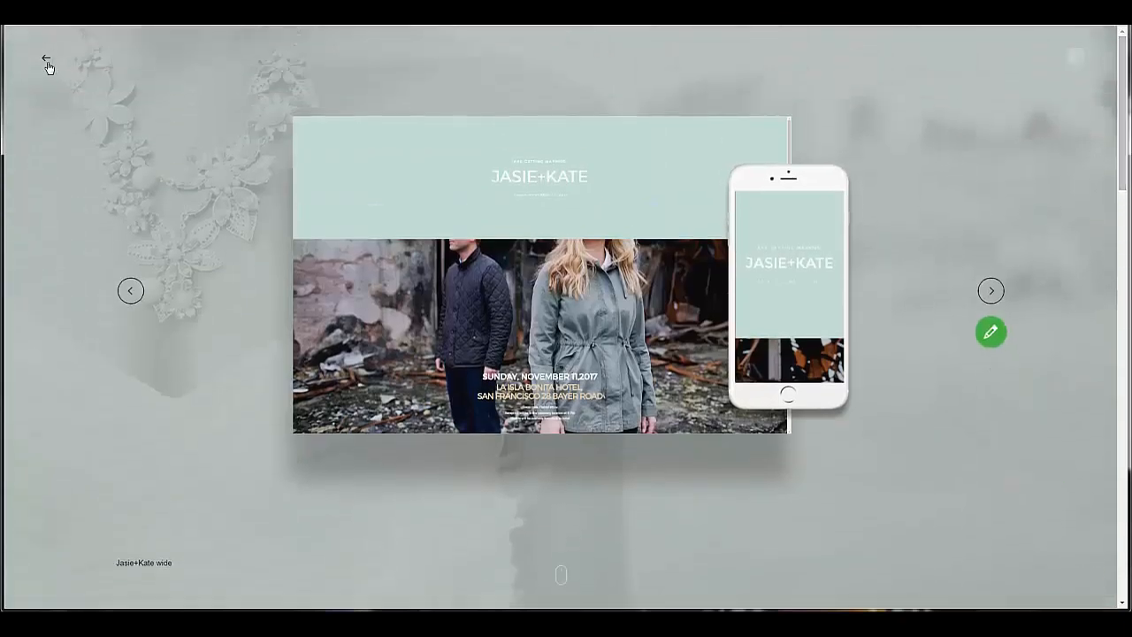
pyautogui.click(45, 60)
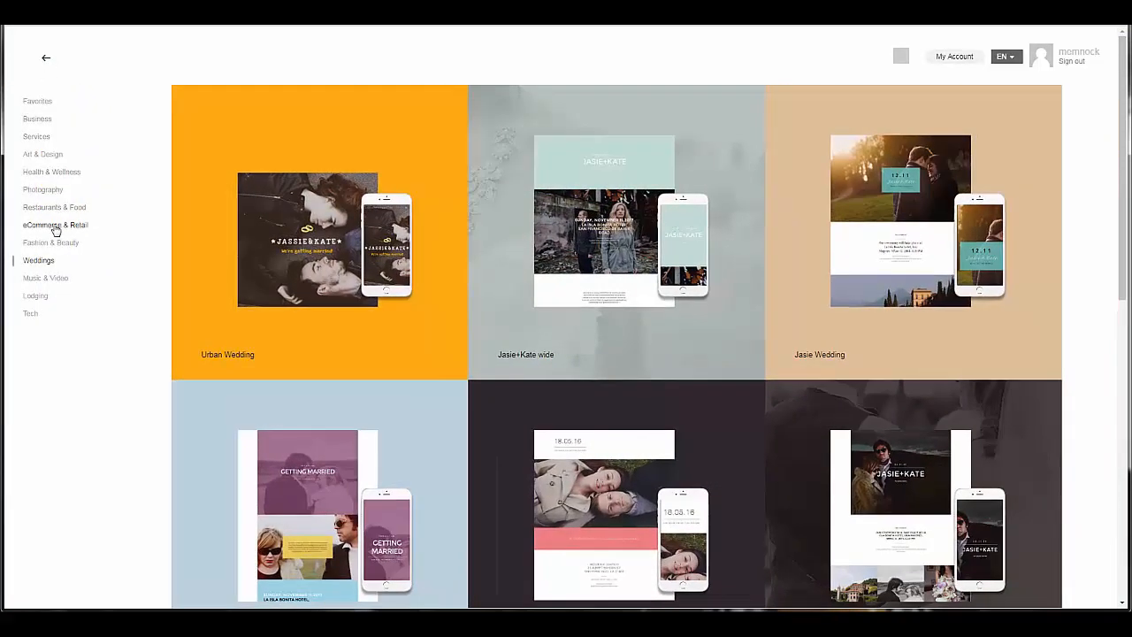
# Examine the Restaurant Cover template in the Restaurants & Food category, including its colour palette and inner pages, and return to the gallery
pyautogui.click(50, 208)
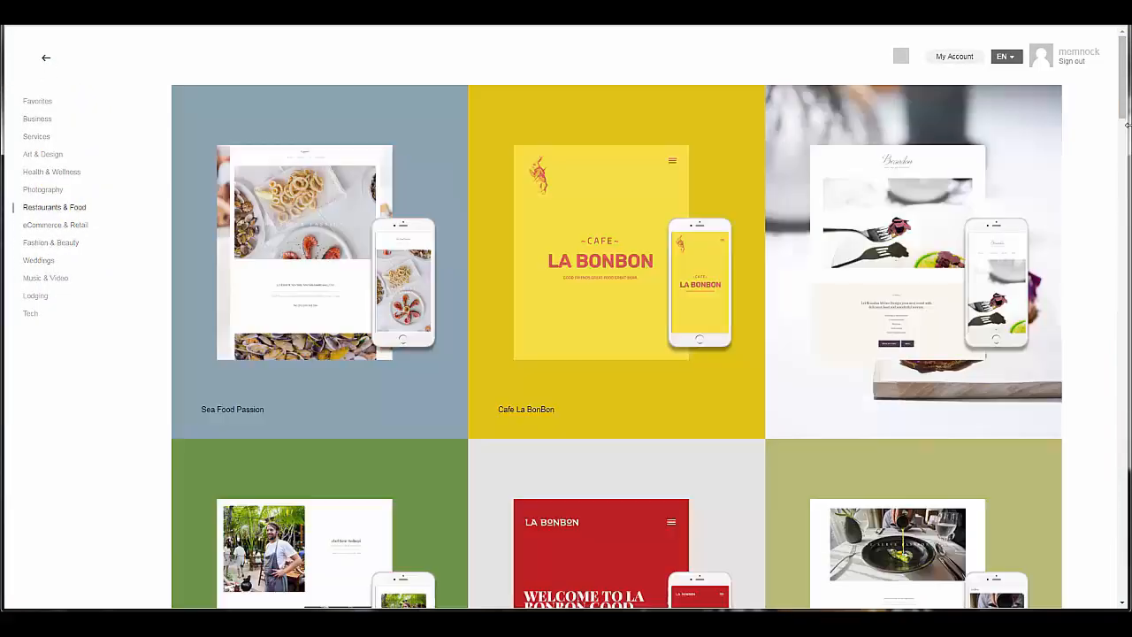
pyautogui.moveTo(1124, 110); pyautogui.dragTo(1122, 224)
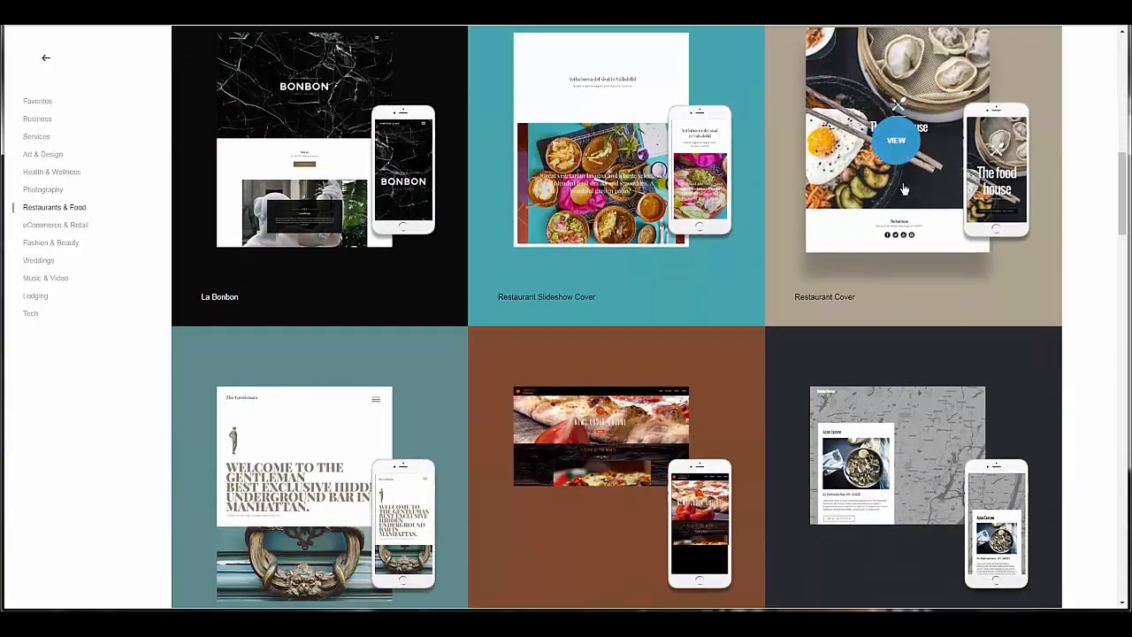
pyautogui.click(902, 155)
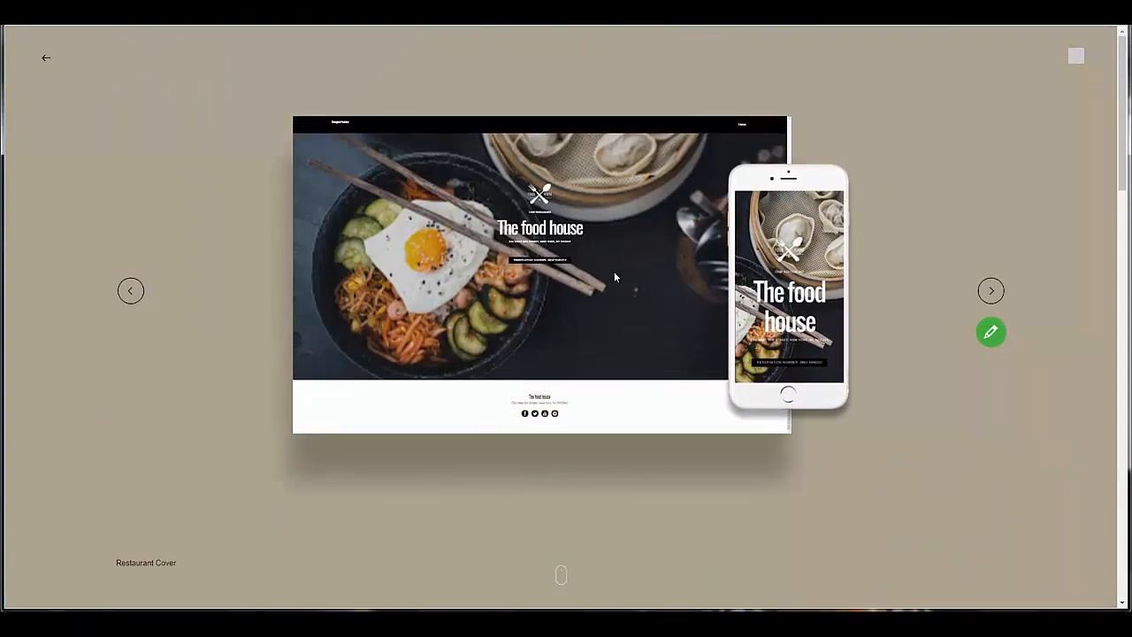
pyautogui.scroll(-2, 614, 272)
pyautogui.scroll(2, 576, 239)
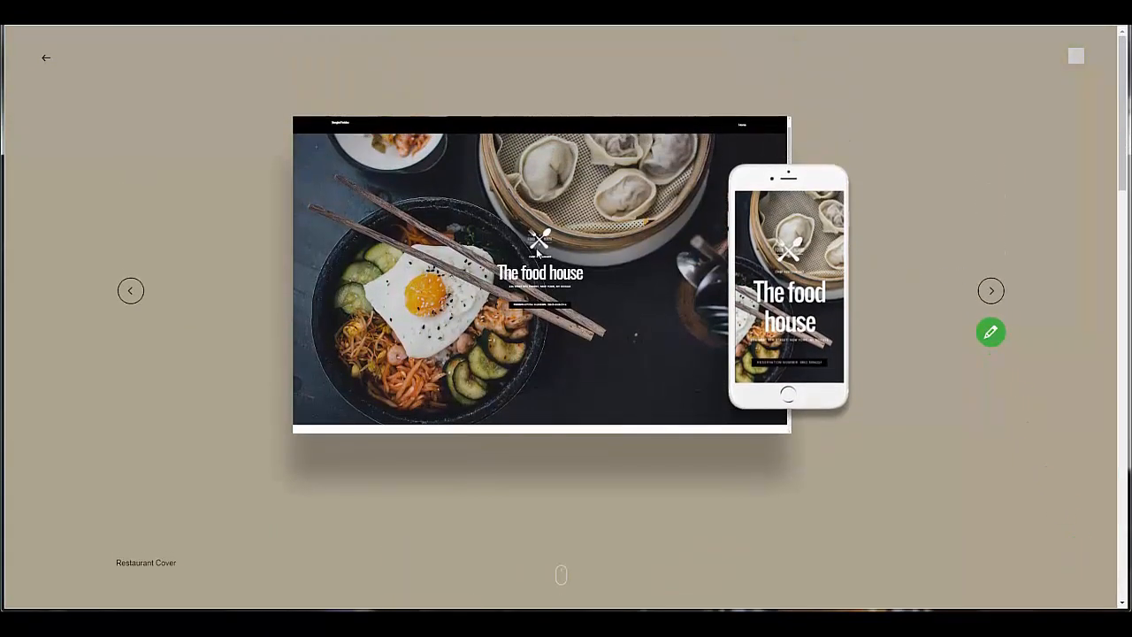
pyautogui.scroll(-4, 825, 206)
pyautogui.scroll(3, 826, 205)
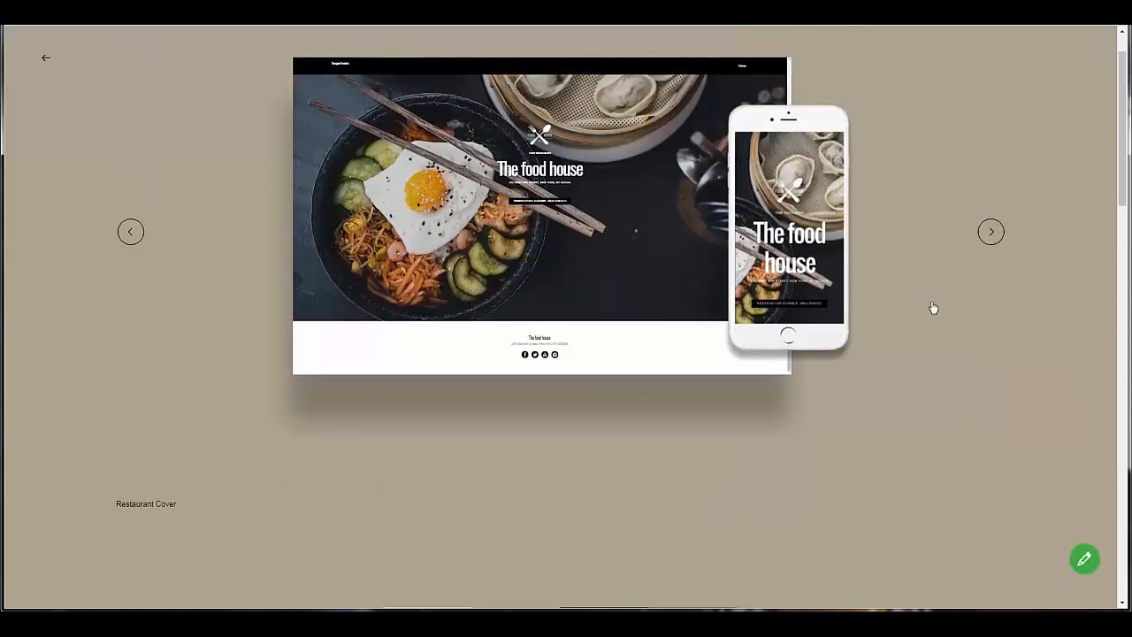
pyautogui.scroll(-4, 883, 337)
pyautogui.scroll(-7, 858, 323)
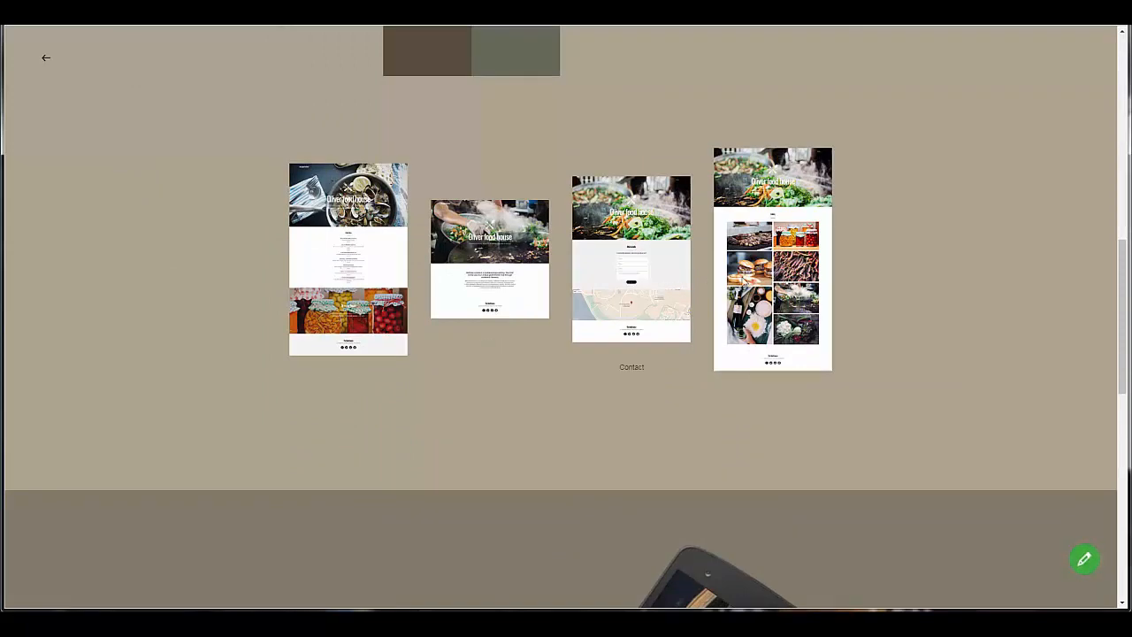
pyautogui.scroll(5, 869, 306)
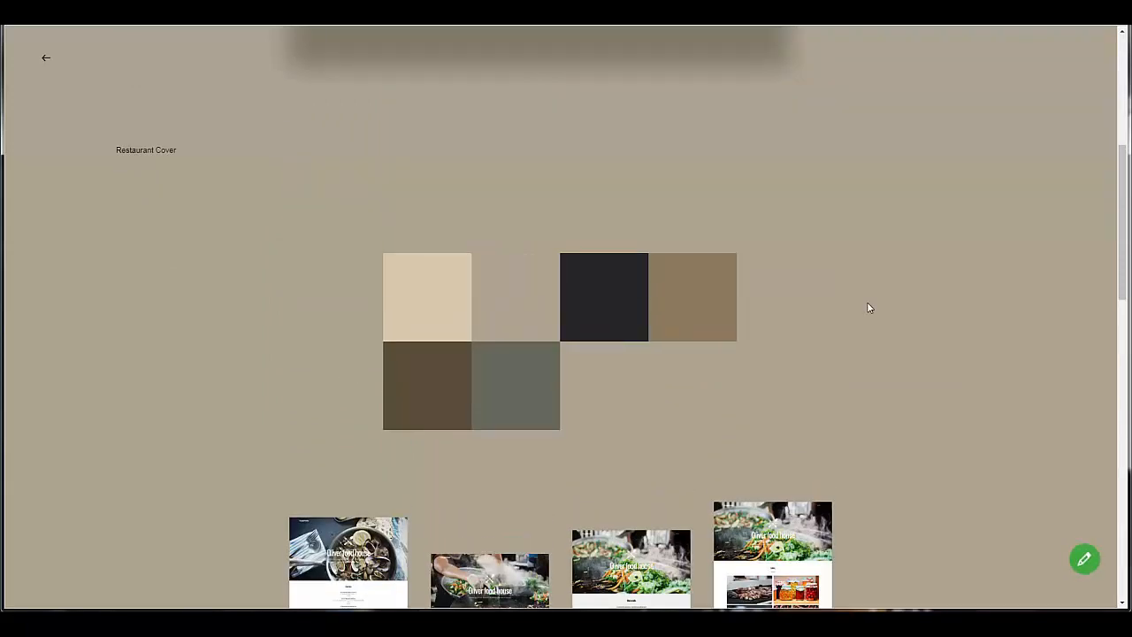
pyautogui.click(46, 58)
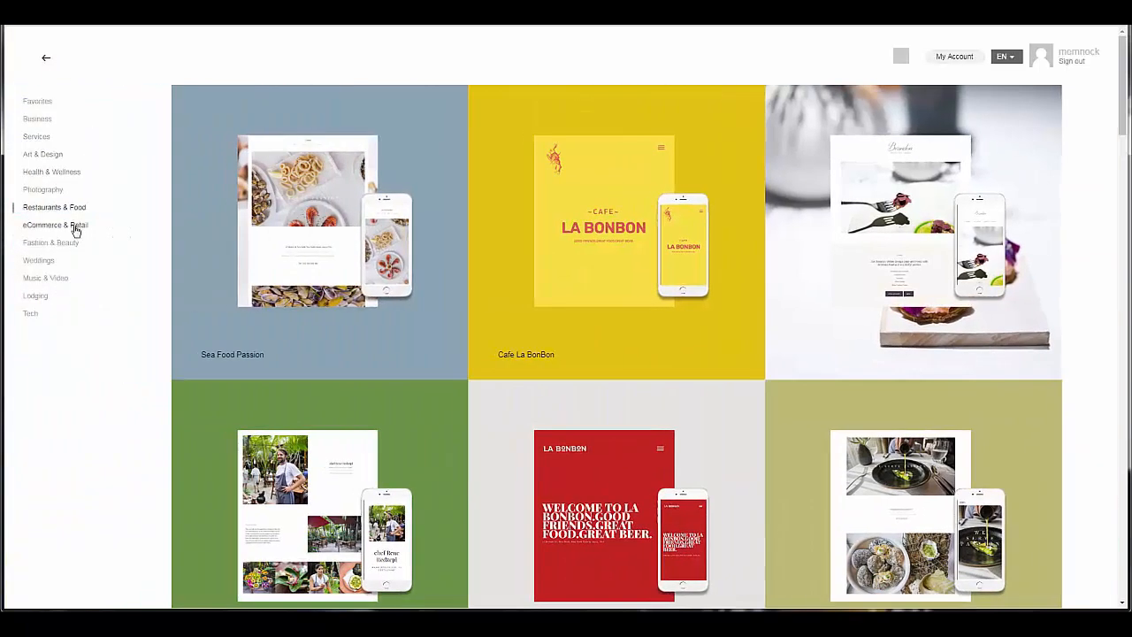
# Examine the Must buy items template in the eCommerce & Retail category, including its shop page layouts, and return to the gallery
pyautogui.click(76, 227)
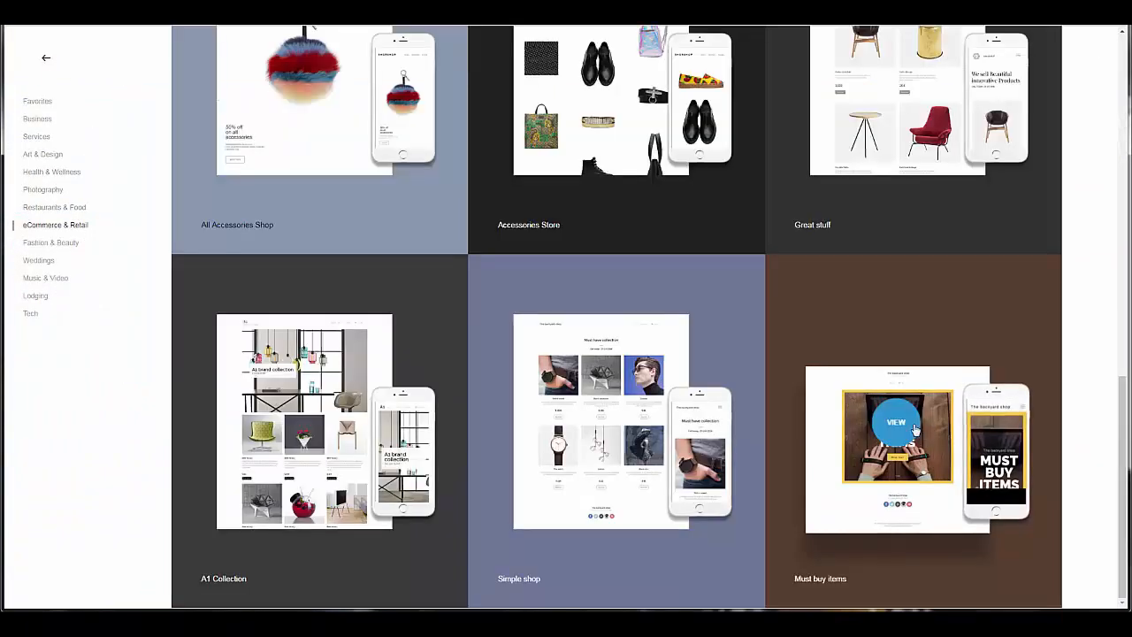
pyautogui.click(897, 423)
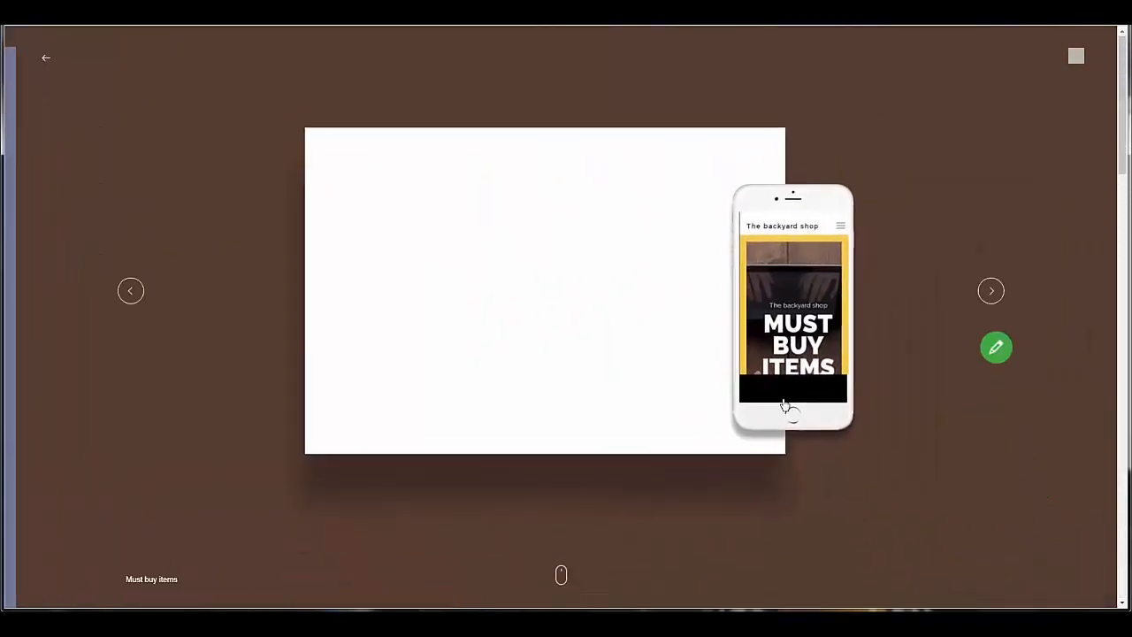
pyautogui.scroll(-6, 462, 336)
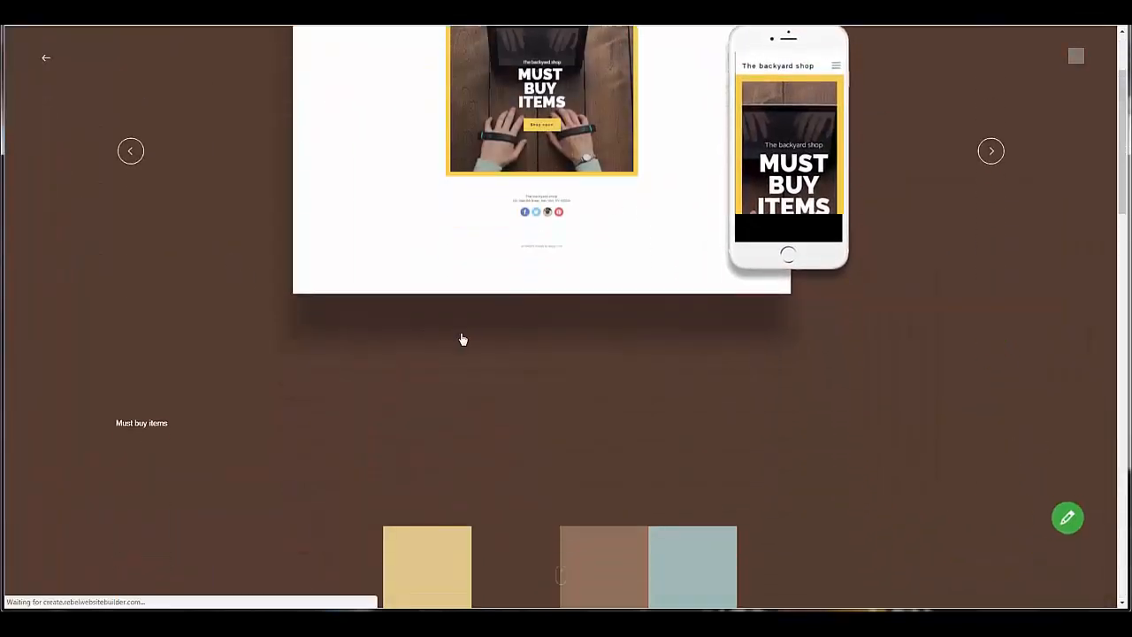
pyautogui.scroll(-3, 458, 339)
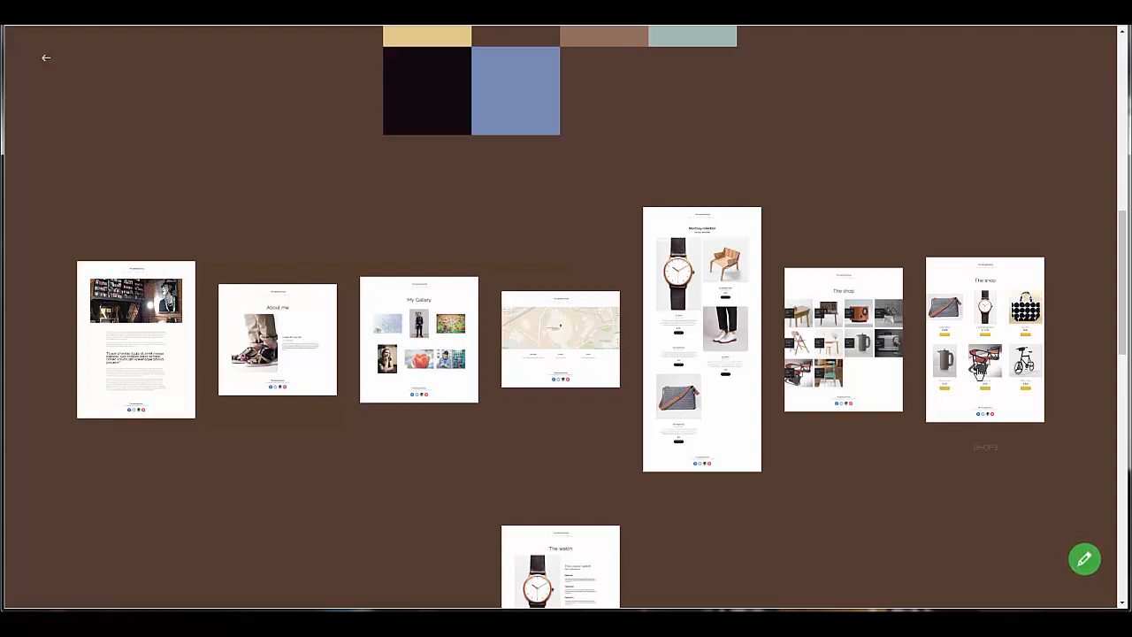
pyautogui.scroll(-3, 932, 493)
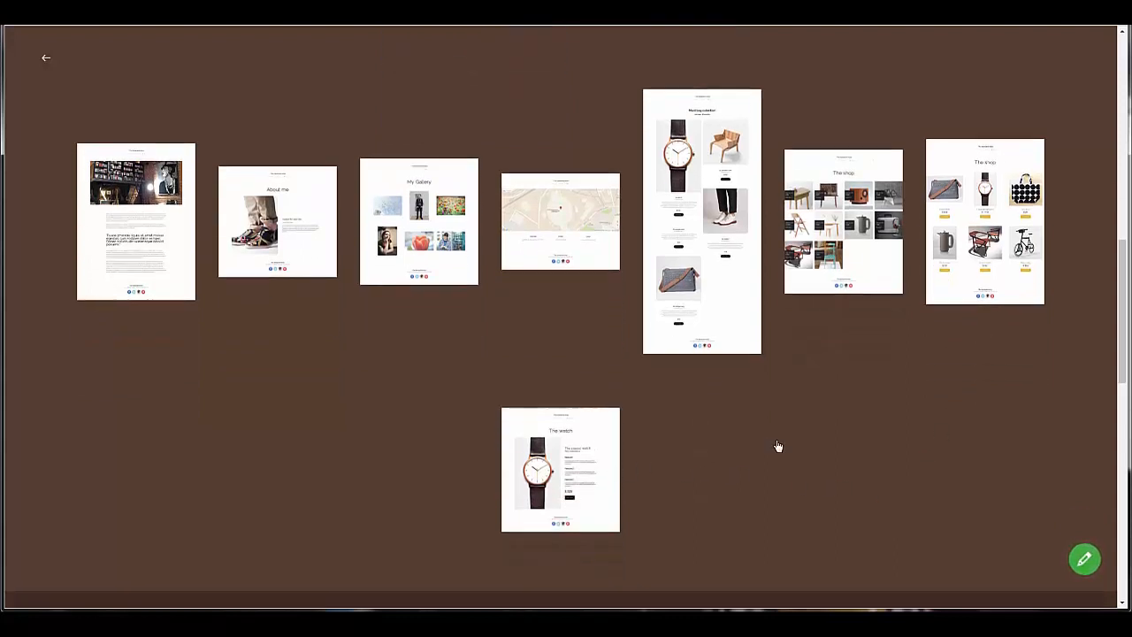
pyautogui.scroll(5, 779, 450)
pyautogui.scroll(5, 516, 324)
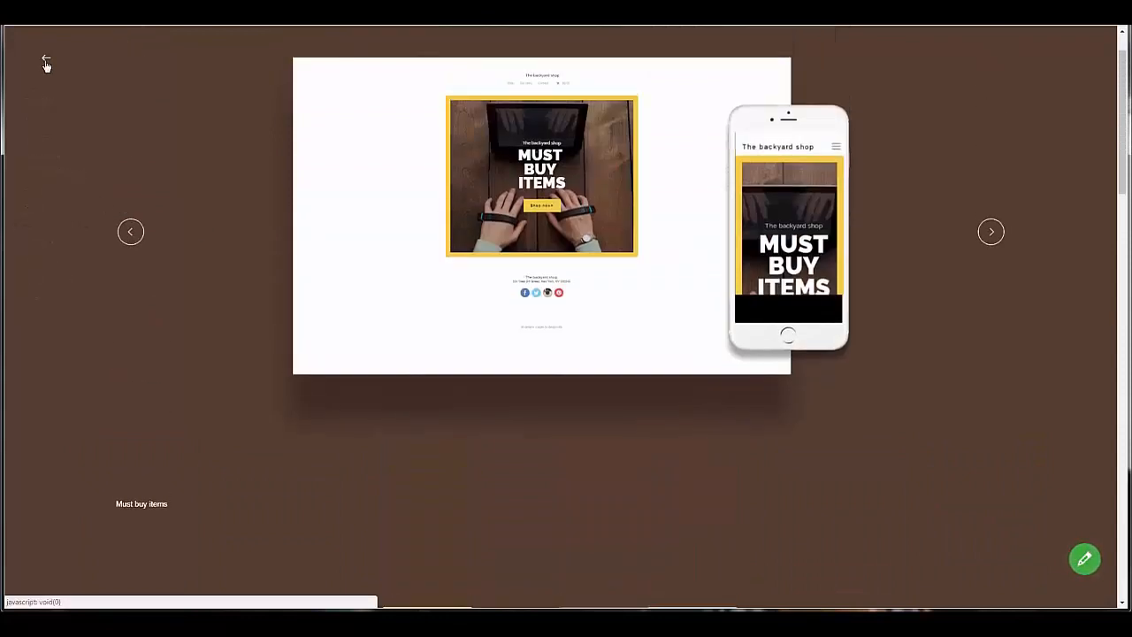
pyautogui.click(43, 61)
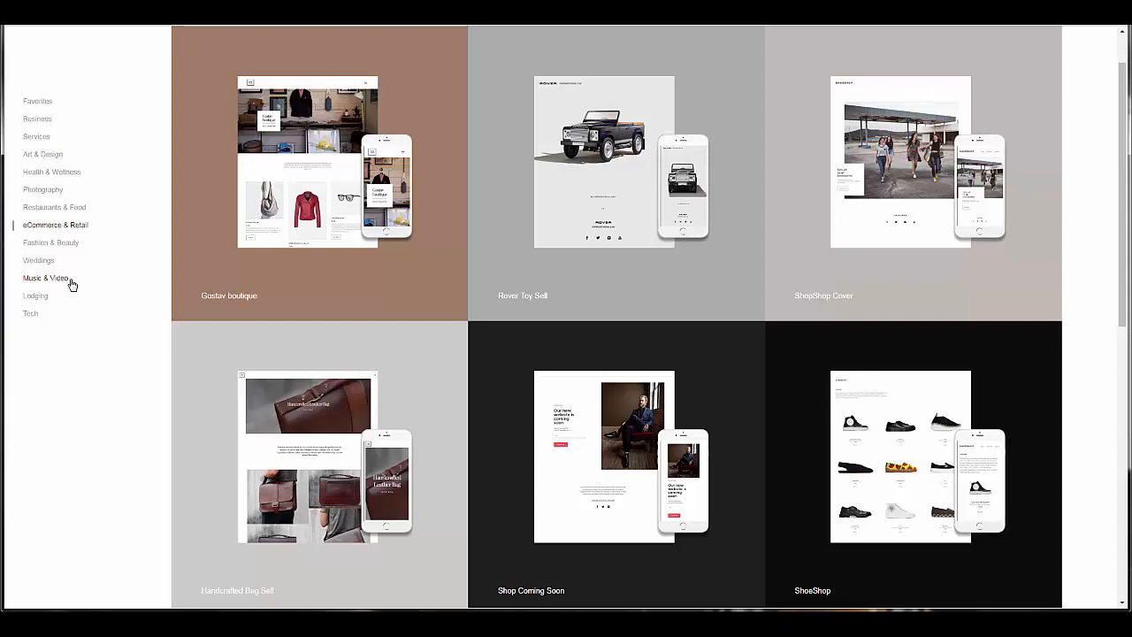
# Examine the desktop preview of the Shop.li App template in the Tech category and return to the gallery
pyautogui.click(32, 315)
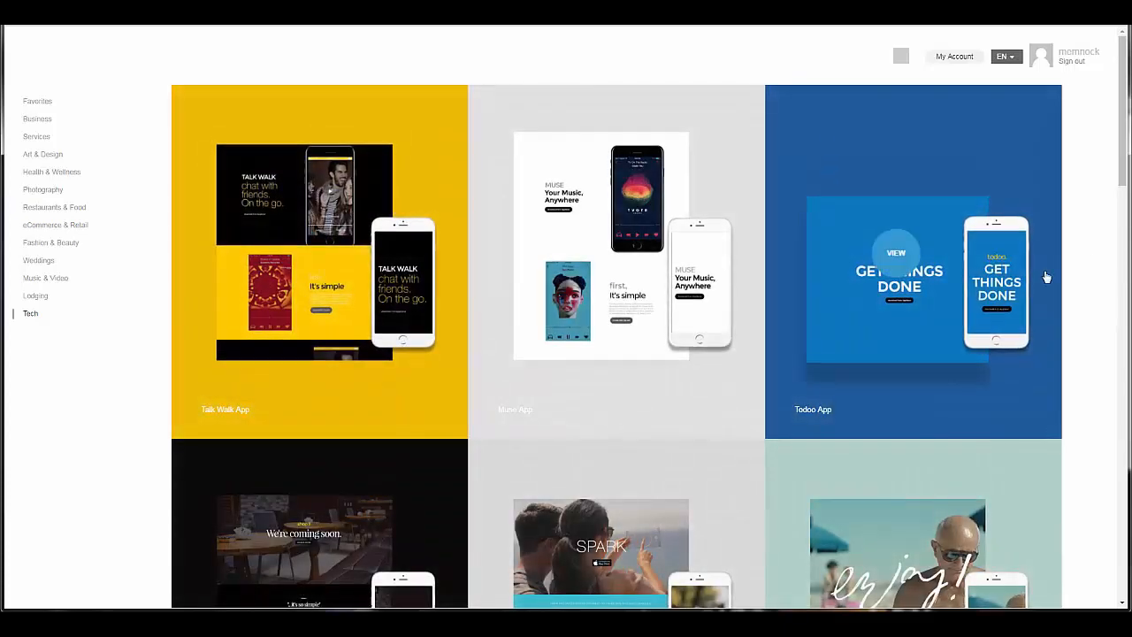
pyautogui.moveTo(1125, 182); pyautogui.dragTo(1119, 283)
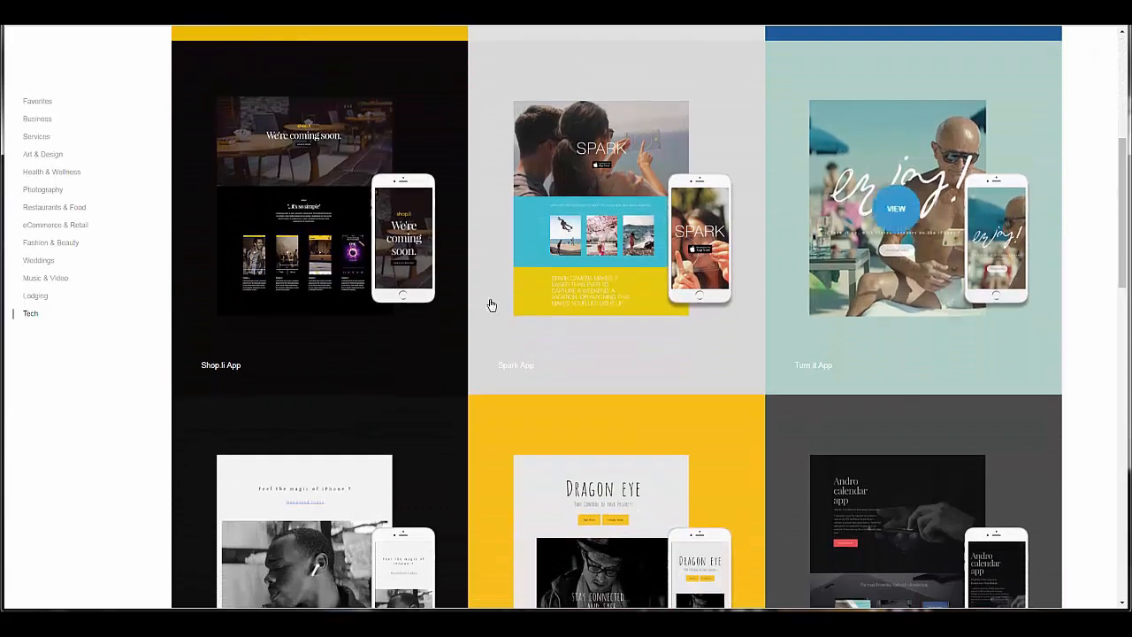
pyautogui.click(308, 221)
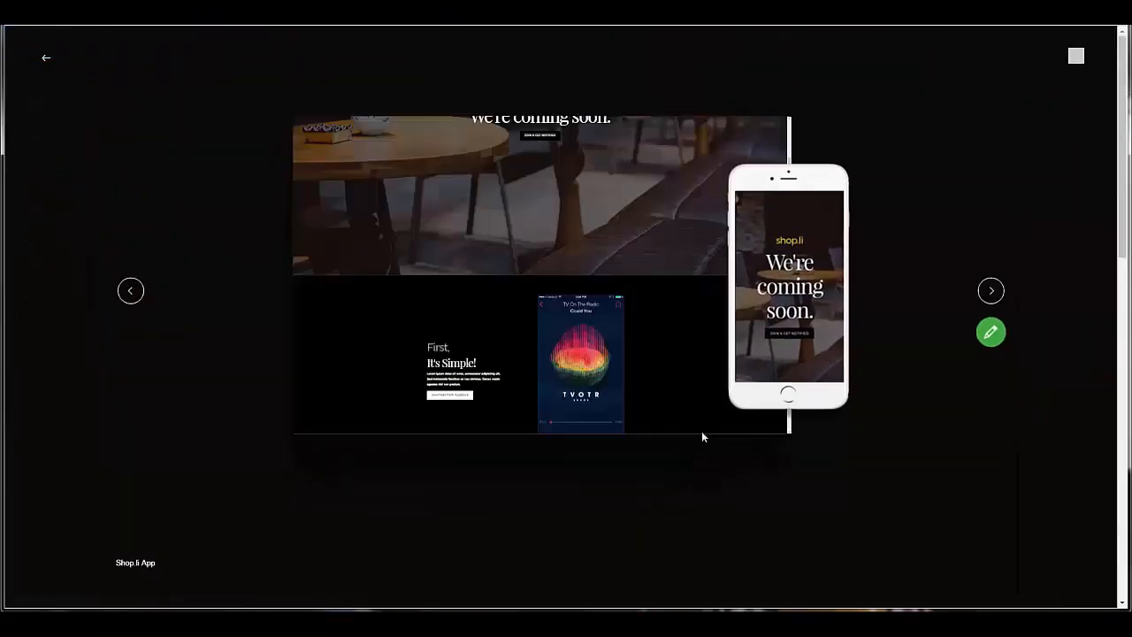
pyautogui.scroll(3, 700, 311)
pyautogui.scroll(-4, 616, 296)
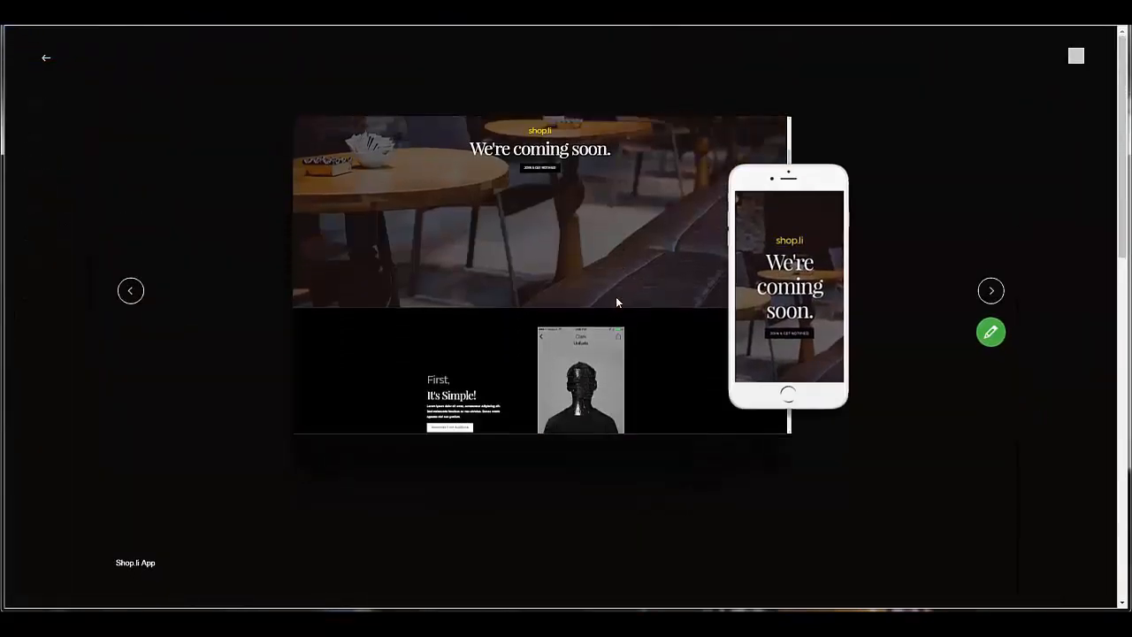
pyautogui.scroll(-5, 620, 302)
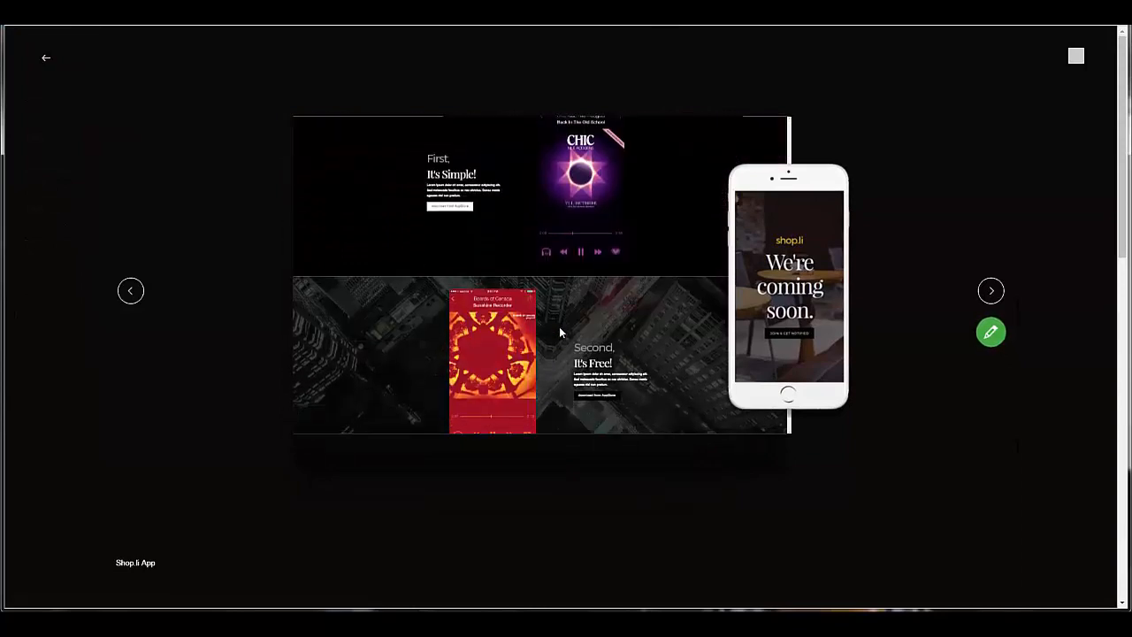
pyautogui.scroll(-3, 566, 385)
pyautogui.scroll(-3, 749, 452)
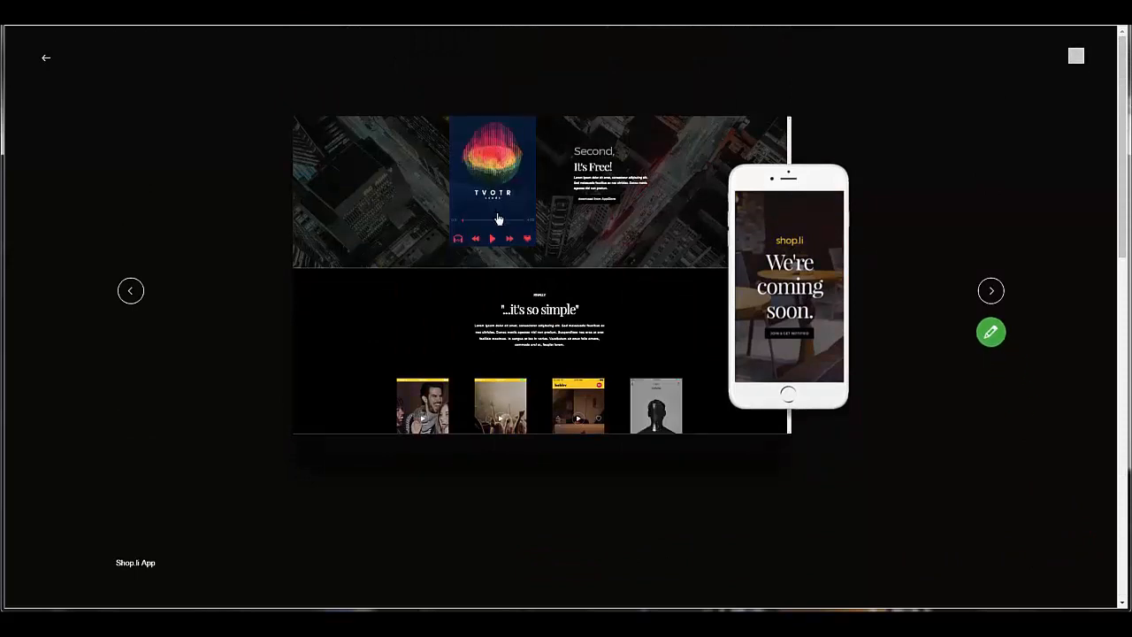
pyautogui.click(46, 62)
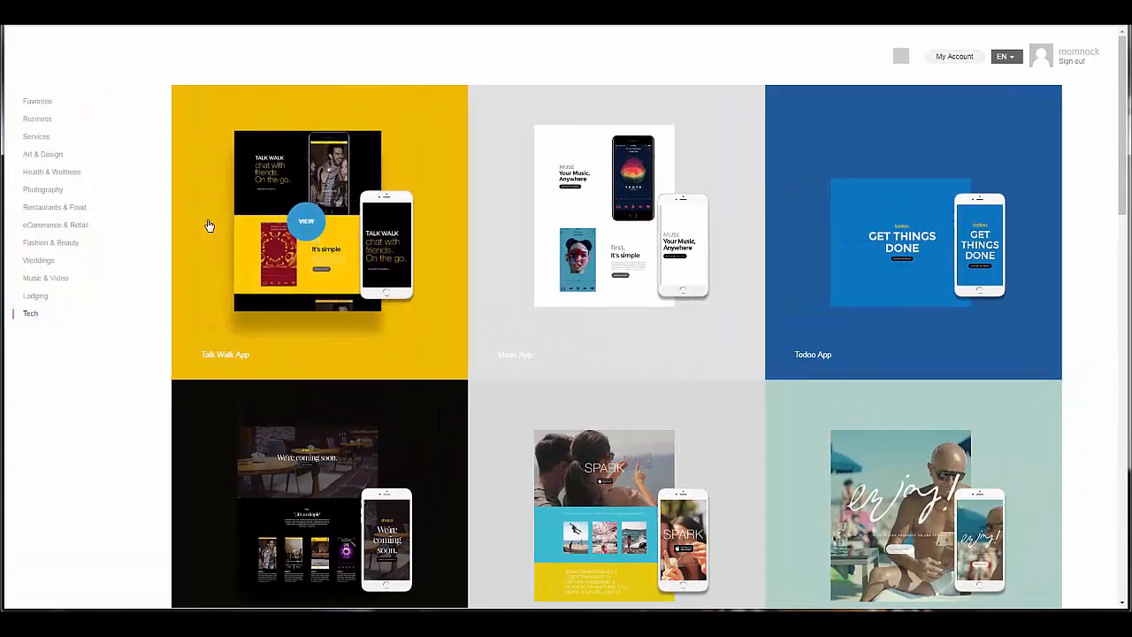
# Examine the Animal doctor template in the Services category, including its desktop preview, colour palette and inner pages
pyautogui.click(46, 141)
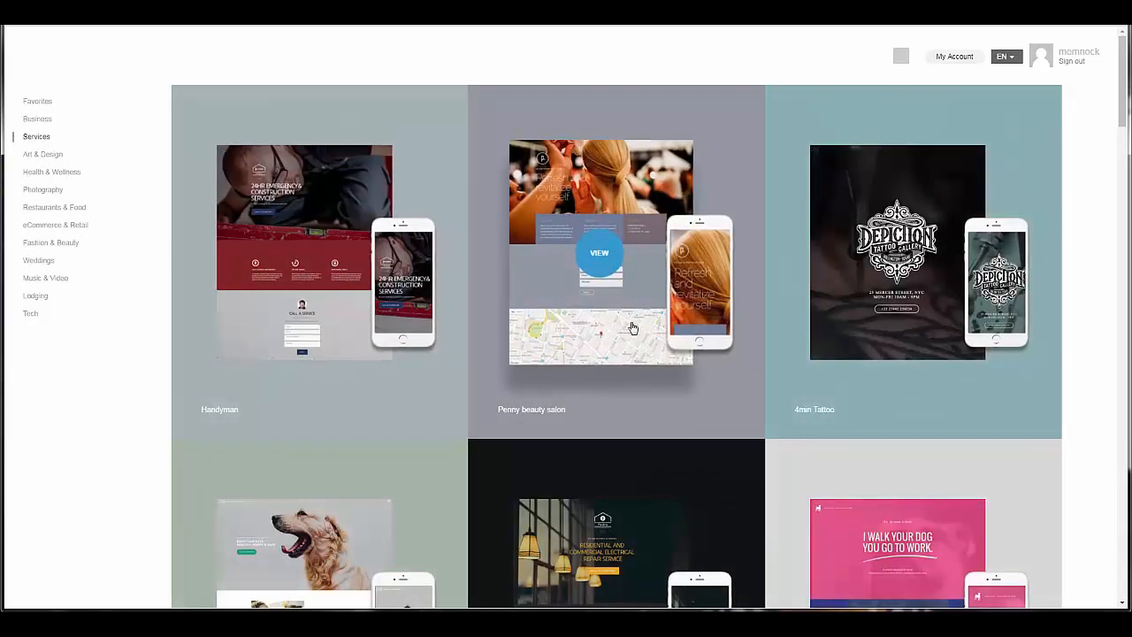
pyautogui.scroll(-3, 691, 332)
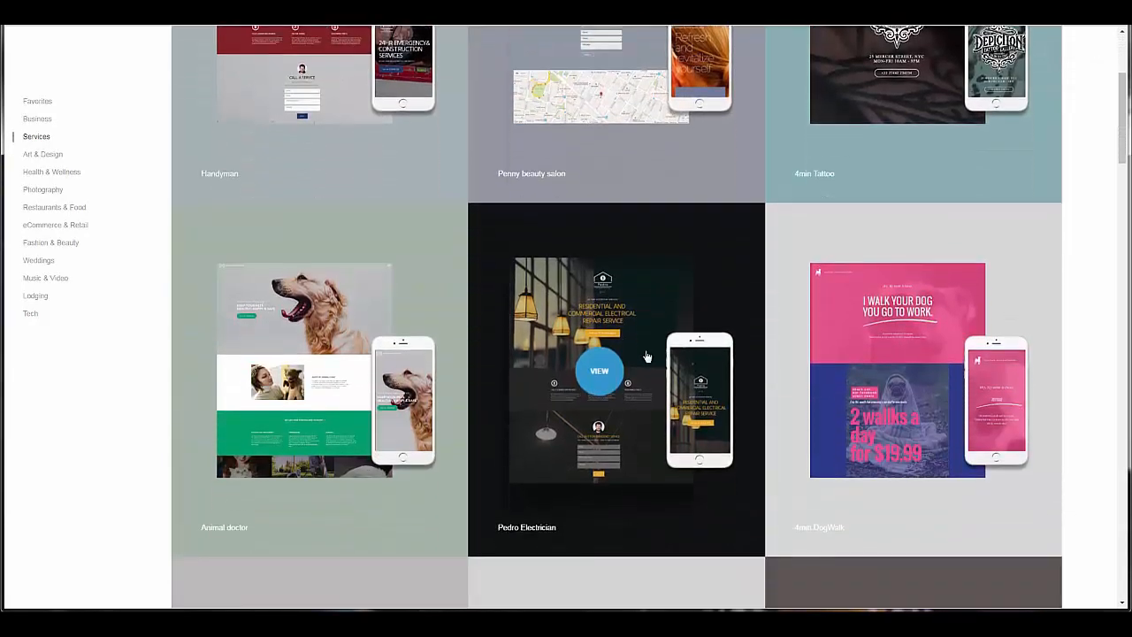
pyautogui.click(302, 370)
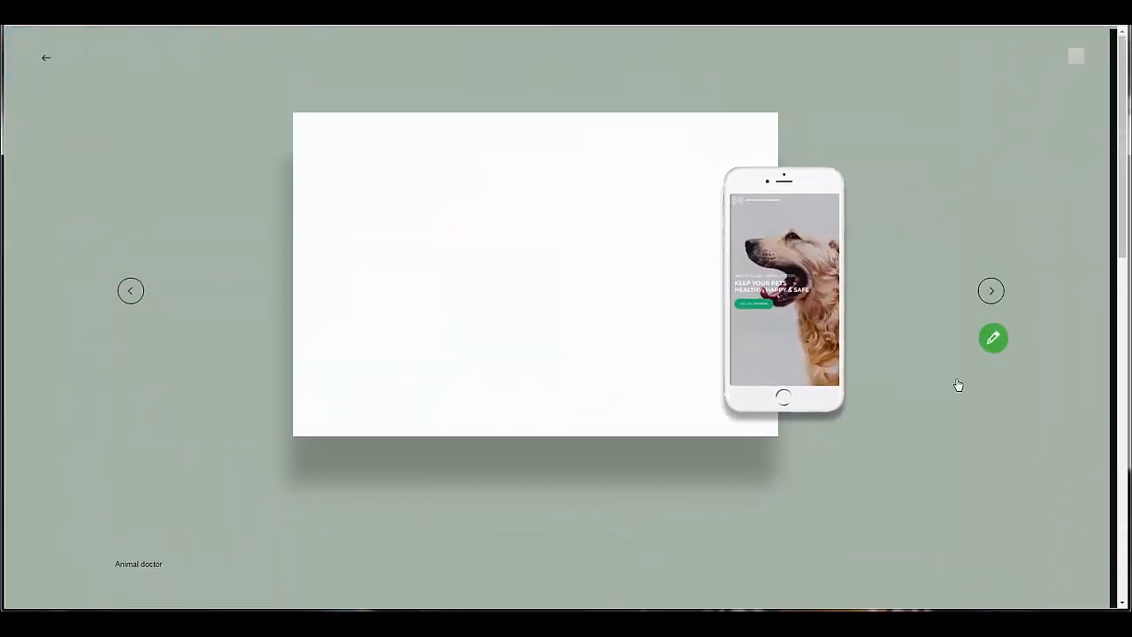
pyautogui.scroll(-4, 947, 393)
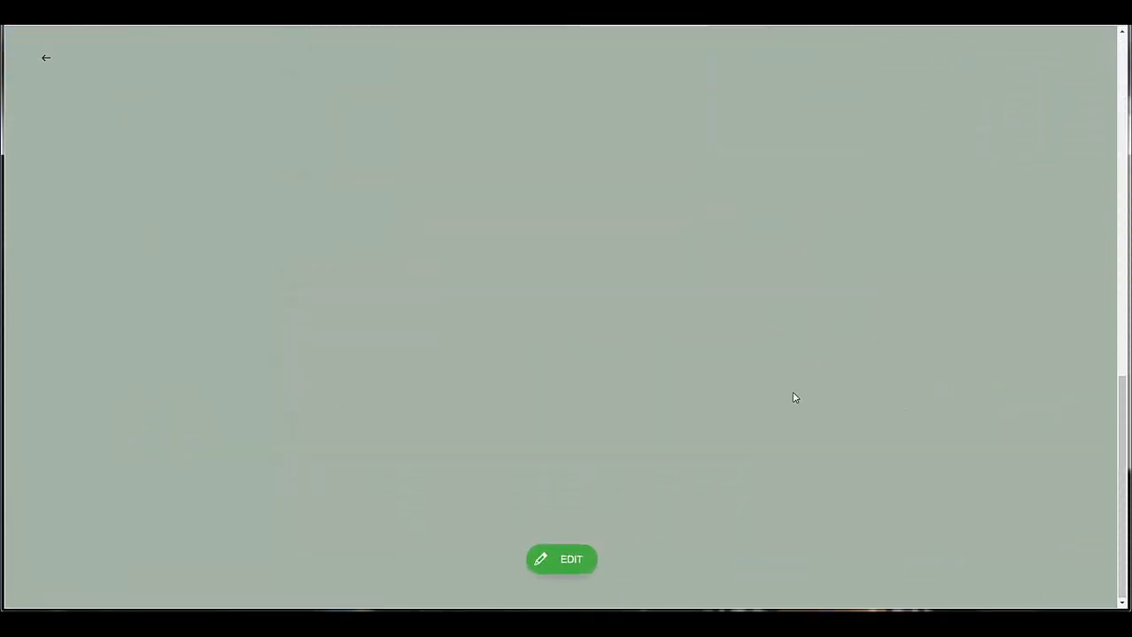
pyautogui.scroll(6, 794, 388)
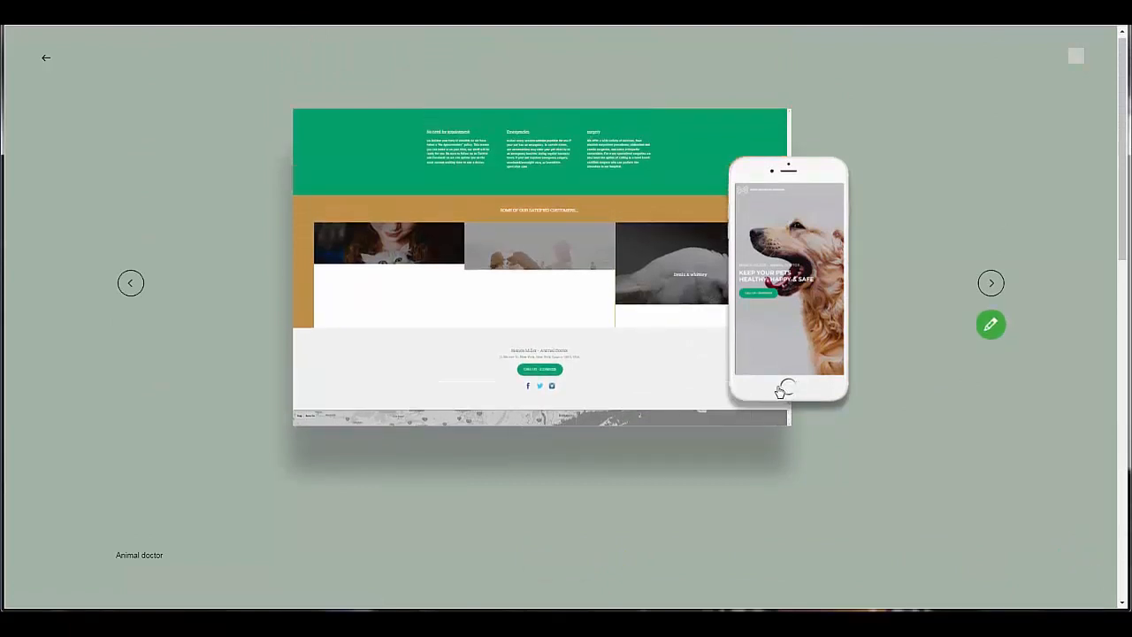
pyautogui.scroll(-6, 941, 404)
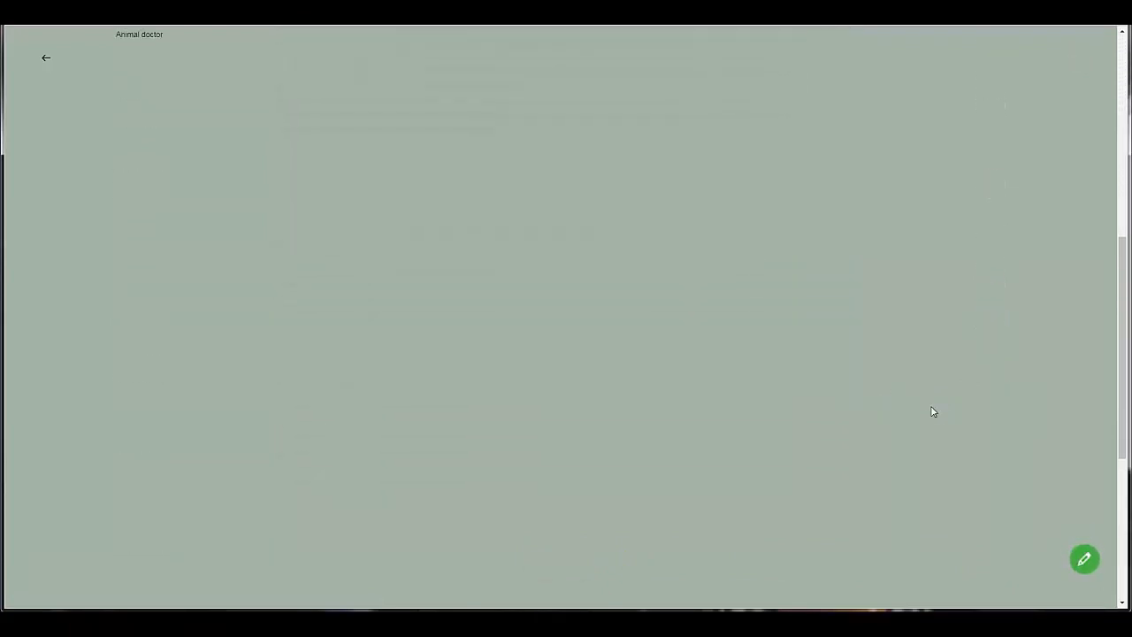
pyautogui.scroll(-5, 804, 442)
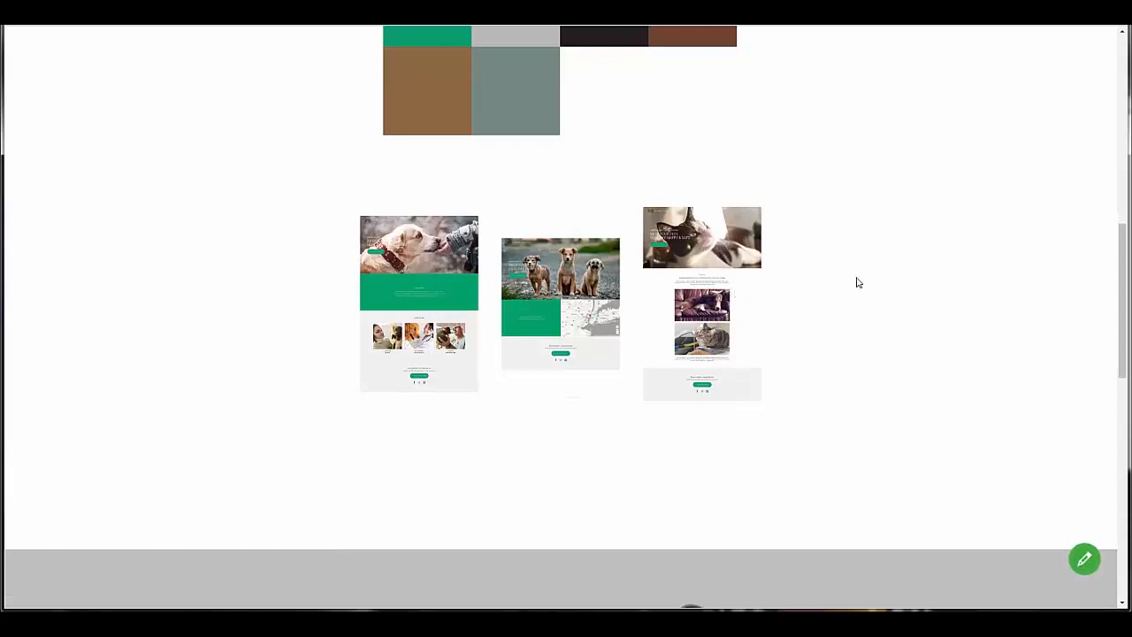
pyautogui.scroll(5, 856, 282)
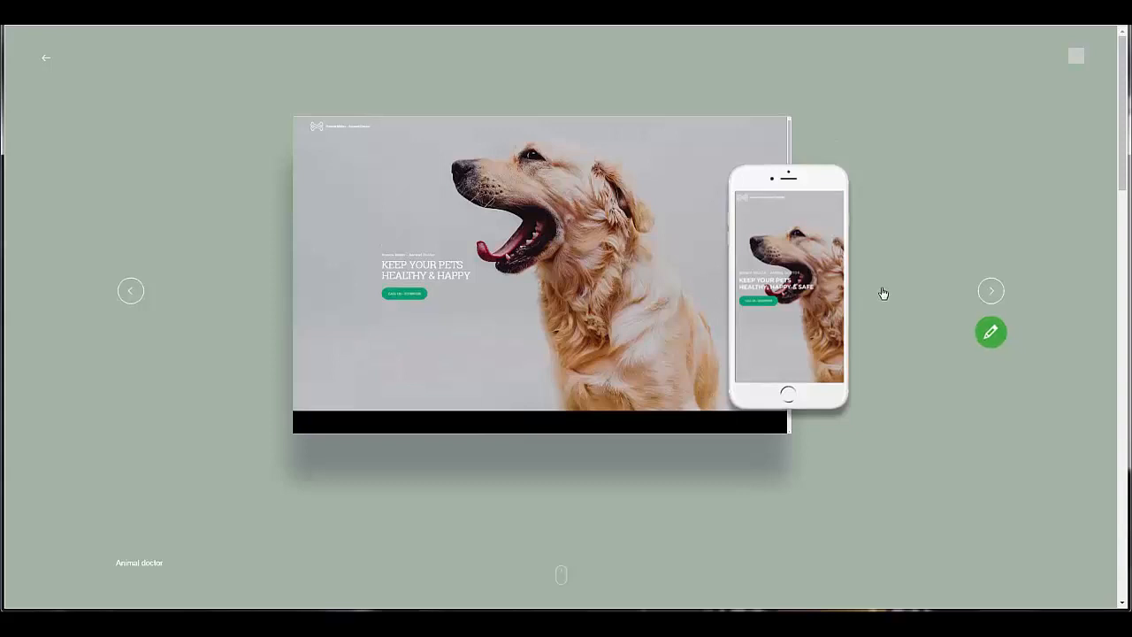
# Switch to the 4min Tattoo template and examine its desktop preview, colour palette, inner pages and mobile mock-up
pyautogui.click(130, 291)
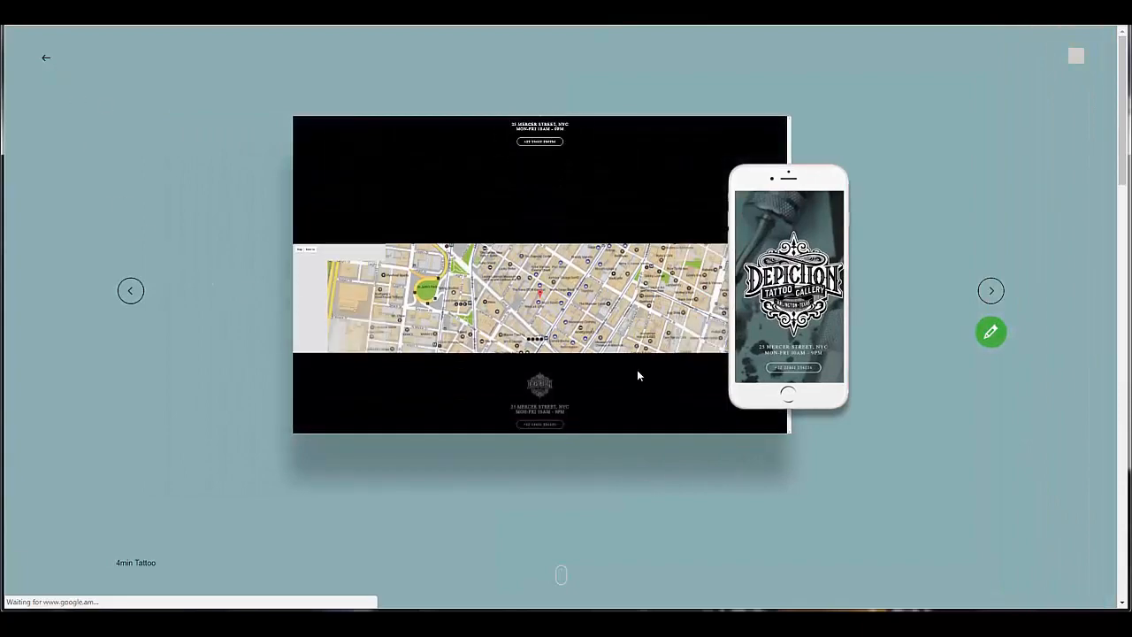
pyautogui.scroll(-7, 902, 394)
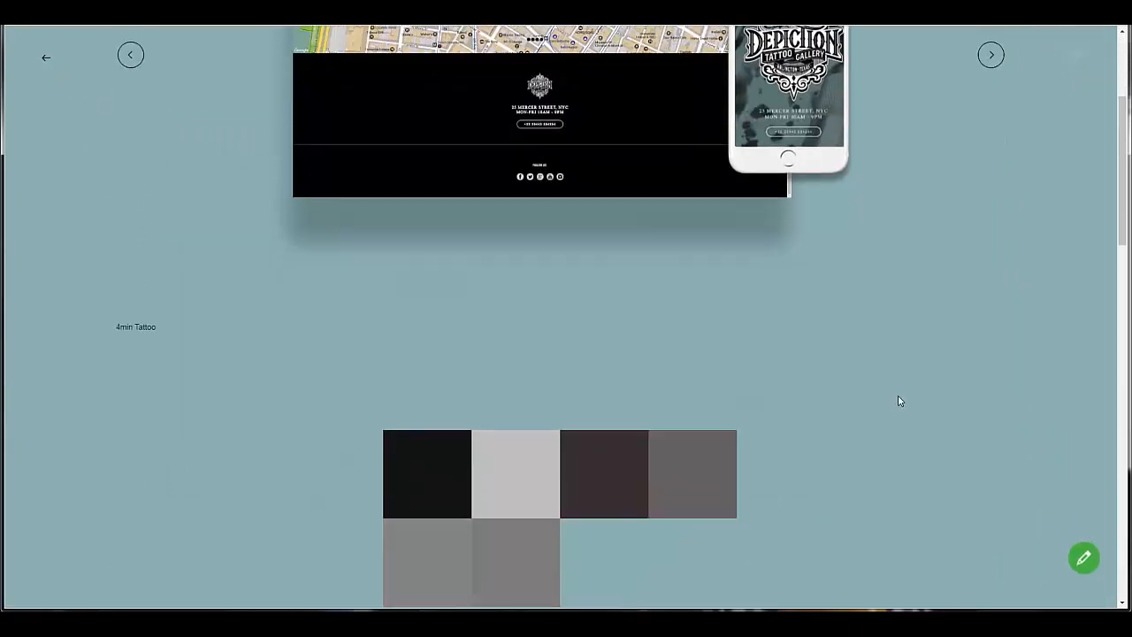
pyautogui.scroll(-4, 892, 405)
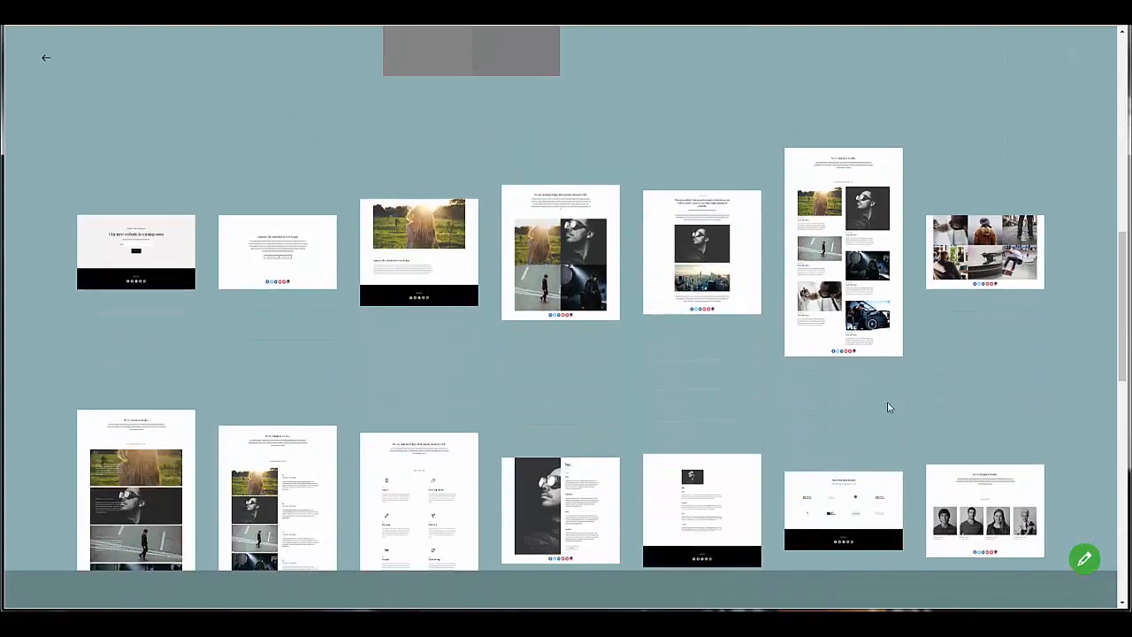
pyautogui.scroll(-3, 887, 400)
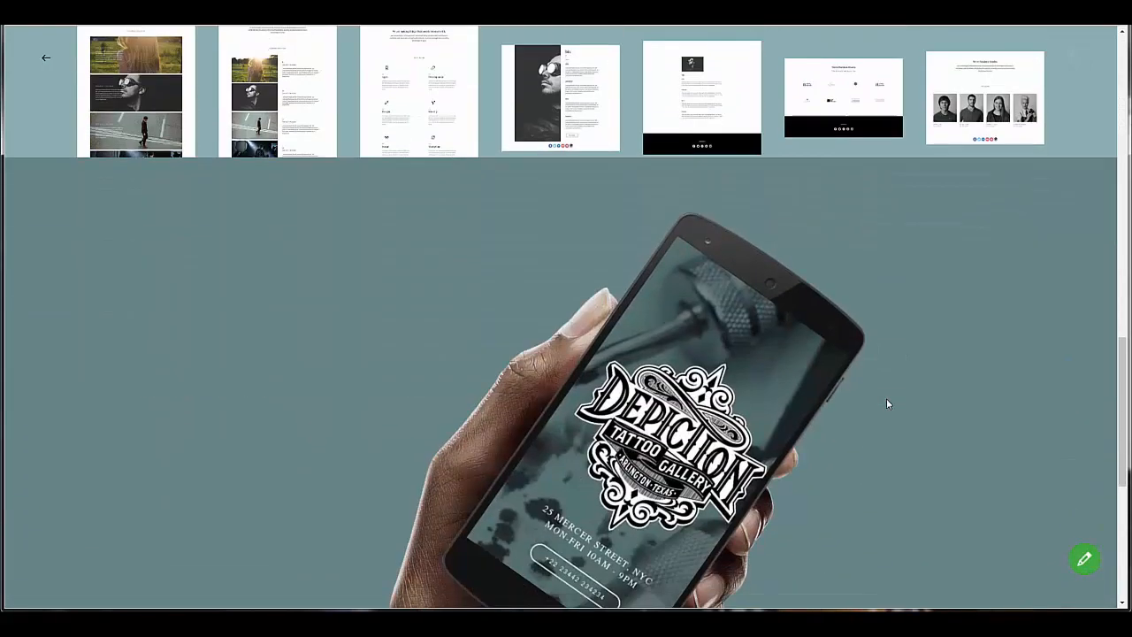
pyautogui.scroll(5, 887, 400)
pyautogui.scroll(9, 885, 398)
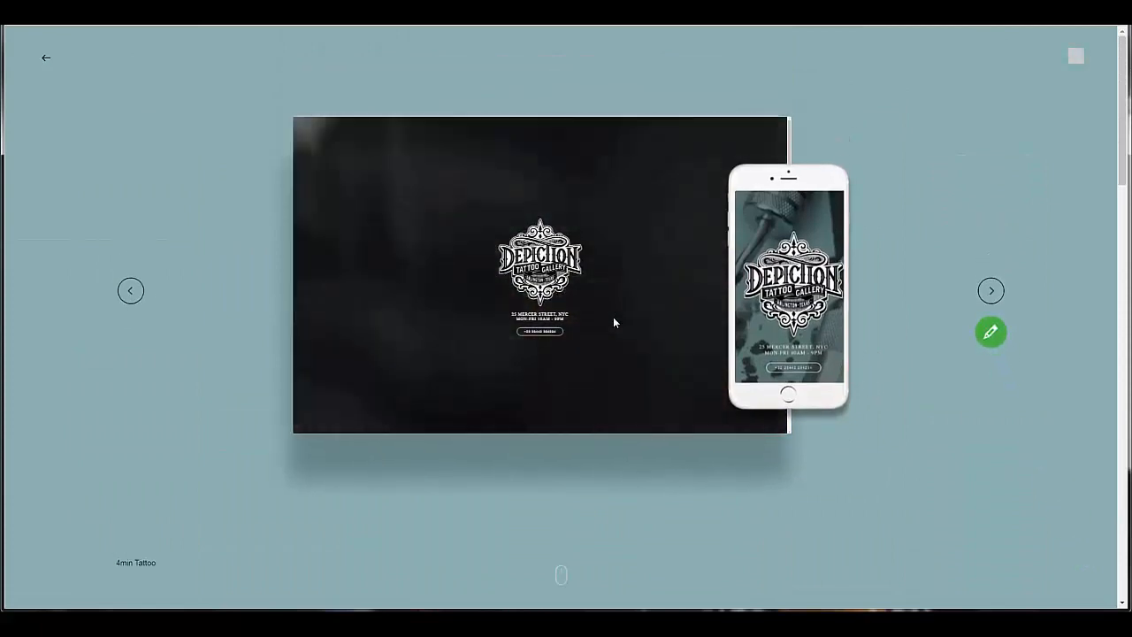
pyautogui.scroll(-1, 567, 250)
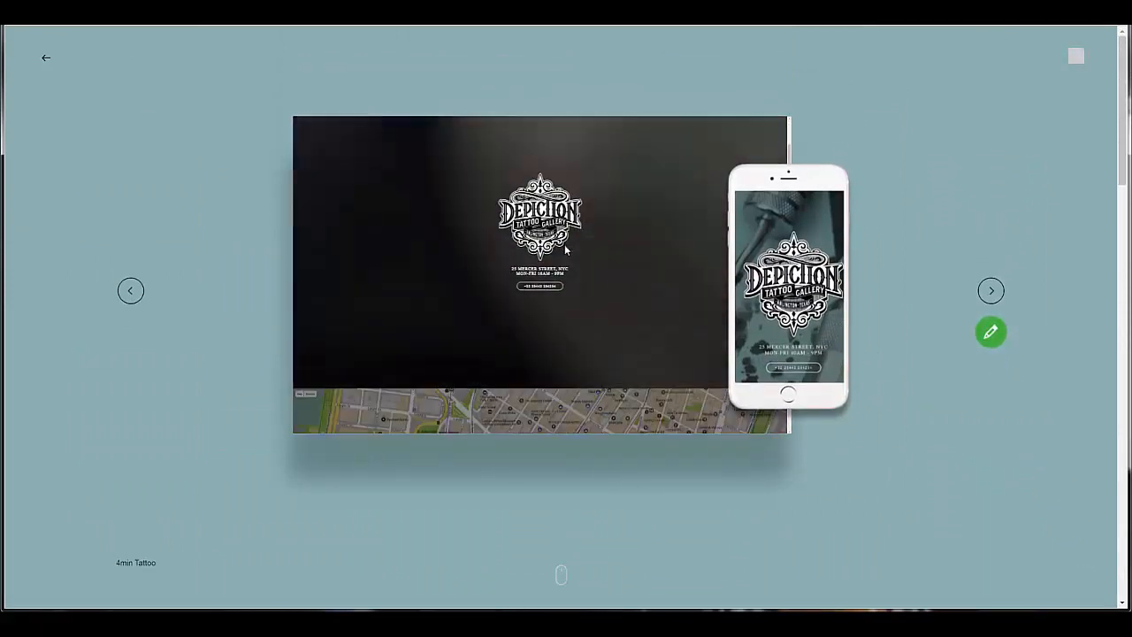
pyautogui.scroll(1, 566, 250)
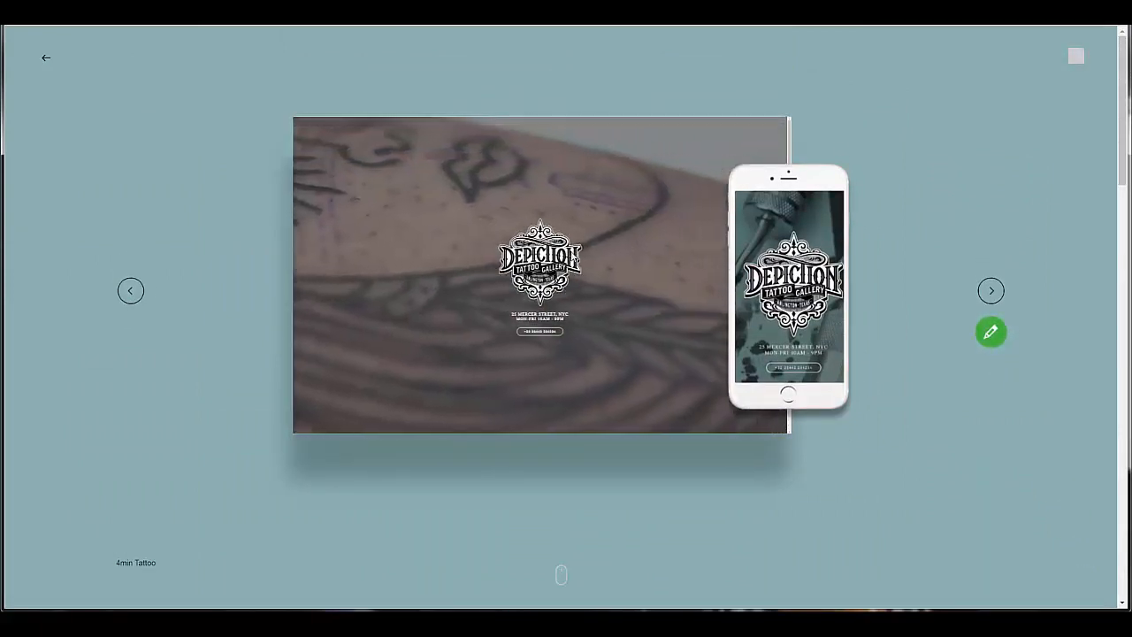
# Open the 4min Tattoo template for editing and review its home page sections down to the footer
pyautogui.click(989, 331)
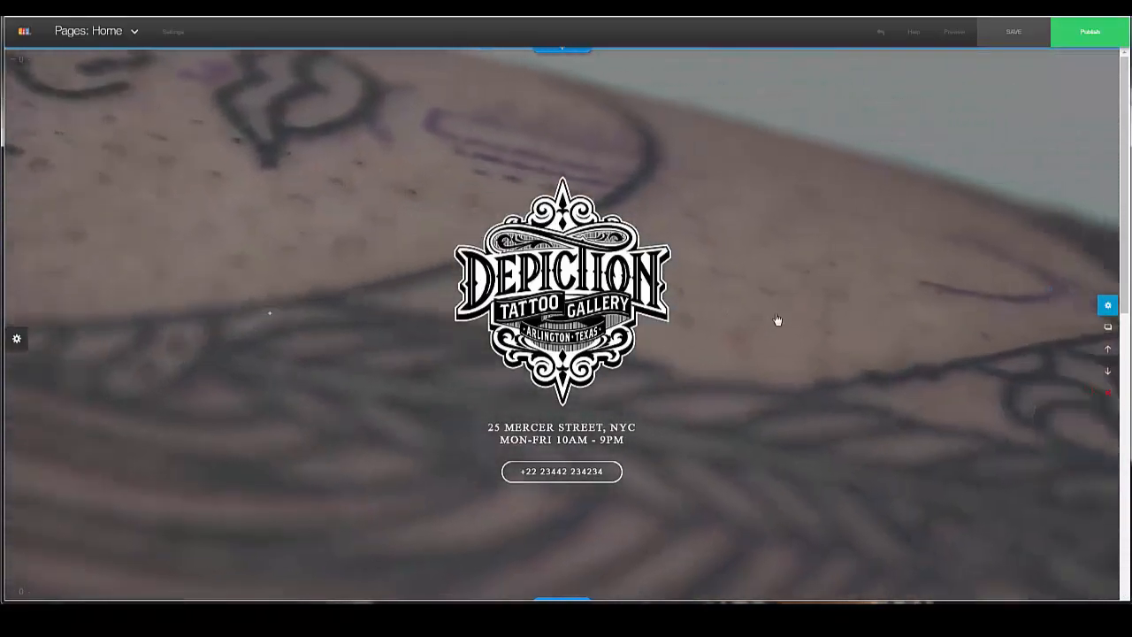
pyautogui.scroll(-5, 778, 320)
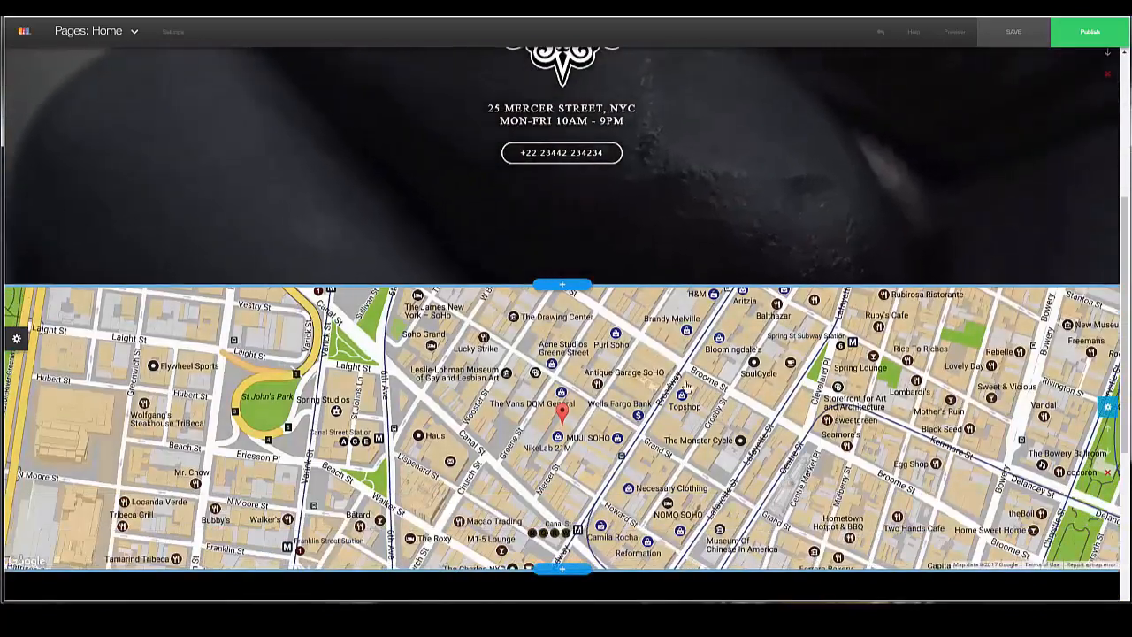
pyautogui.scroll(-6, 685, 388)
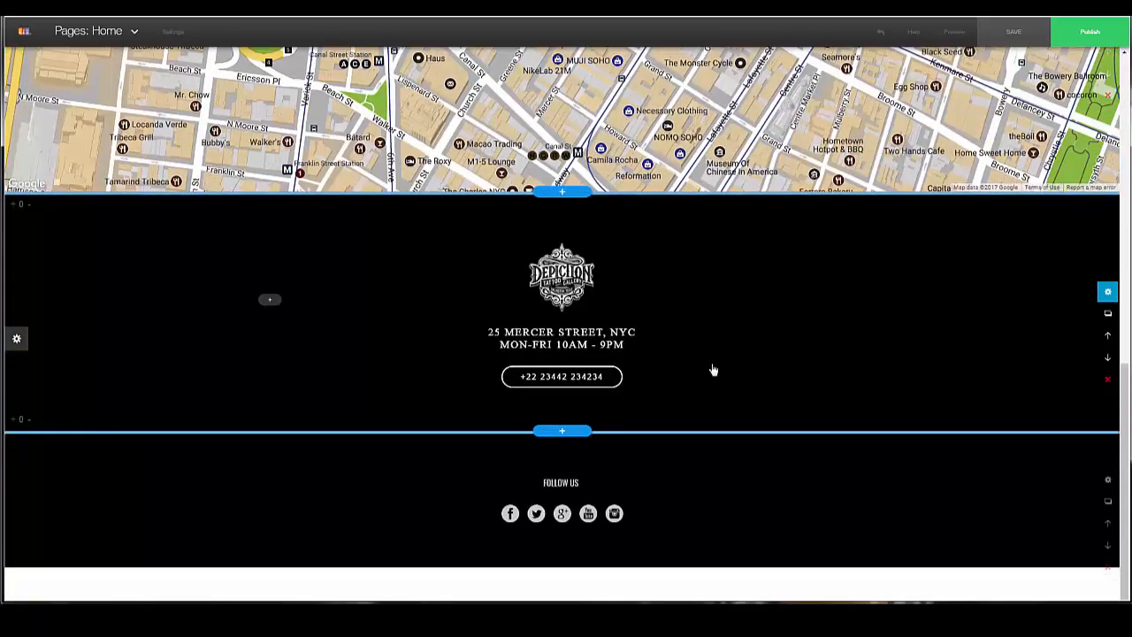
pyautogui.scroll(2, 780, 457)
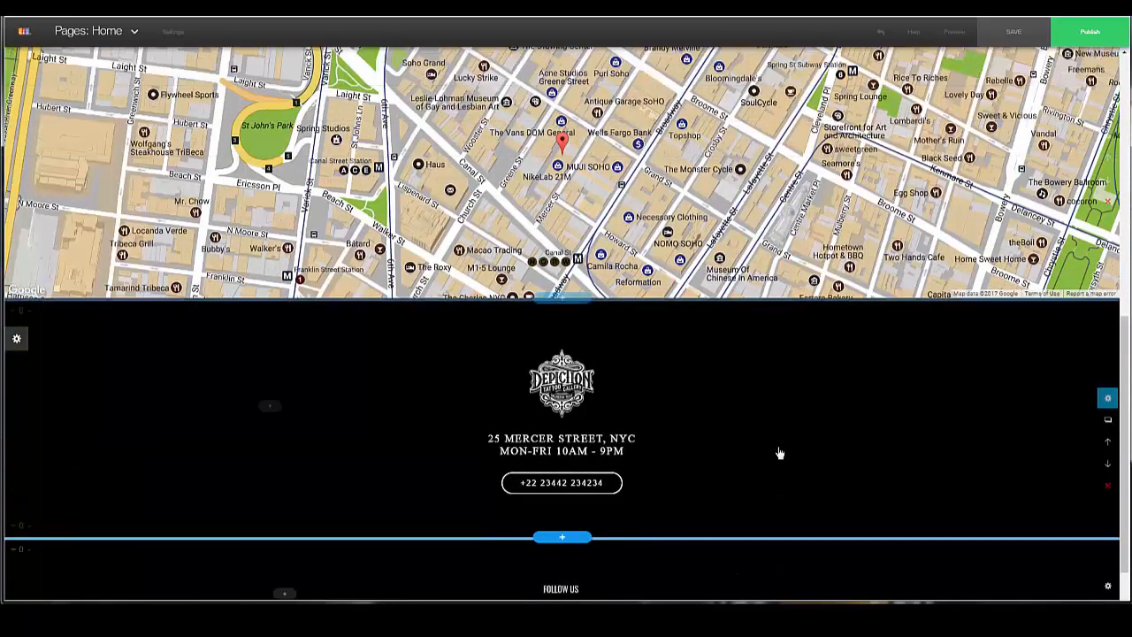
pyautogui.scroll(-2, 785, 468)
pyautogui.scroll(10, 837, 402)
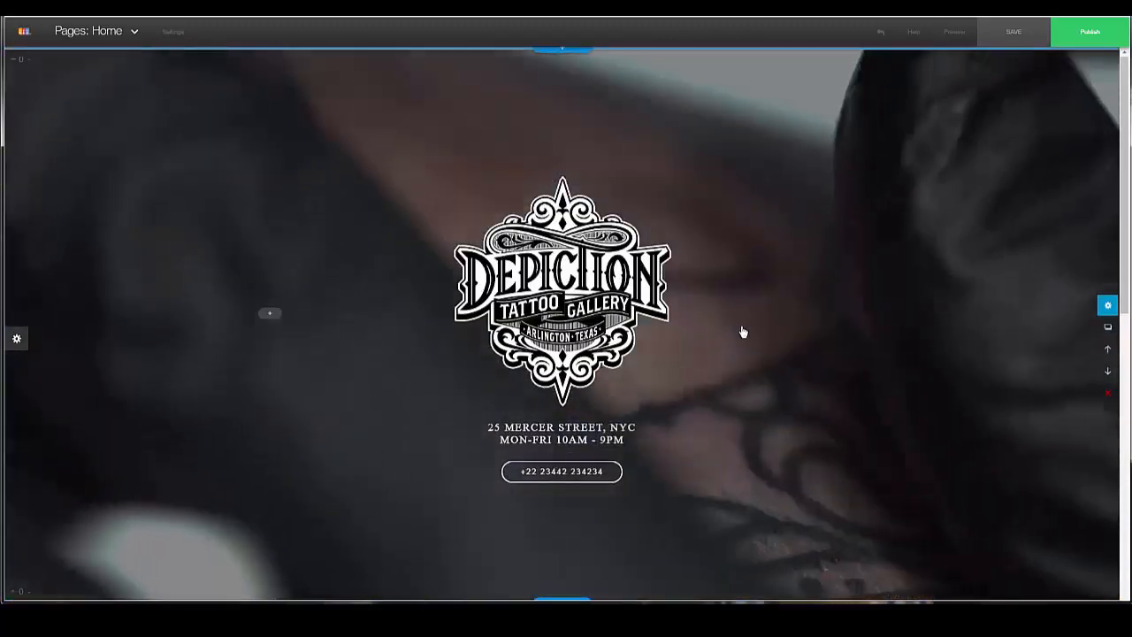
pyautogui.scroll(-7, 740, 332)
pyautogui.scroll(-4, 753, 375)
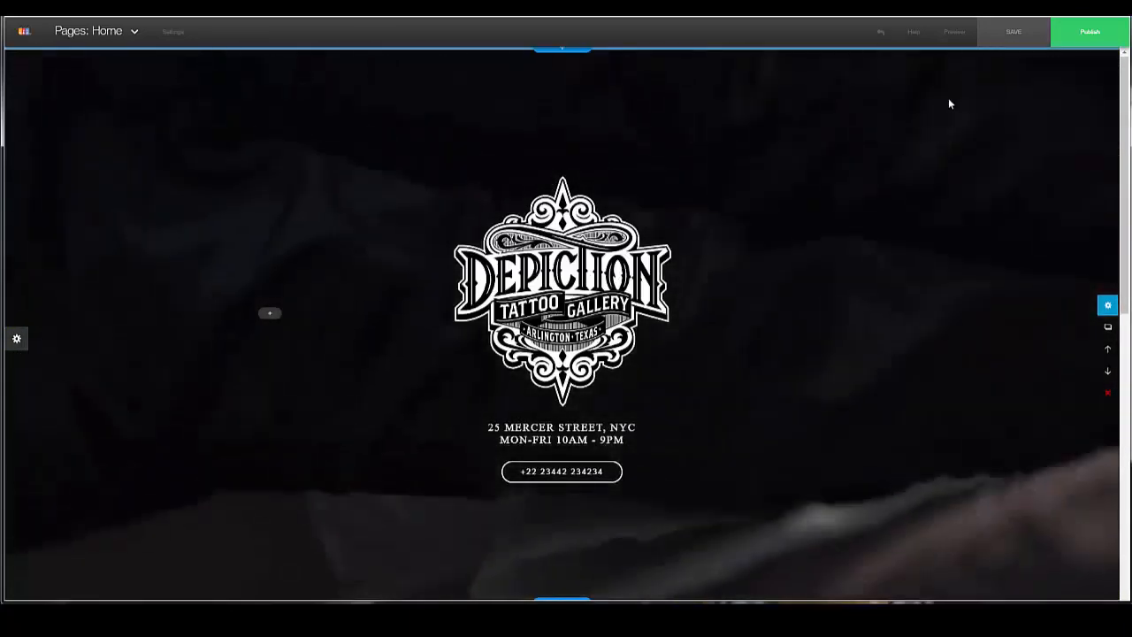
# Preview the home page in the Mobile view and look through its sections down to the social links
pyautogui.click(955, 31)
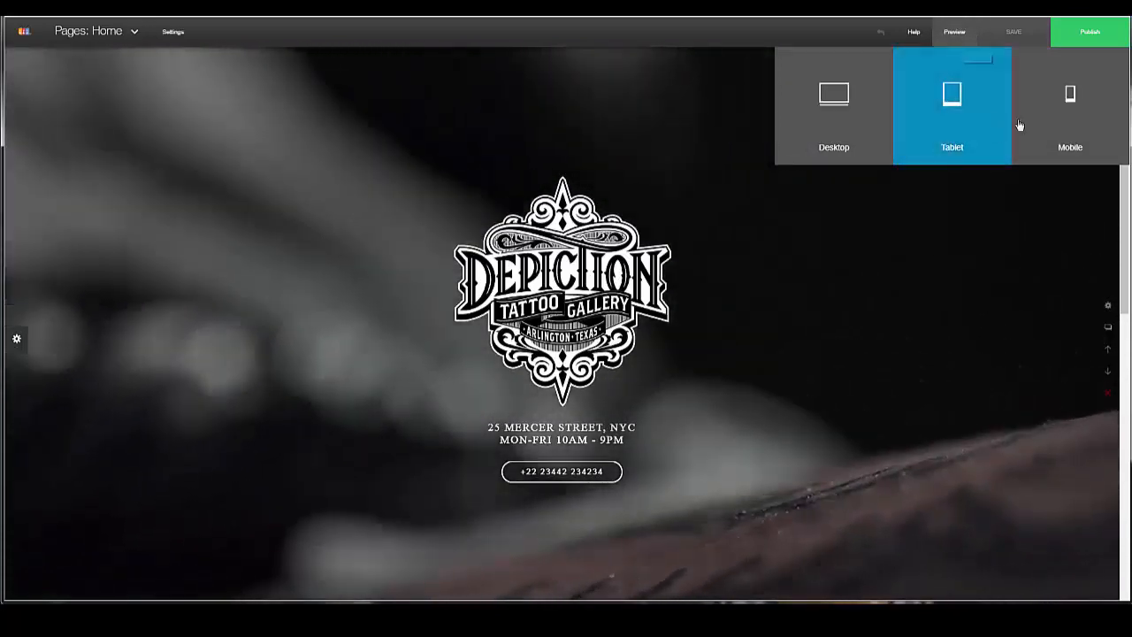
pyautogui.click(1064, 118)
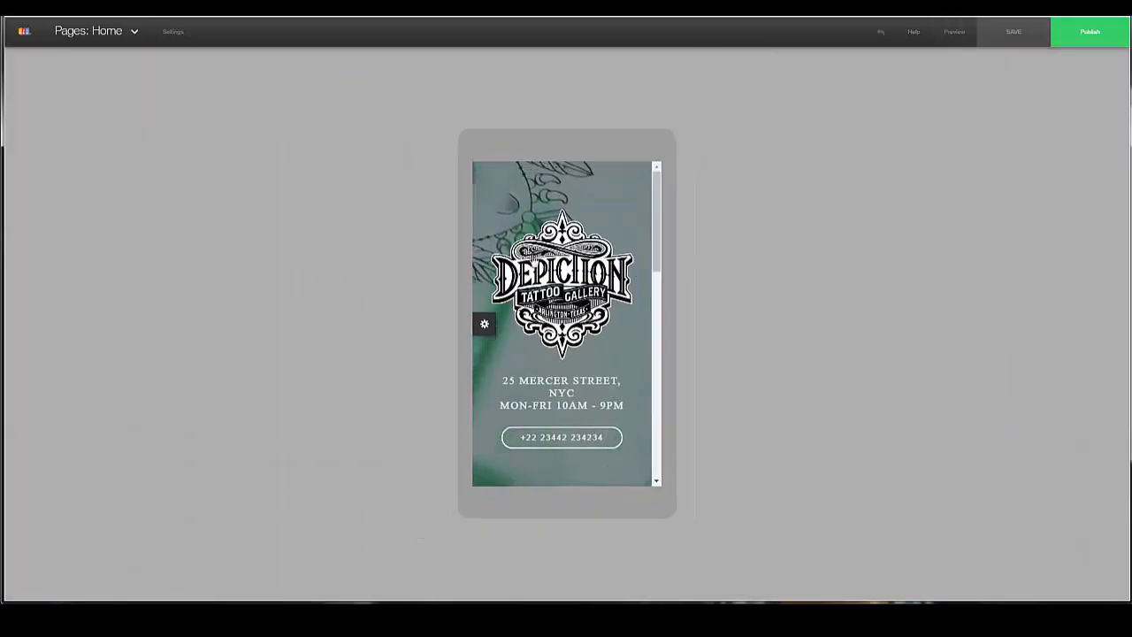
pyautogui.scroll(-5, 574, 243)
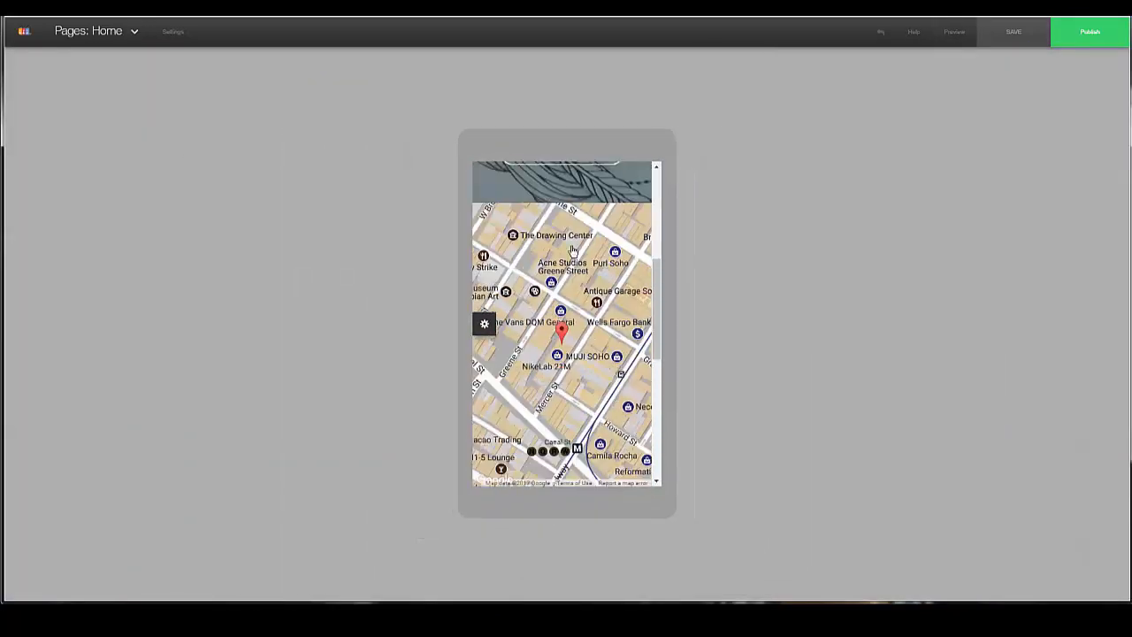
pyautogui.scroll(-3, 573, 255)
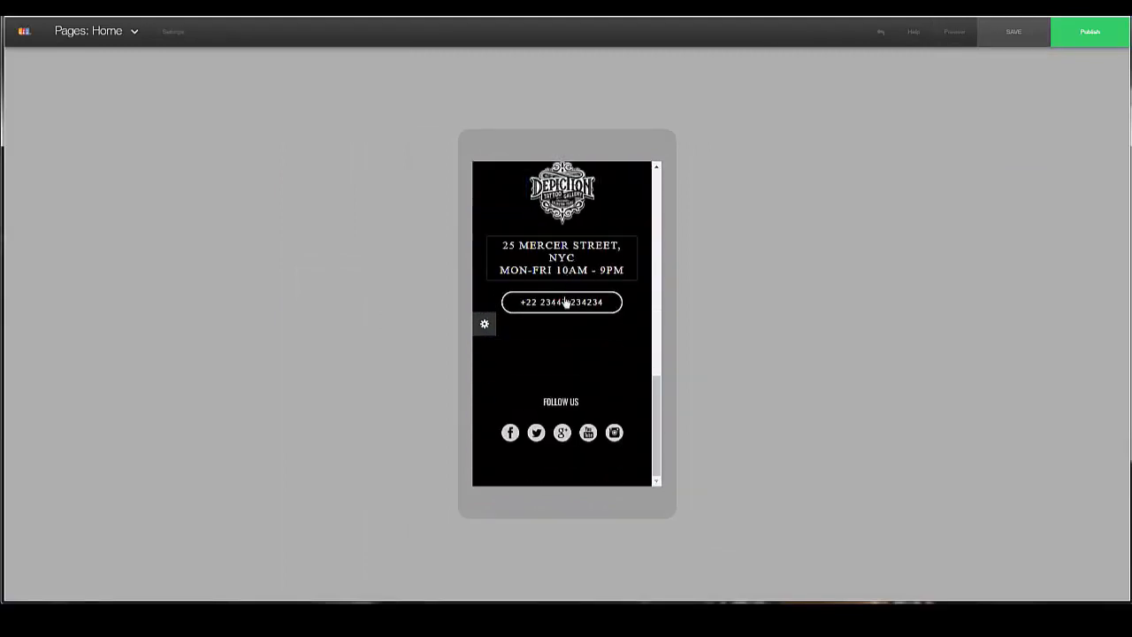
pyautogui.scroll(5, 584, 304)
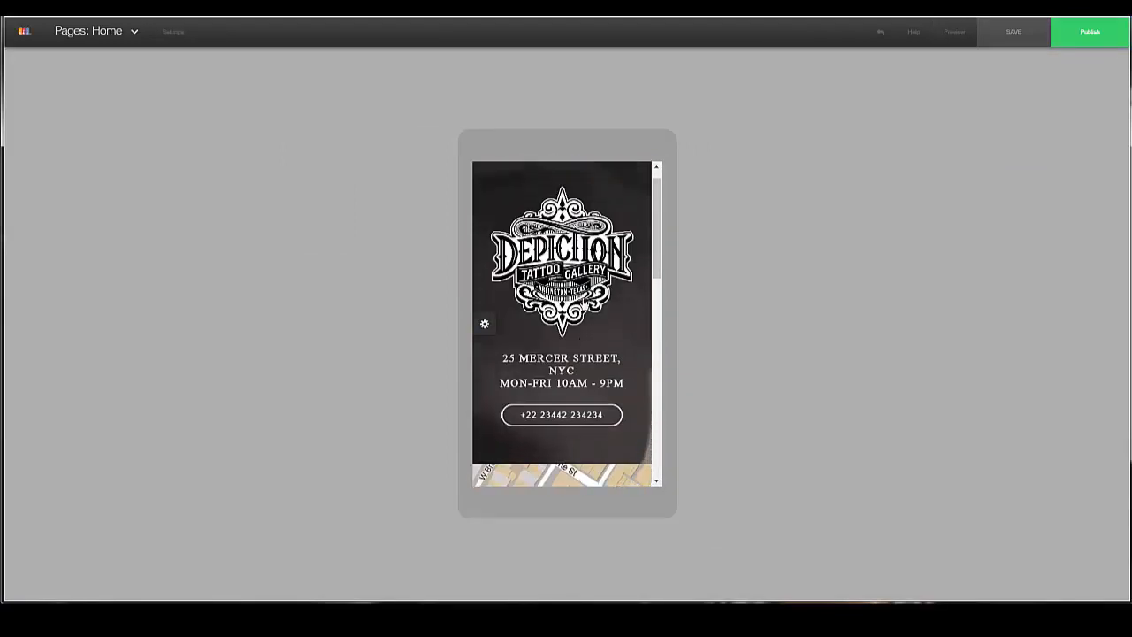
# Preview the home page in the Tablet view and return to the Desktop view
pyautogui.click(954, 32)
pyautogui.click(950, 99)
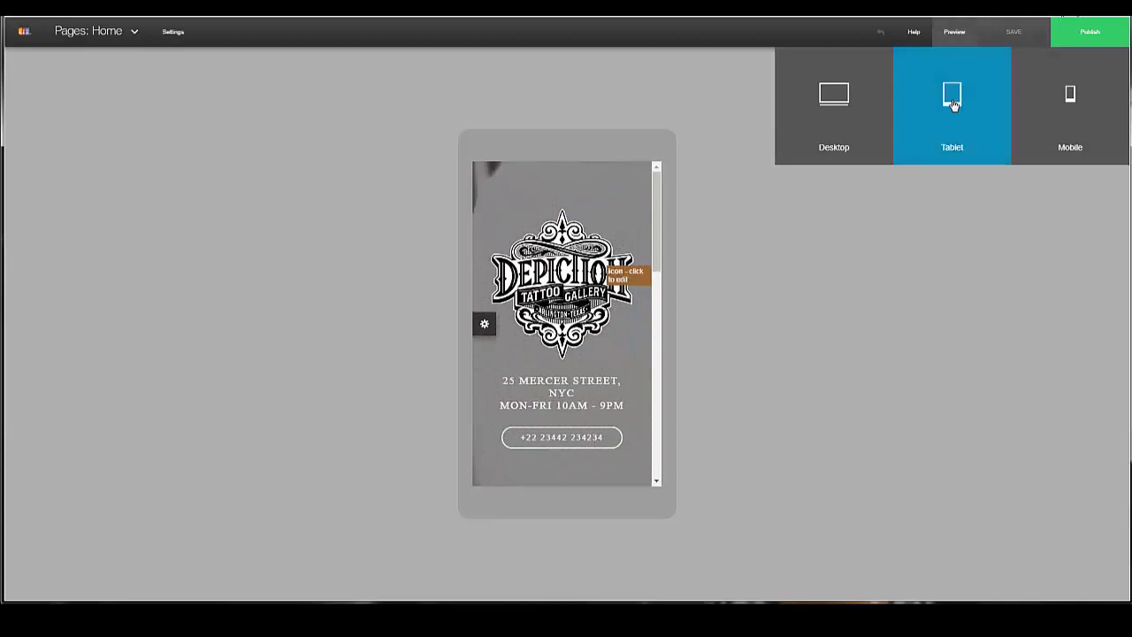
pyautogui.click(955, 32)
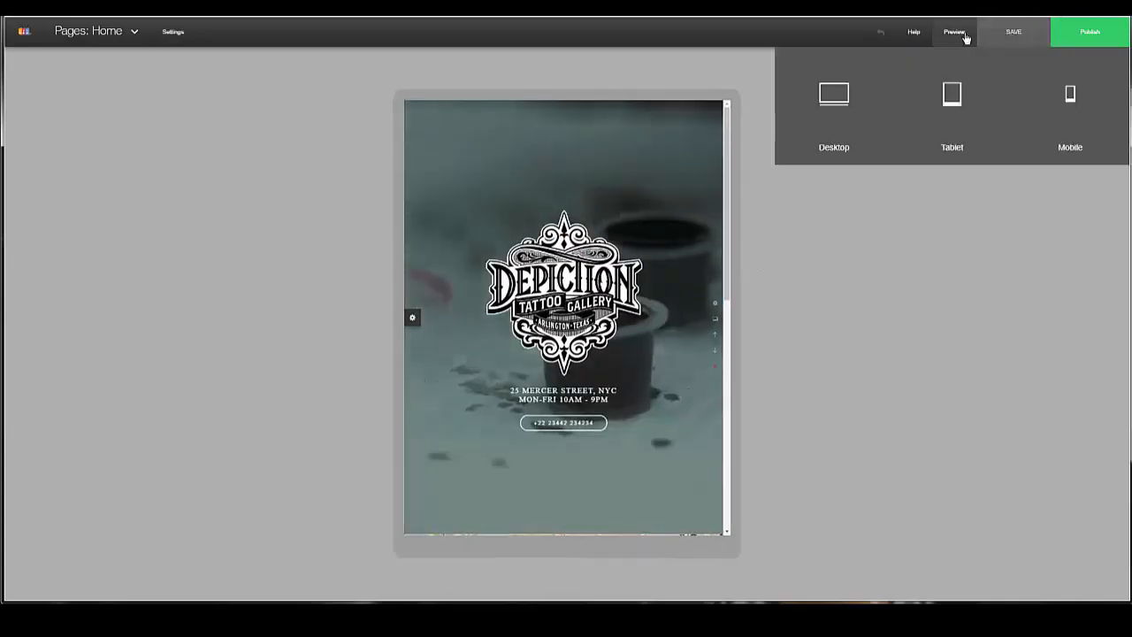
pyautogui.click(862, 112)
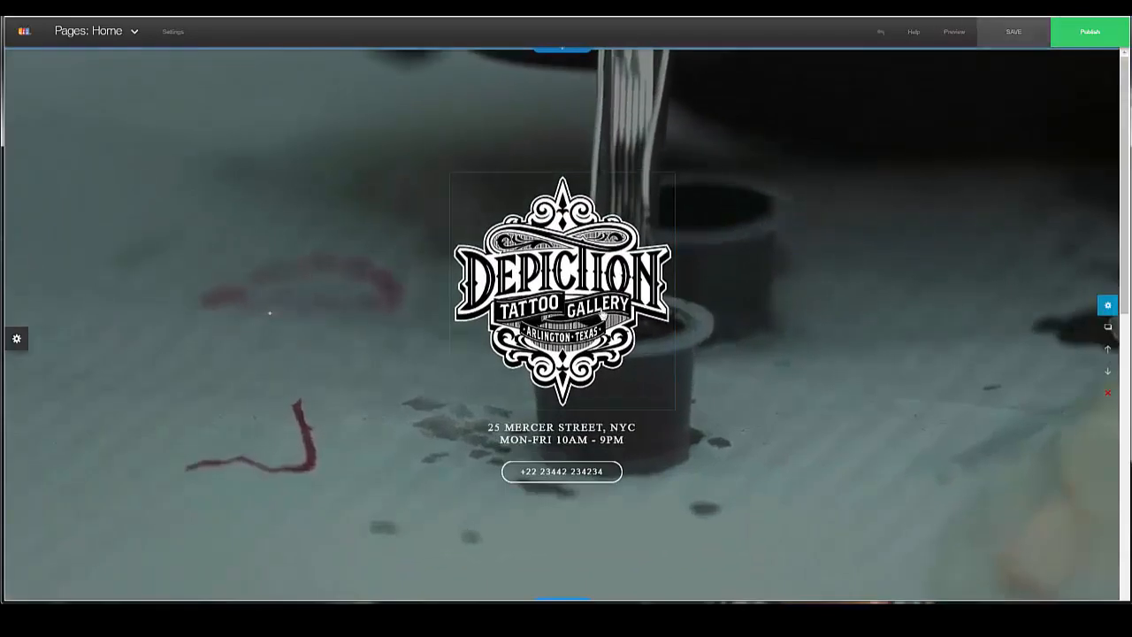
pyautogui.scroll(-2, 776, 292)
pyautogui.scroll(2, 776, 292)
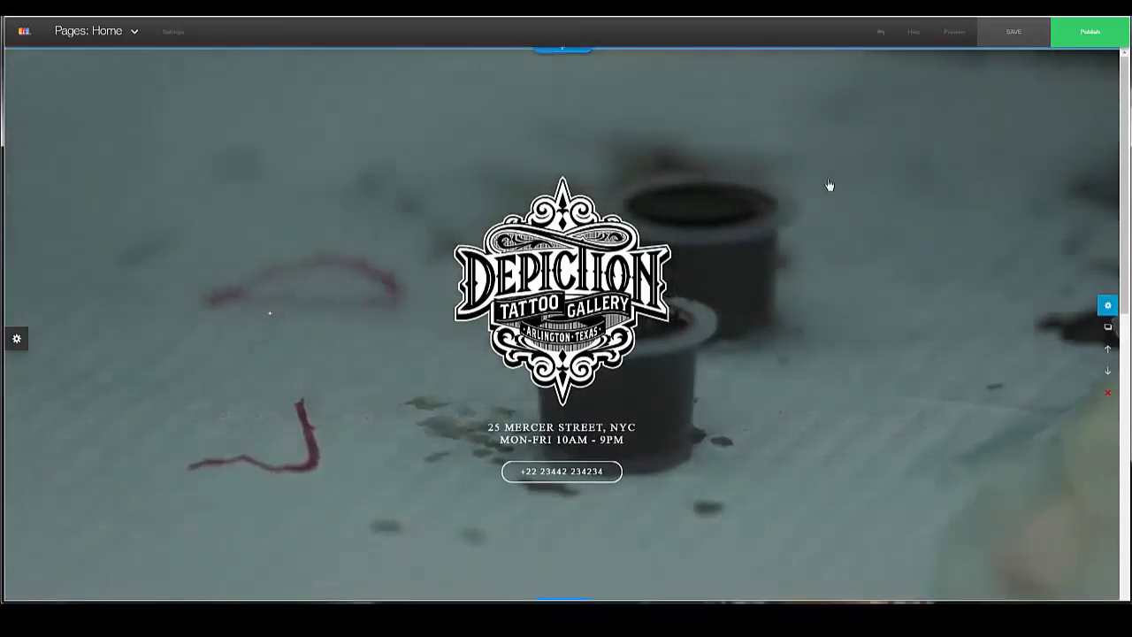
# Examine the home page background video's source options and the Media Center's stock videos, and return to the page
pyautogui.click(806, 186)
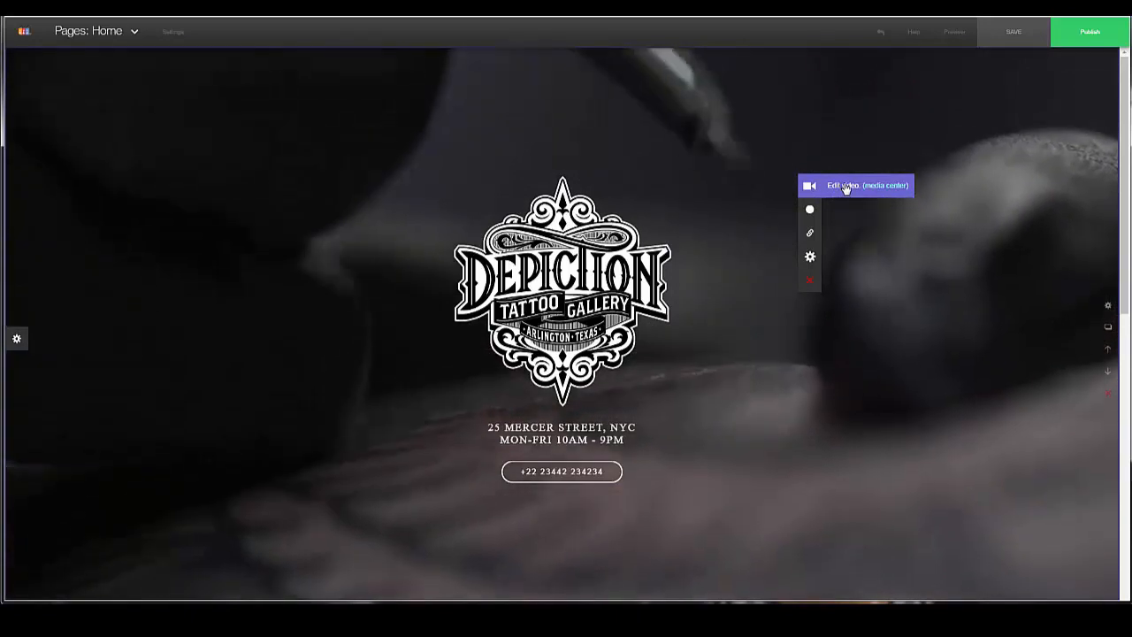
pyautogui.click(845, 187)
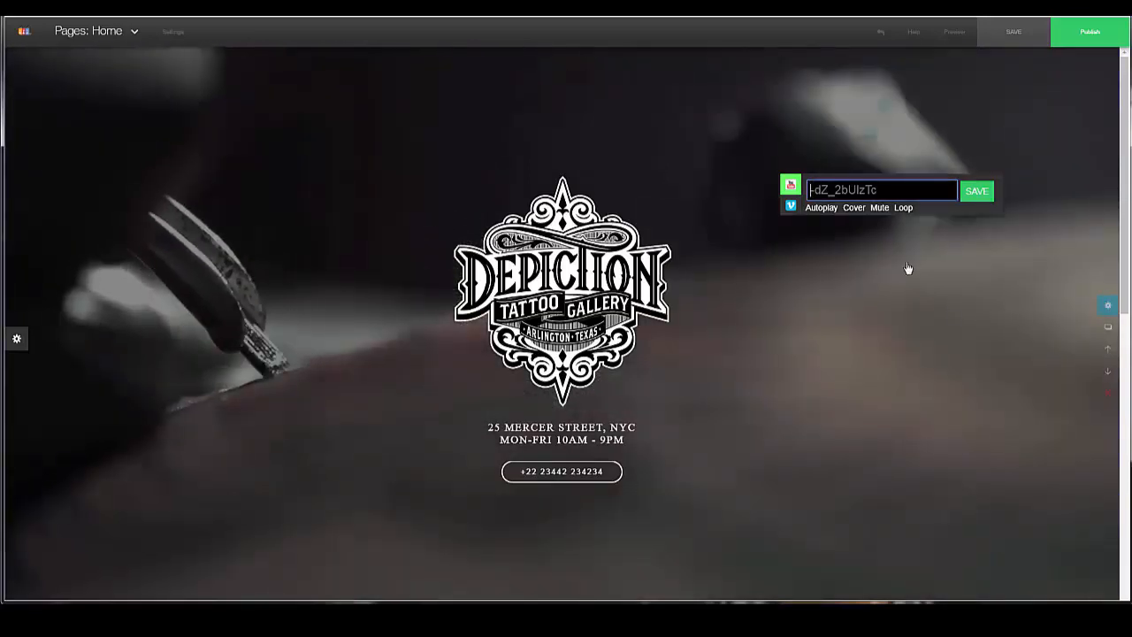
pyautogui.click(872, 271)
pyautogui.moveTo(880, 274)
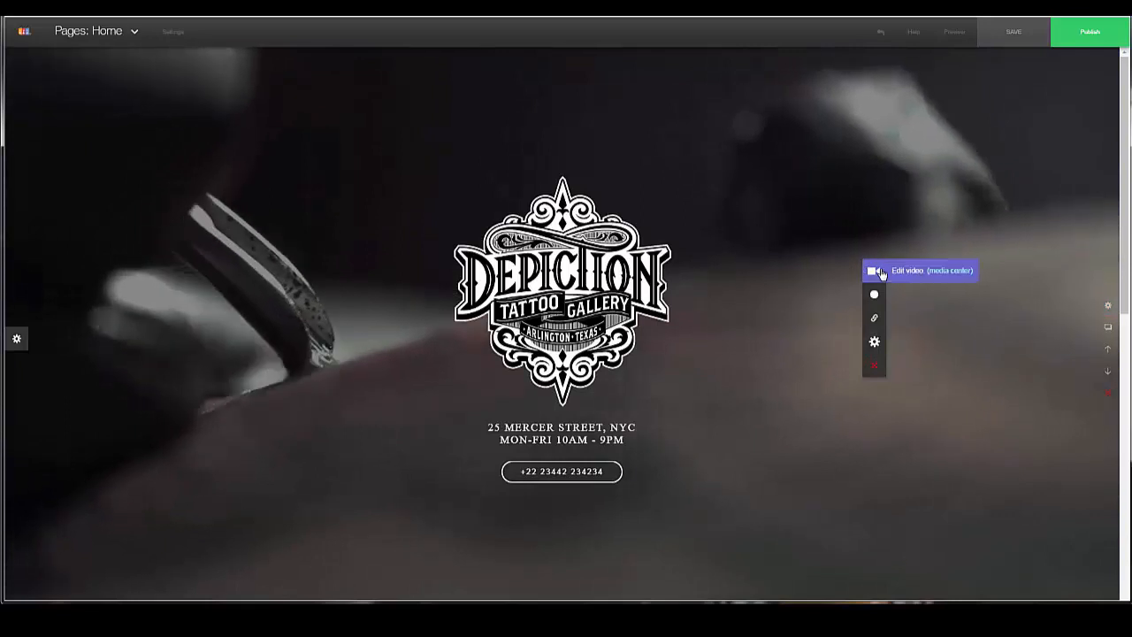
pyautogui.click(945, 274)
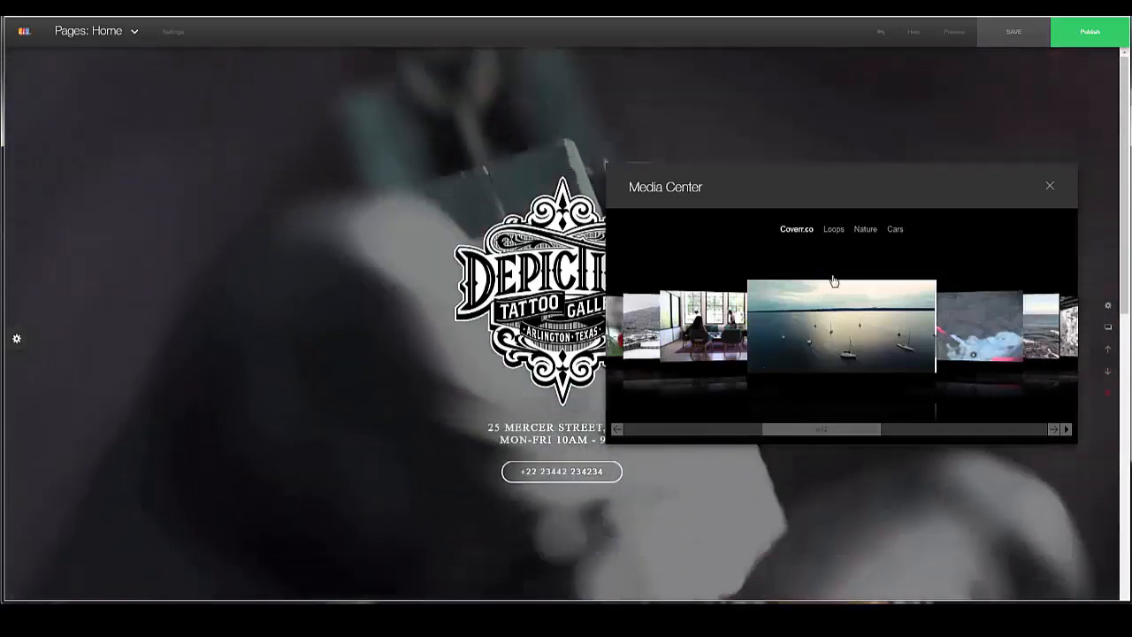
pyautogui.click(882, 301)
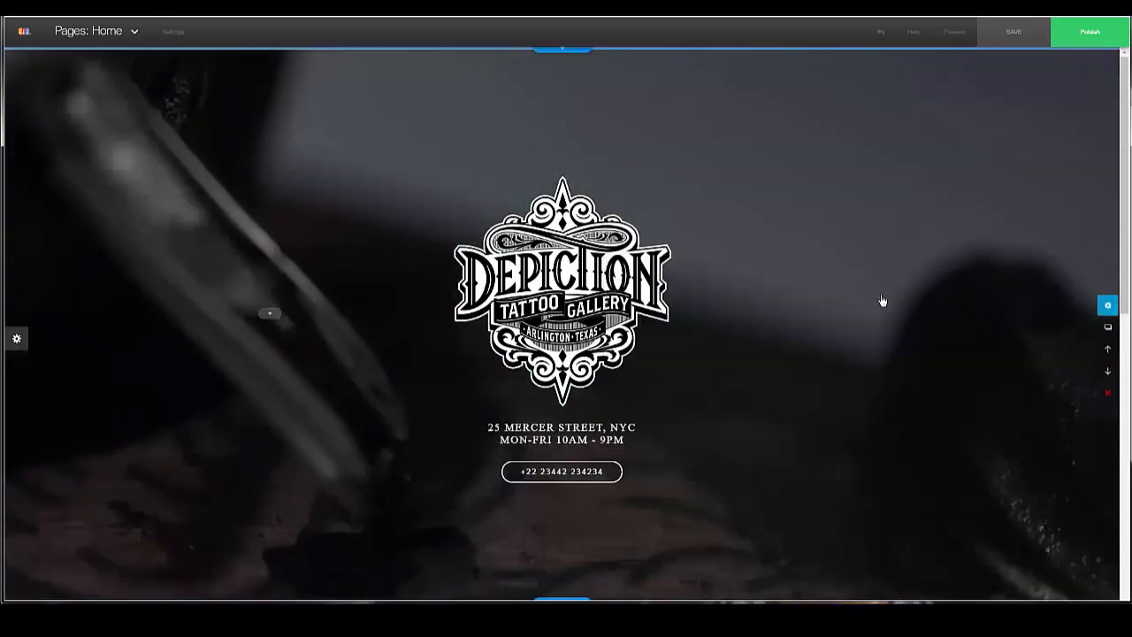
# Open the home page header's slideshow settings and add a new slide
pyautogui.scroll(-4, 884, 305)
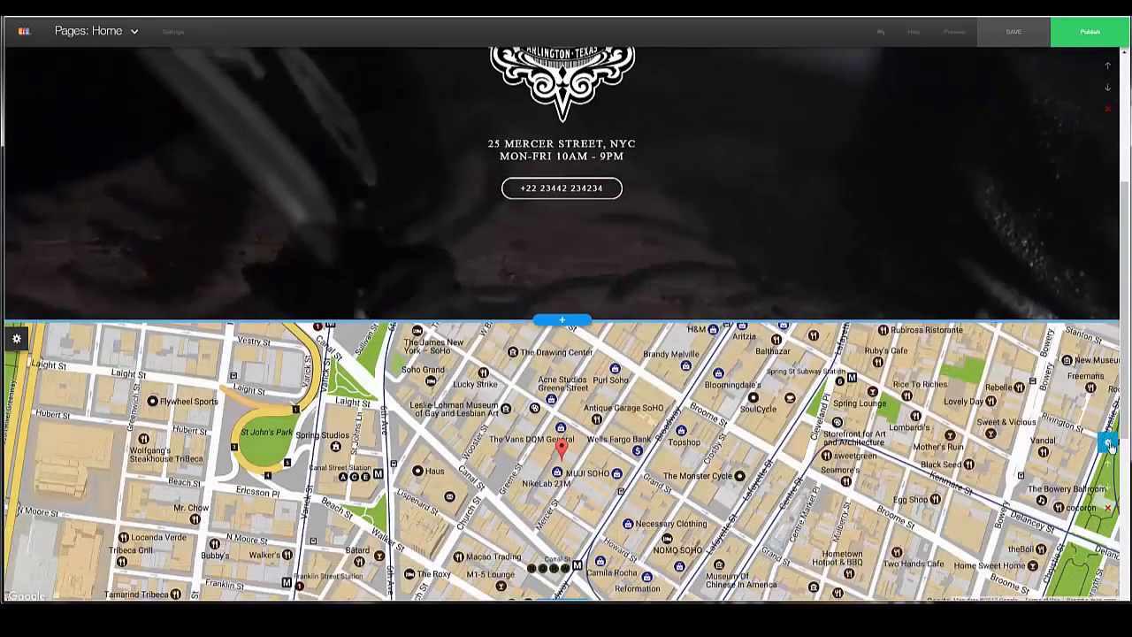
pyautogui.scroll(4, 1070, 398)
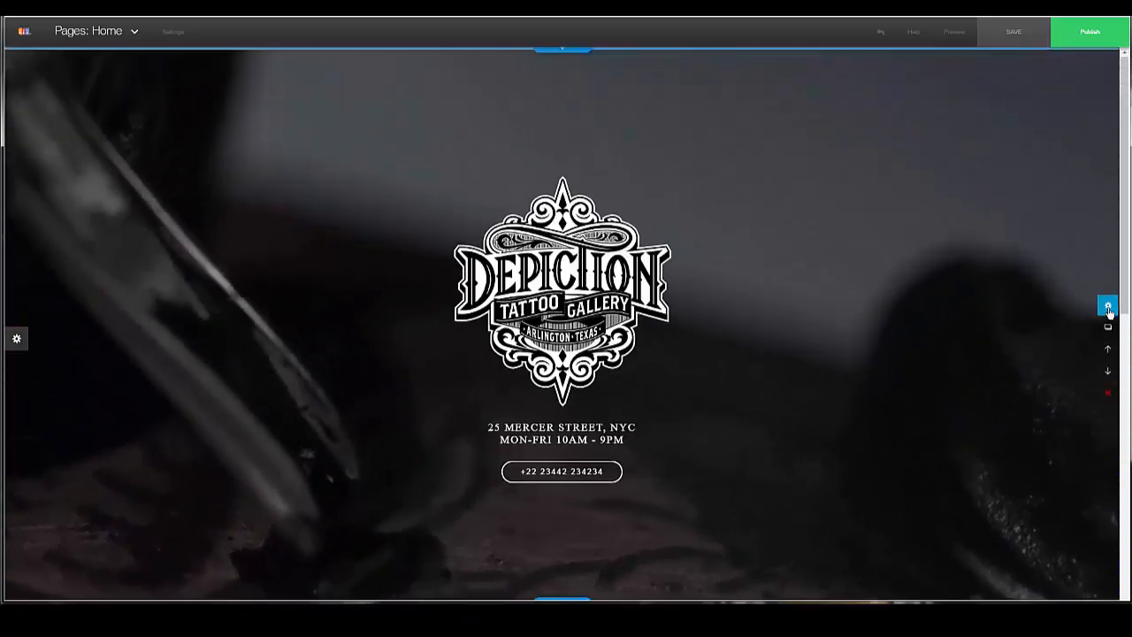
pyautogui.click(1108, 307)
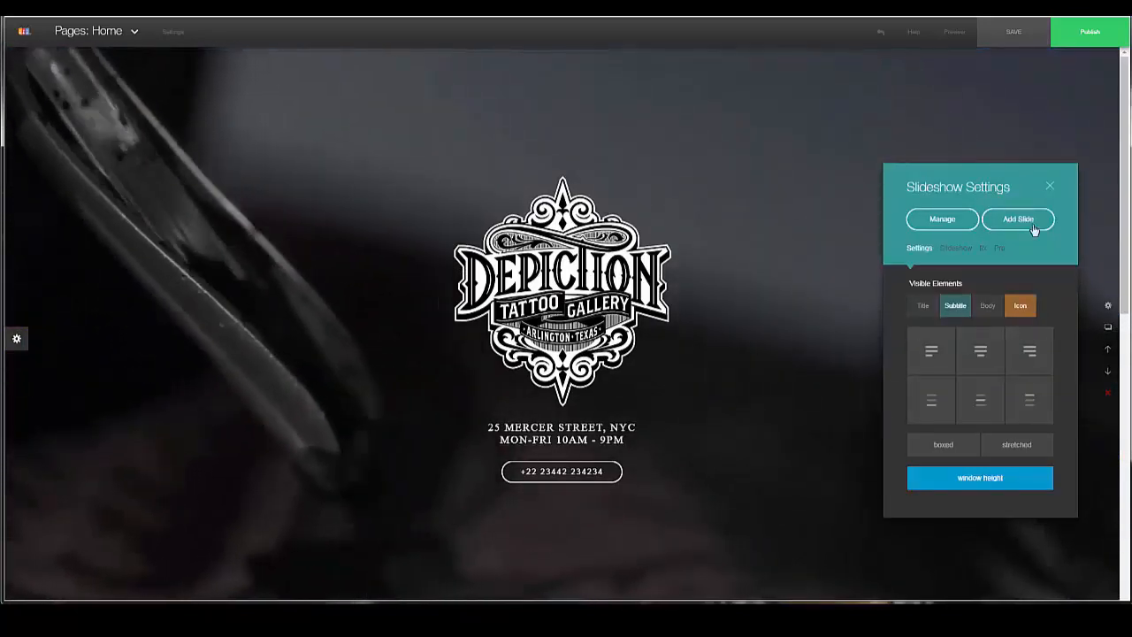
pyautogui.click(1051, 189)
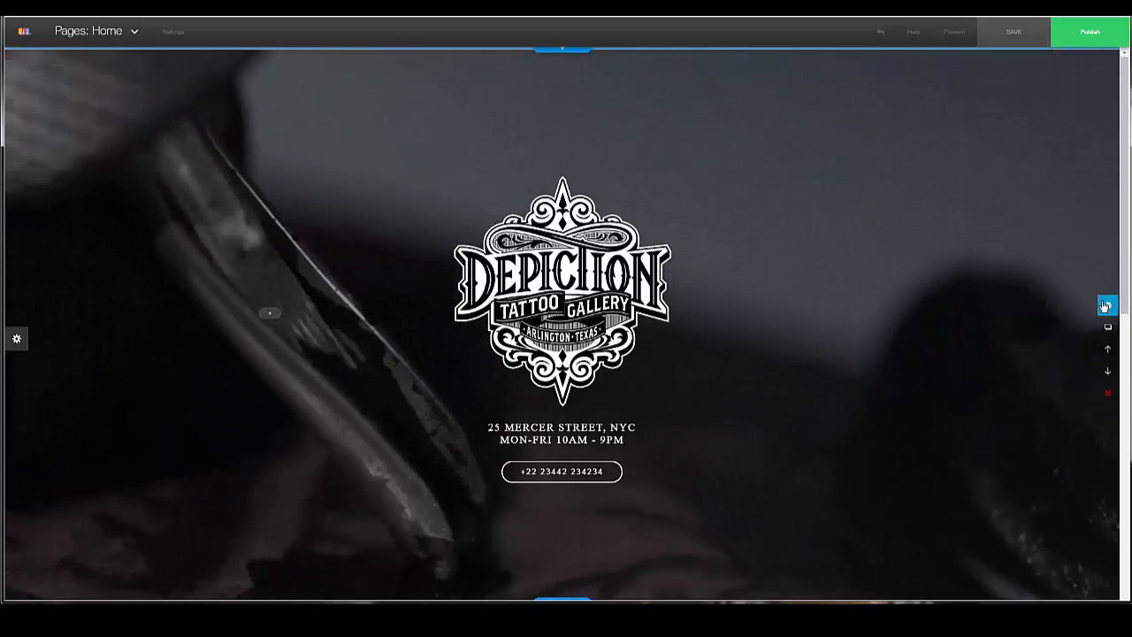
pyautogui.click(1105, 306)
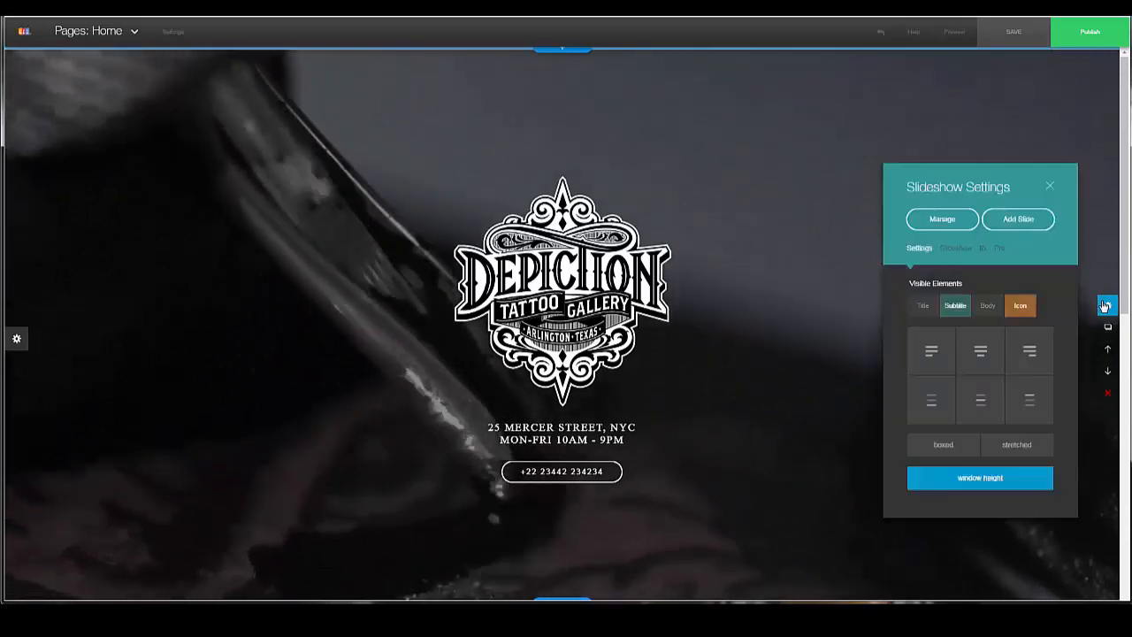
pyautogui.click(1019, 220)
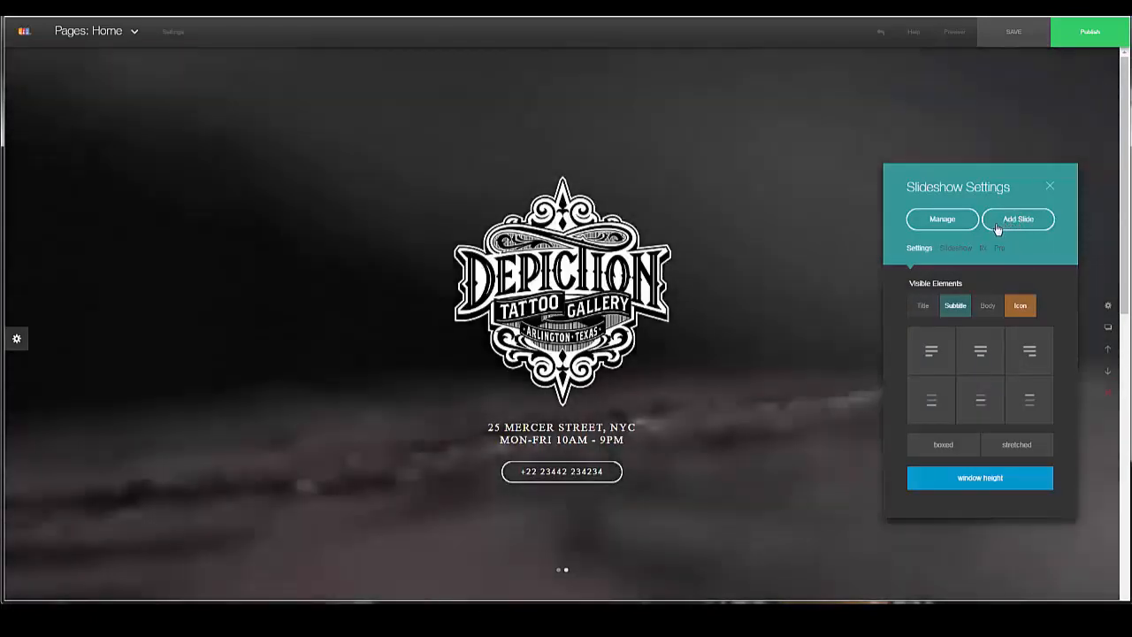
# Open the header's slide manager, move the first slide in the slide order, and return to the page
pyautogui.click(942, 220)
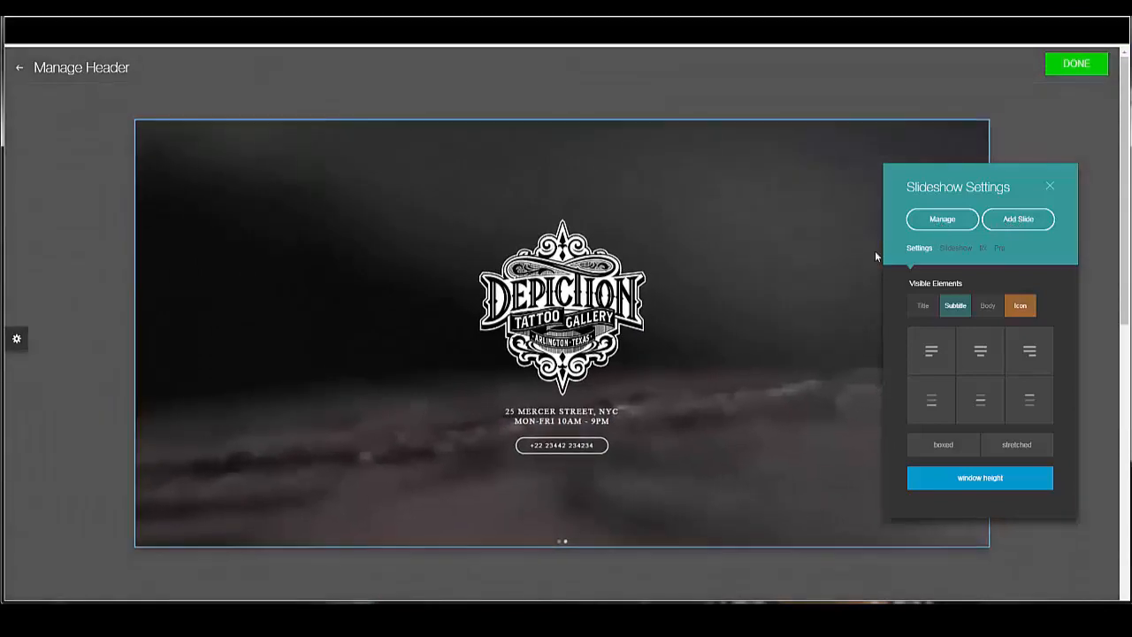
pyautogui.click(1050, 188)
pyautogui.scroll(-3, 752, 301)
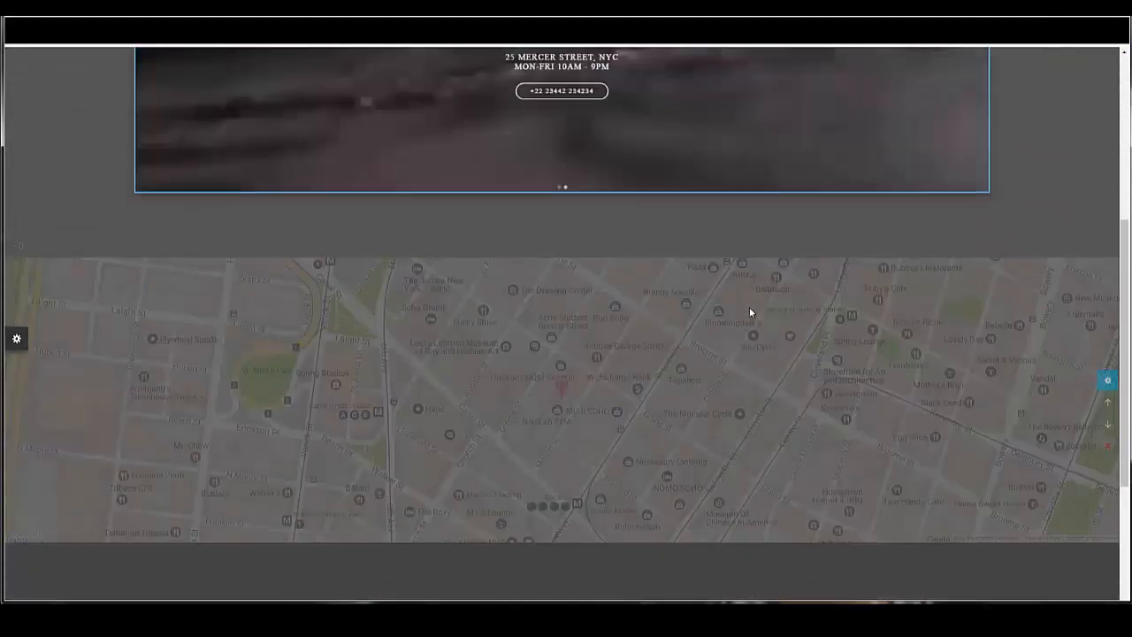
pyautogui.scroll(4, 761, 305)
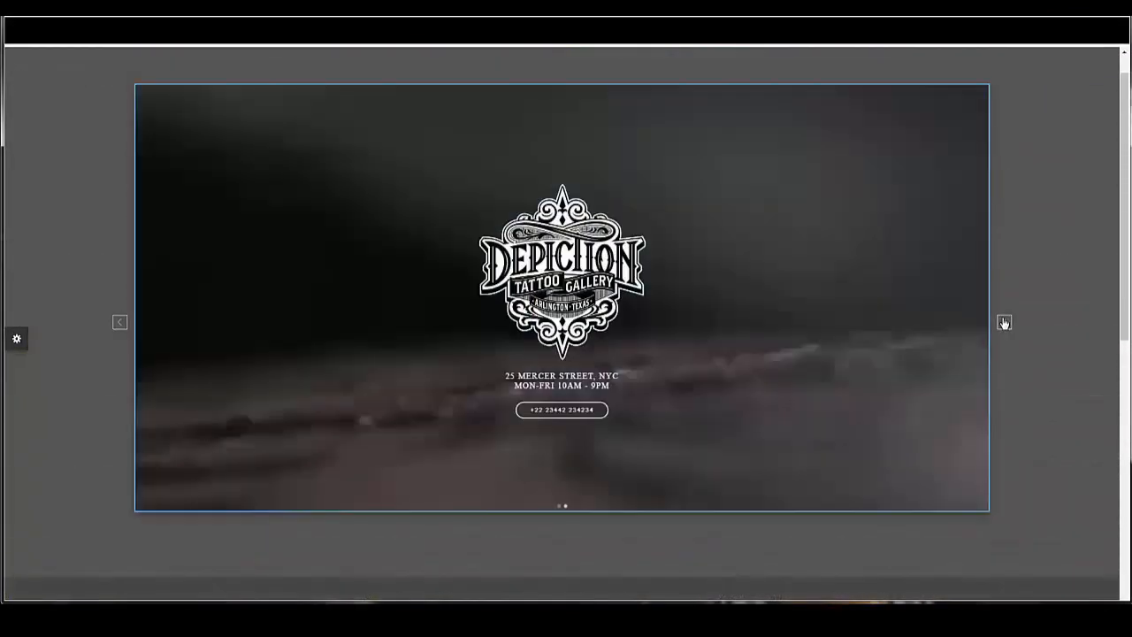
pyautogui.click(1005, 323)
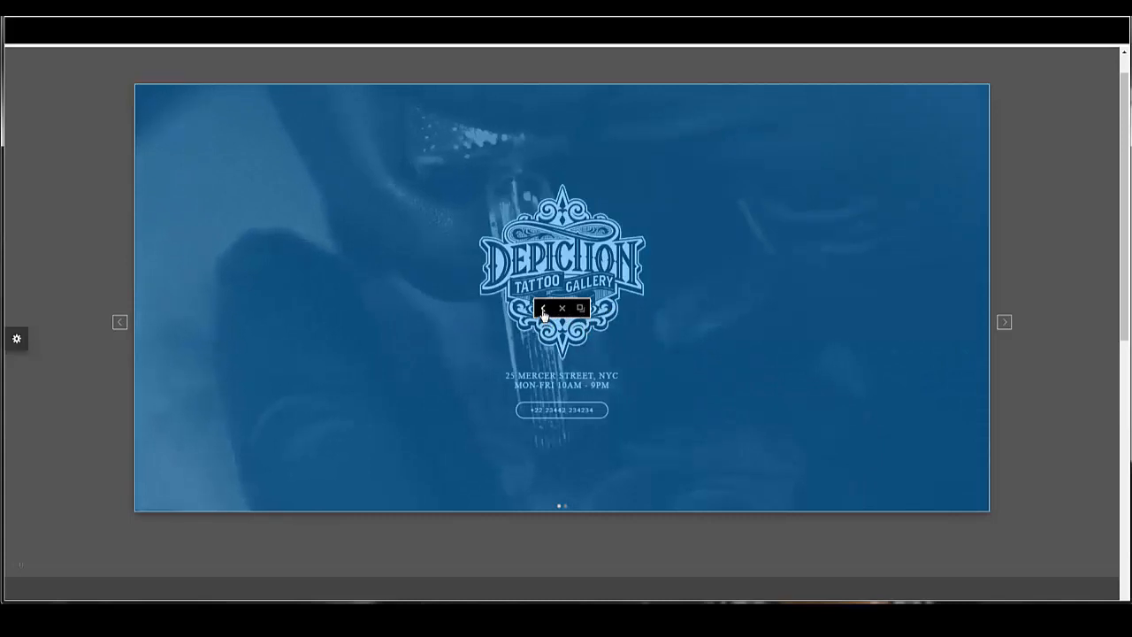
pyautogui.click(544, 309)
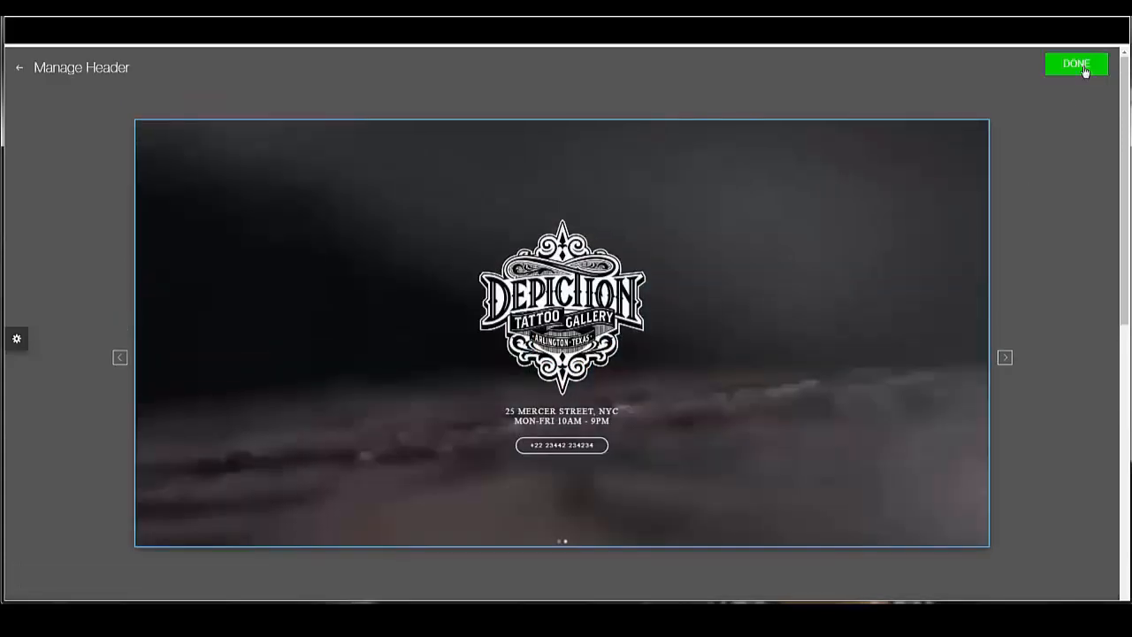
pyautogui.click(1086, 71)
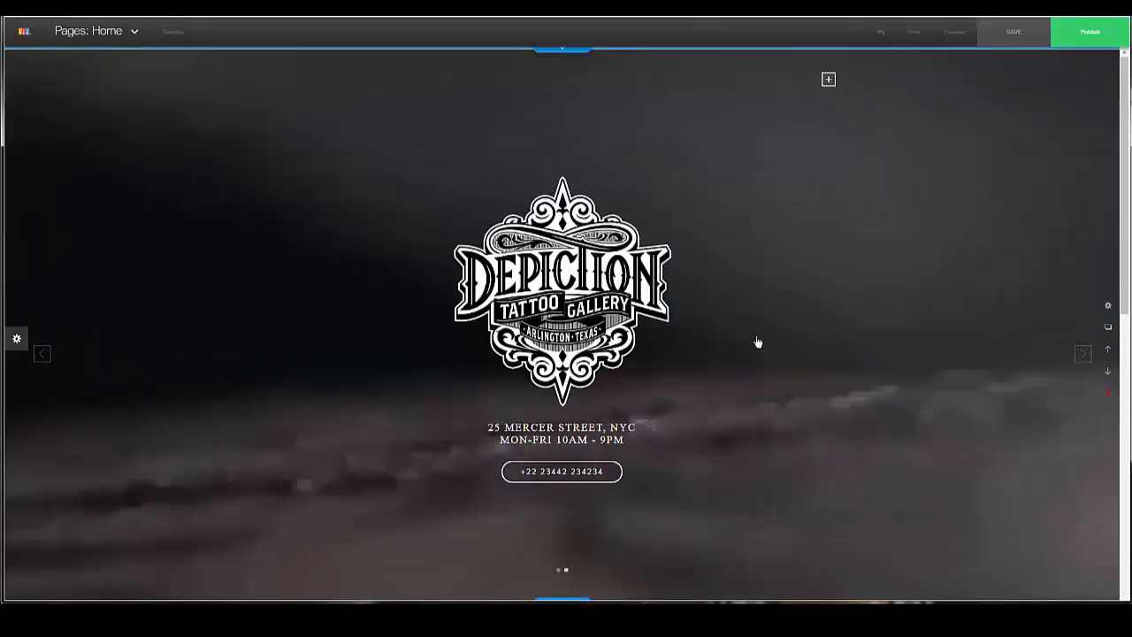
# Remove the background video from the first header slide
pyautogui.click(1084, 354)
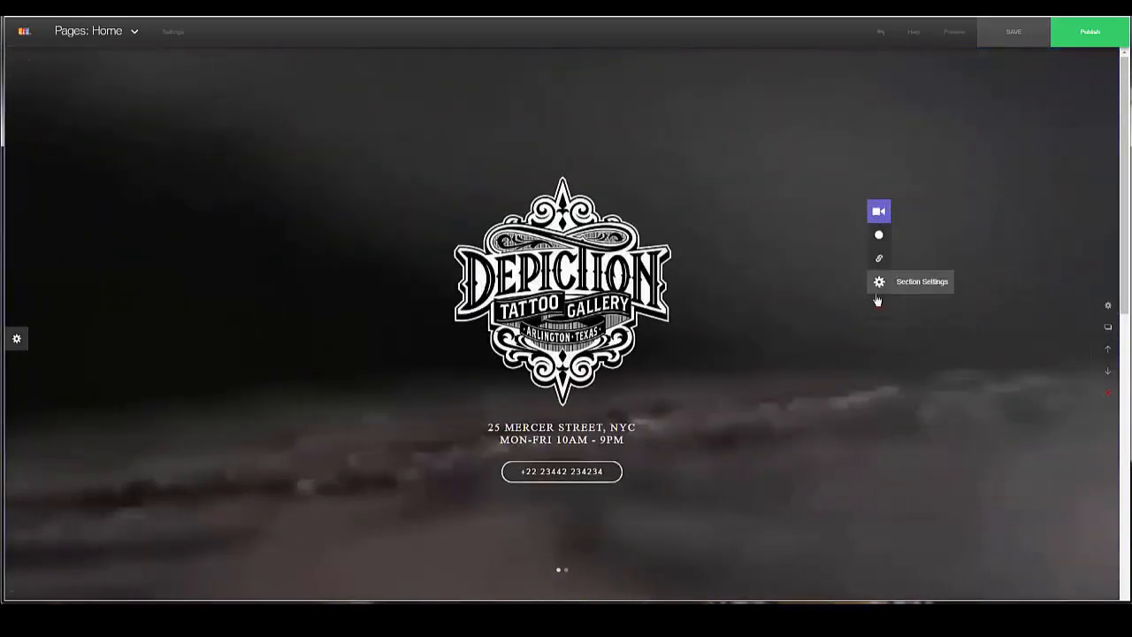
pyautogui.click(924, 306)
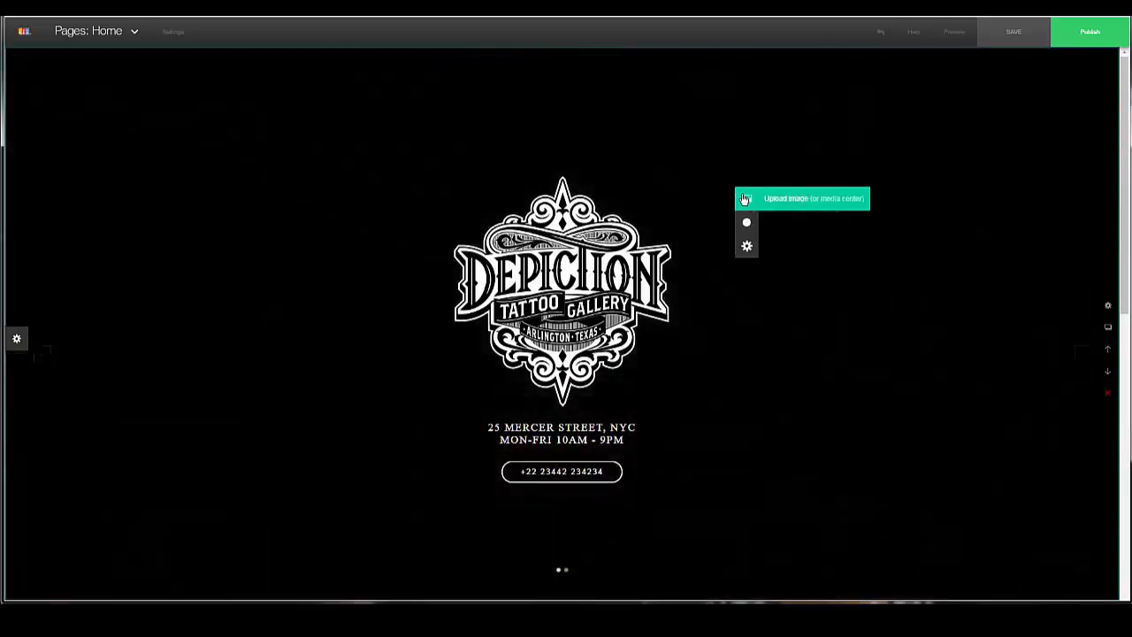
# Set the empty header slide's background to the colourful paint-splash animation from the Media Center's Animated gif category
pyautogui.click(831, 200)
pyautogui.moveTo(821, 198); pyautogui.dragTo(776, 134)
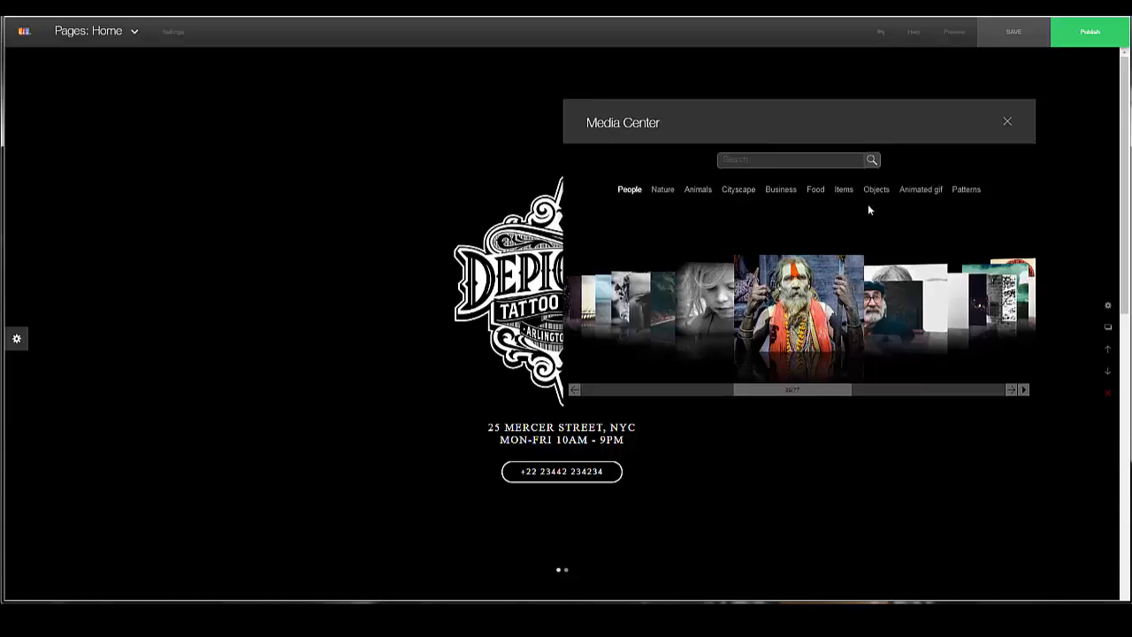
pyautogui.click(924, 196)
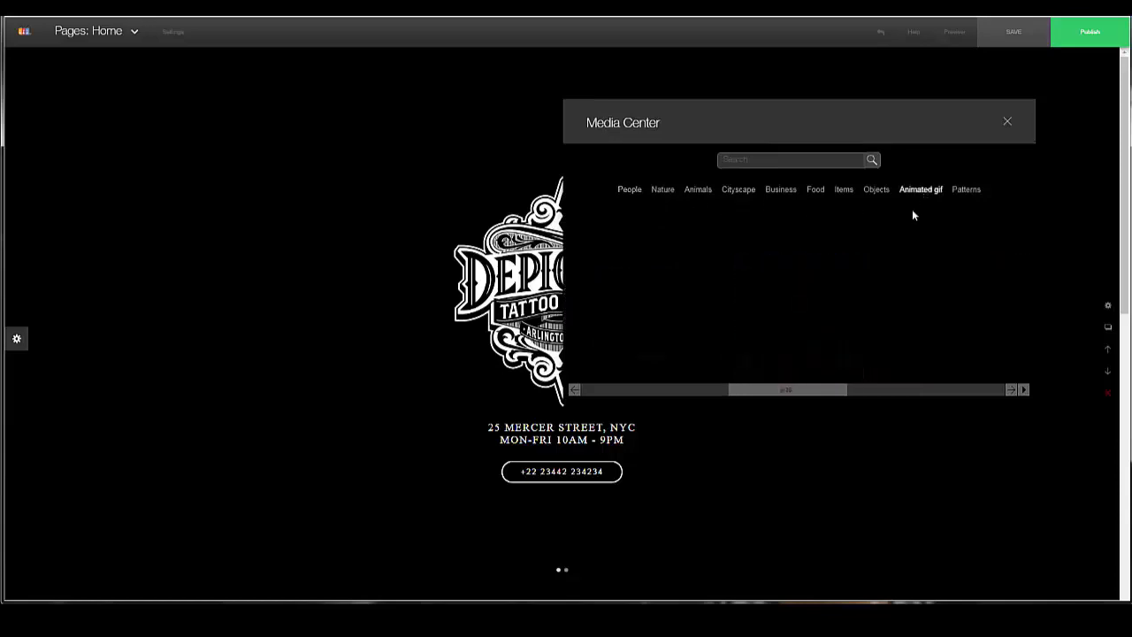
pyautogui.moveTo(817, 397); pyautogui.dragTo(736, 413)
pyautogui.click(796, 301)
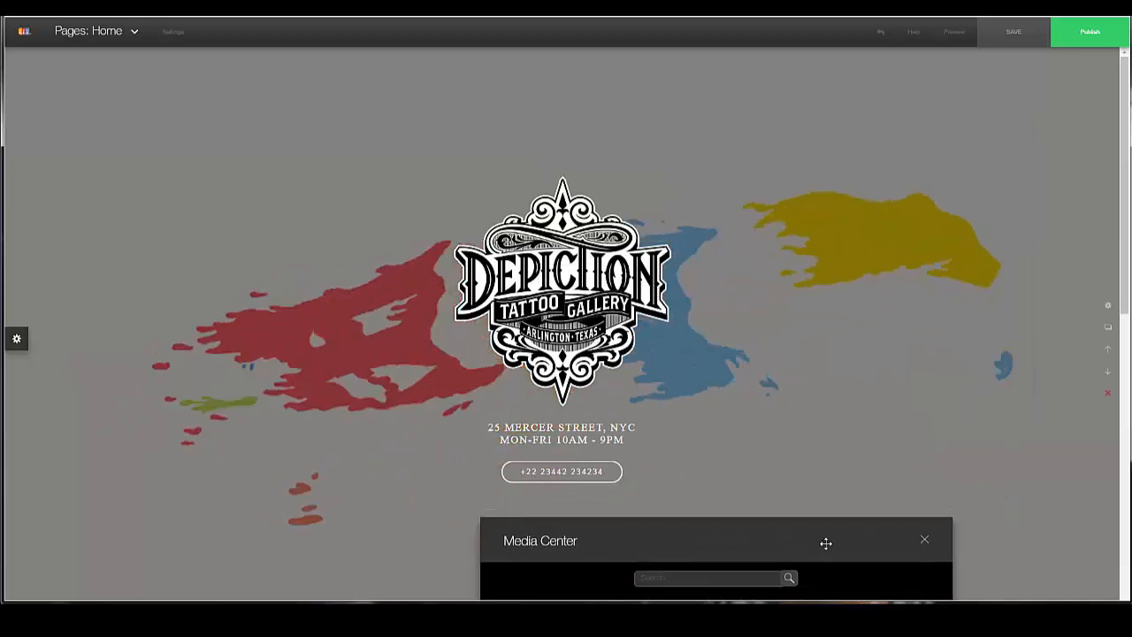
# Replace the slide's background with the baker and bread dough photo from the Media Center's Food category
pyautogui.moveTo(827, 544); pyautogui.dragTo(677, 135)
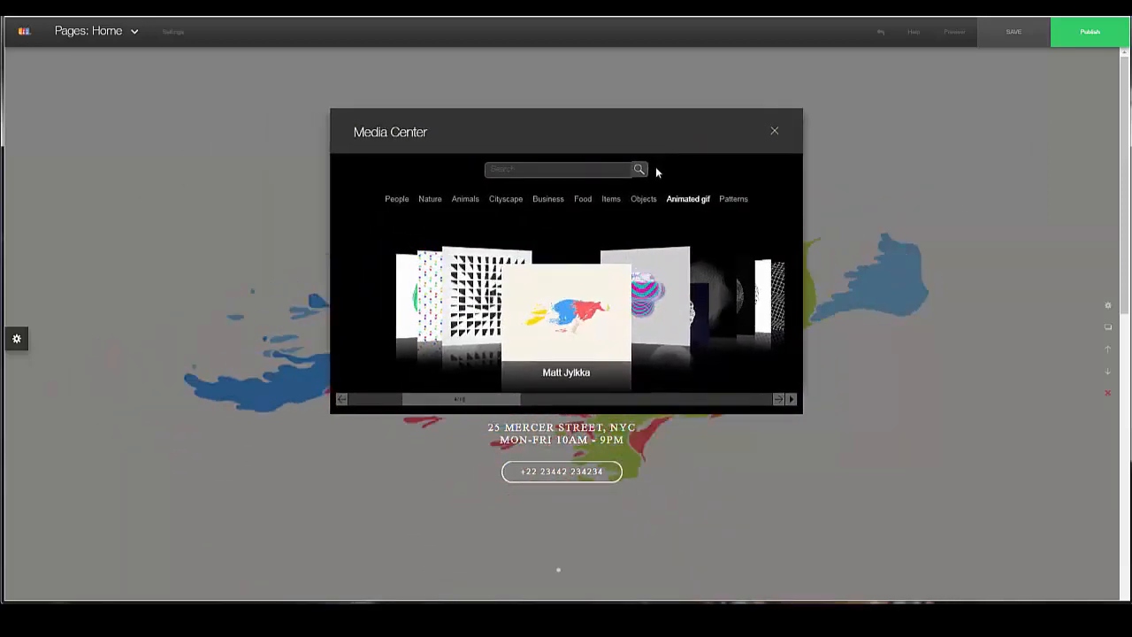
pyautogui.click(583, 200)
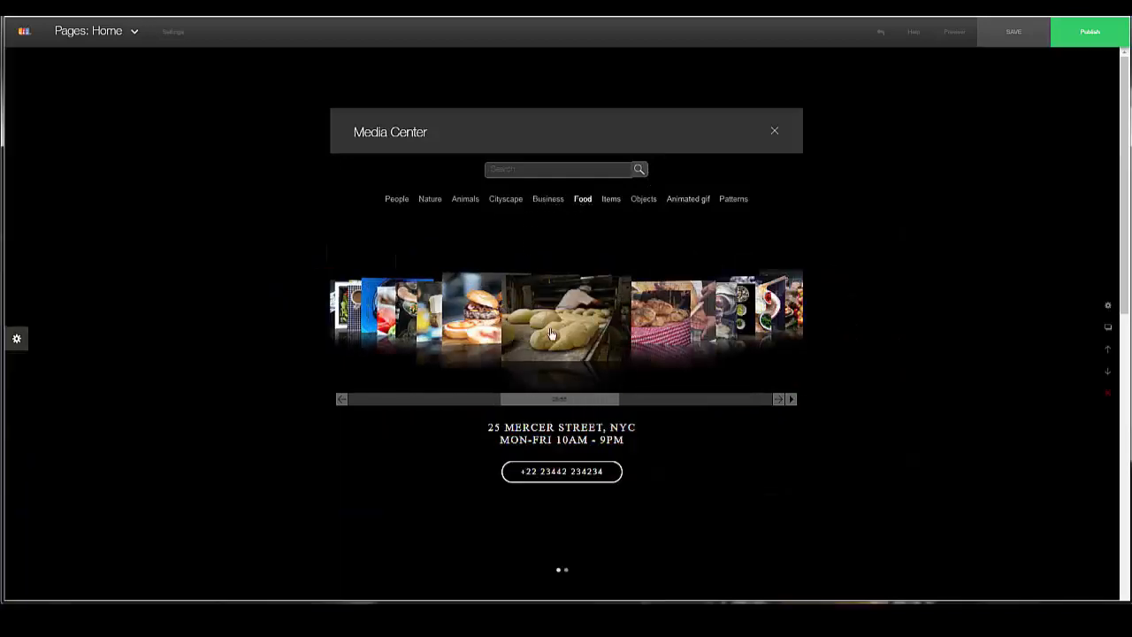
pyautogui.click(551, 333)
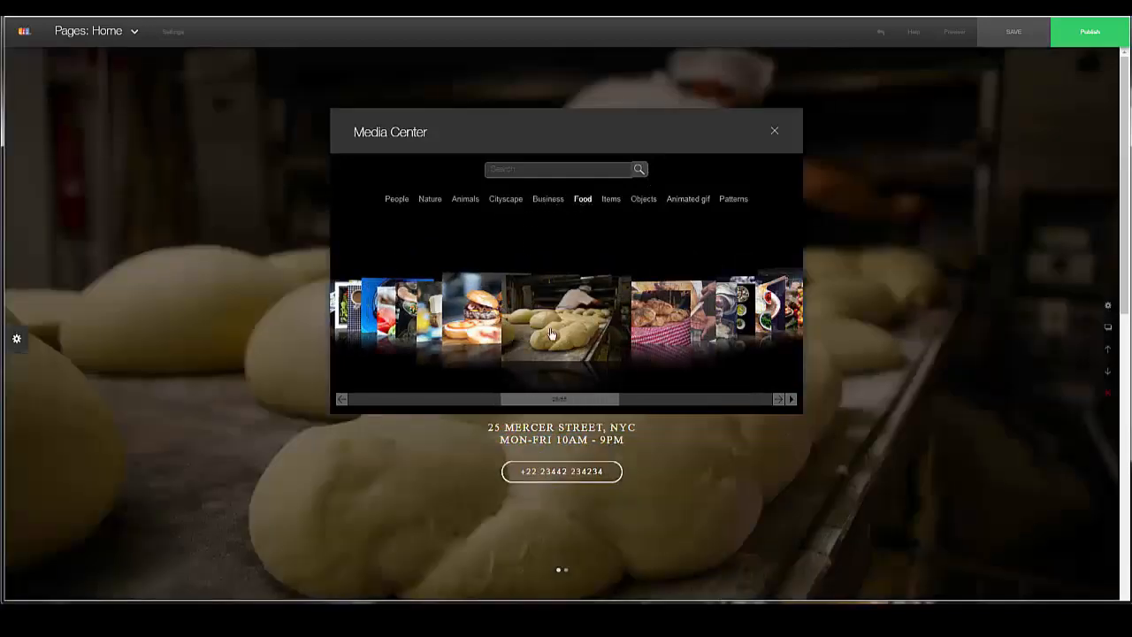
pyautogui.moveTo(567, 137); pyautogui.dragTo(765, 177)
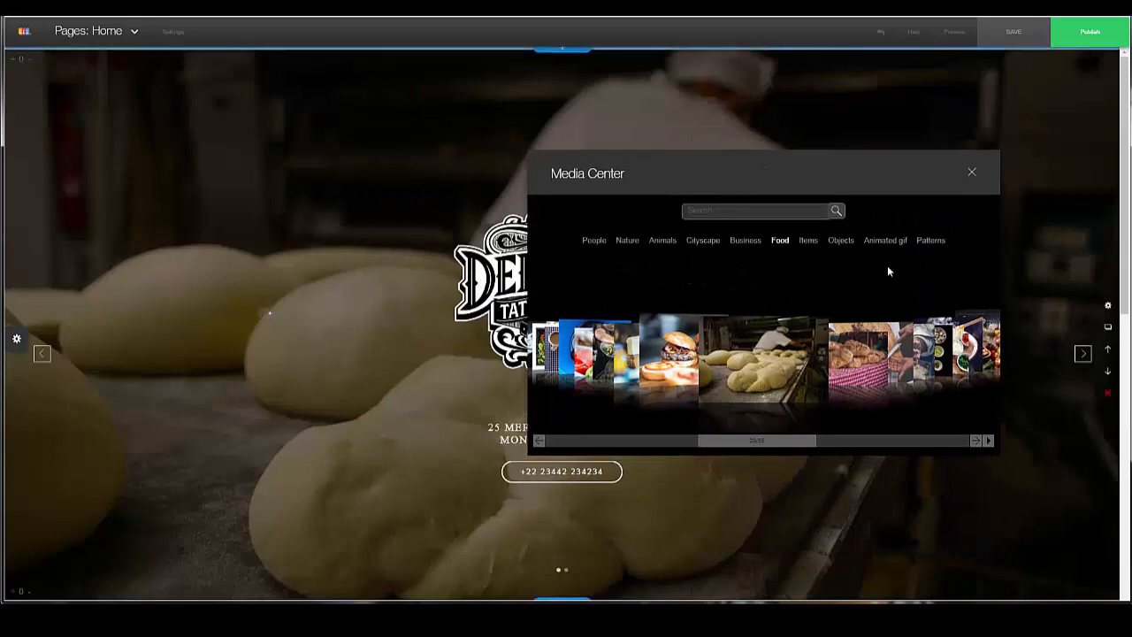
pyautogui.click(972, 175)
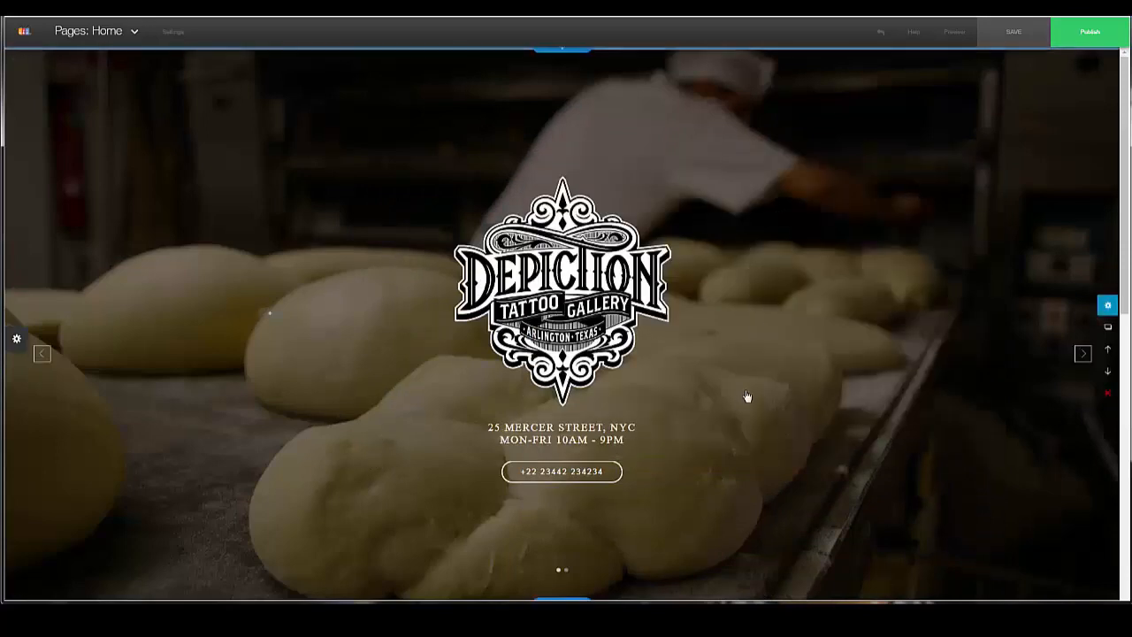
# Open the bread dough photo's image options and adjust its opacity to about the middle of the range
pyautogui.click(821, 281)
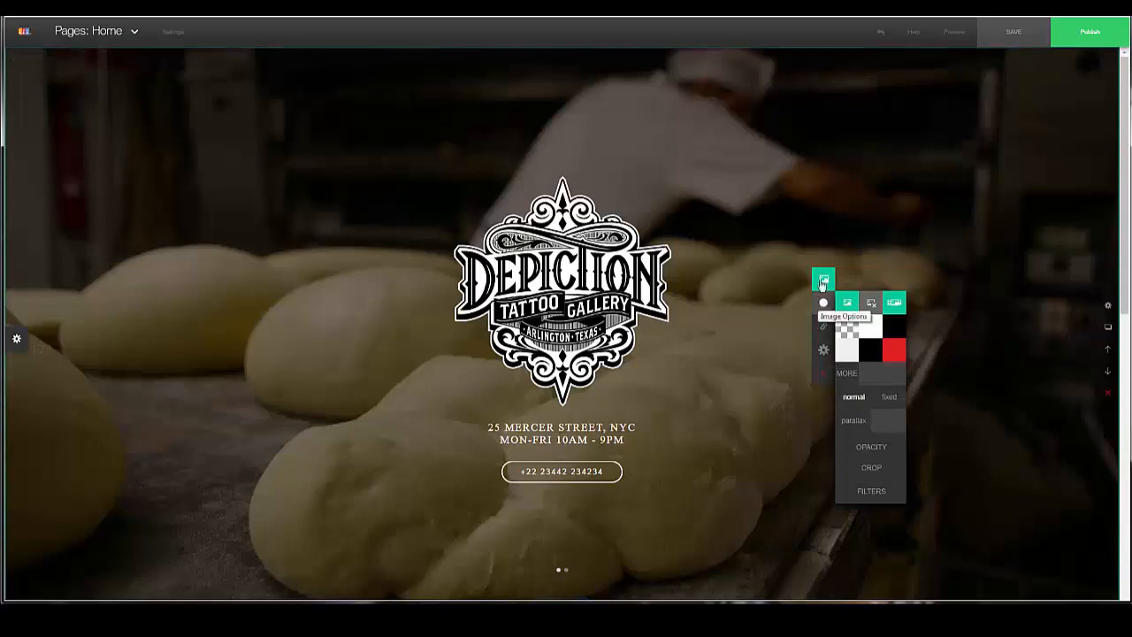
pyautogui.click(793, 289)
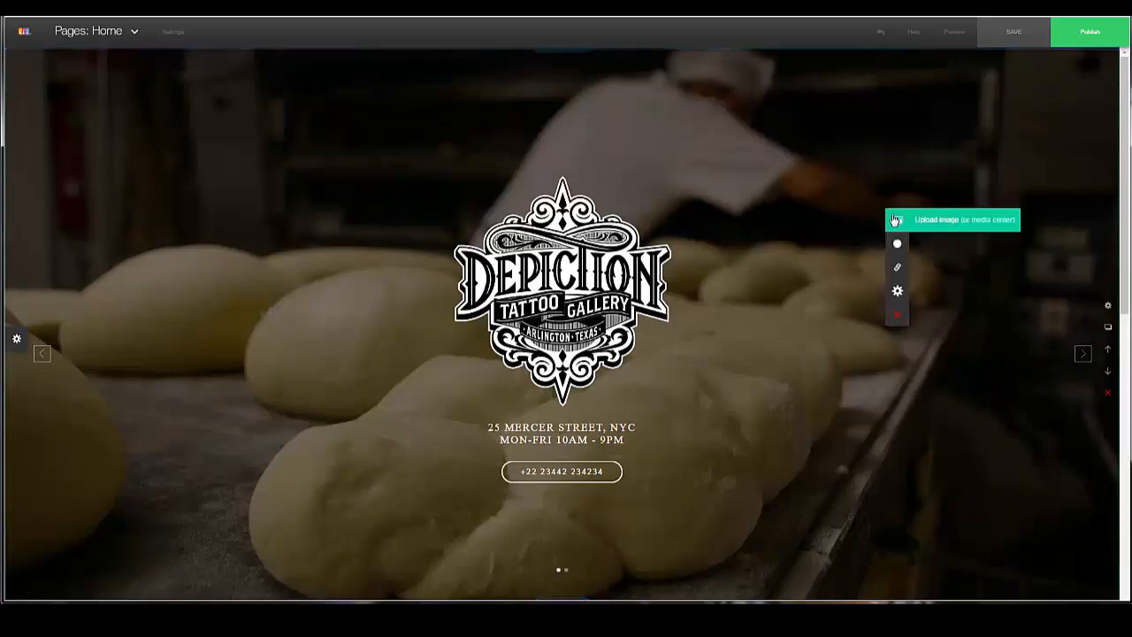
pyautogui.click(898, 220)
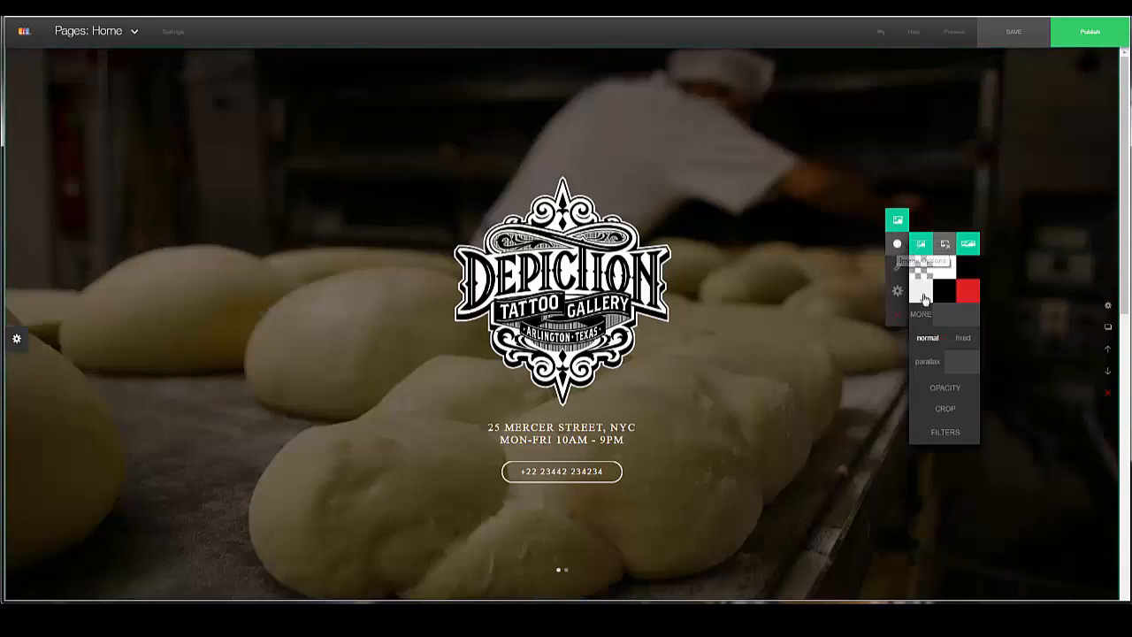
pyautogui.click(944, 387)
pyautogui.moveTo(946, 387)
pyautogui.mouseDown()
pyautogui.moveTo(972, 392)
pyautogui.moveTo(928, 386)
pyautogui.moveTo(977, 391)
pyautogui.moveTo(943, 392)
pyautogui.mouseUp()
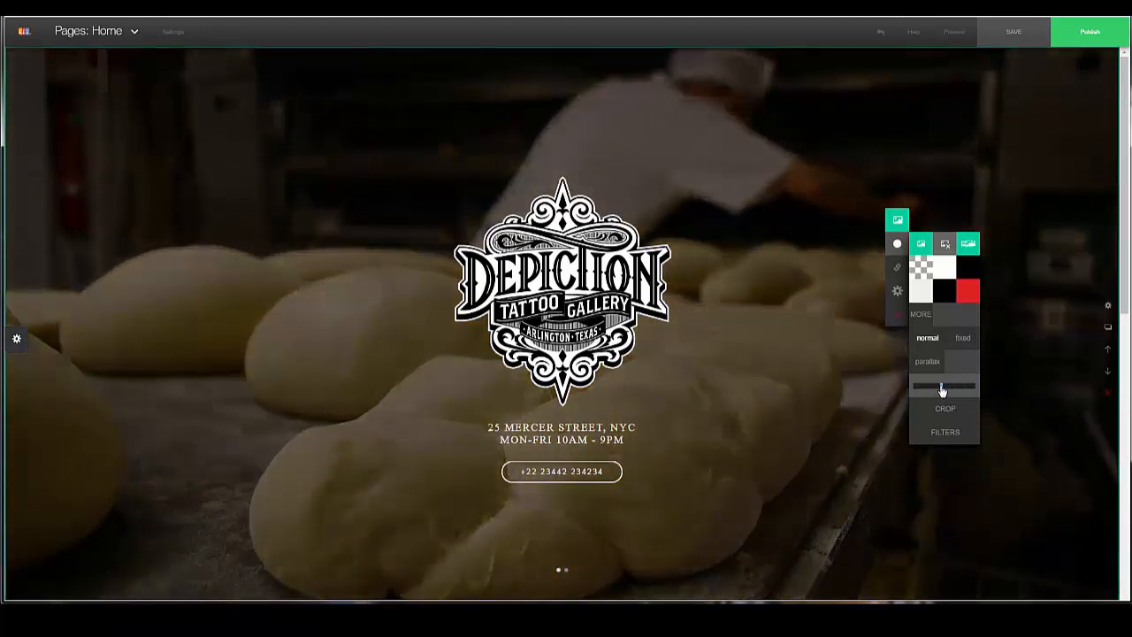
# Try several colour and black-and-white filters on the bread dough background photo and restore its original look
pyautogui.click(947, 433)
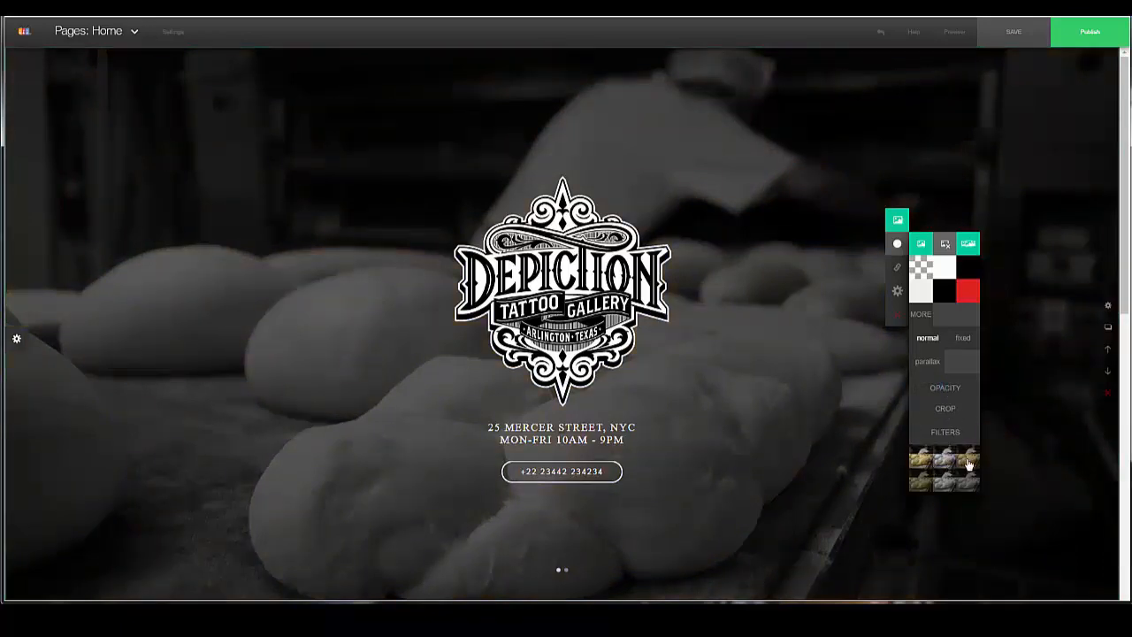
pyautogui.click(969, 465)
pyautogui.click(968, 486)
pyautogui.click(948, 486)
pyautogui.click(931, 486)
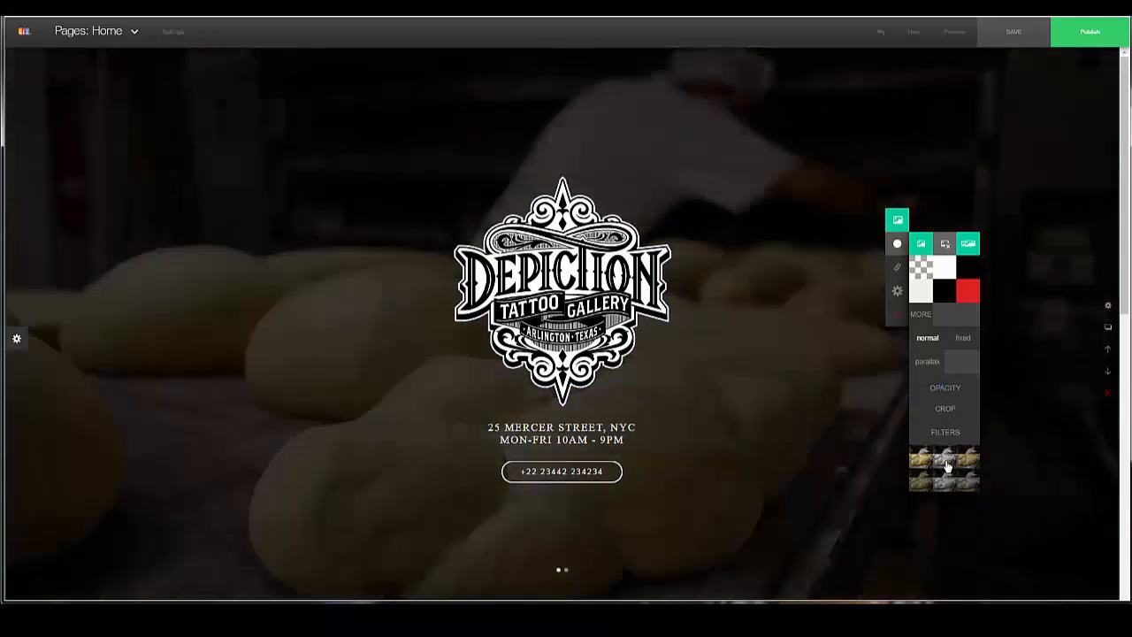
pyautogui.click(947, 464)
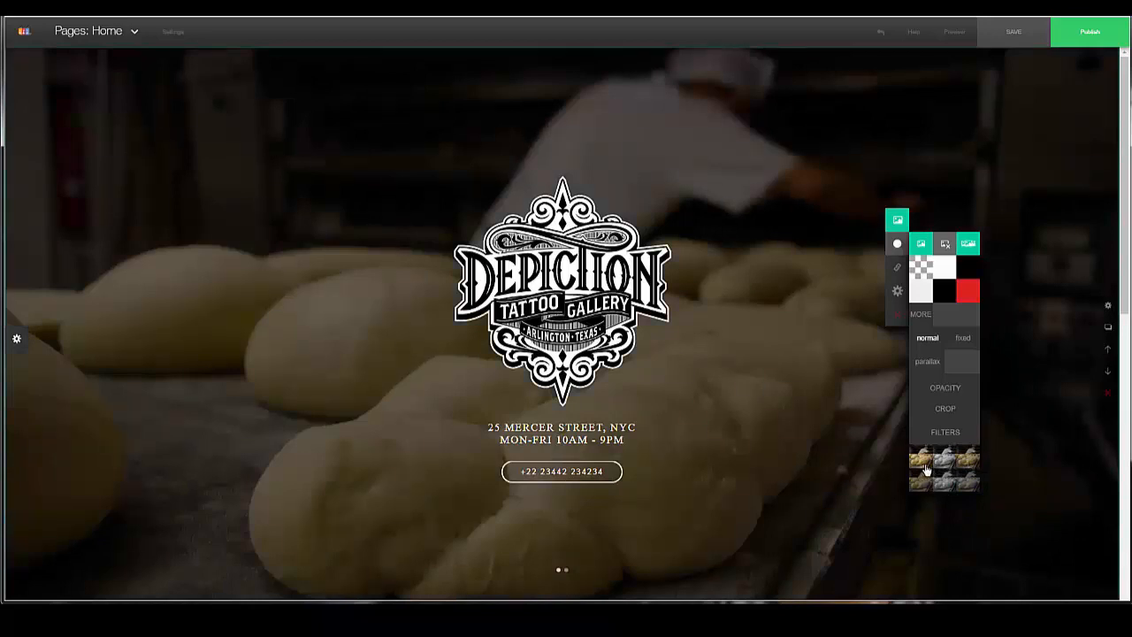
# Search the Media Center for "tattoo" and set the black-and-white photo of a tattooed man's back as the slide background
pyautogui.click(847, 202)
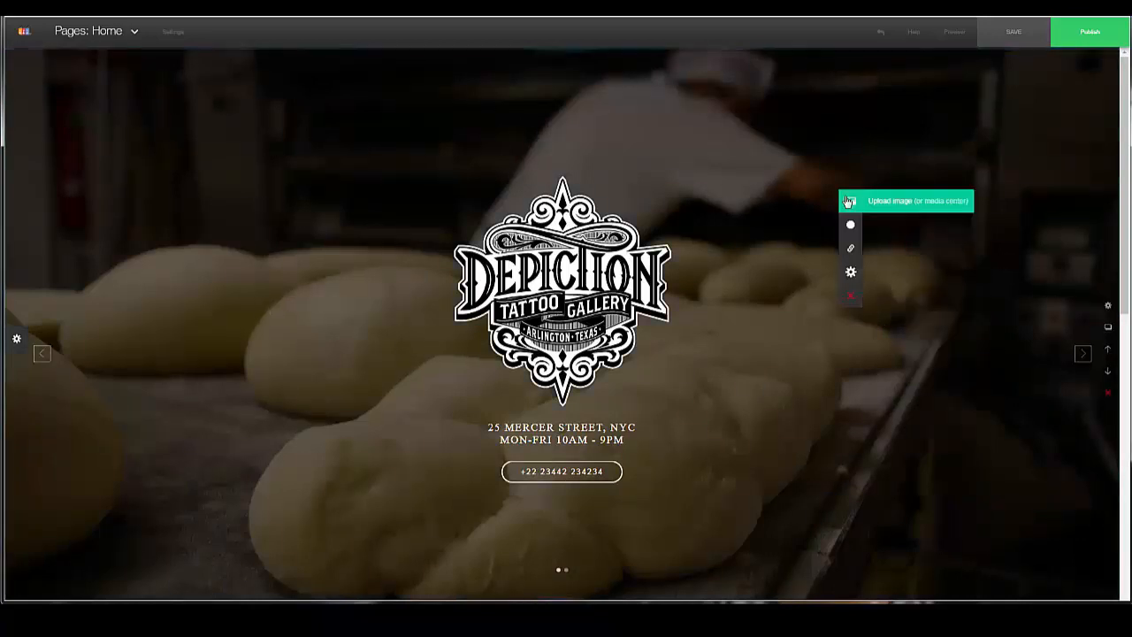
pyautogui.click(946, 203)
pyautogui.moveTo(819, 198); pyautogui.dragTo(849, 157)
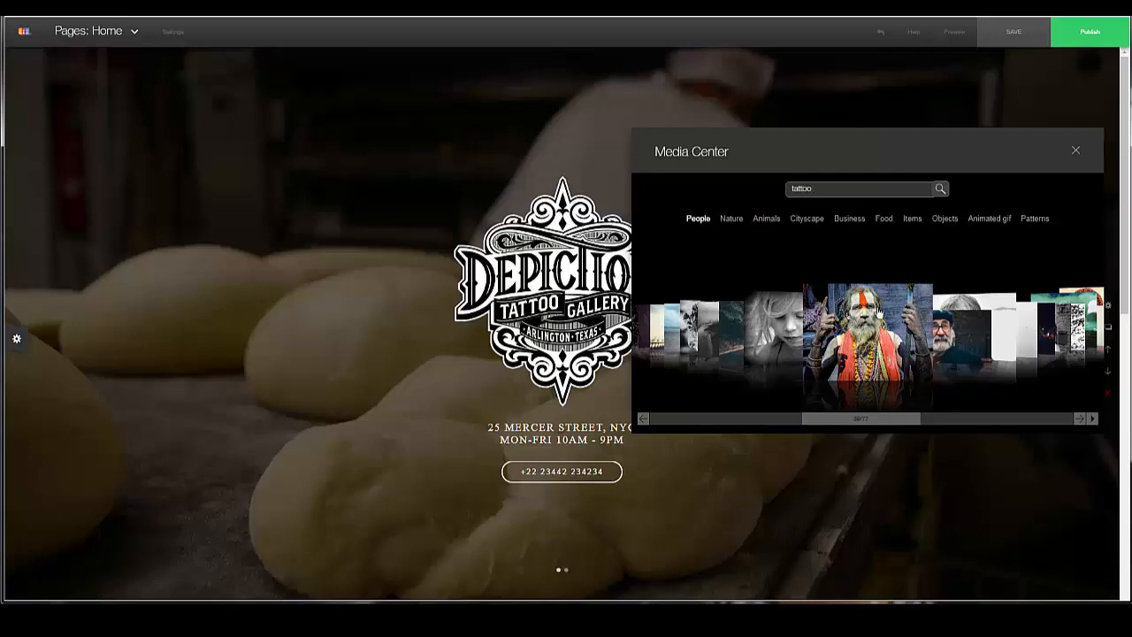
pyautogui.click(942, 189)
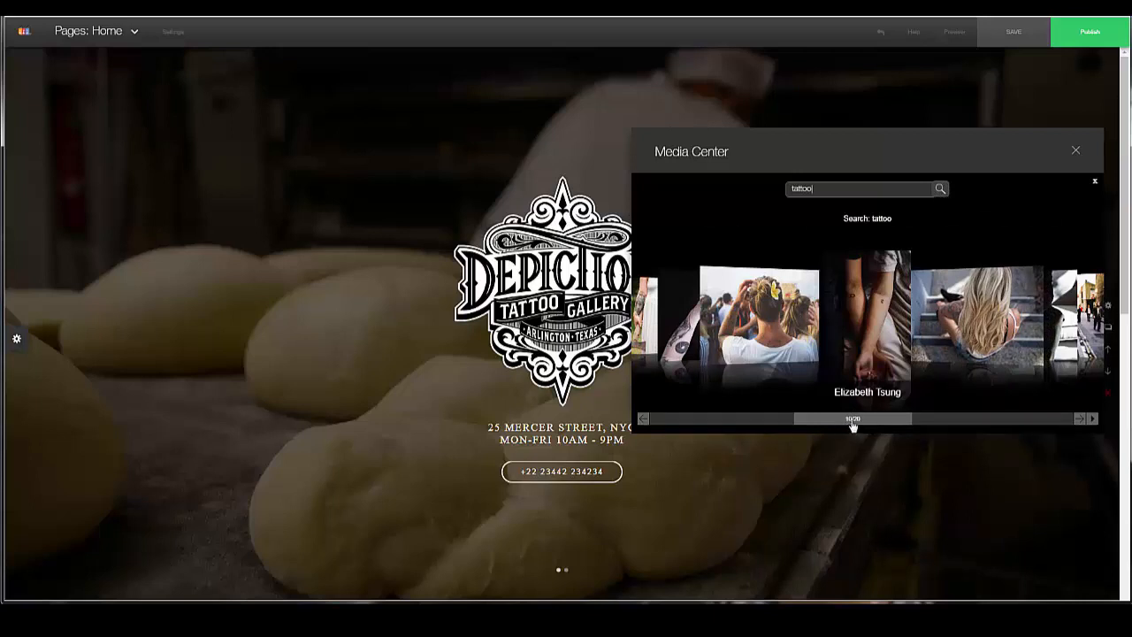
pyautogui.moveTo(853, 426); pyautogui.dragTo(825, 428)
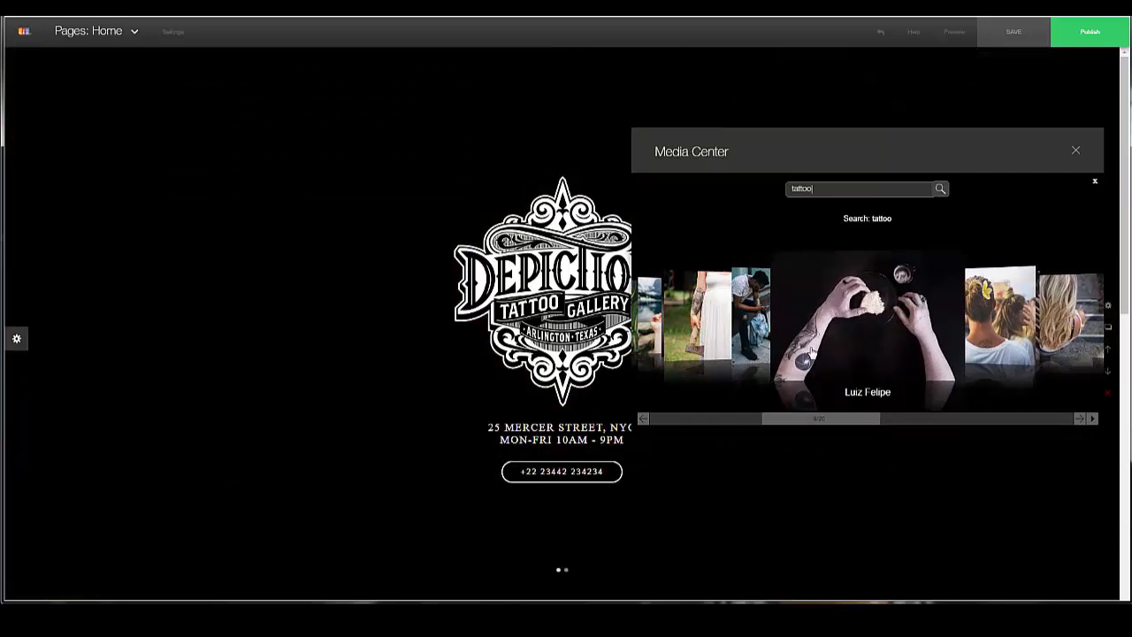
pyautogui.scroll(2, 850, 330)
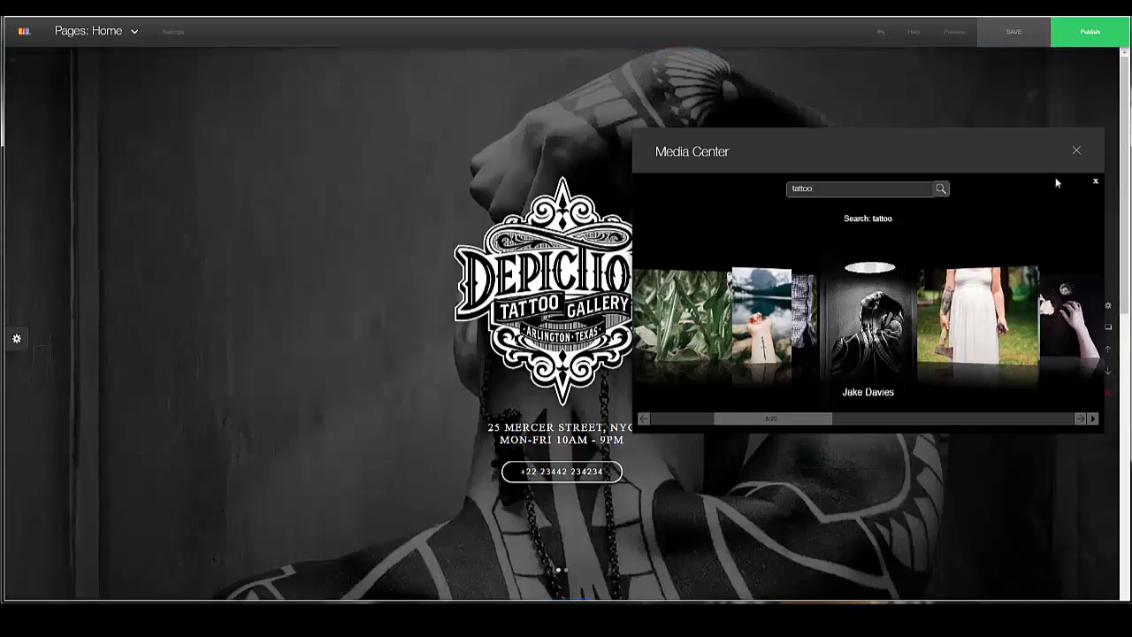
pyautogui.click(1075, 155)
pyautogui.scroll(-1, 762, 365)
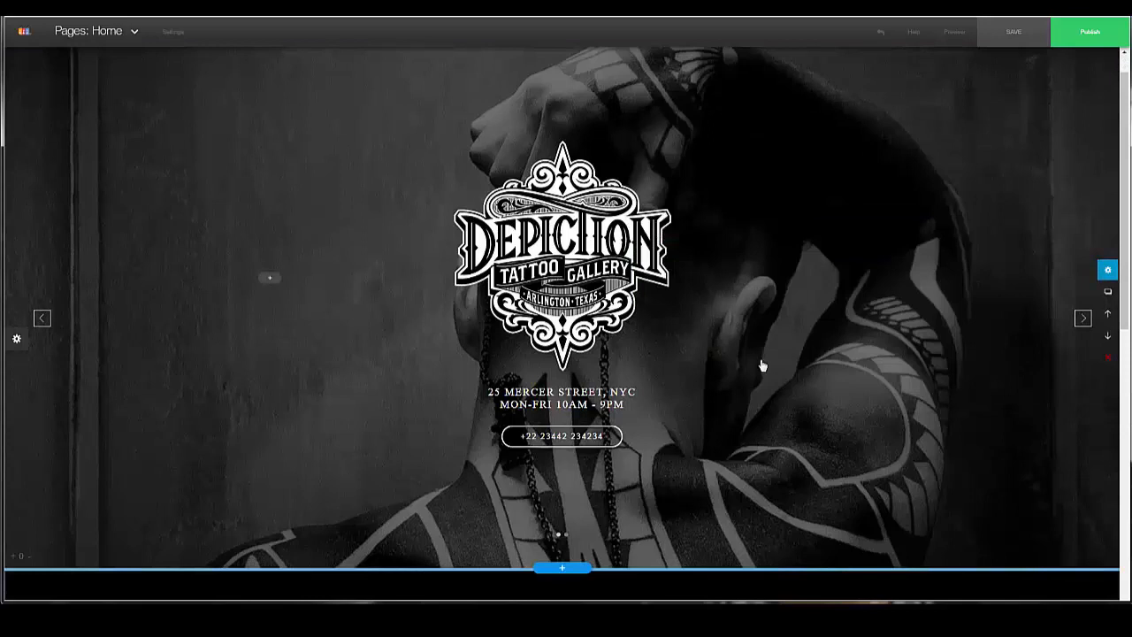
# Set the slide's tattoo photo background to fixed and check how it behaves against the map section
pyautogui.click(821, 254)
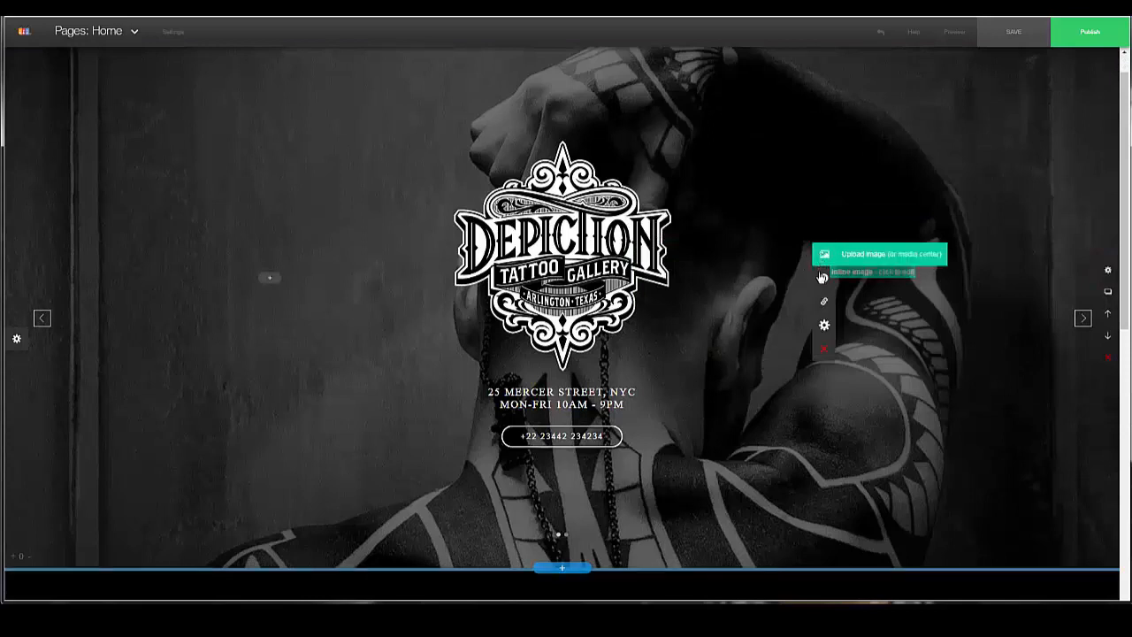
pyautogui.click(824, 254)
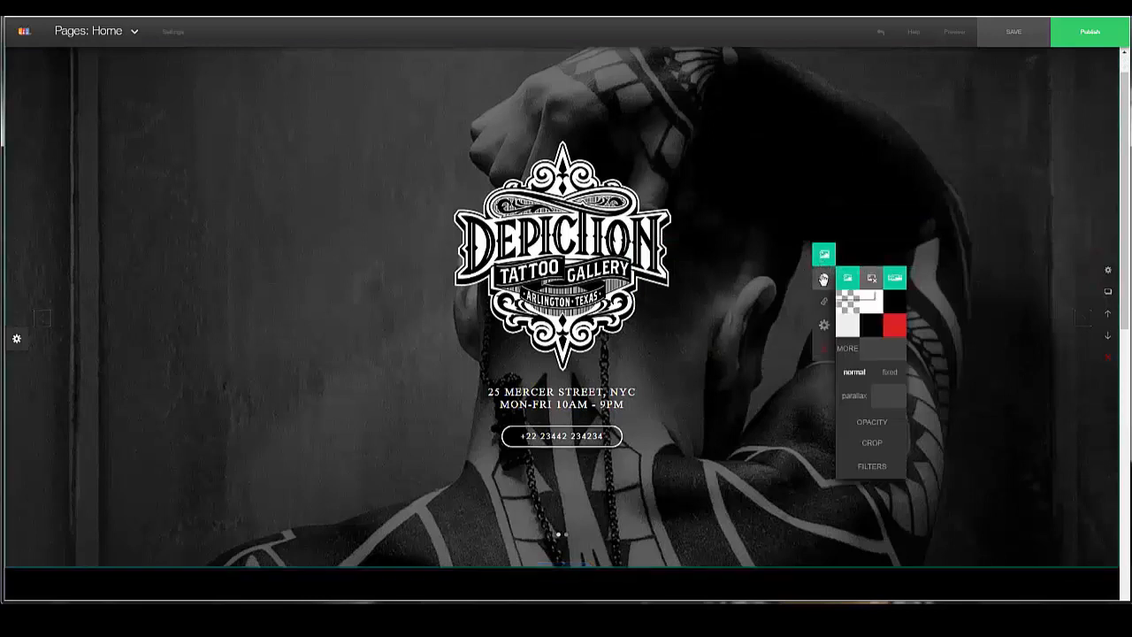
pyautogui.click(867, 394)
pyautogui.scroll(-2, 793, 261)
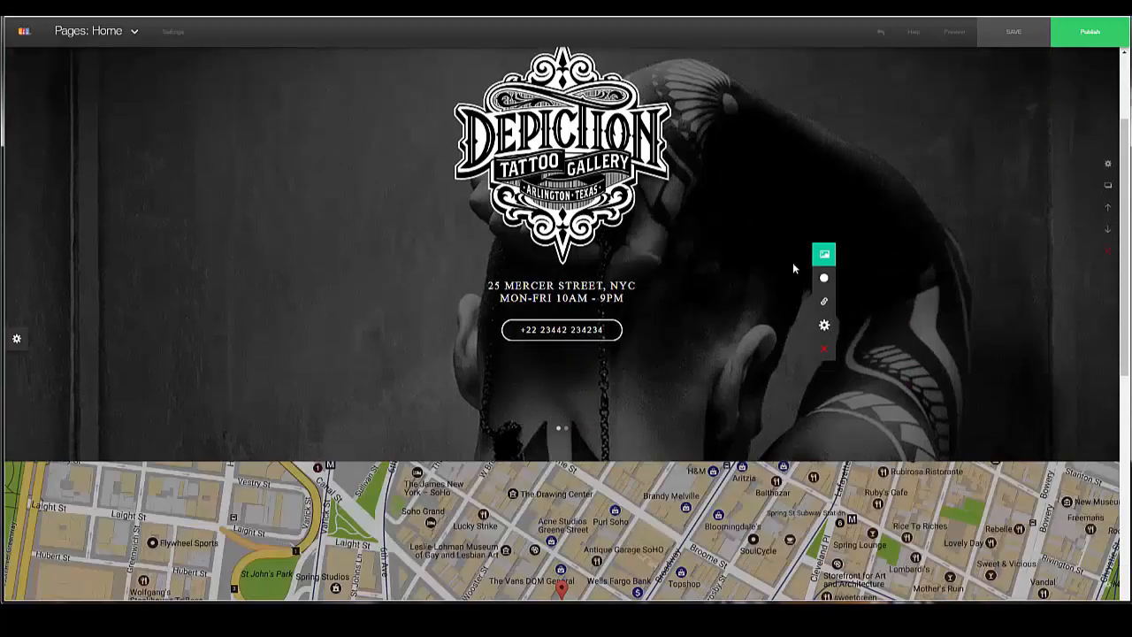
pyautogui.scroll(-4, 793, 262)
pyautogui.scroll(1, 788, 289)
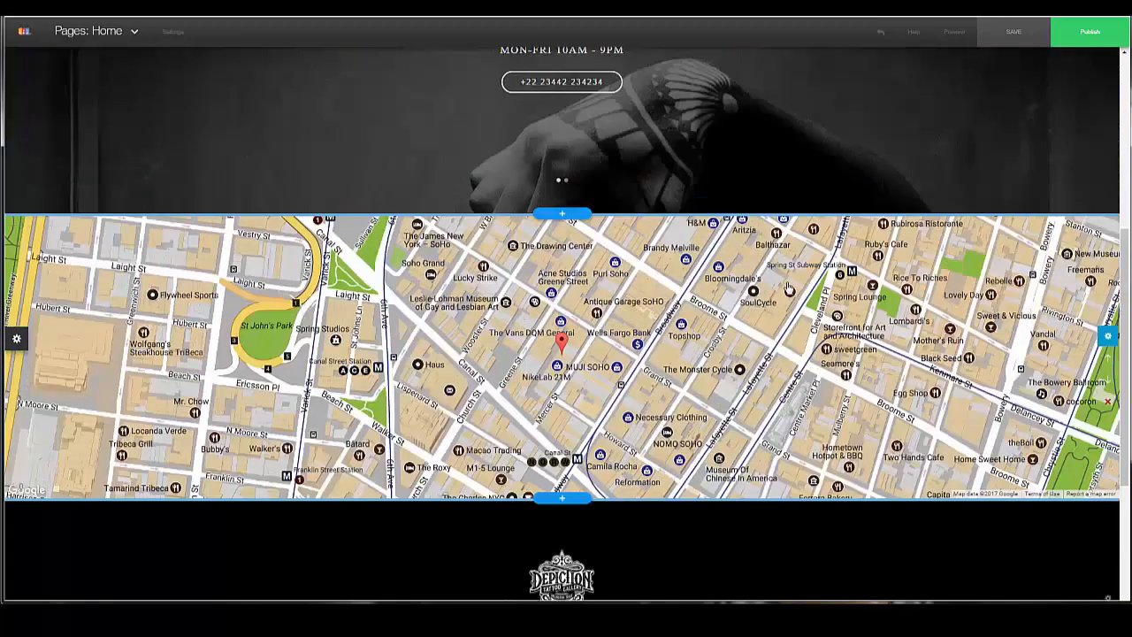
pyautogui.scroll(4, 788, 289)
pyautogui.scroll(-3, 682, 271)
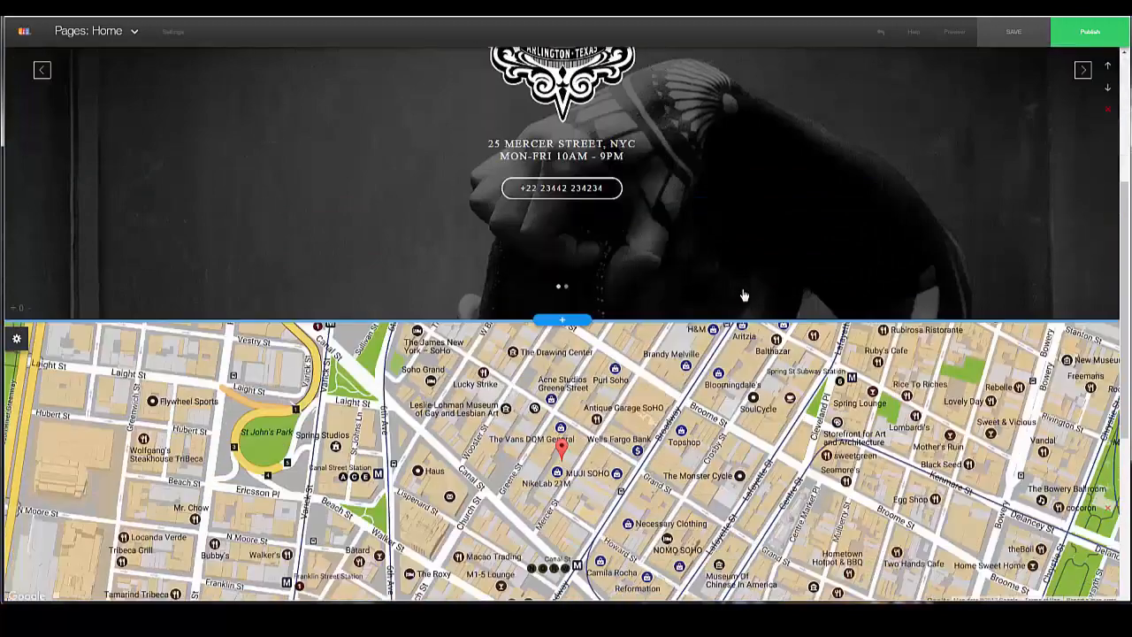
pyautogui.scroll(4, 744, 296)
# Try the parallax effect on the tattoo photo background and return it to fixed
pyautogui.click(838, 331)
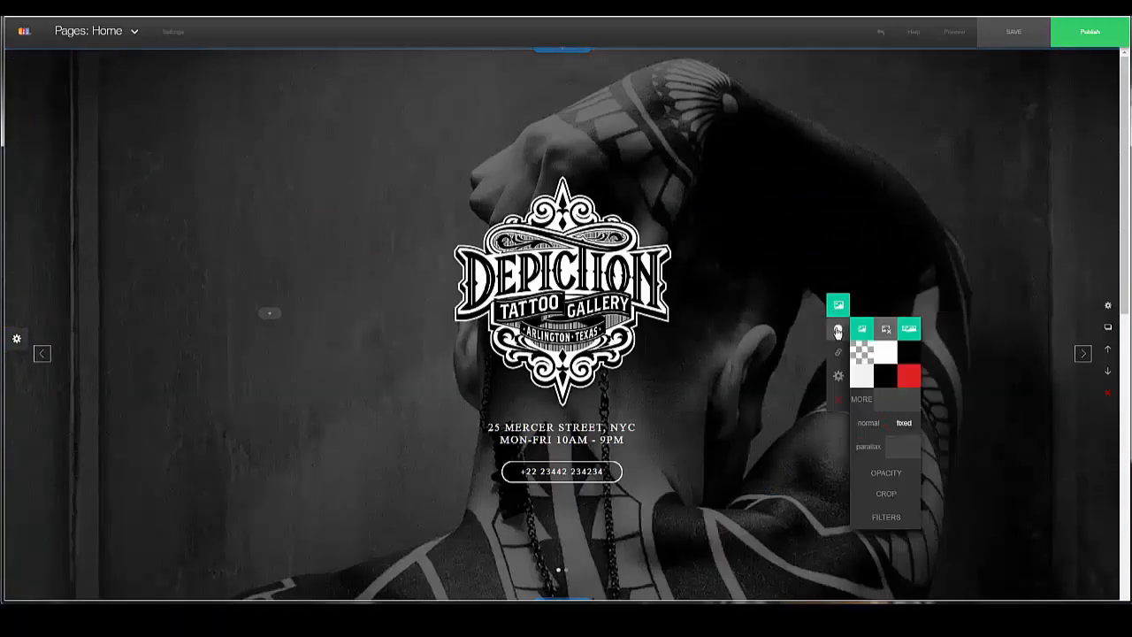
pyautogui.click(867, 450)
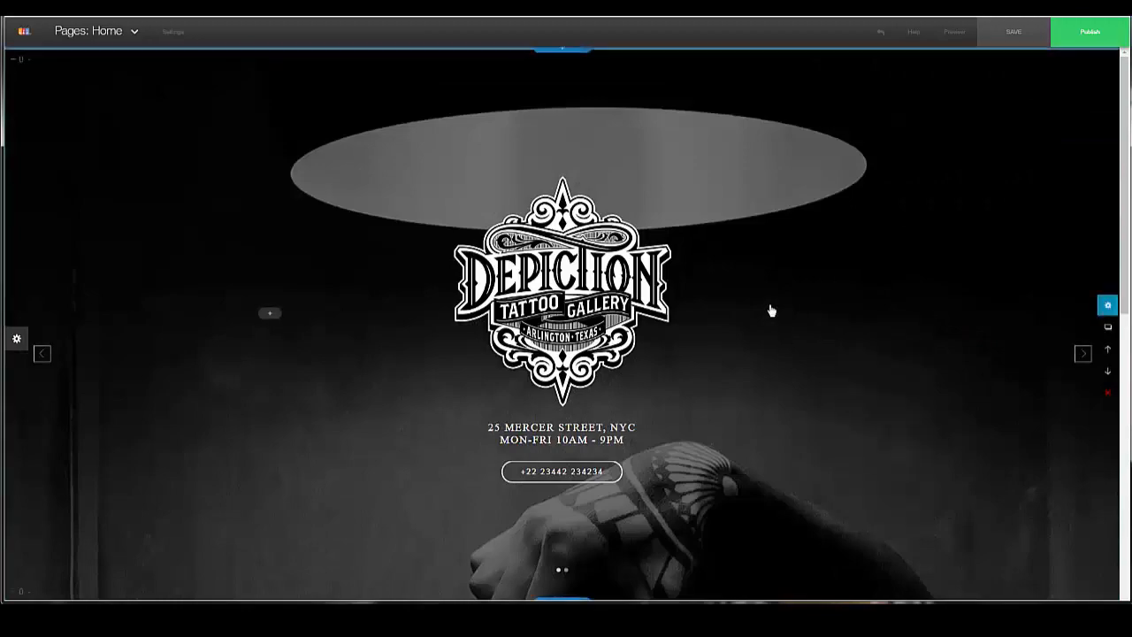
pyautogui.scroll(-4, 771, 311)
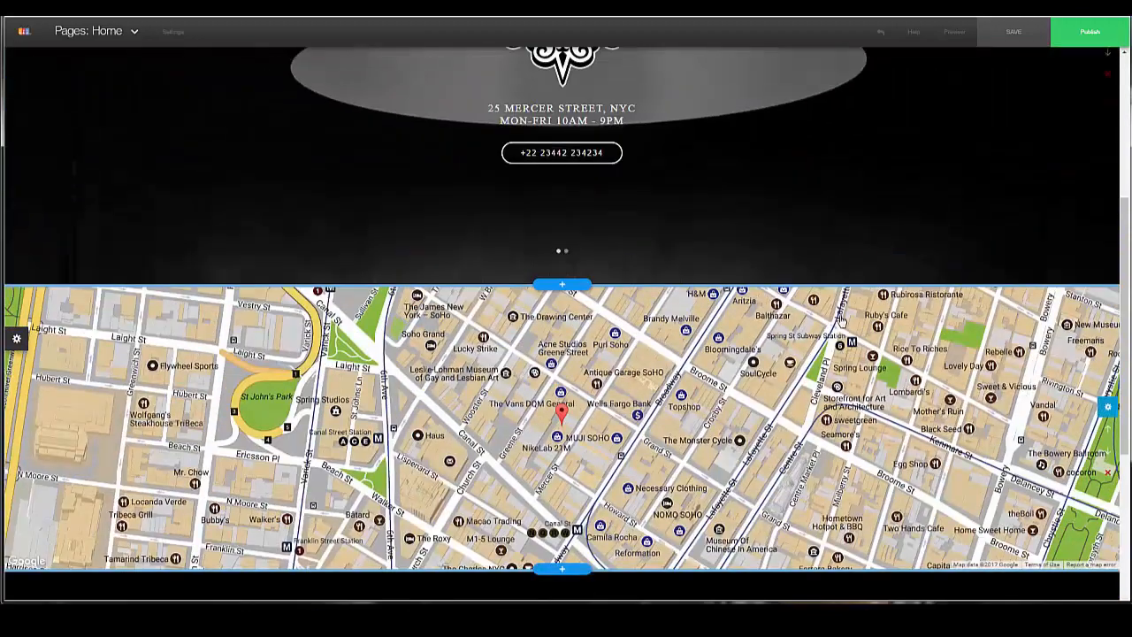
pyautogui.scroll(4, 837, 319)
pyautogui.click(852, 370)
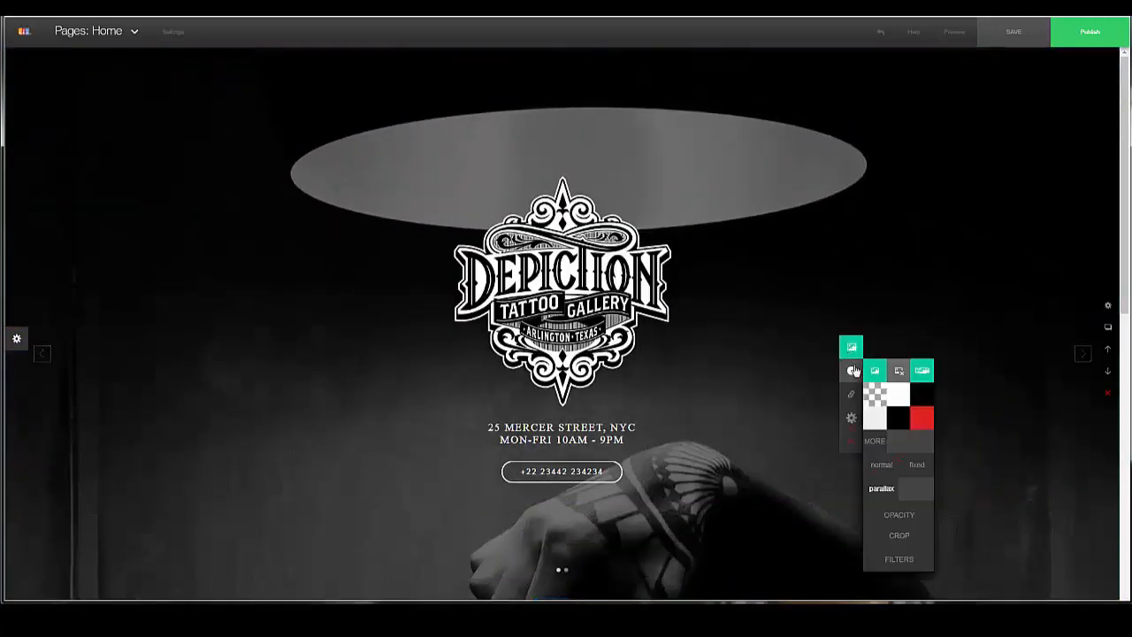
pyautogui.click(917, 465)
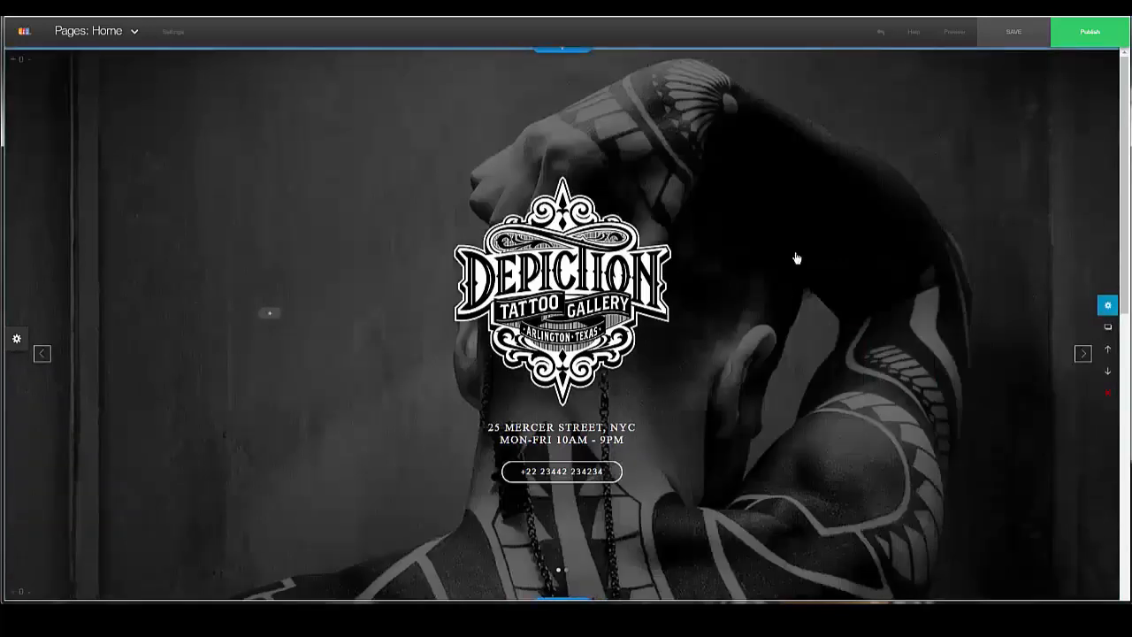
pyautogui.scroll(-4, 797, 257)
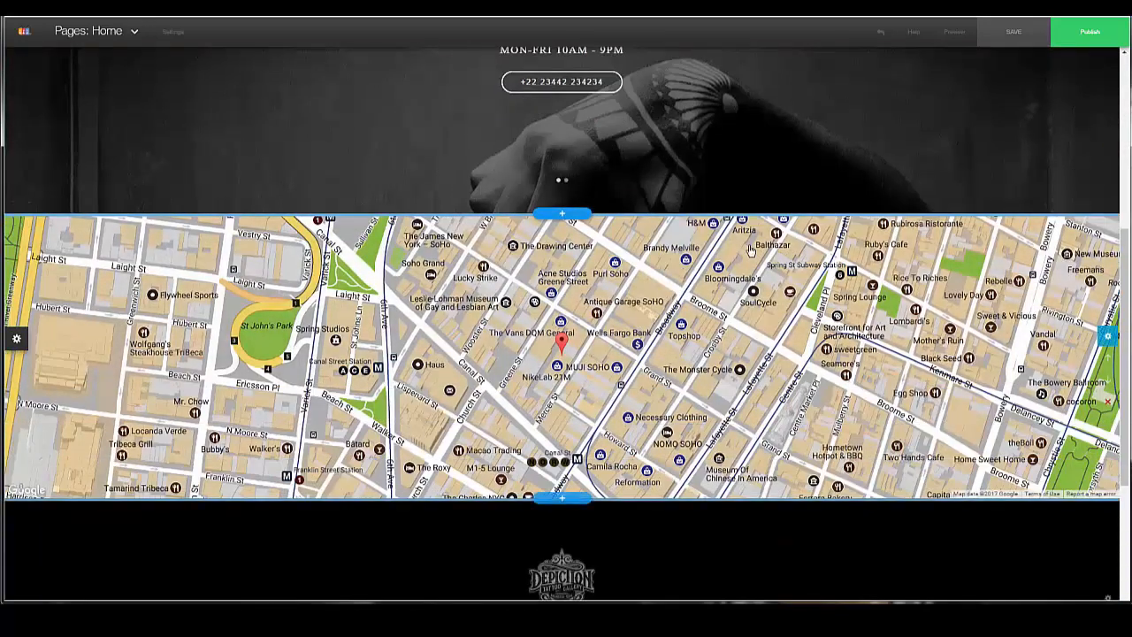
pyautogui.scroll(4, 750, 251)
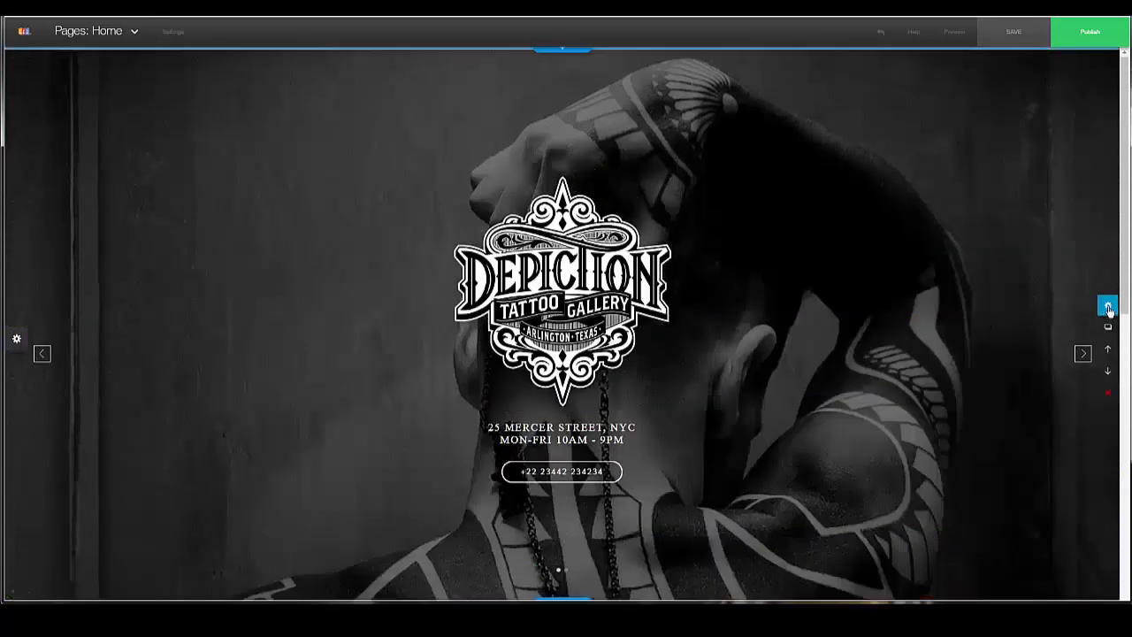
# Open the Slideshow Settings and try the content alignment options, ending with the logo and text centred near the slide's lower edge
pyautogui.click(1108, 307)
pyautogui.moveTo(950, 189); pyautogui.dragTo(920, 147)
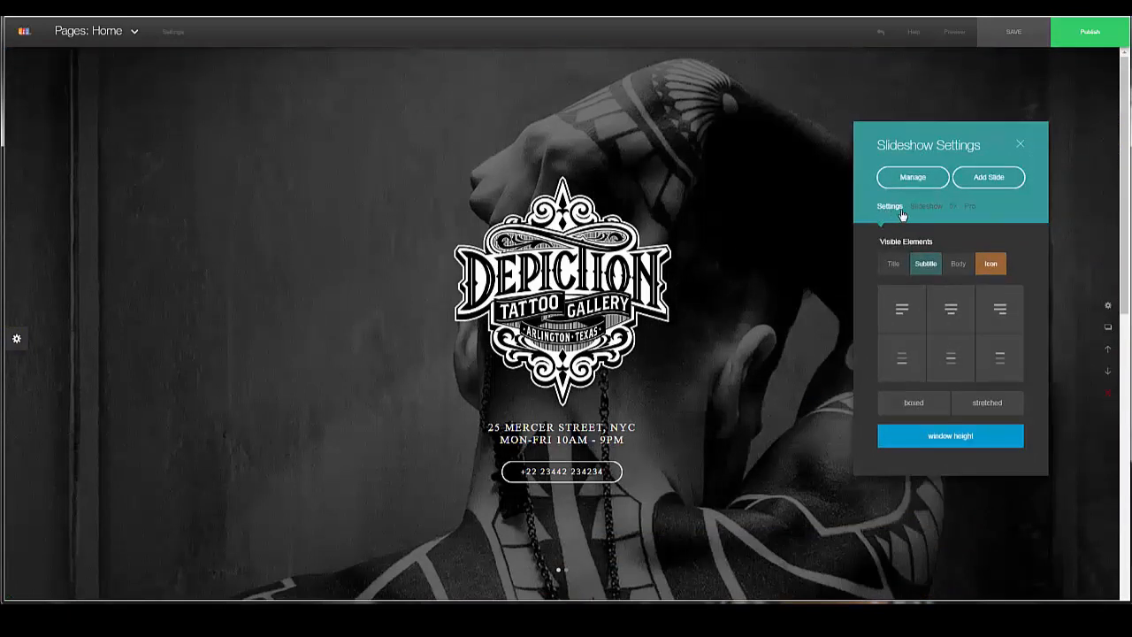
pyautogui.click(895, 310)
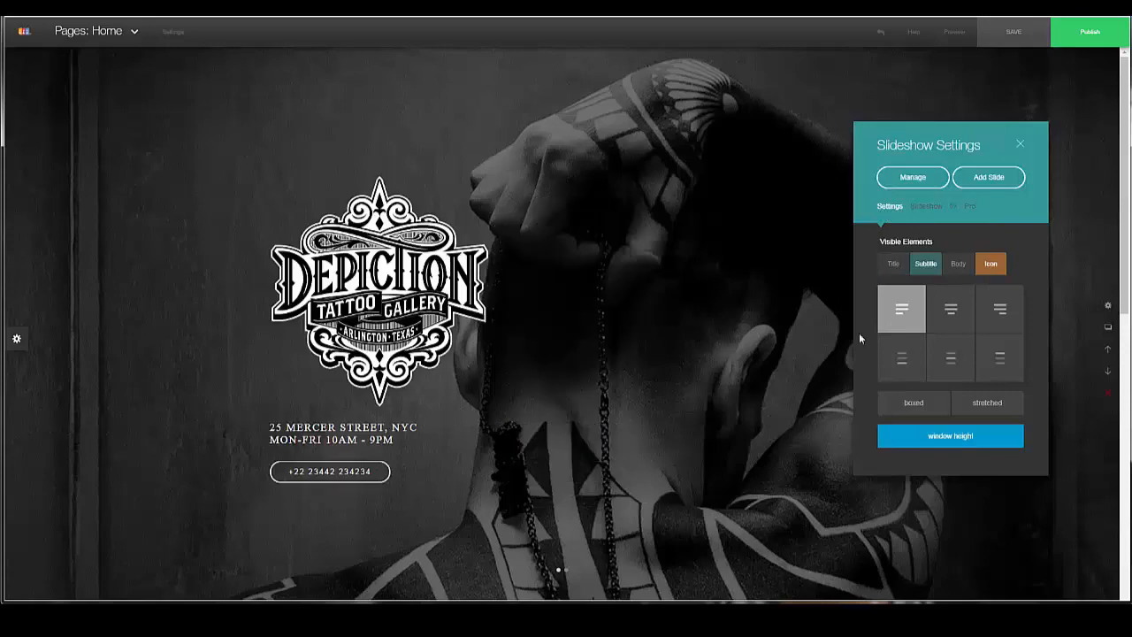
pyautogui.click(902, 357)
pyautogui.click(951, 309)
pyautogui.click(997, 323)
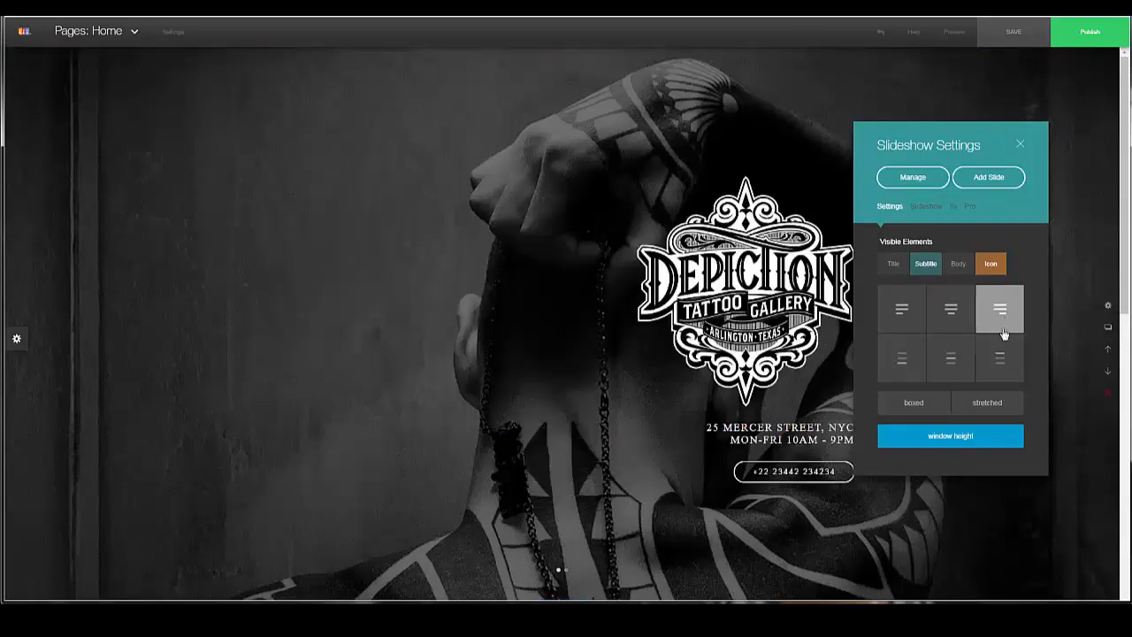
pyautogui.click(996, 363)
pyautogui.click(952, 368)
pyautogui.click(915, 376)
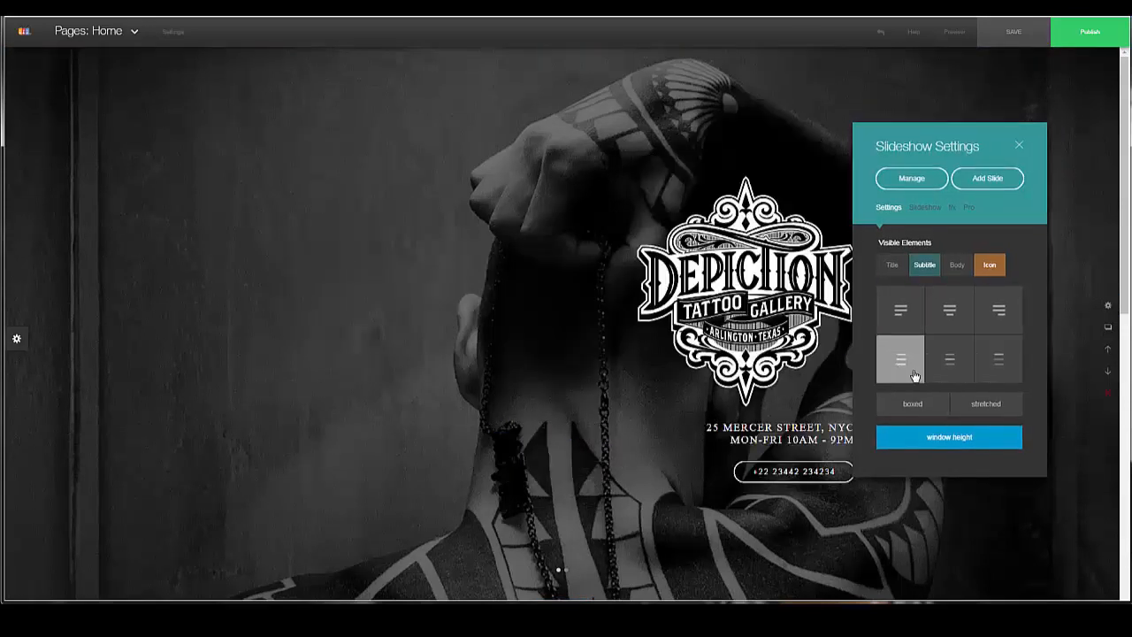
pyautogui.click(904, 325)
pyautogui.click(946, 329)
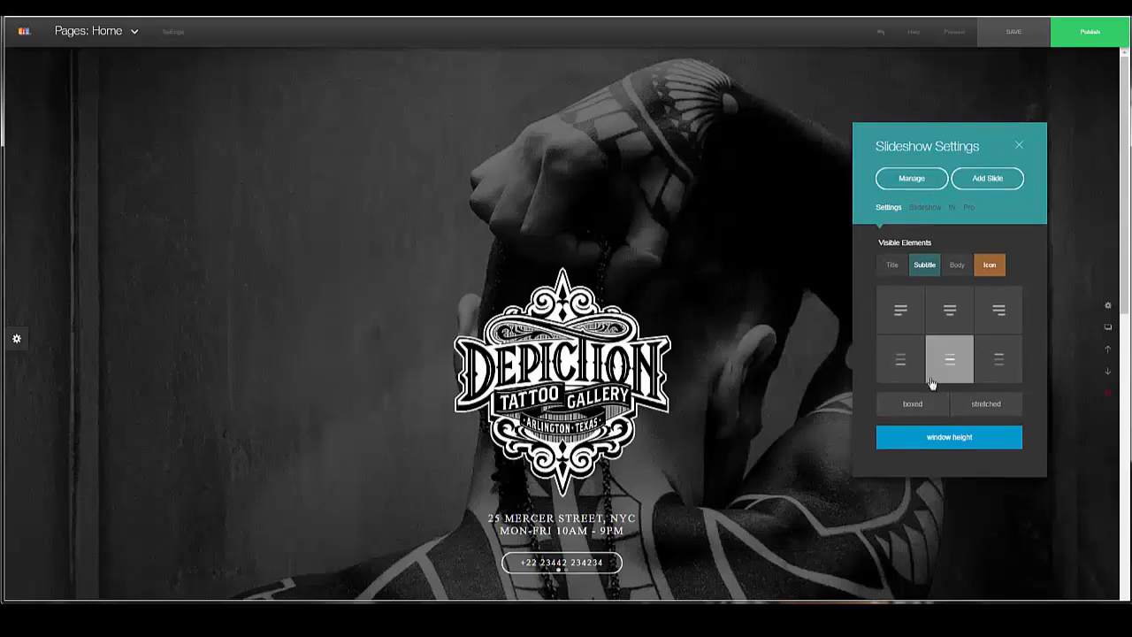
# Try the boxed slideshow layout, return it to stretched, and turn off window height
pyautogui.click(907, 406)
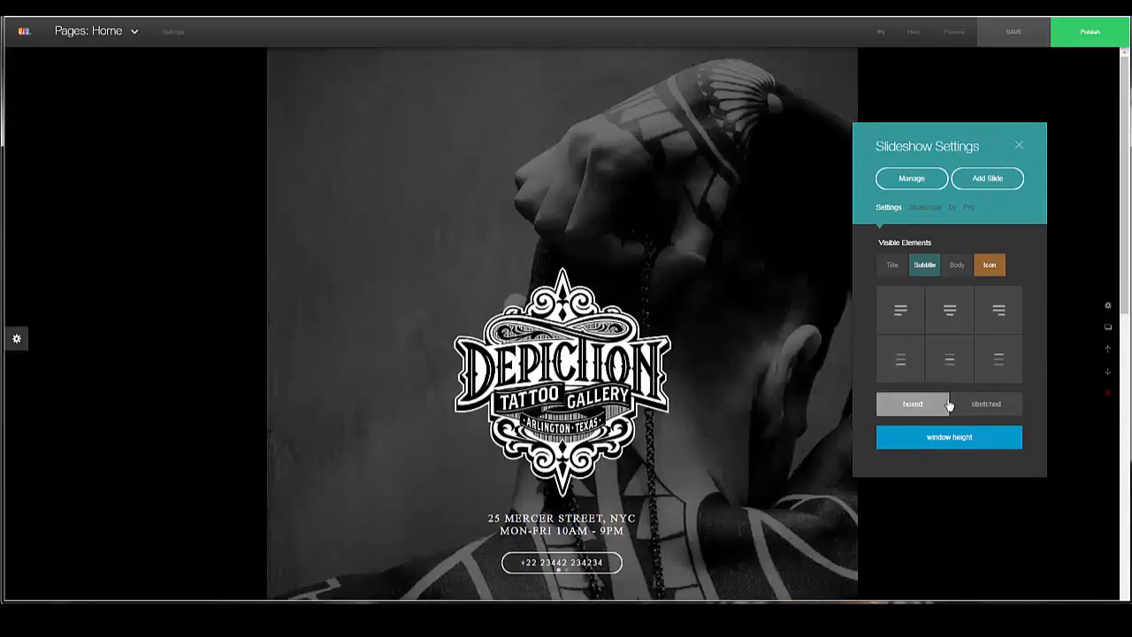
pyautogui.click(973, 403)
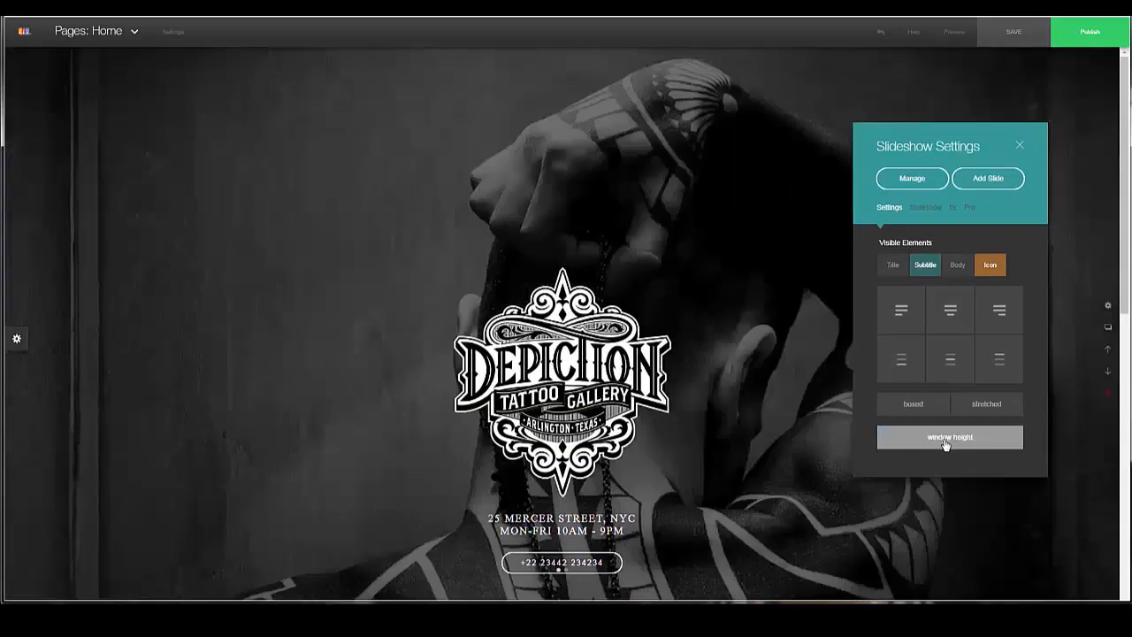
pyautogui.click(947, 445)
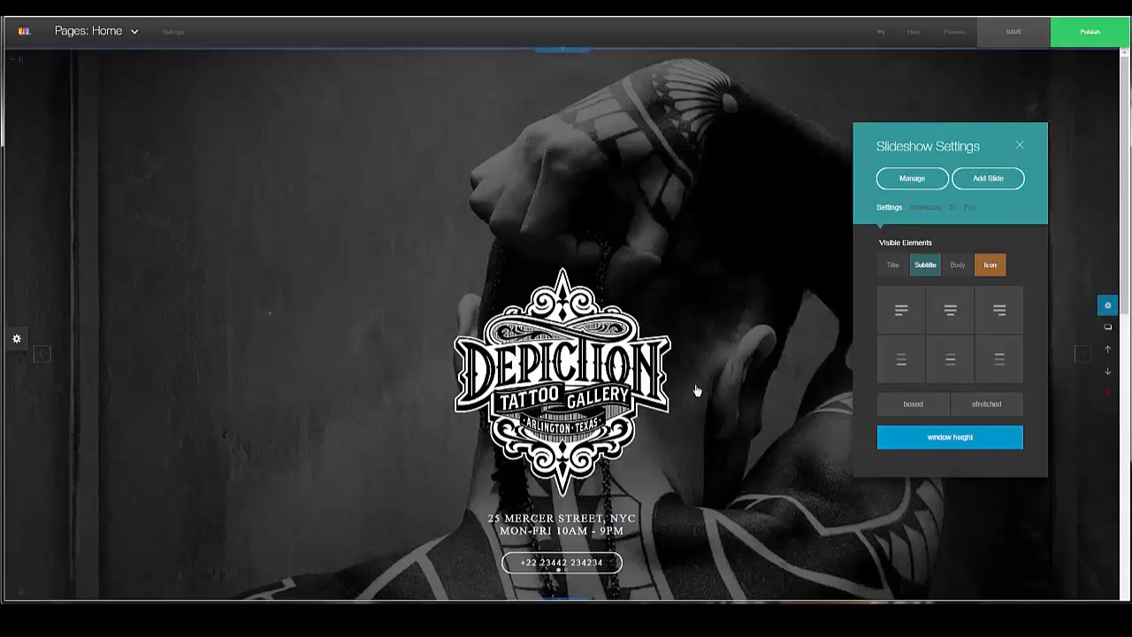
pyautogui.click(923, 436)
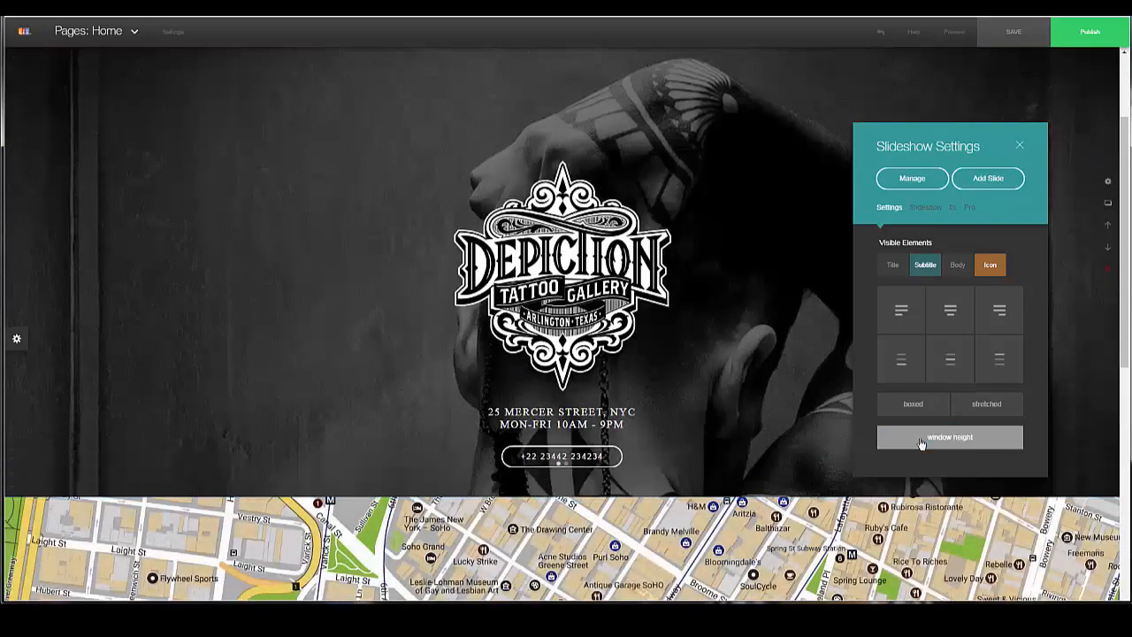
pyautogui.click(913, 369)
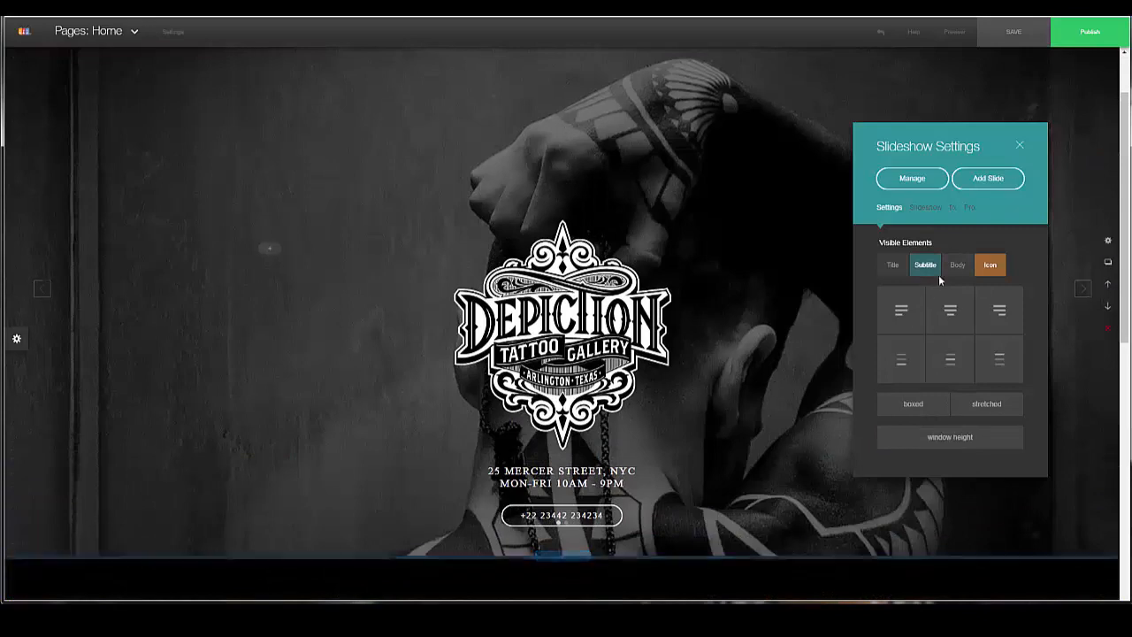
# Try showing the slide's Body and Title, leave only the Icon as a visible element, and close the Slideshow Settings
pyautogui.click(954, 270)
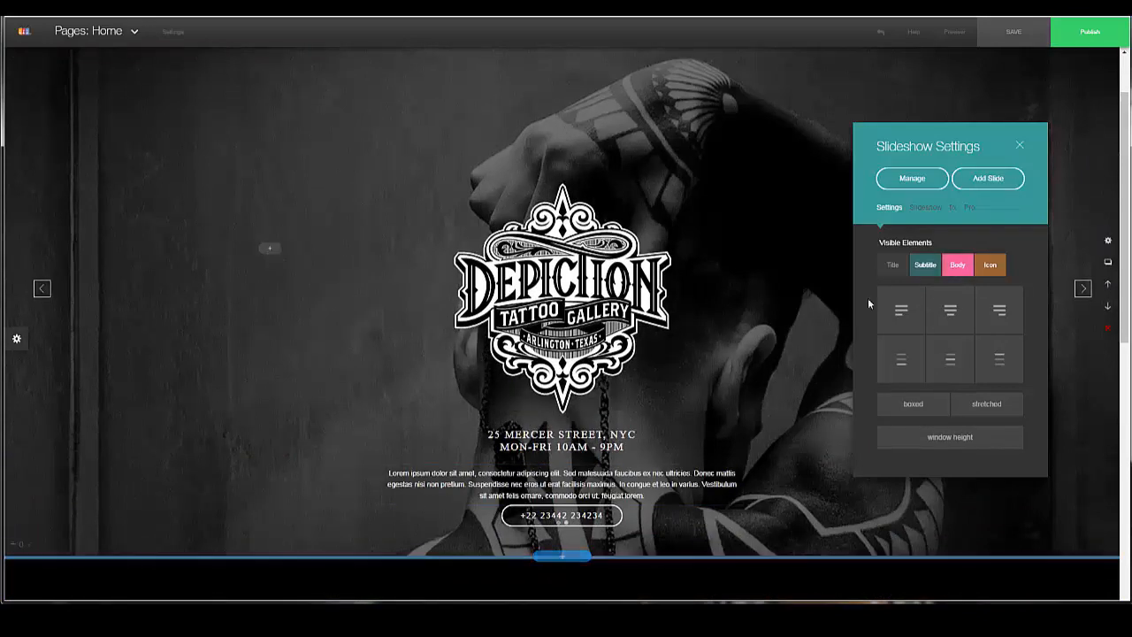
pyautogui.click(892, 266)
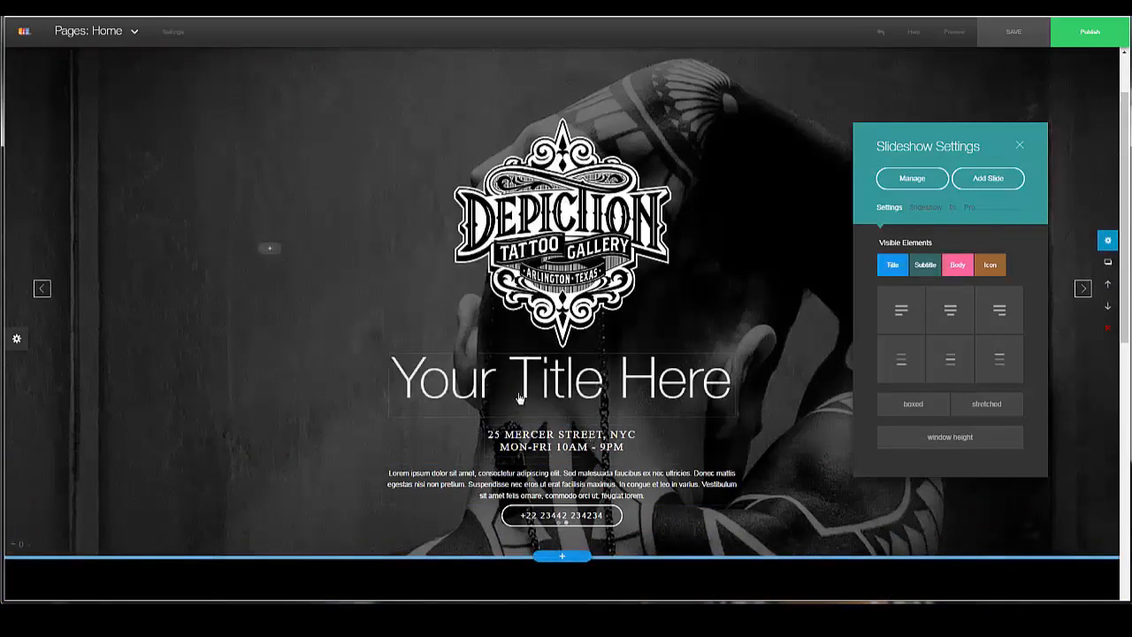
pyautogui.click(892, 265)
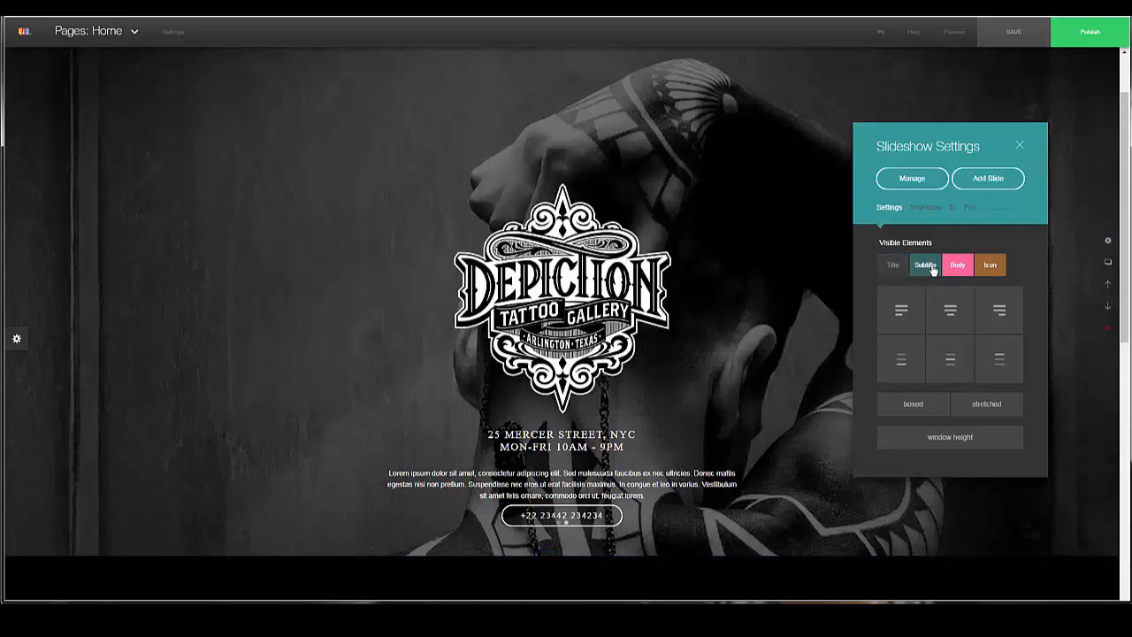
pyautogui.click(925, 266)
pyautogui.click(963, 269)
pyautogui.click(990, 266)
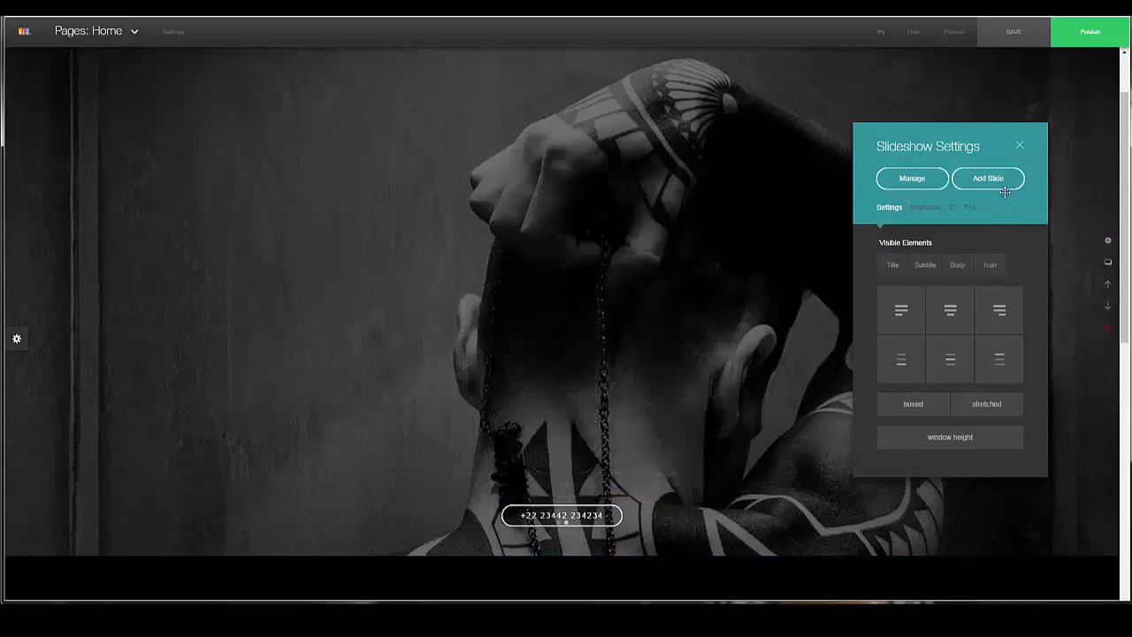
pyautogui.click(990, 268)
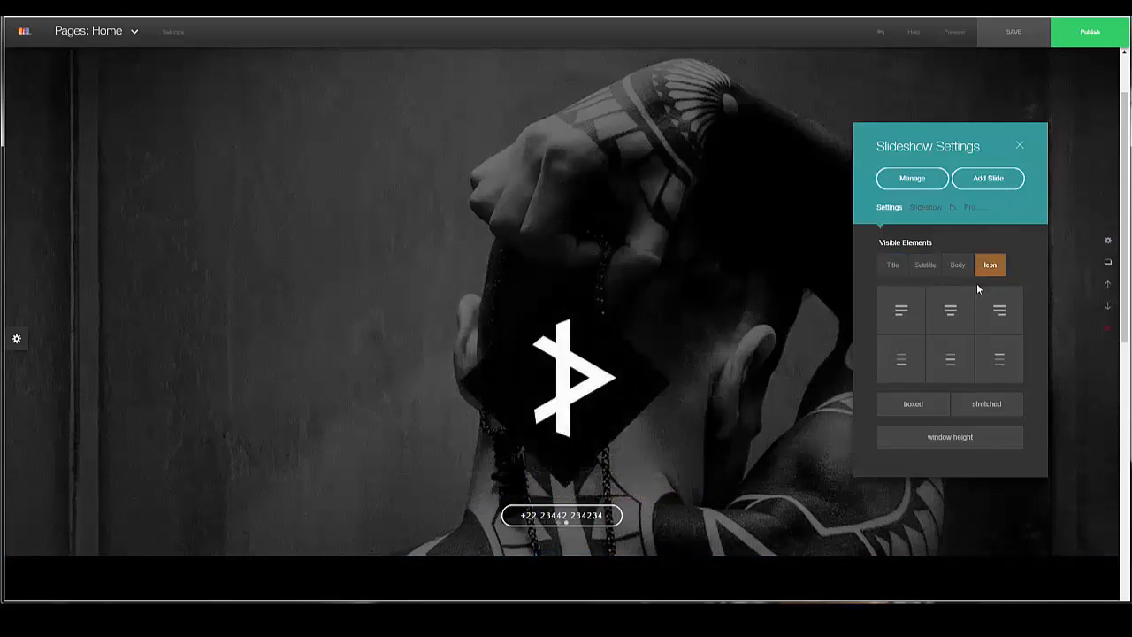
pyautogui.click(1020, 147)
# Replace the slide's icon with the blue thumbs-up from the Media Center's Ball Icons (color) set
pyautogui.scroll(-1, 624, 337)
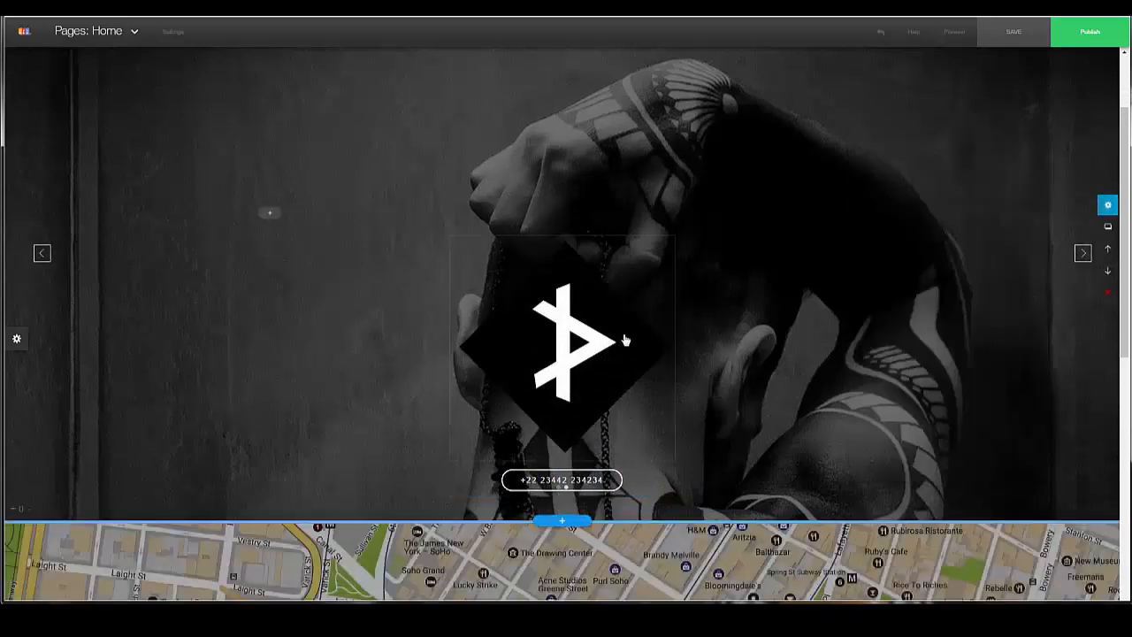
pyautogui.moveTo(628, 340)
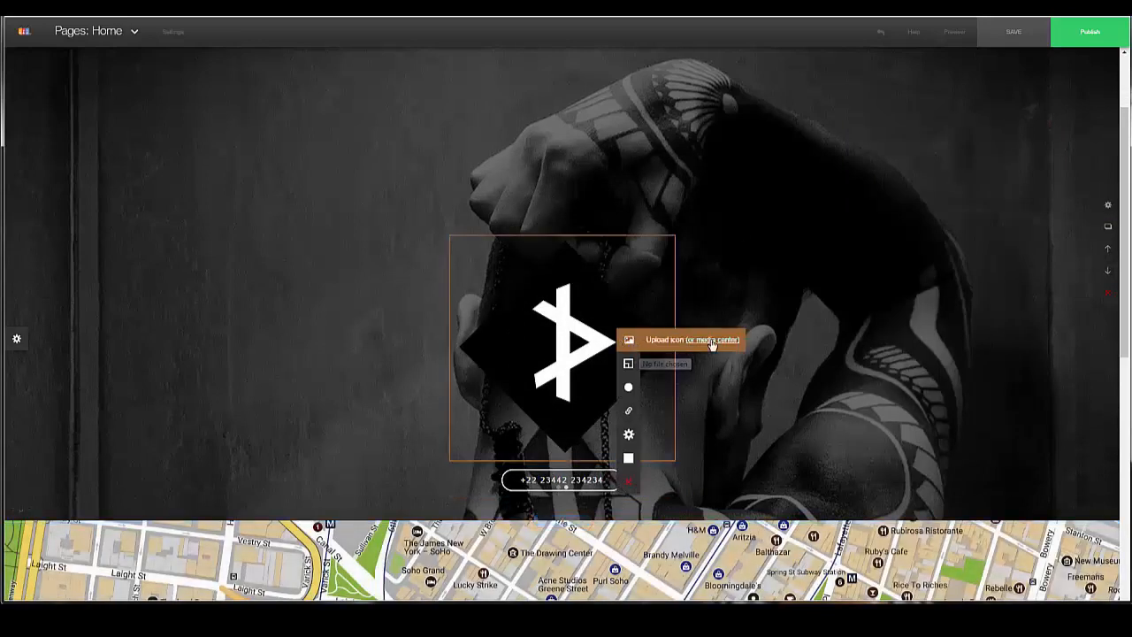
pyautogui.click(631, 344)
pyautogui.moveTo(790, 191); pyautogui.dragTo(819, 88)
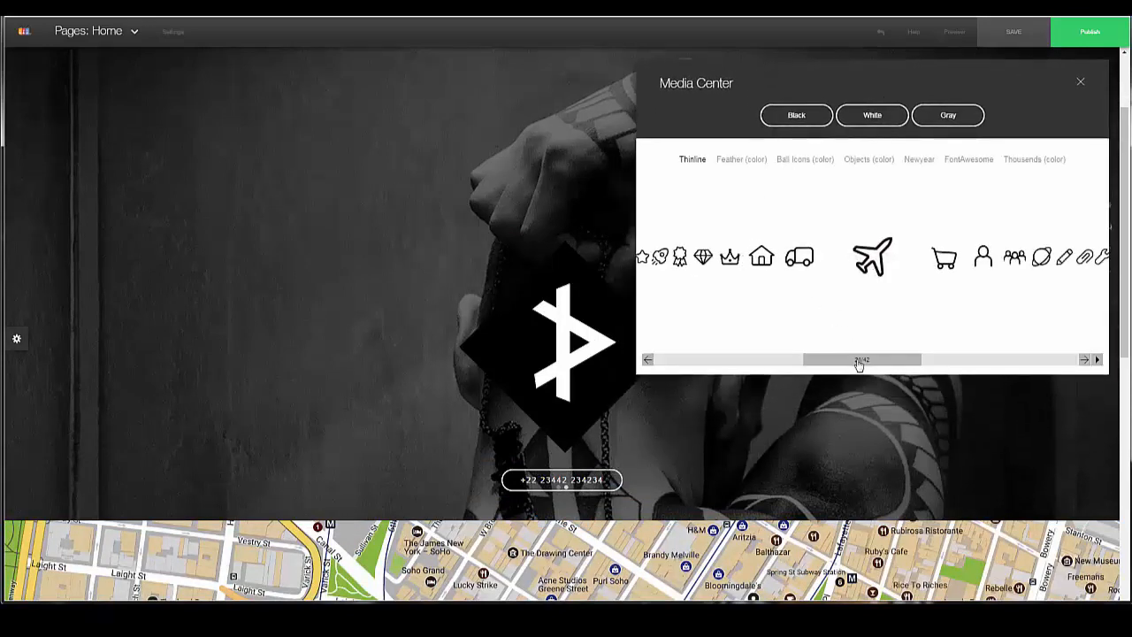
pyautogui.click(806, 161)
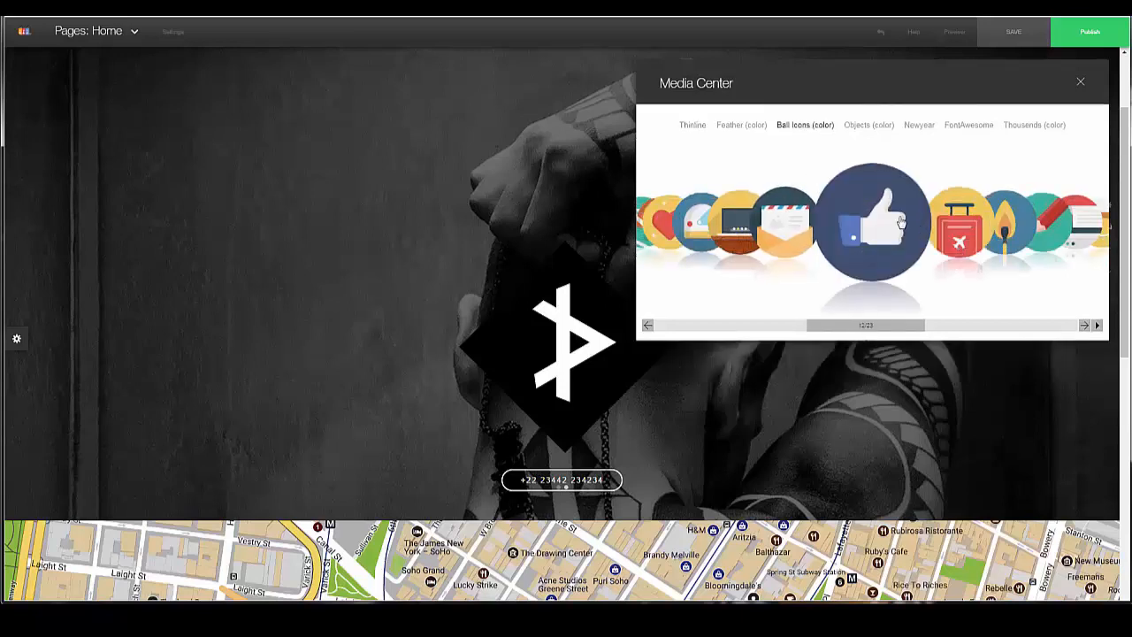
pyautogui.click(900, 220)
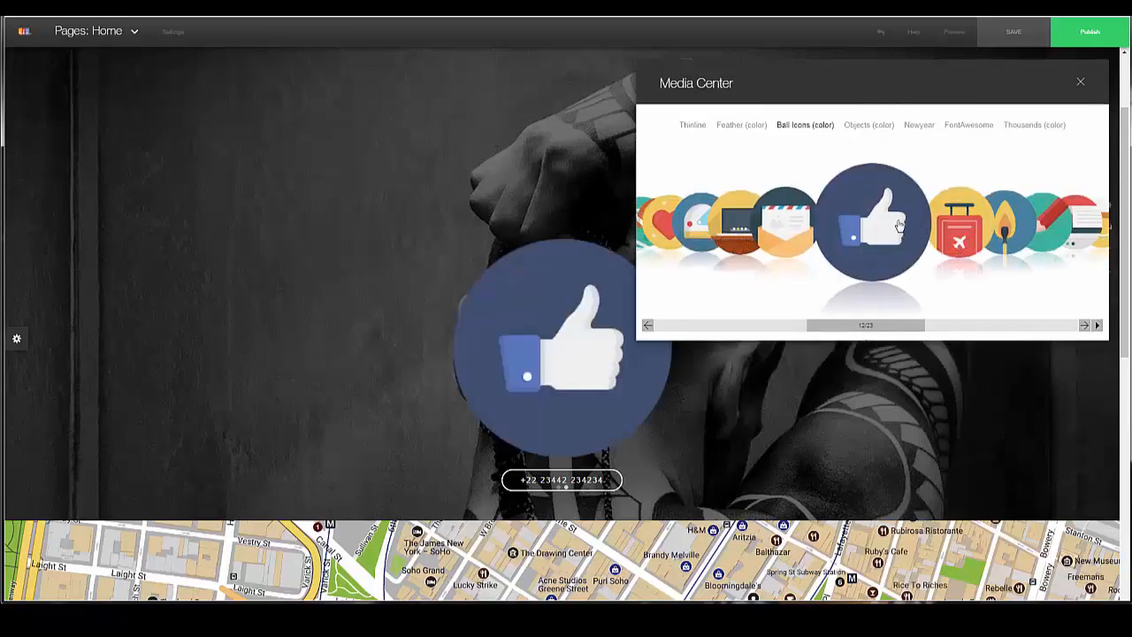
pyautogui.click(1081, 85)
# Examine the link types offered for the slide's phone-number button, leaving its link as it is
pyautogui.scroll(-2, 710, 253)
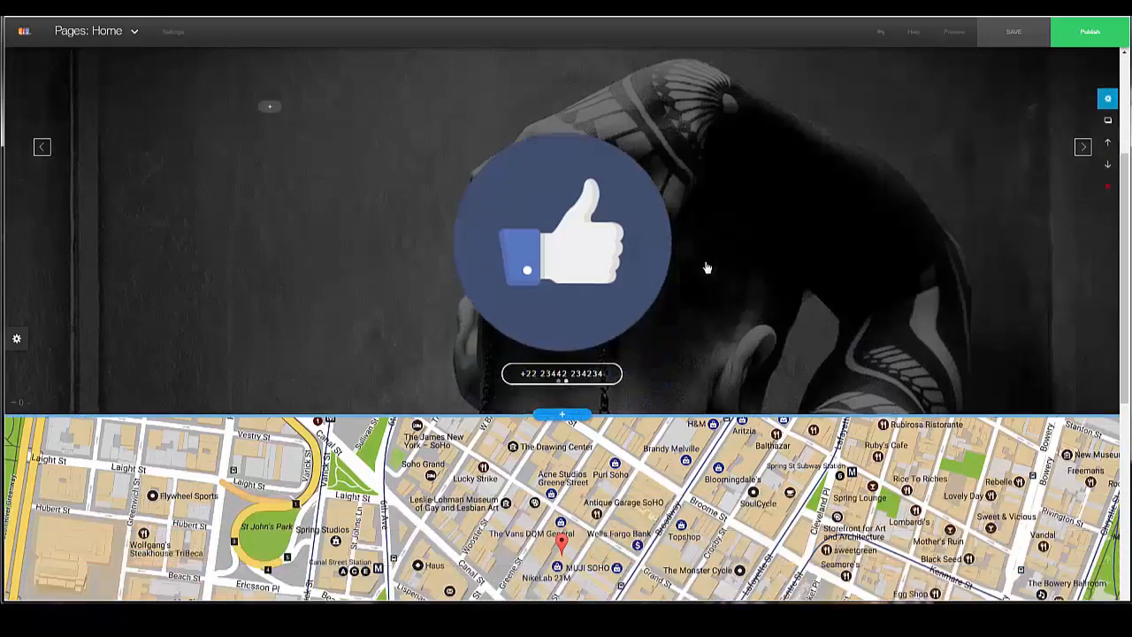
pyautogui.scroll(-1, 723, 327)
pyautogui.click(599, 345)
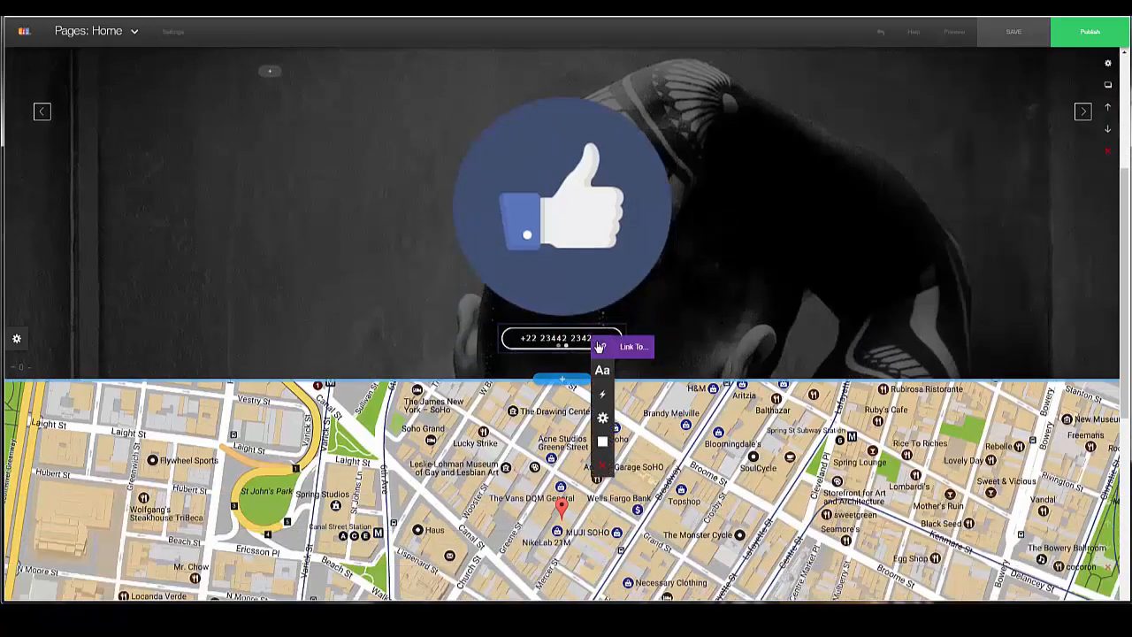
pyautogui.click(633, 347)
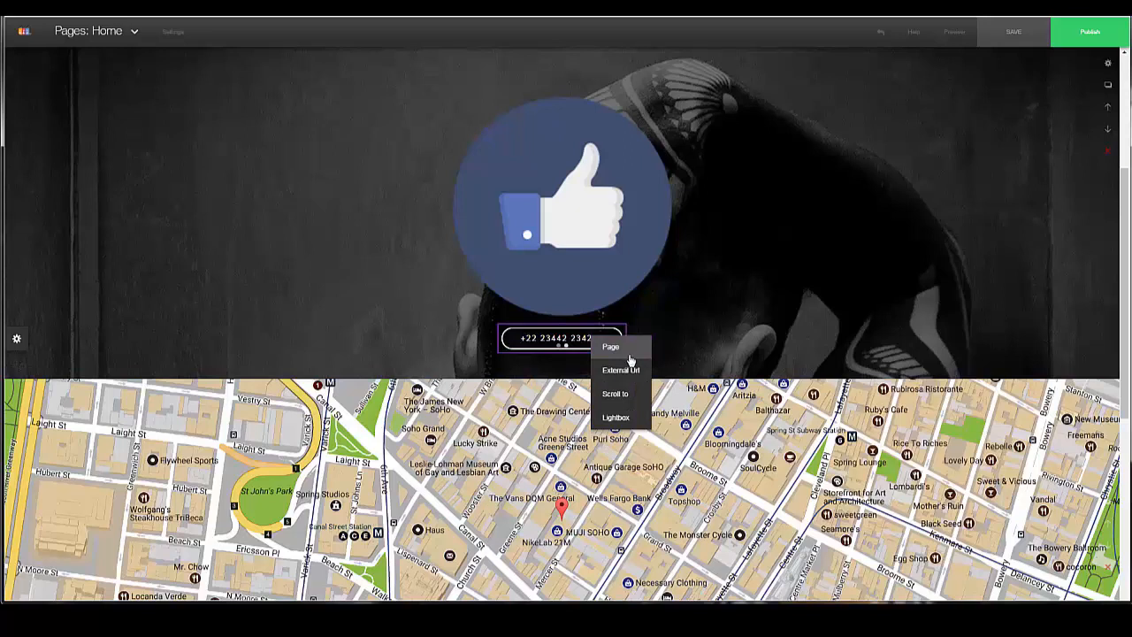
pyautogui.click(602, 349)
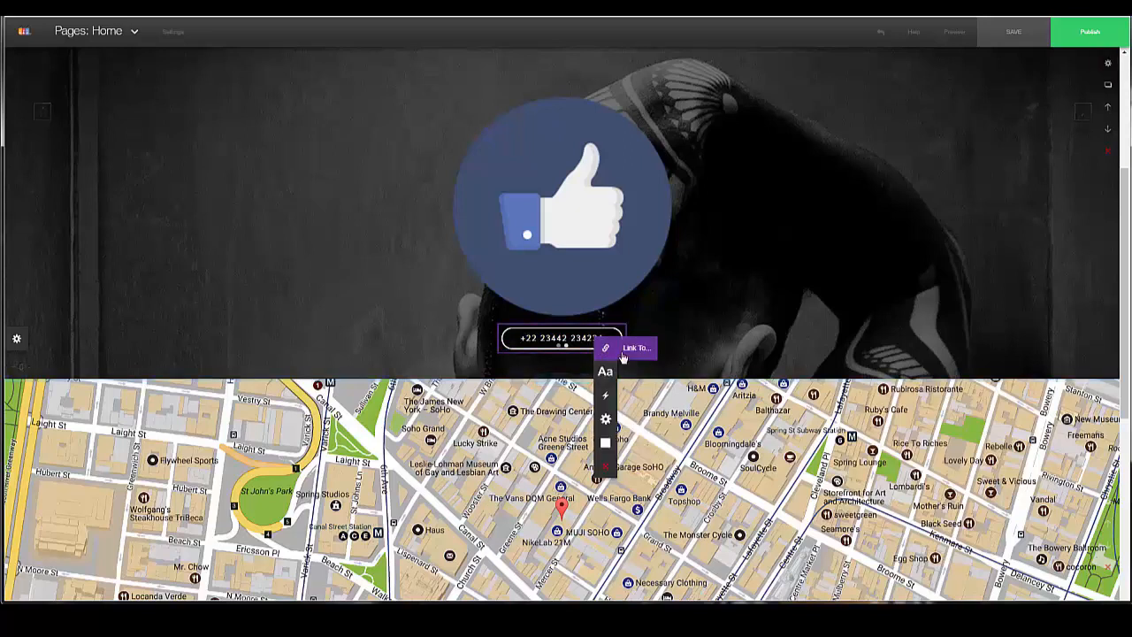
pyautogui.click(637, 348)
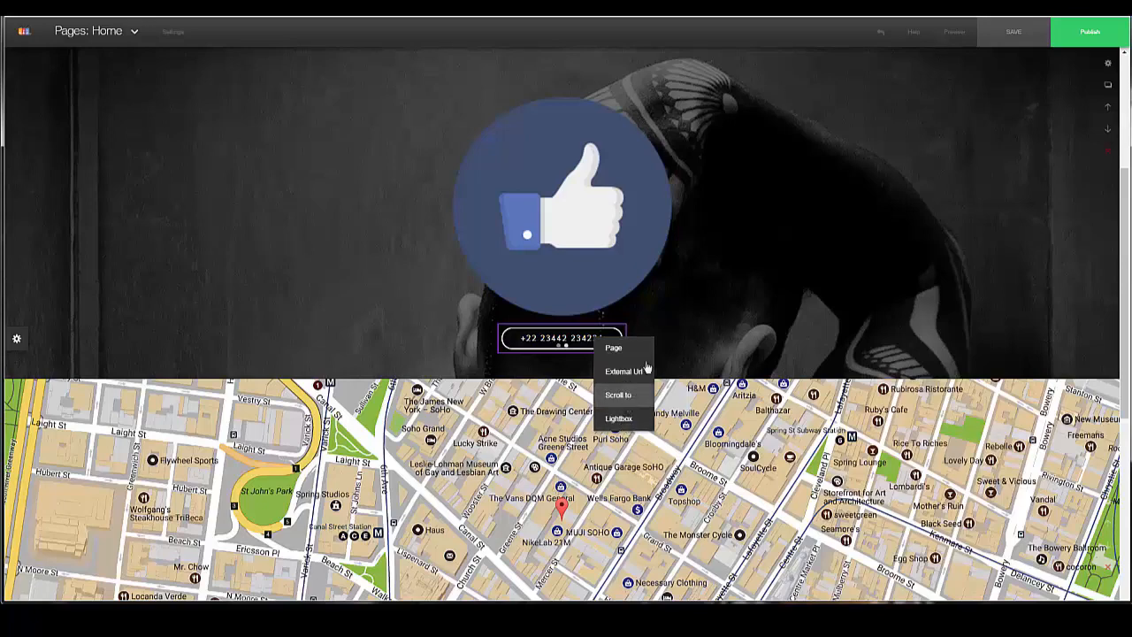
pyautogui.click(731, 331)
pyautogui.click(731, 331)
pyautogui.click(689, 318)
# Open the Slideshow Settings, keep the slide mode on AUTOPLAY, and set the duration between slides to 5
pyautogui.scroll(3, 768, 276)
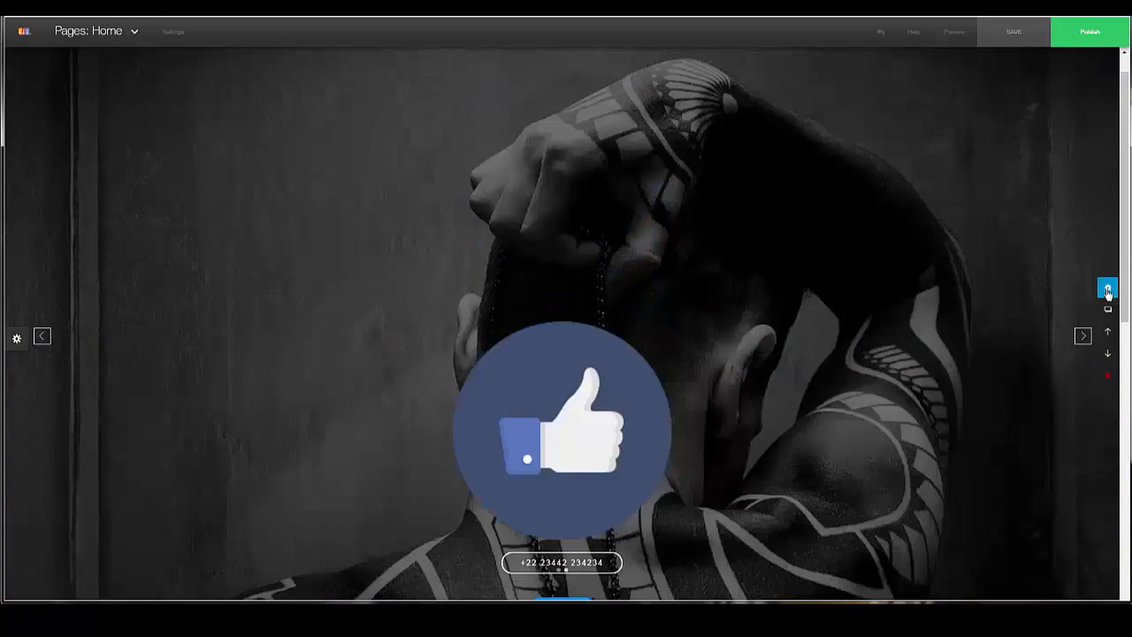
pyautogui.click(1108, 291)
pyautogui.moveTo(969, 201); pyautogui.dragTo(968, 119)
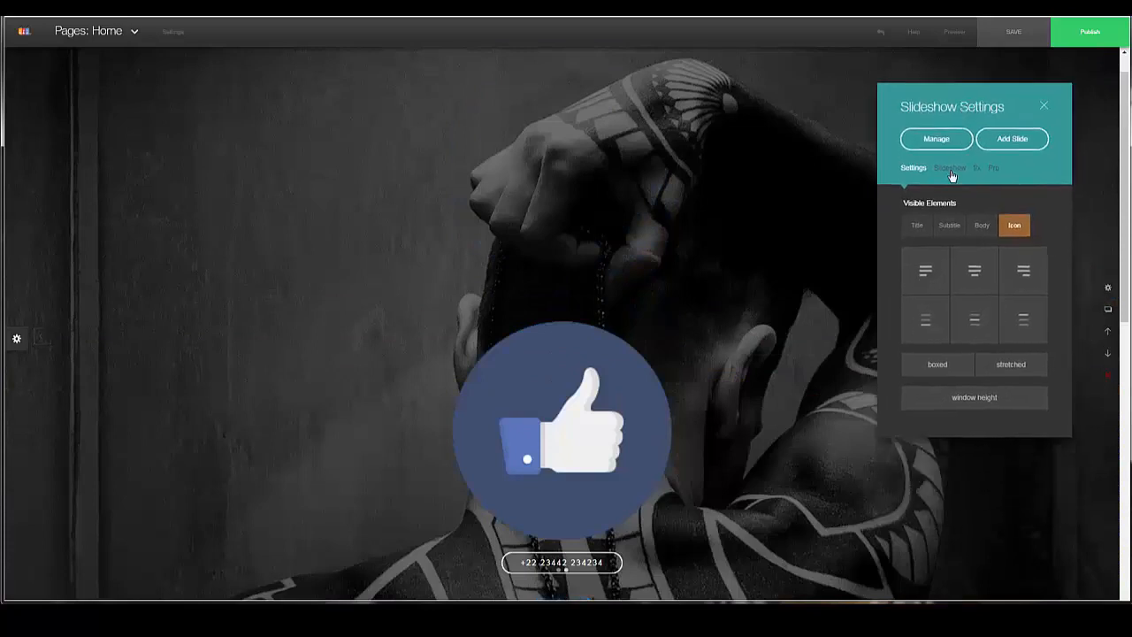
pyautogui.click(951, 168)
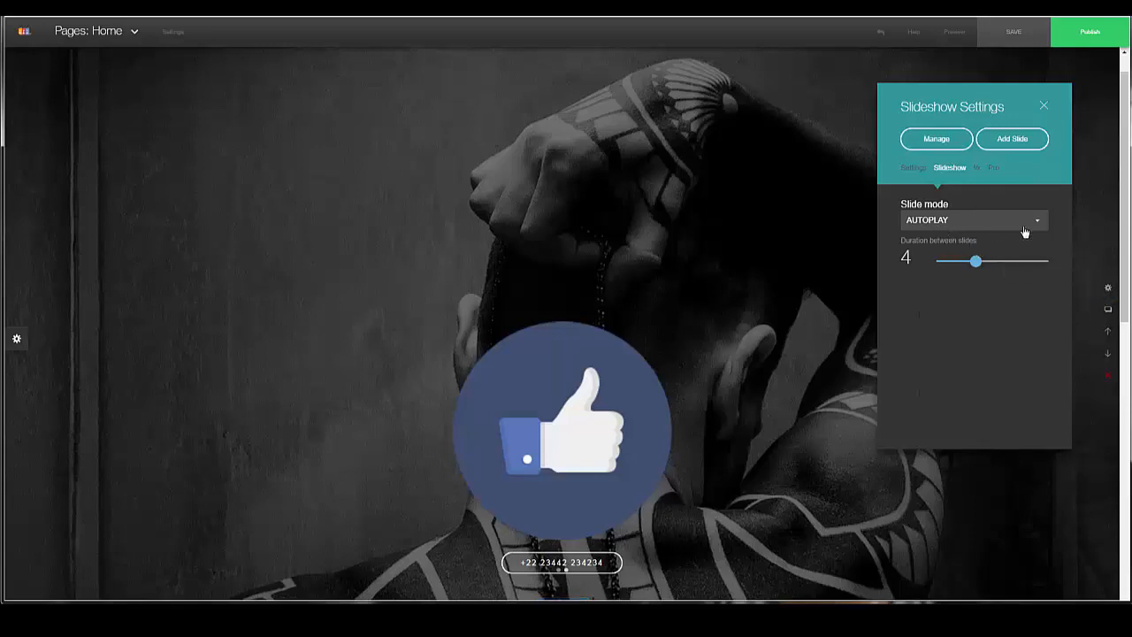
pyautogui.click(1039, 222)
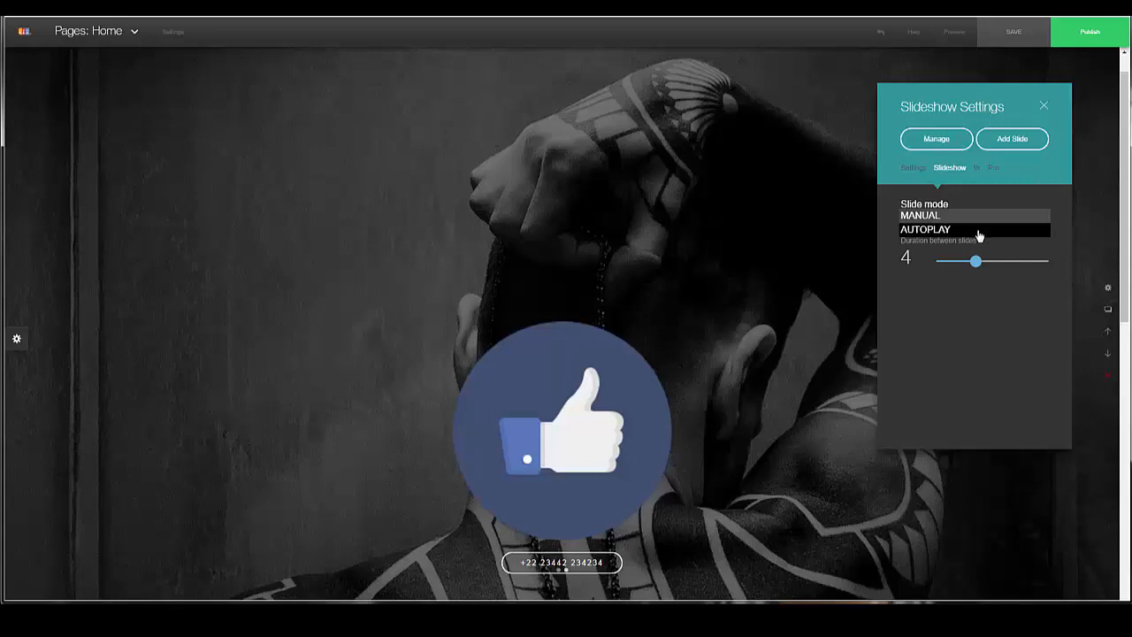
pyautogui.click(979, 231)
pyautogui.moveTo(977, 260); pyautogui.dragTo(969, 270)
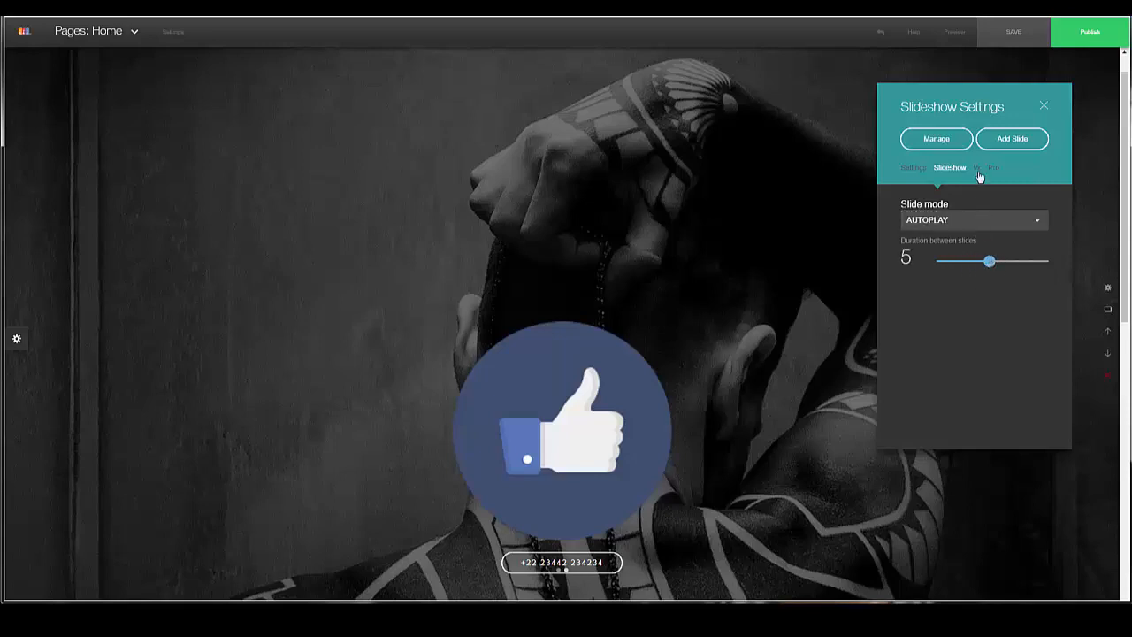
# Try the Top, Shrink and Grow enter effects on the slideshow
pyautogui.click(977, 169)
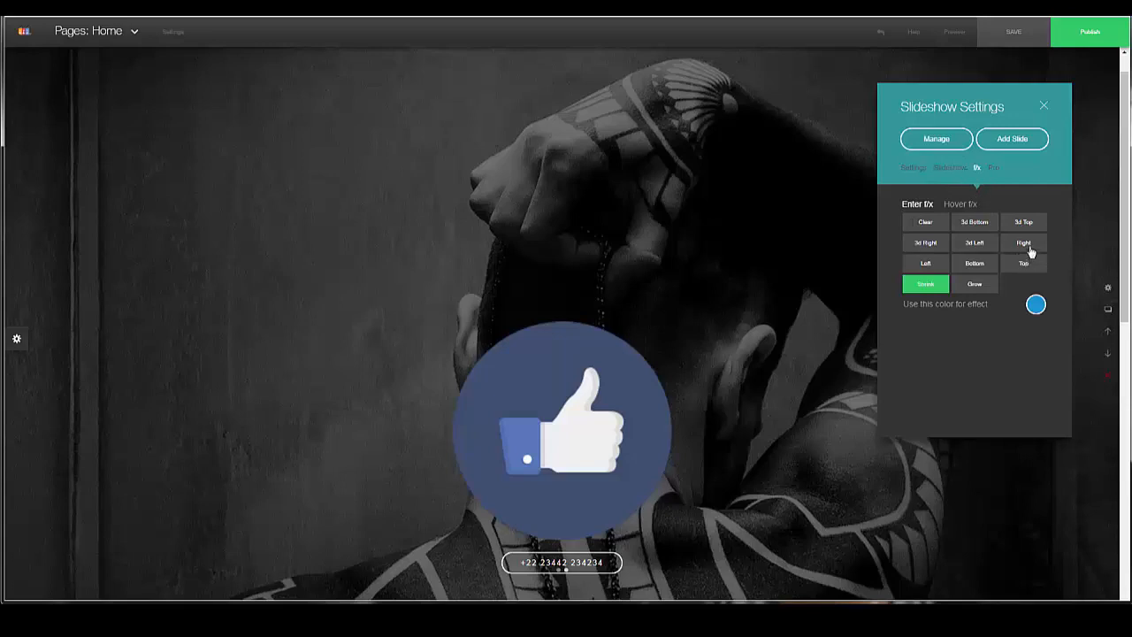
pyautogui.click(1024, 265)
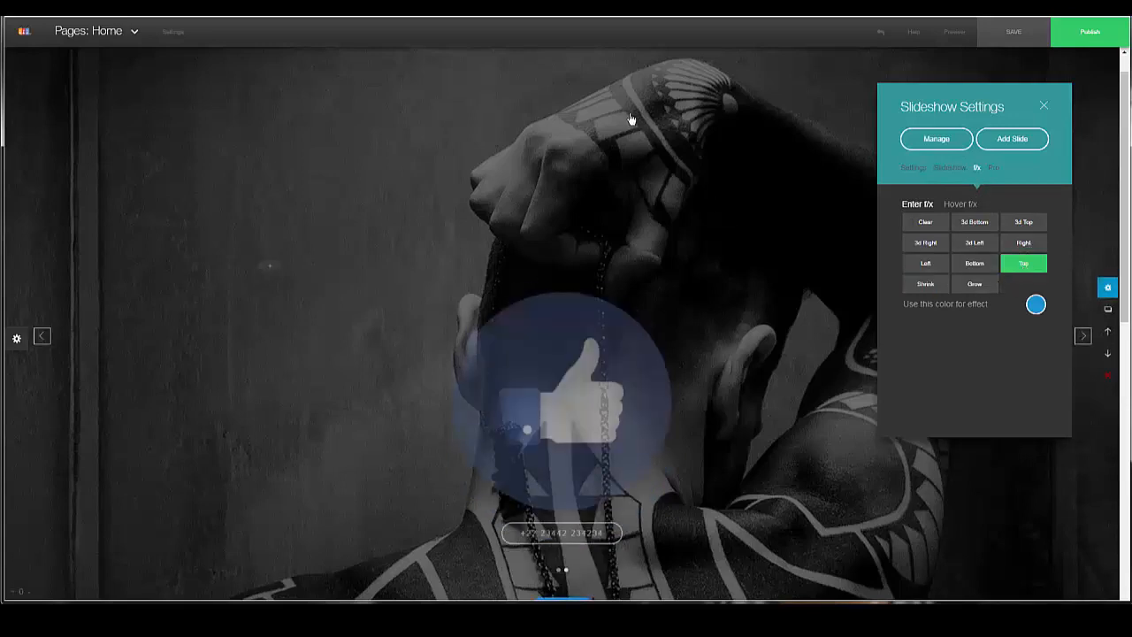
pyautogui.scroll(-1, 607, 436)
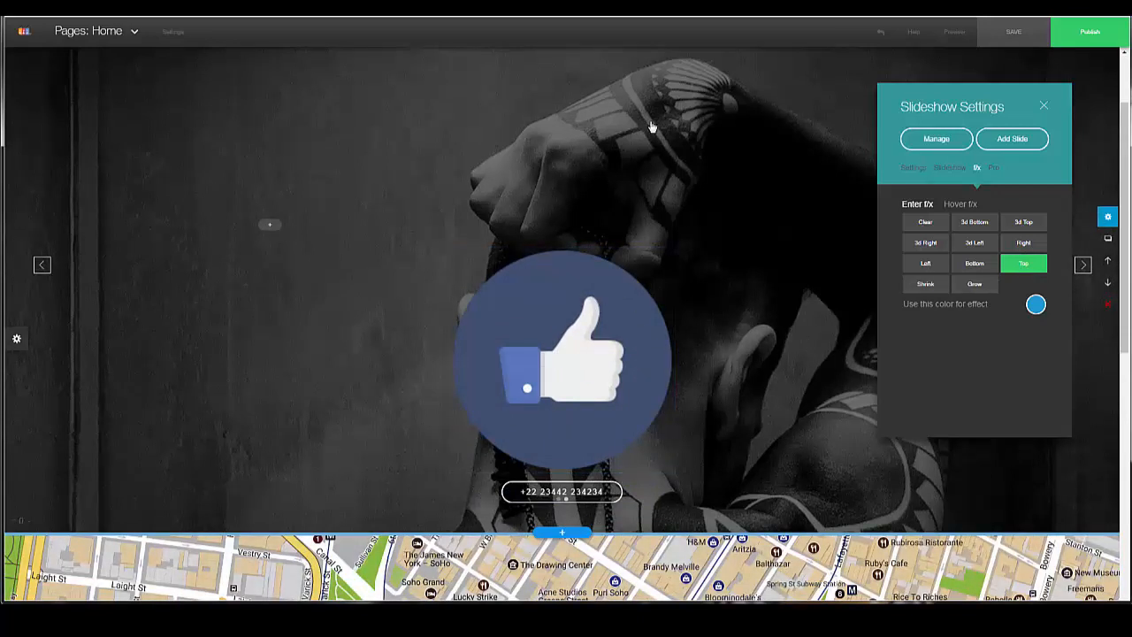
pyautogui.click(925, 285)
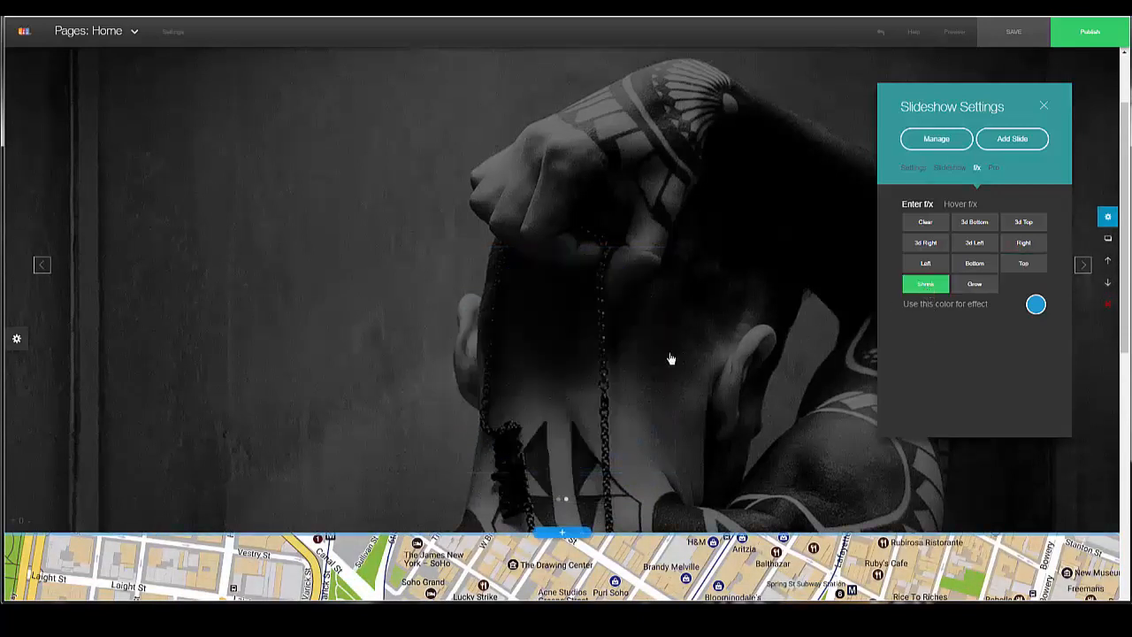
pyautogui.click(974, 284)
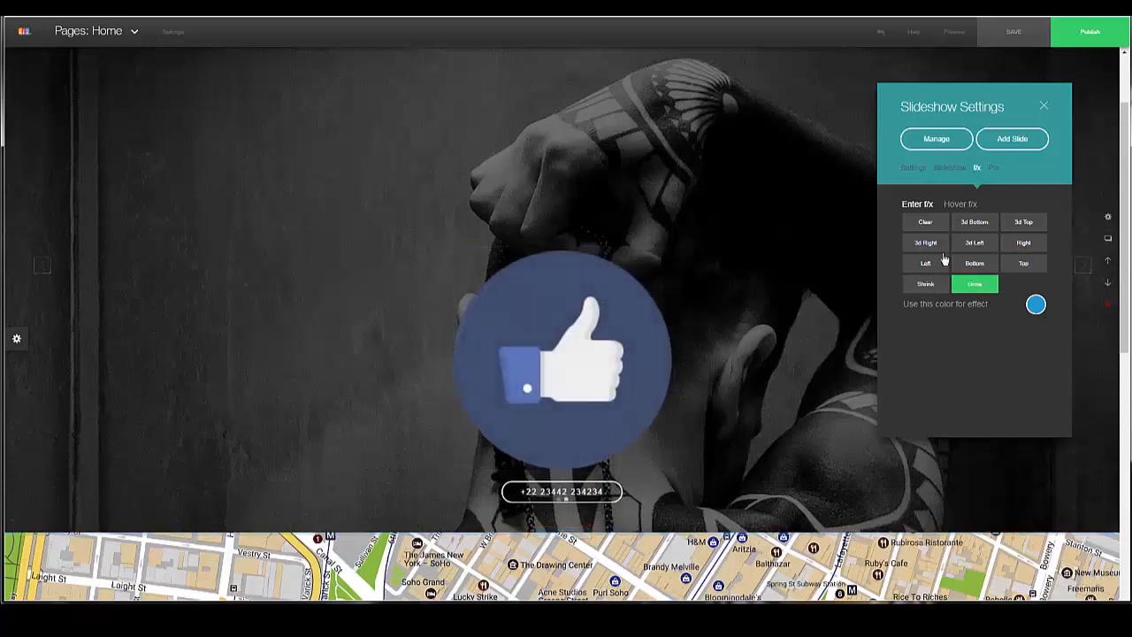
# Try the 3d Right, 3d Left and 3d Top enter effects, and clear the slideshow's enter effect
pyautogui.click(939, 250)
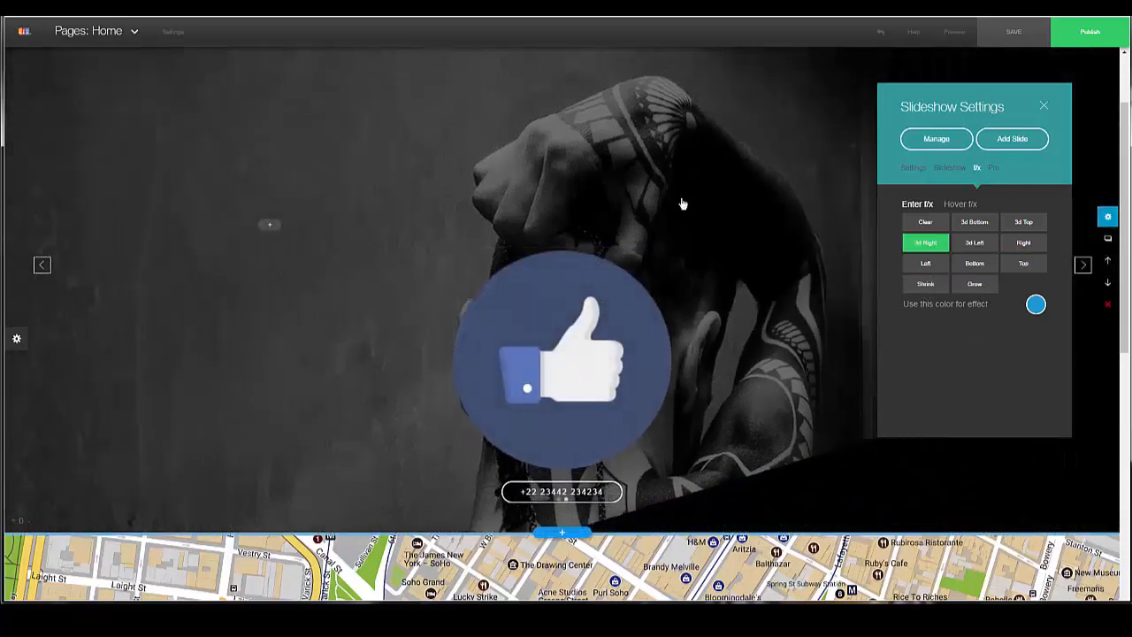
pyautogui.click(972, 244)
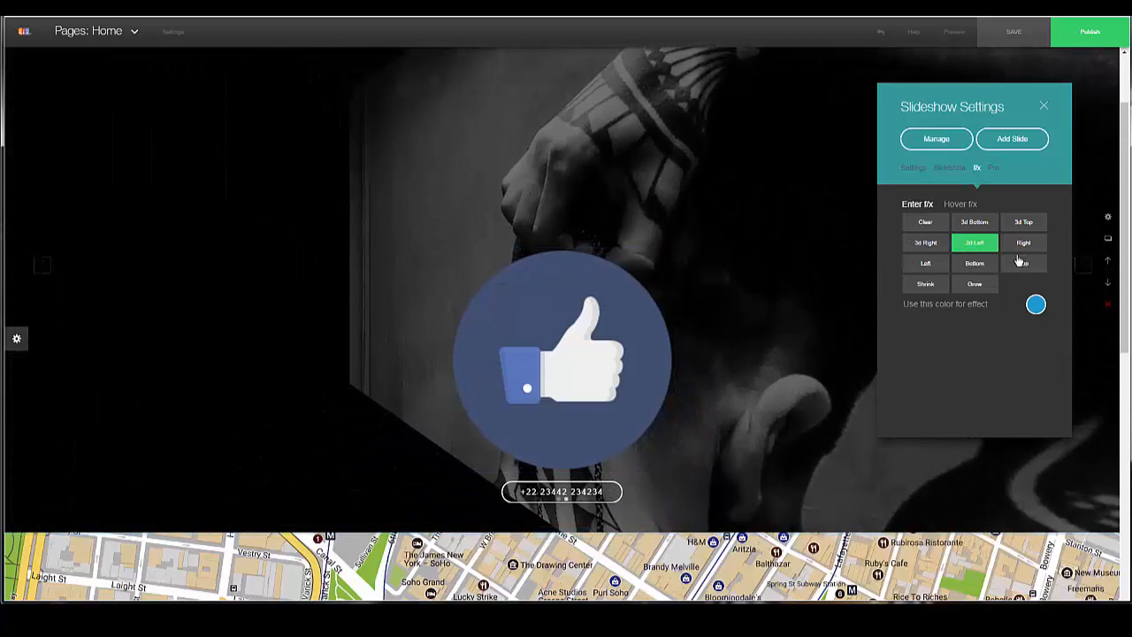
pyautogui.click(1022, 245)
pyautogui.click(1009, 227)
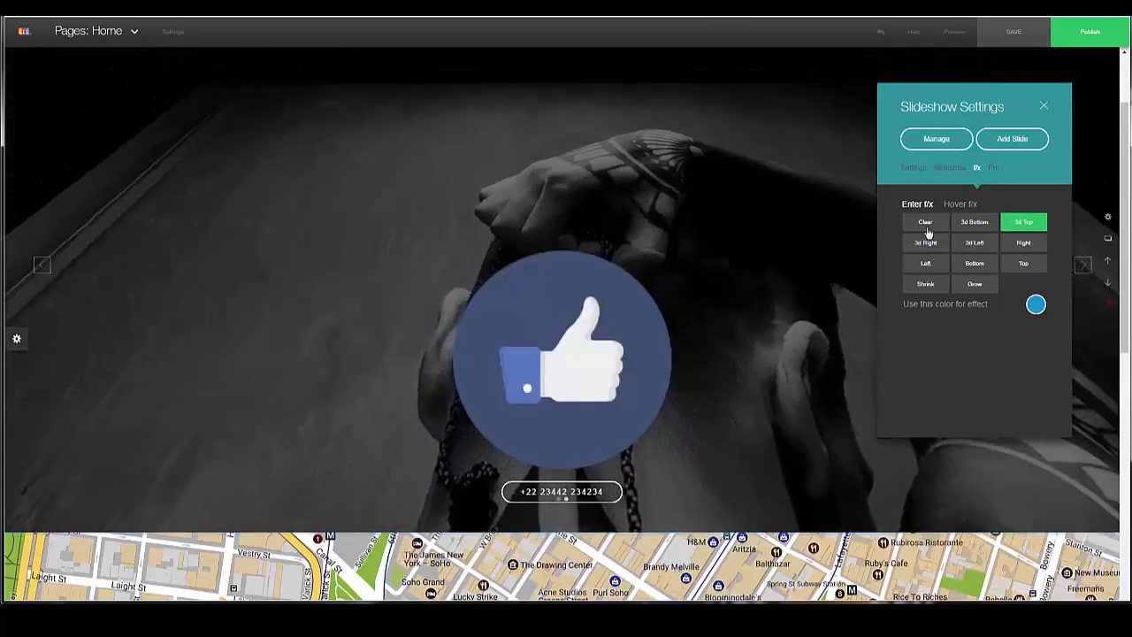
pyautogui.click(926, 225)
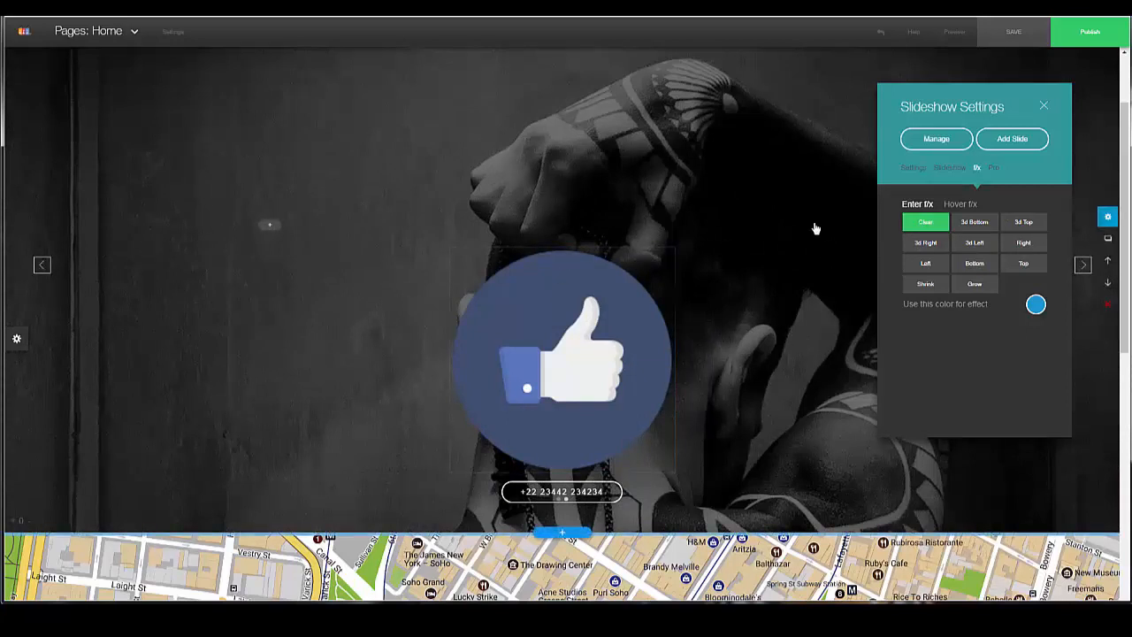
pyautogui.scroll(-1, 662, 397)
pyautogui.scroll(1, 681, 354)
# Try the 3d Bottom enter effect and set the slideshow's enter effect to Grow
pyautogui.click(976, 224)
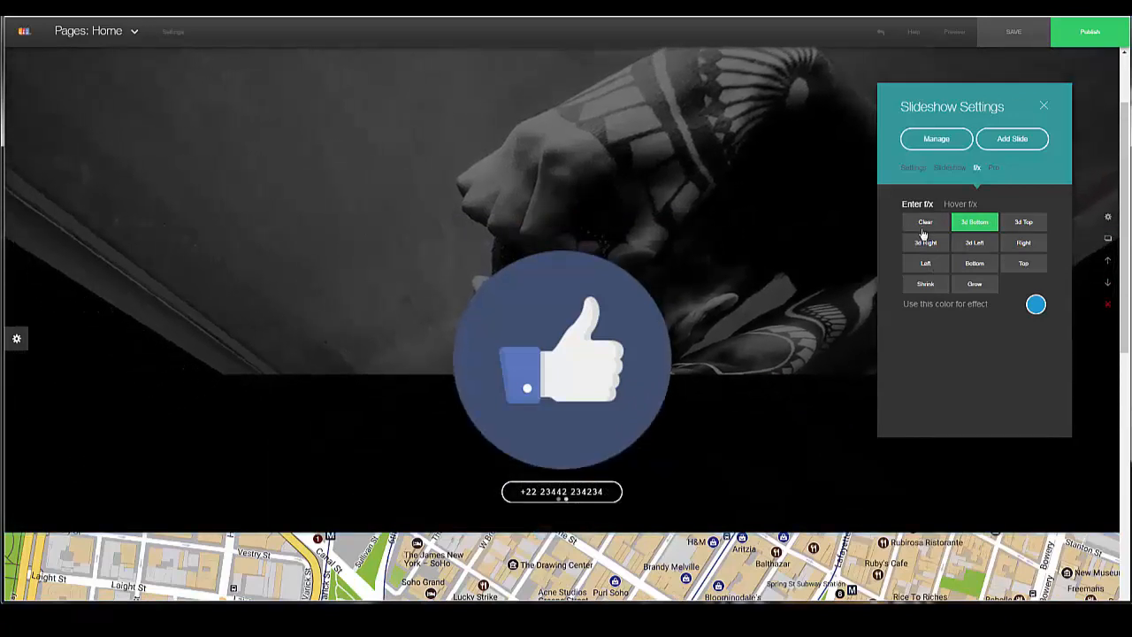
pyautogui.click(977, 287)
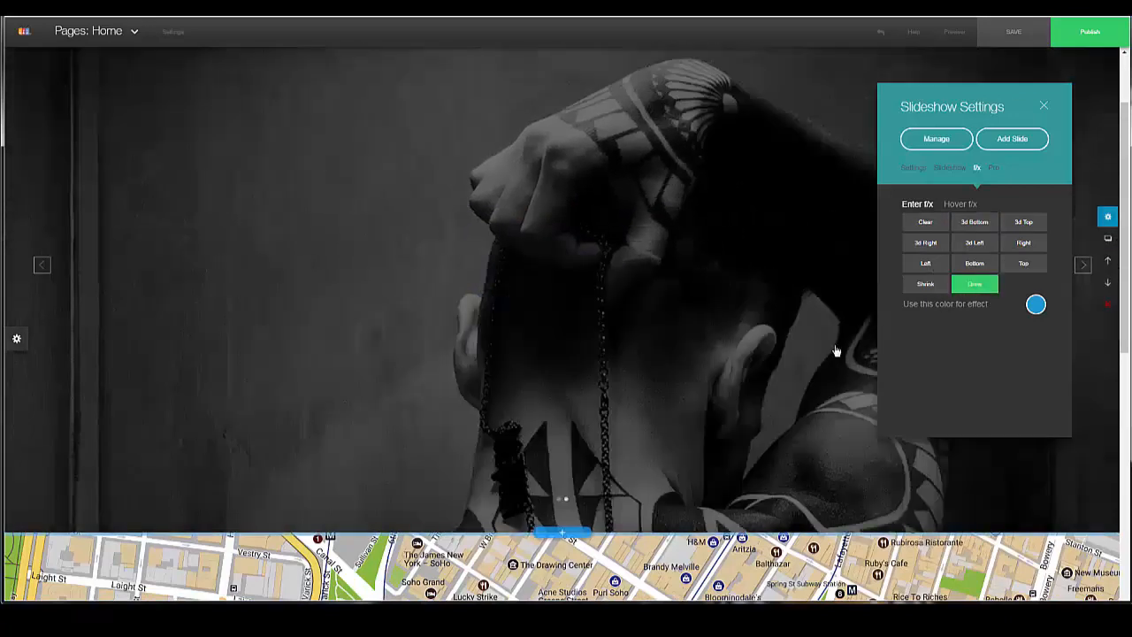
pyautogui.scroll(-1, 728, 268)
# Try the two split layouts in the slideshow's Pro settings, return to the full-width layout, and view the spacing options
pyautogui.click(993, 168)
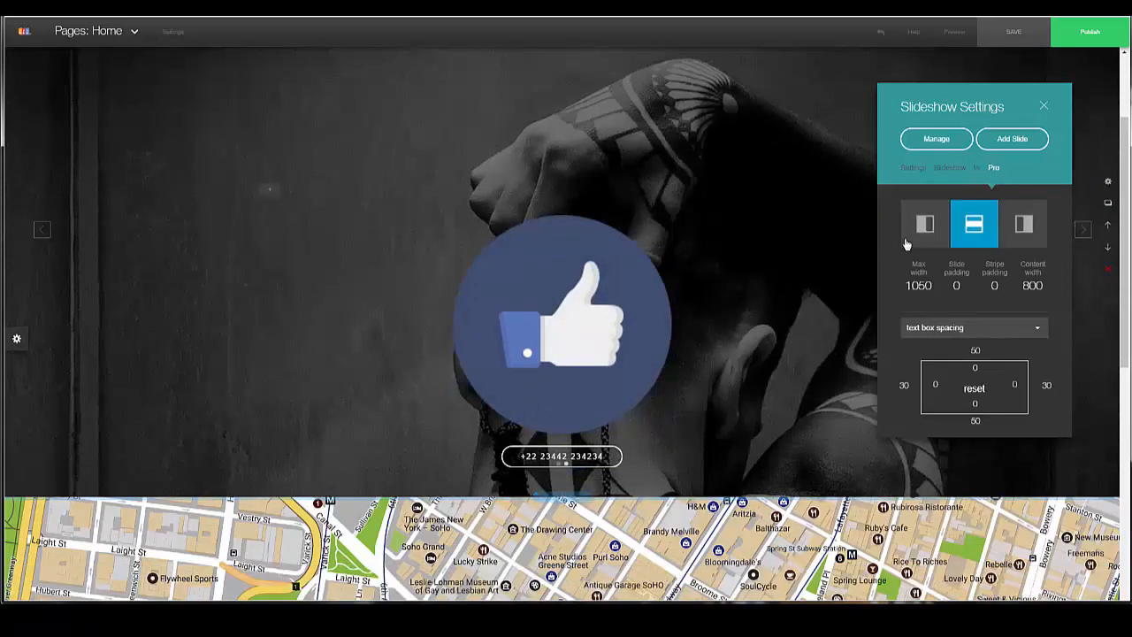
pyautogui.click(923, 232)
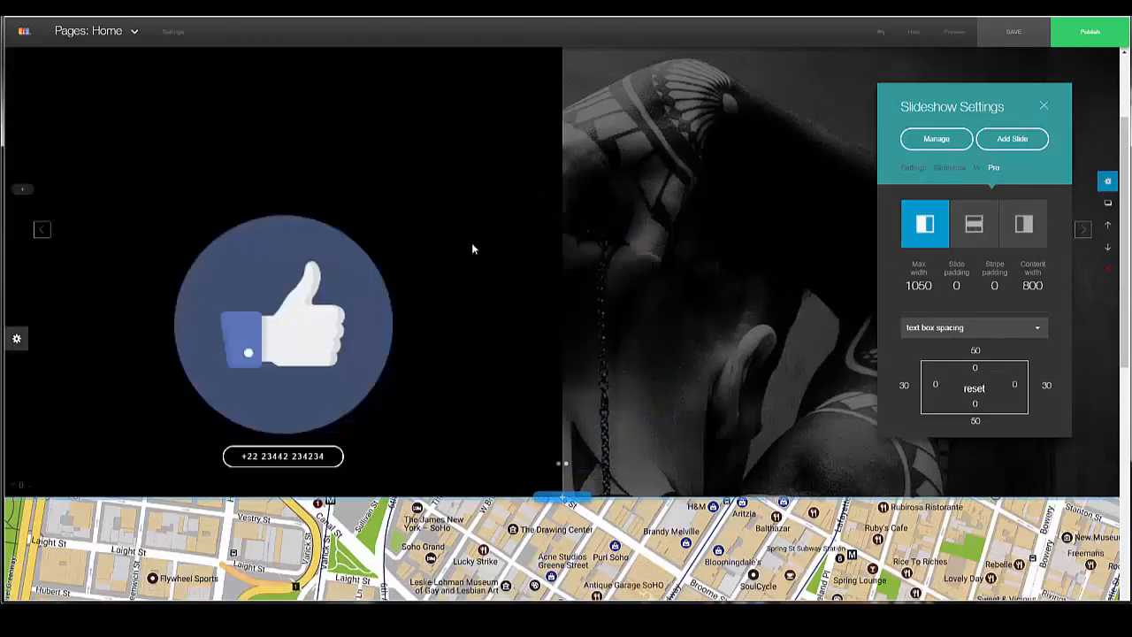
pyautogui.click(984, 237)
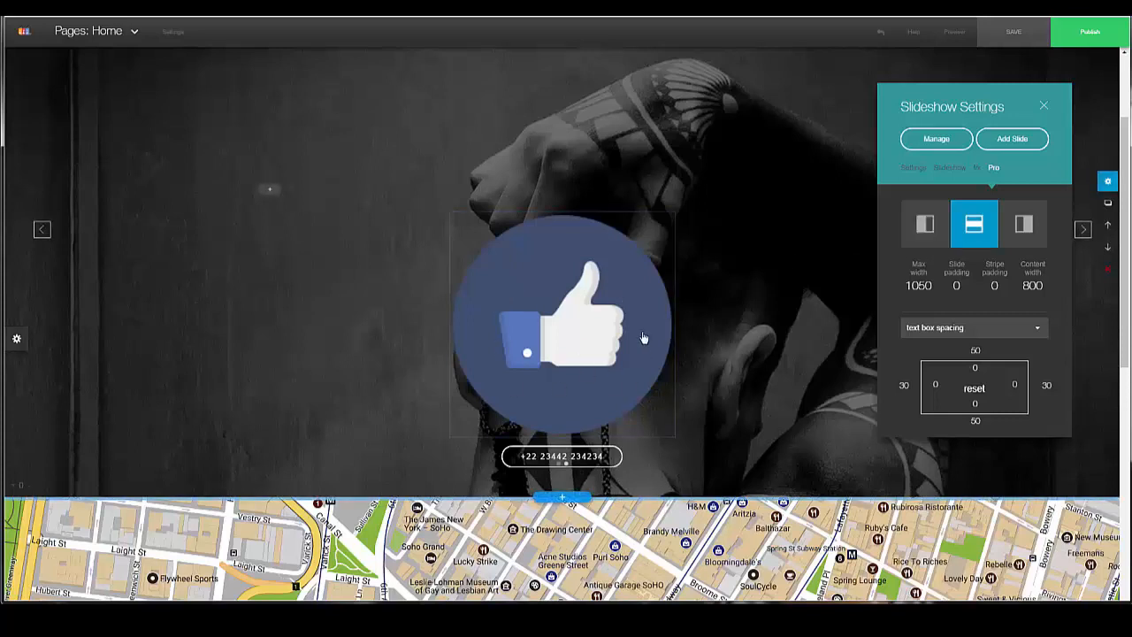
pyautogui.click(1023, 224)
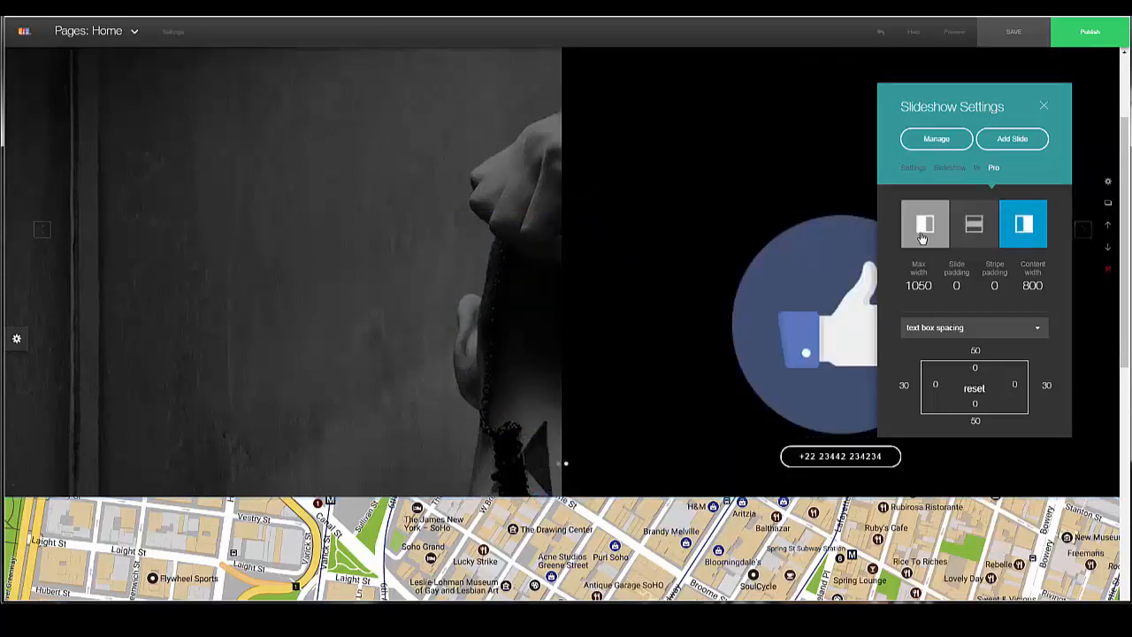
pyautogui.click(926, 224)
pyautogui.click(973, 226)
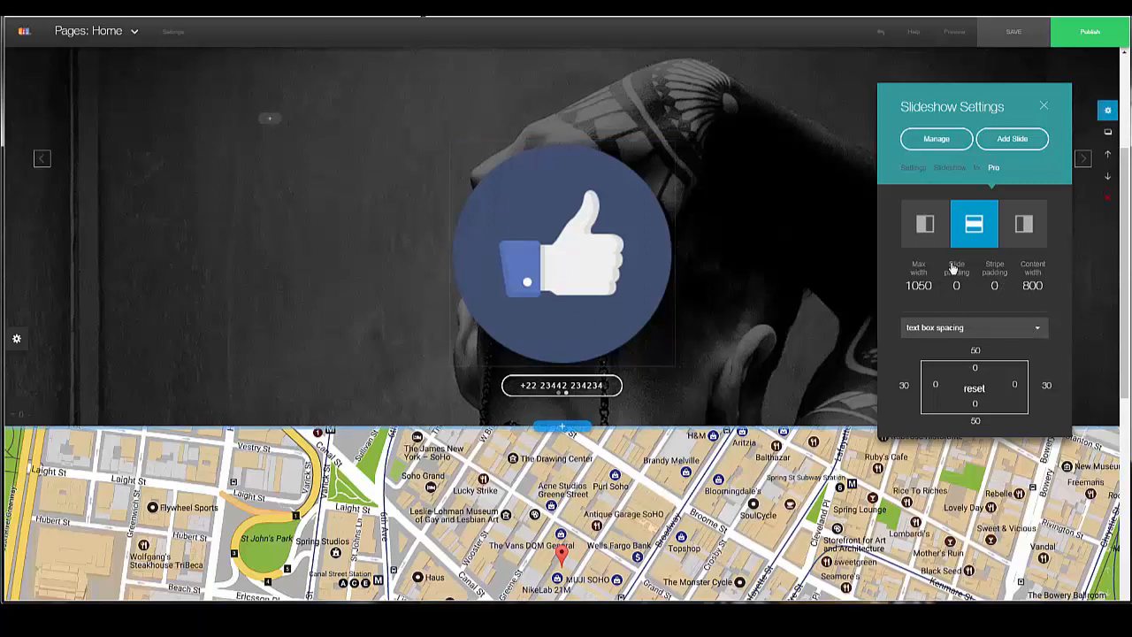
pyautogui.click(1041, 332)
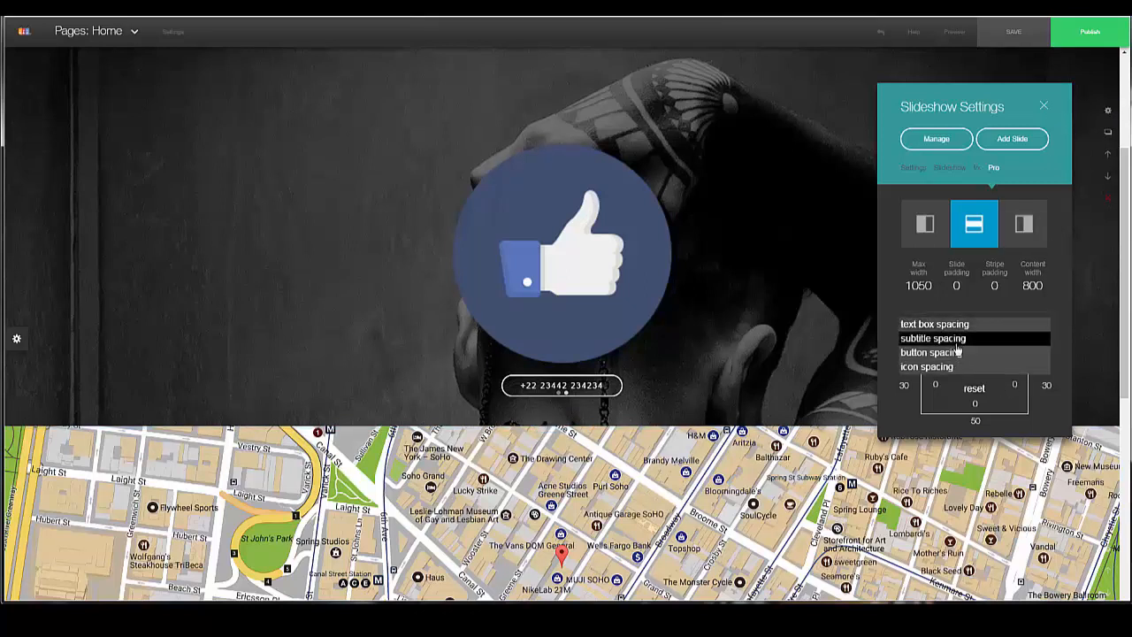
pyautogui.click(1051, 295)
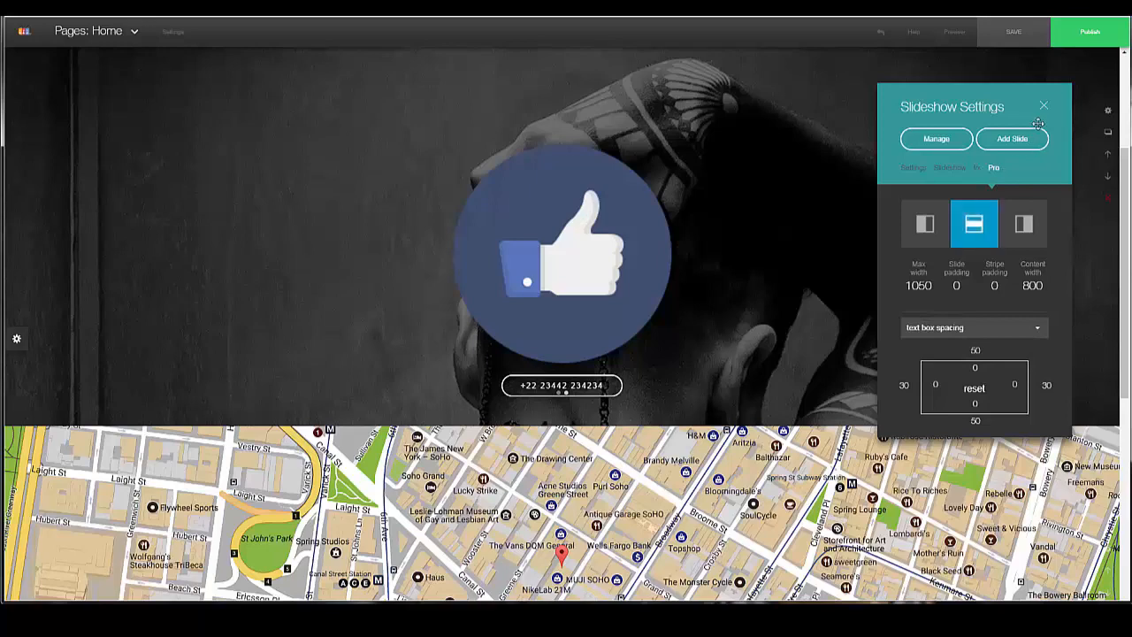
# Delete the thumbs-up slide in Manage Header, finish managing, and close the Slideshow Settings
pyautogui.click(936, 139)
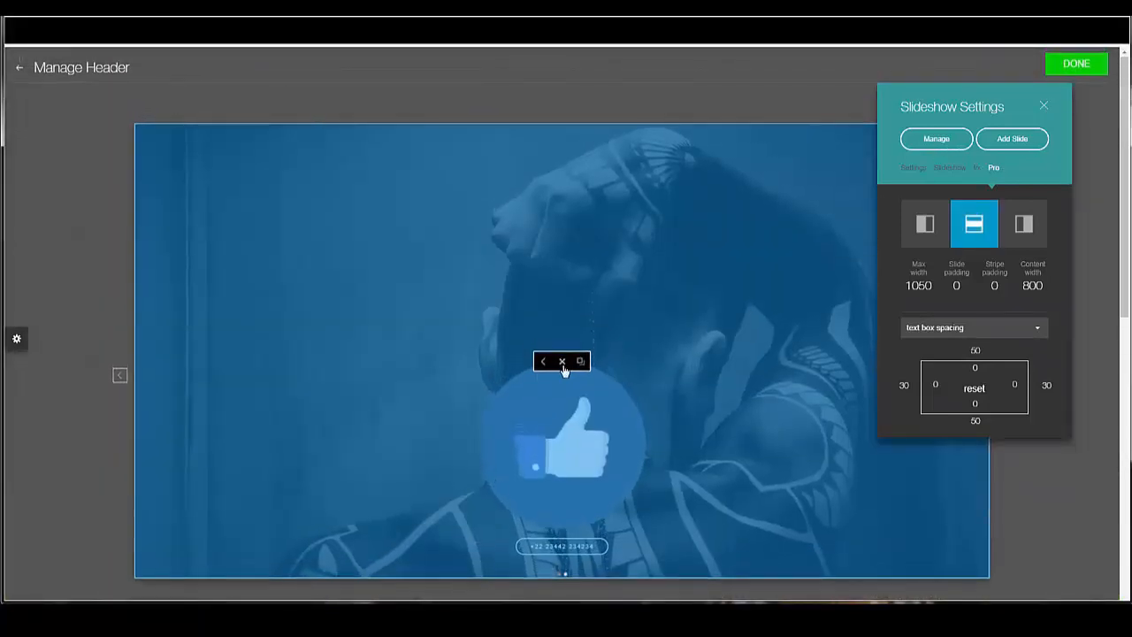
pyautogui.click(563, 363)
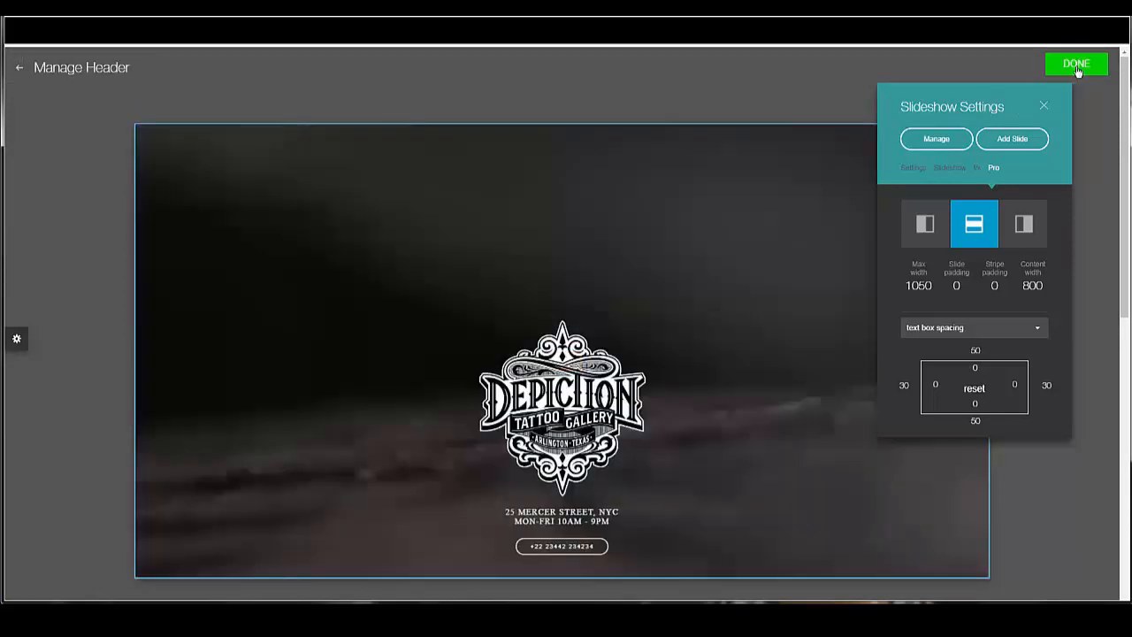
pyautogui.click(1077, 65)
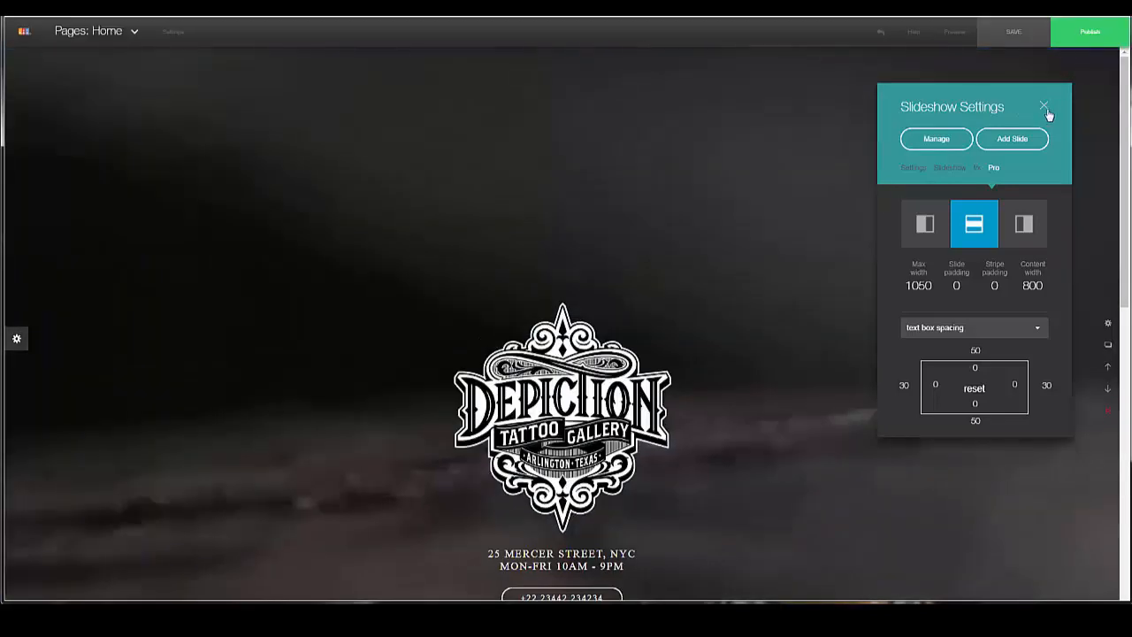
pyautogui.click(1044, 106)
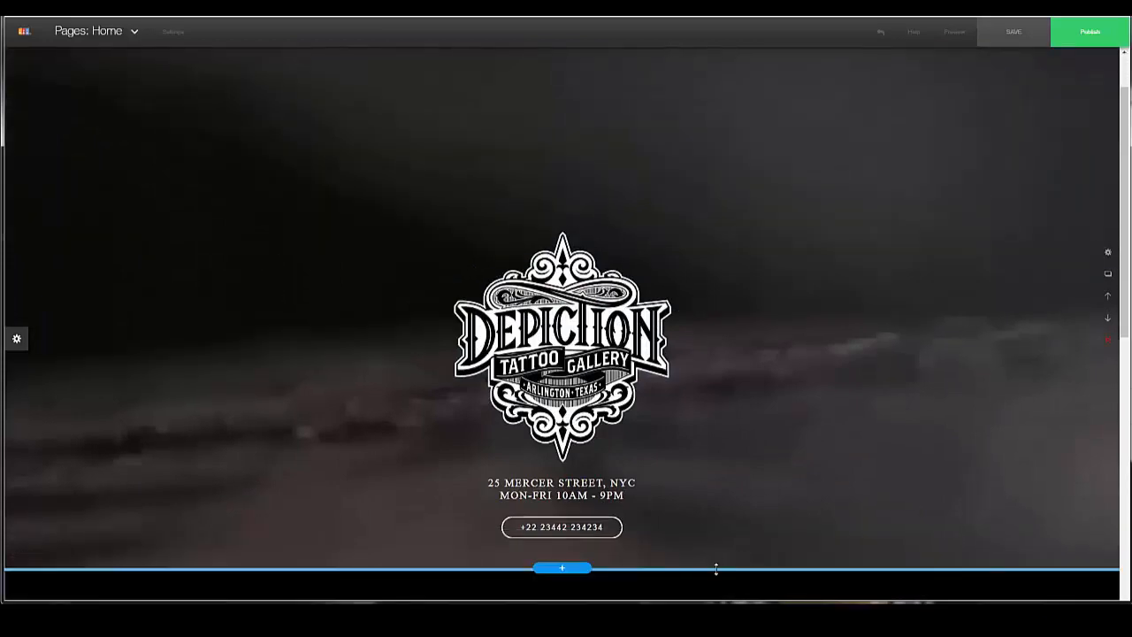
pyautogui.scroll(-3, 717, 558)
pyautogui.scroll(1, 731, 270)
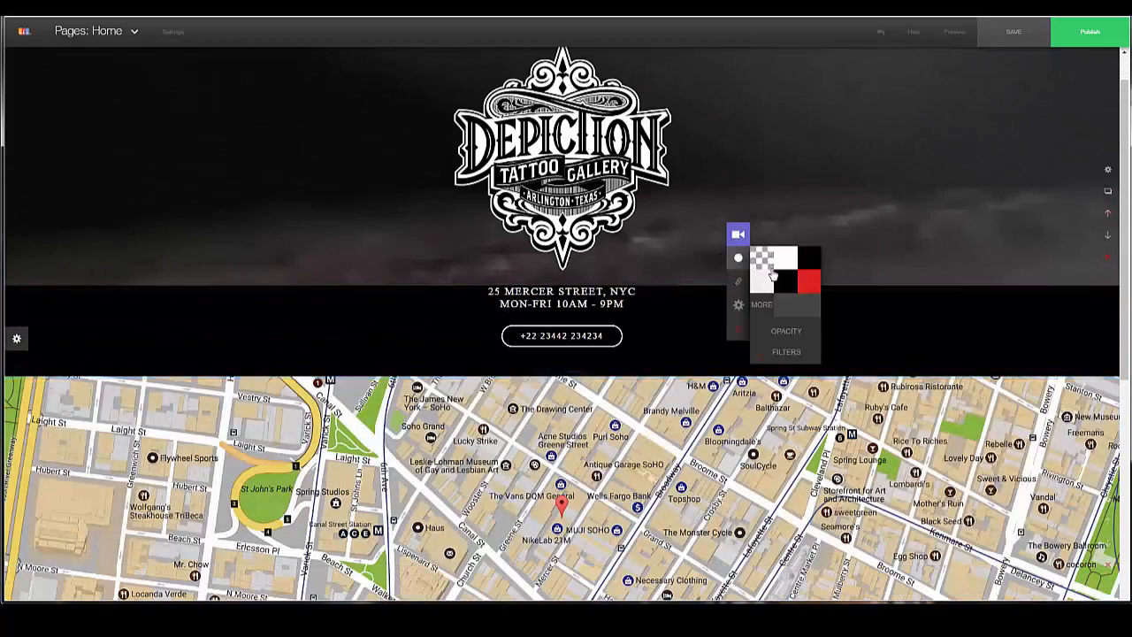
pyautogui.scroll(3, 739, 376)
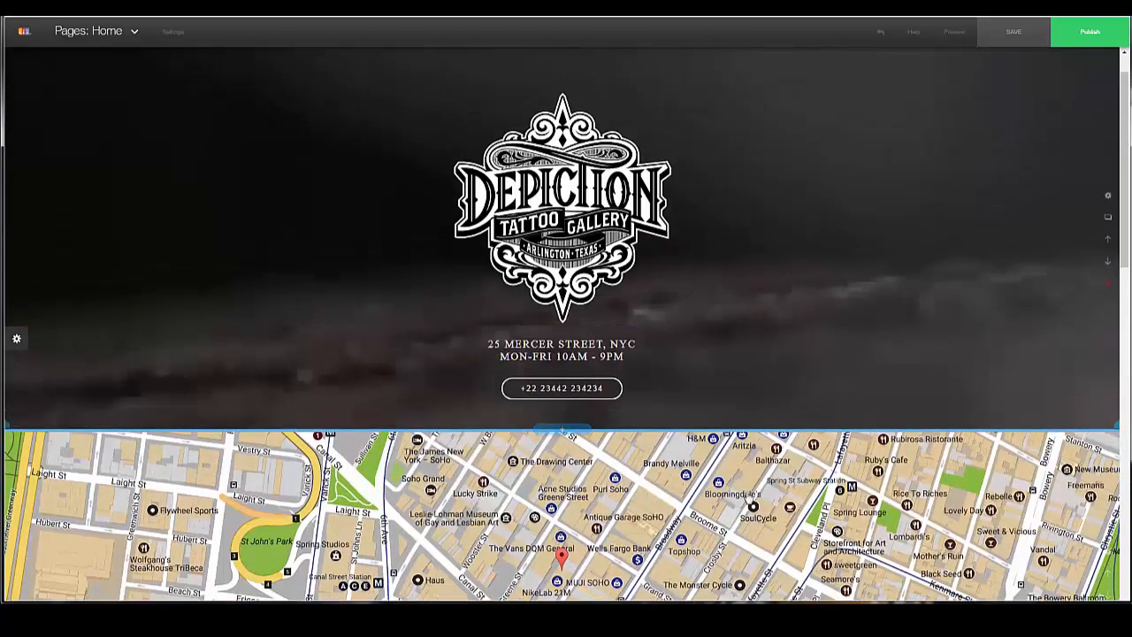
pyautogui.scroll(-2, 715, 374)
pyautogui.scroll(1, 713, 364)
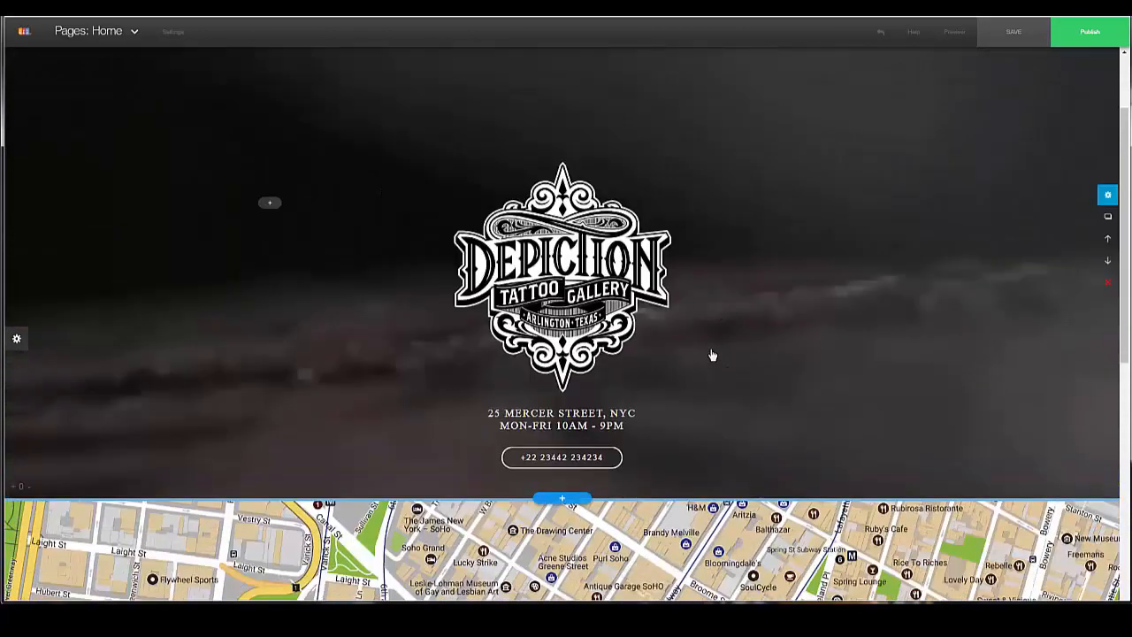
# Add a title element and a social icons element to the header item
pyautogui.scroll(2, 708, 329)
pyautogui.scroll(-1, 486, 301)
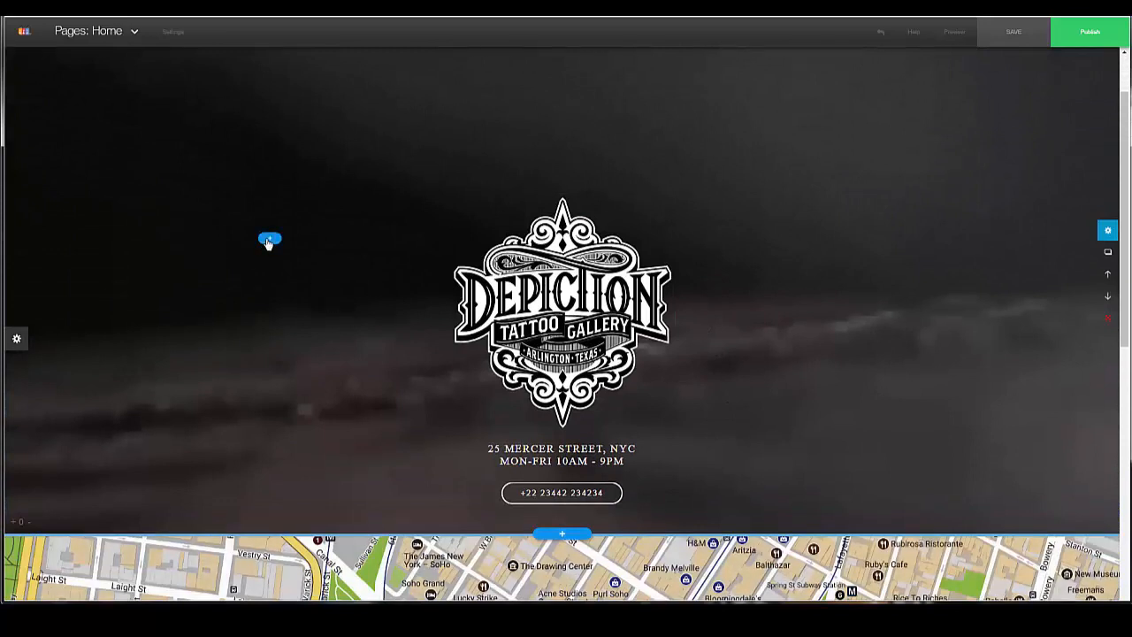
pyautogui.click(269, 239)
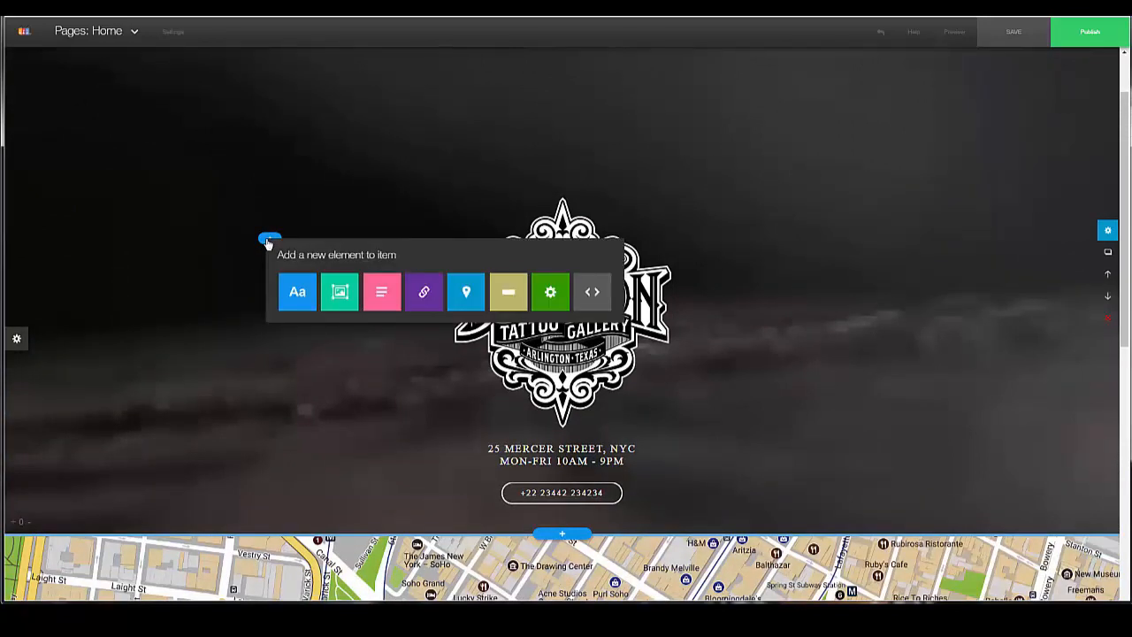
pyautogui.click(297, 295)
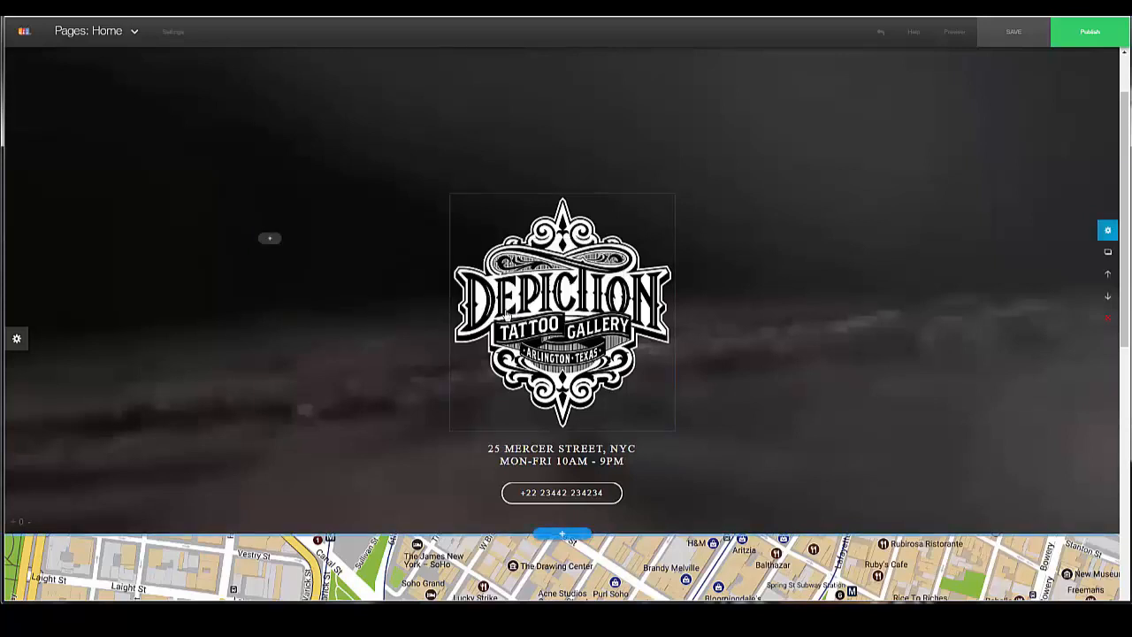
pyautogui.click(270, 239)
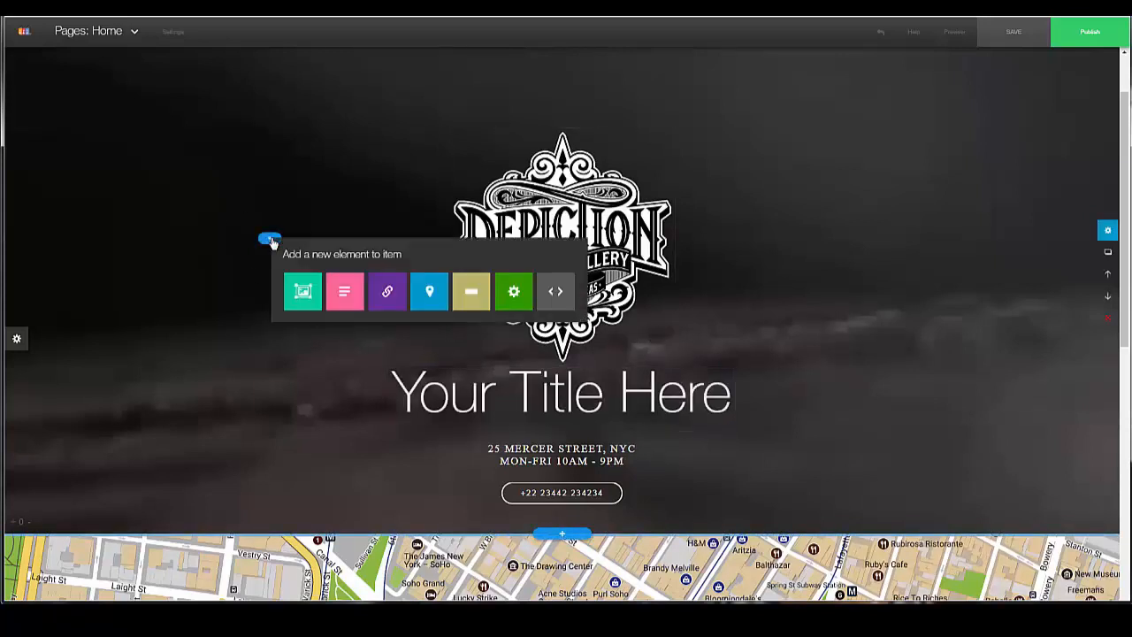
pyautogui.click(514, 293)
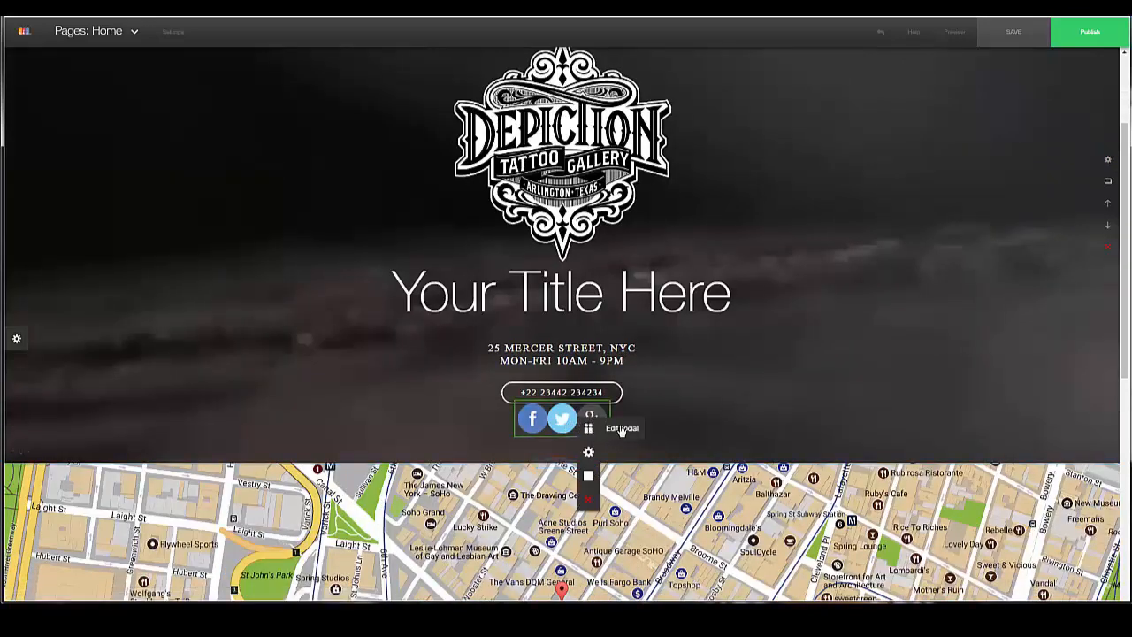
# Add a Phone link with a phone number to the header's social icons
pyautogui.click(600, 428)
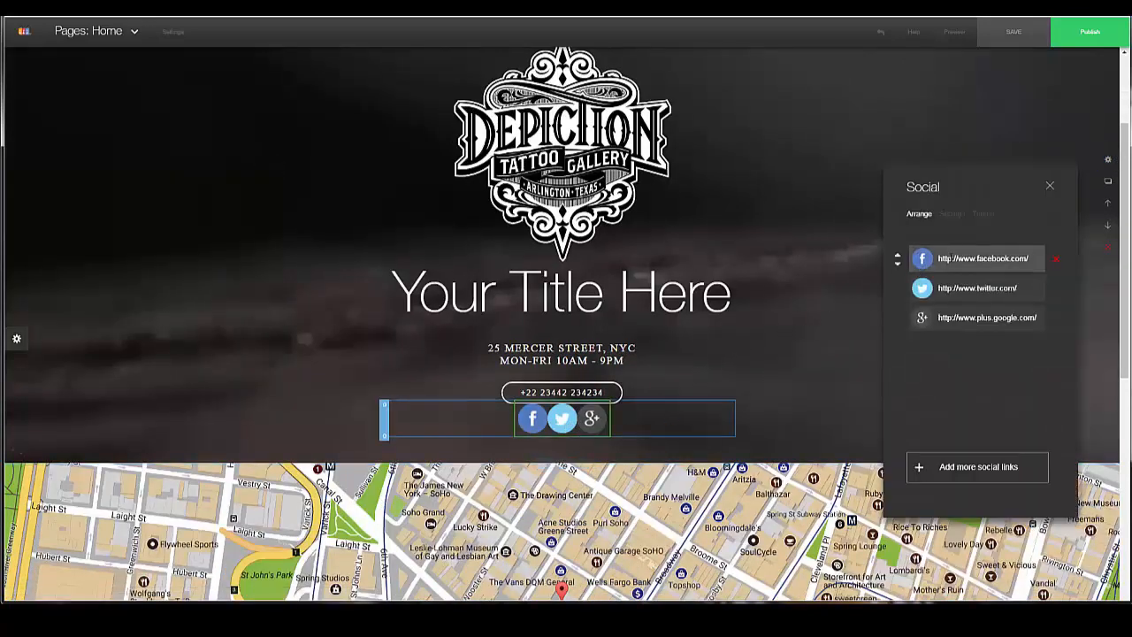
pyautogui.click(916, 469)
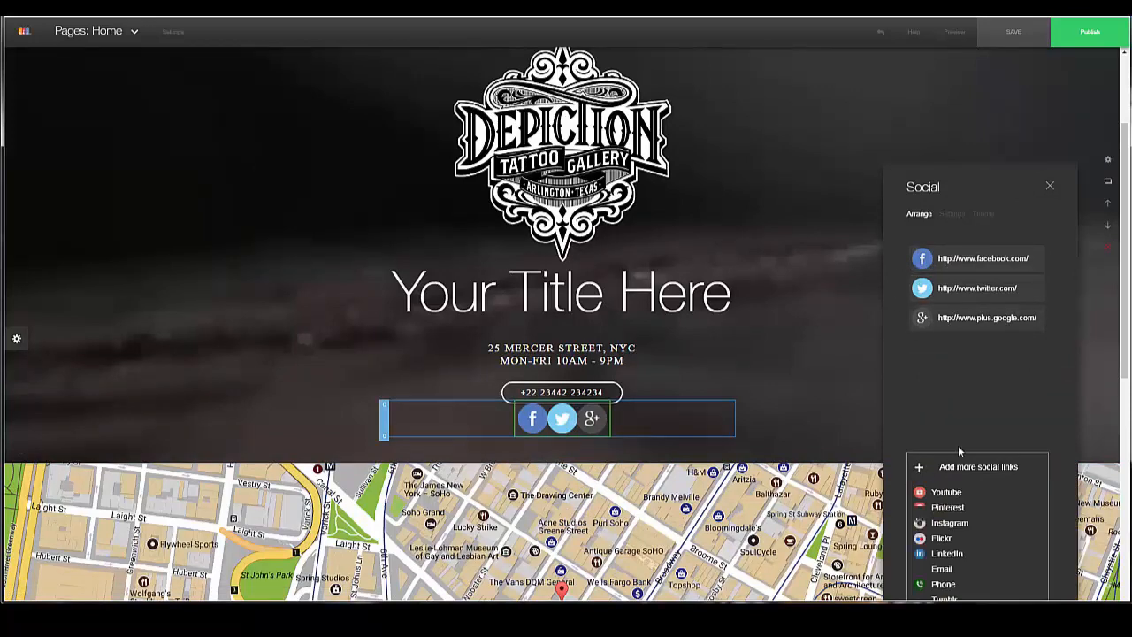
pyautogui.scroll(-2, 958, 445)
pyautogui.moveTo(944, 187); pyautogui.dragTo(893, 108)
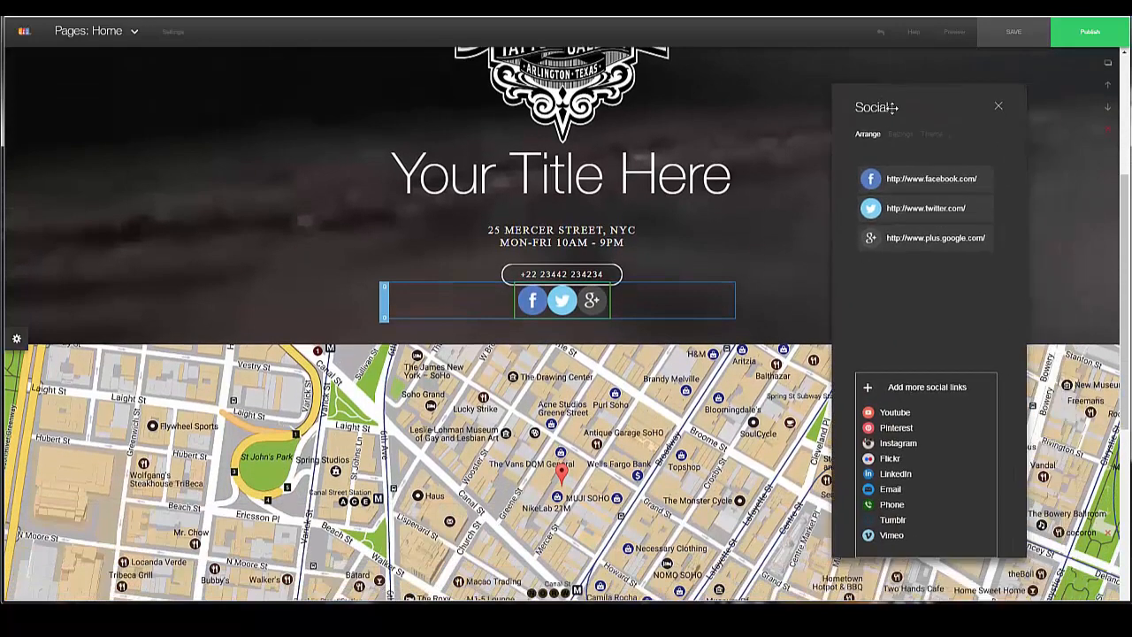
pyautogui.click(891, 506)
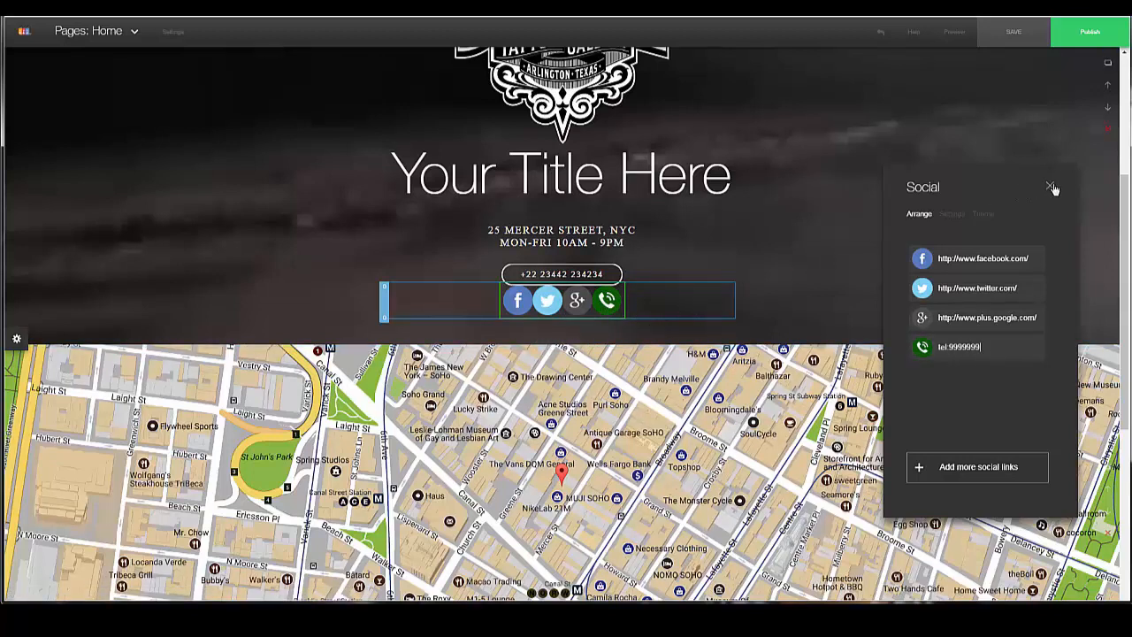
# Set the social icon size to 136 and remove the Facebook, Twitter and Google Plus links
pyautogui.click(953, 215)
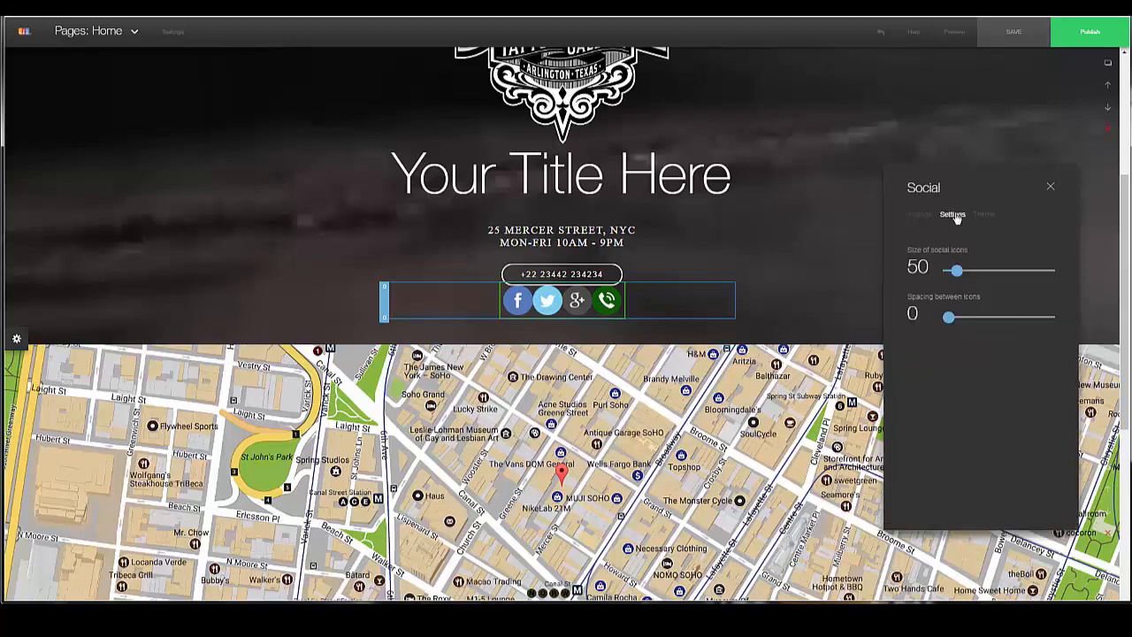
pyautogui.moveTo(957, 273); pyautogui.dragTo(980, 283)
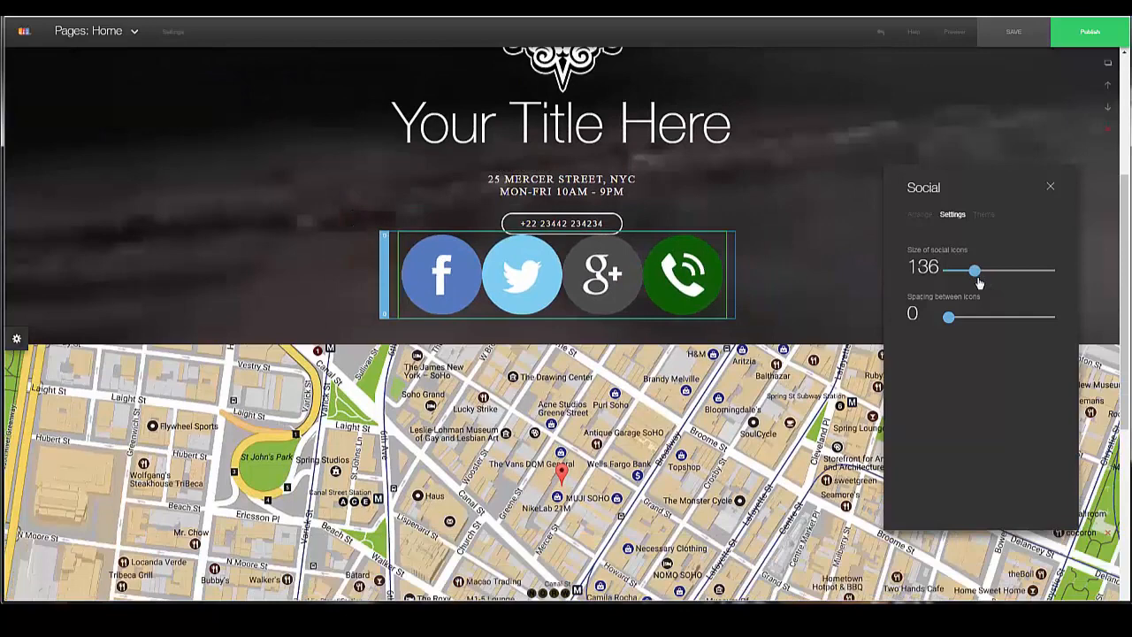
pyautogui.click(929, 218)
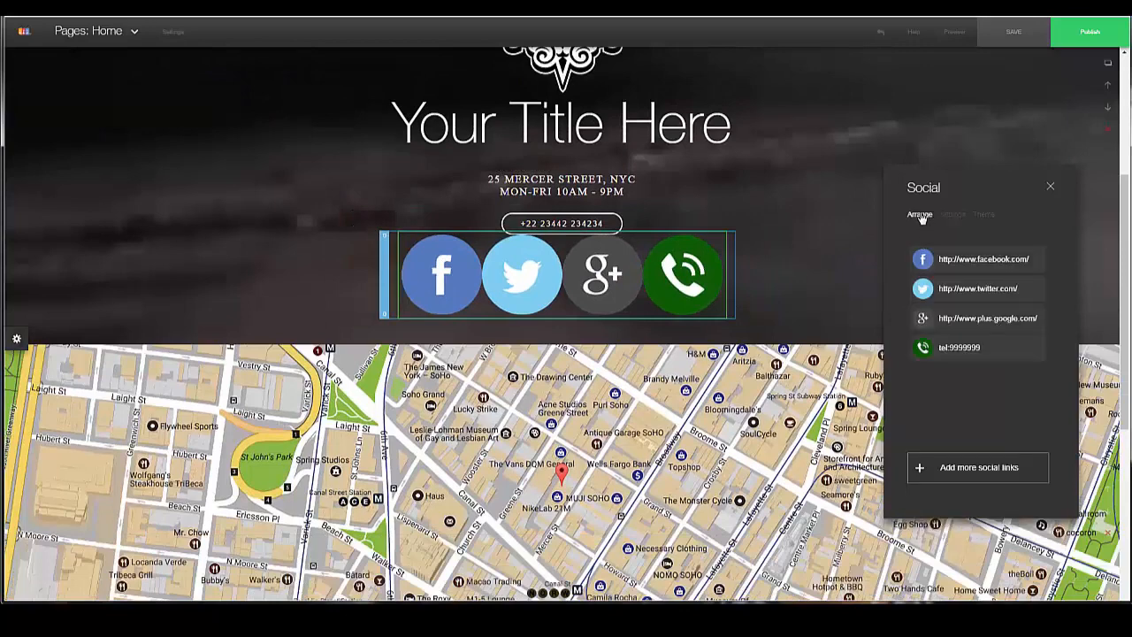
pyautogui.click(1057, 263)
pyautogui.click(1058, 261)
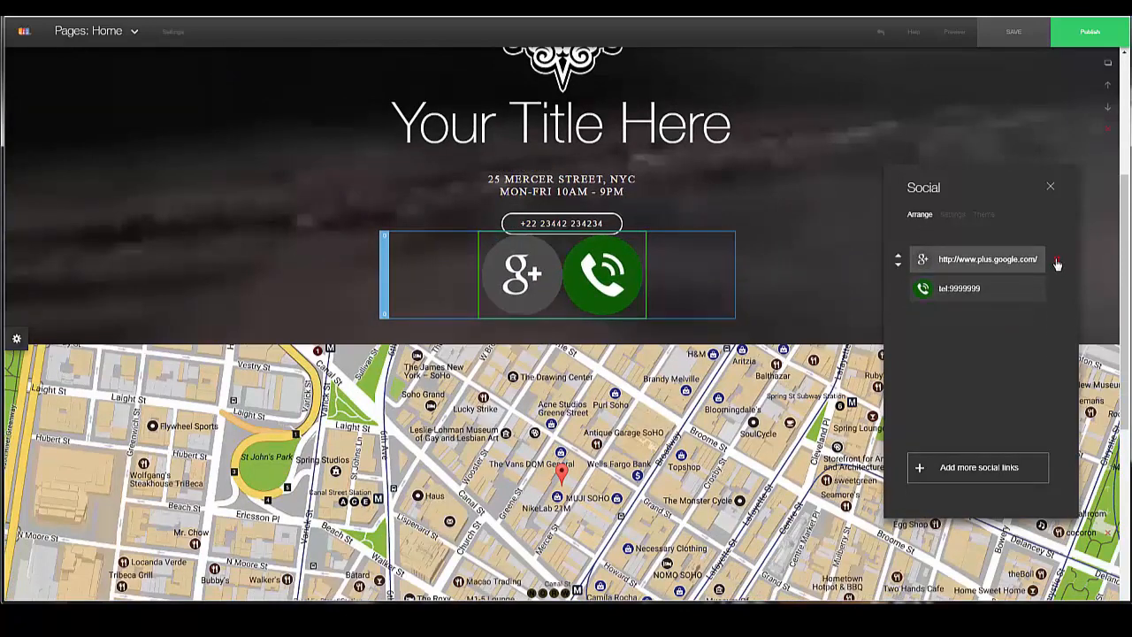
pyautogui.click(1059, 262)
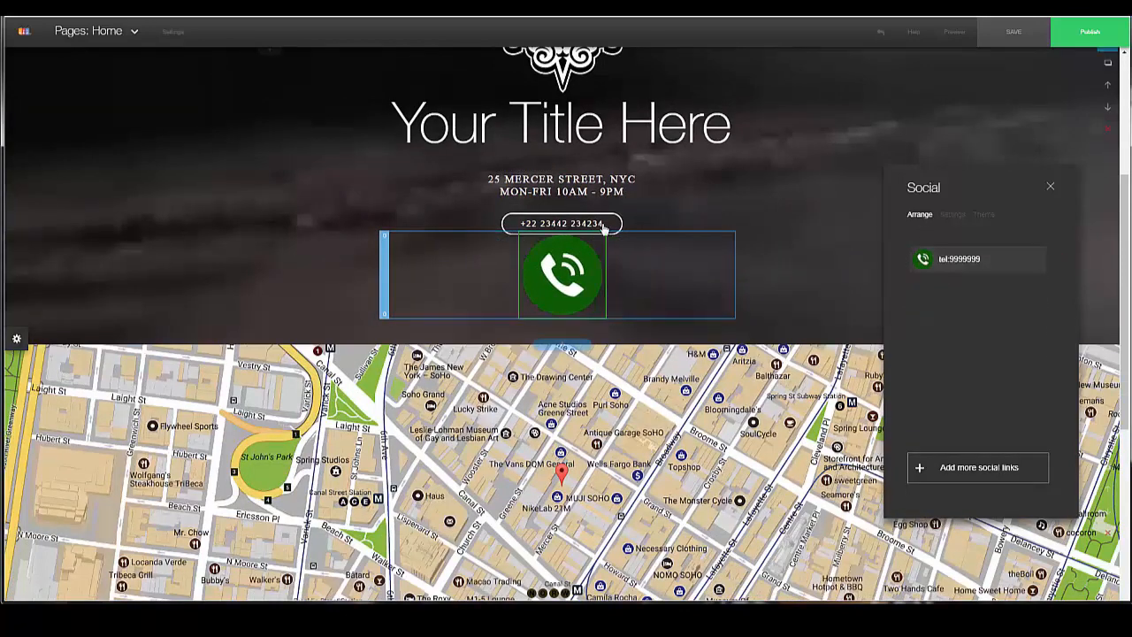
# Try the float color theme, set the social icons to the Squered color theme, and close the Social settings
pyautogui.click(984, 215)
pyautogui.click(974, 286)
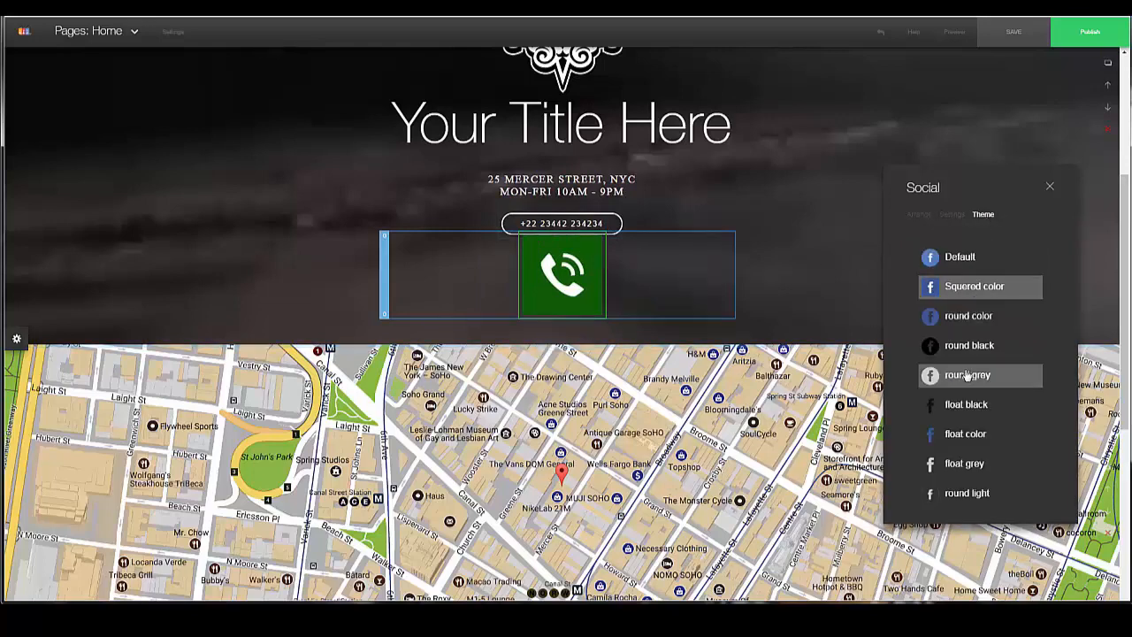
pyautogui.scroll(-1, 968, 398)
pyautogui.click(963, 433)
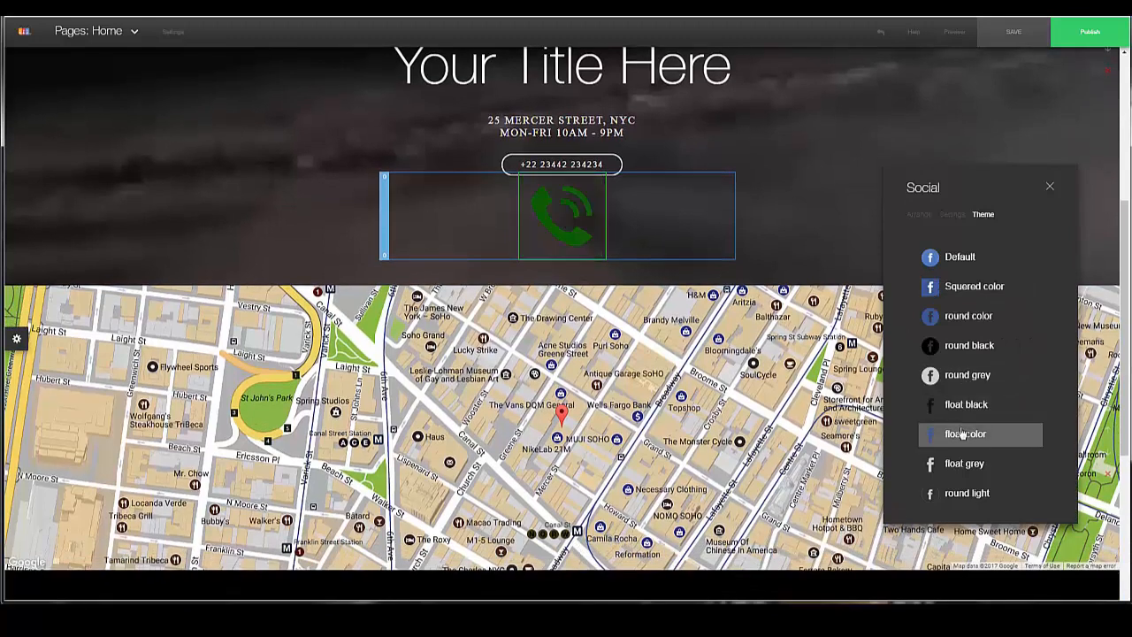
pyautogui.click(967, 286)
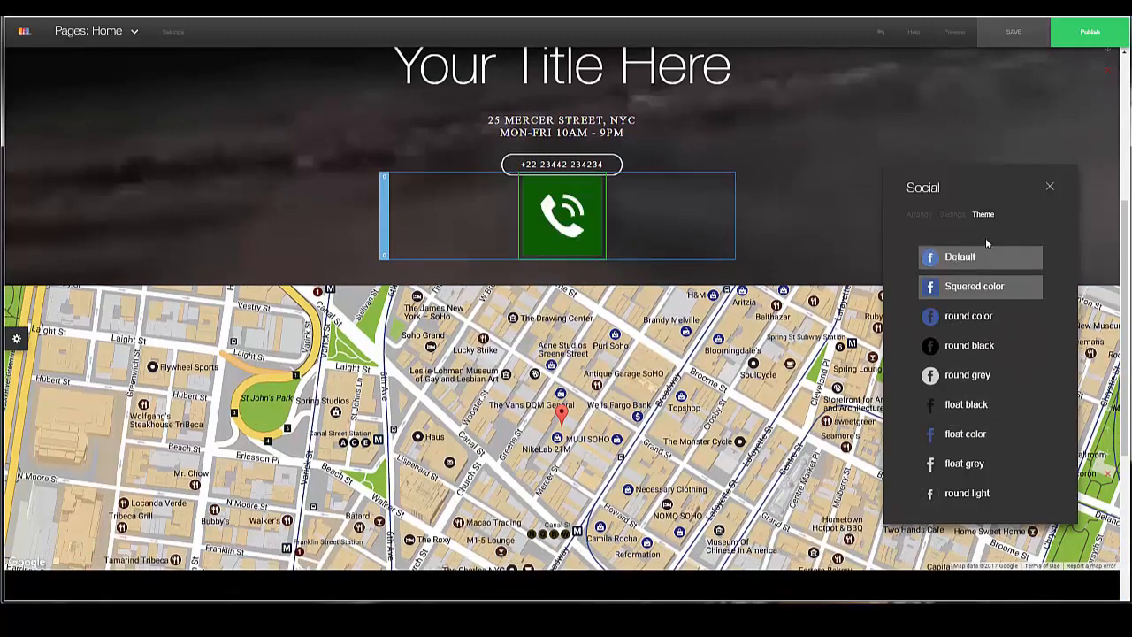
pyautogui.click(1050, 187)
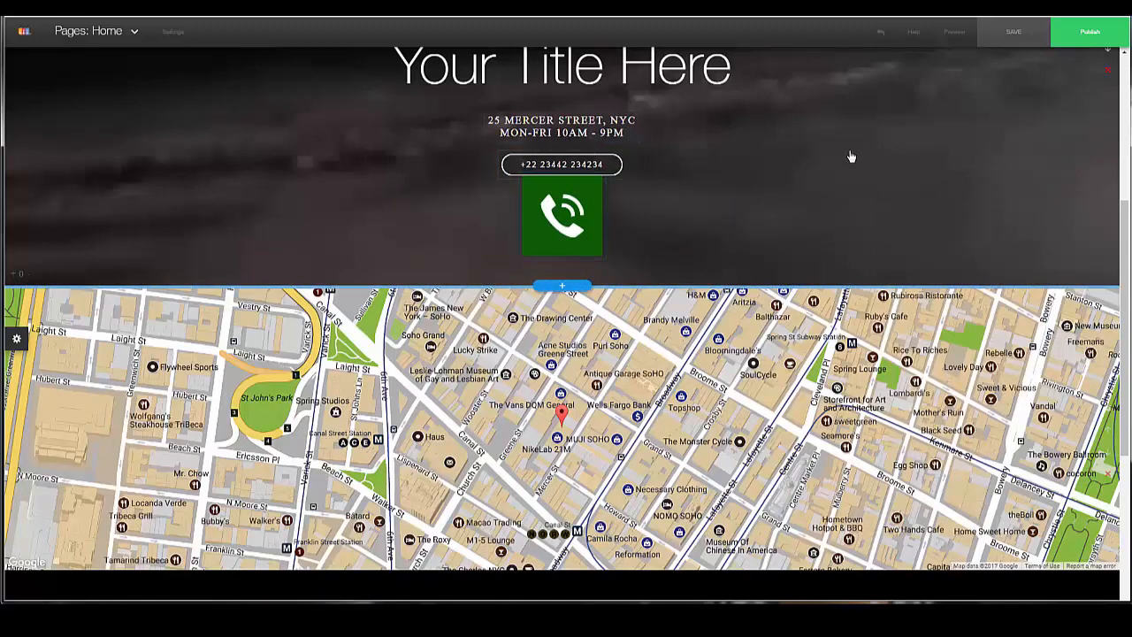
# In the slideshow's Pro settings, set the button spacing to top margin 10, top padding 15 and bottom margin 40
pyautogui.scroll(3, 968, 208)
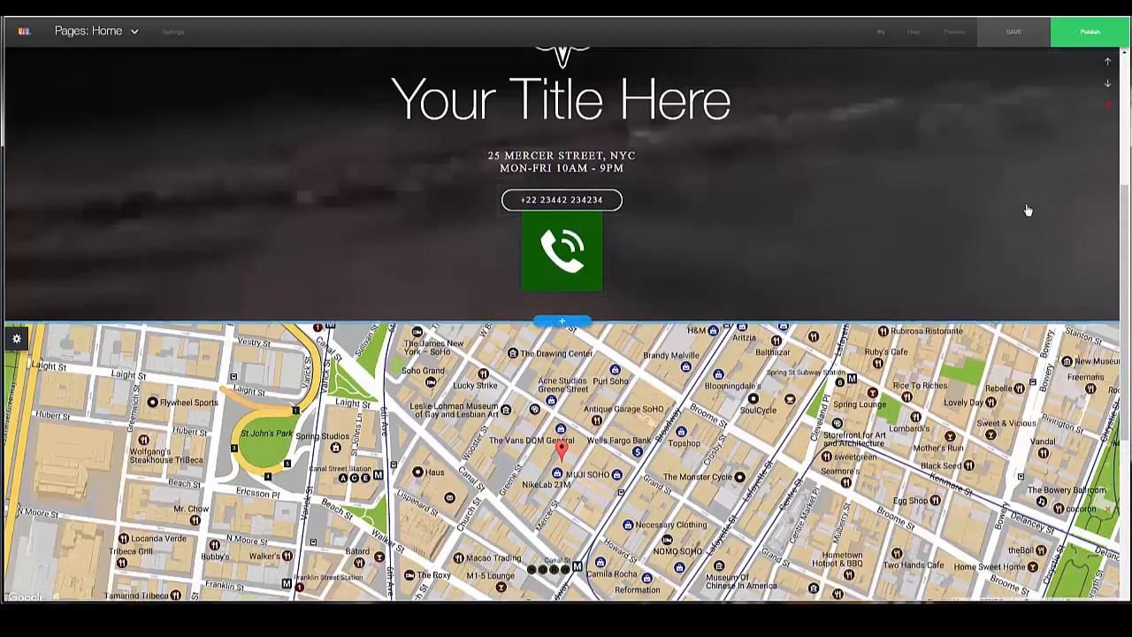
pyautogui.click(1108, 89)
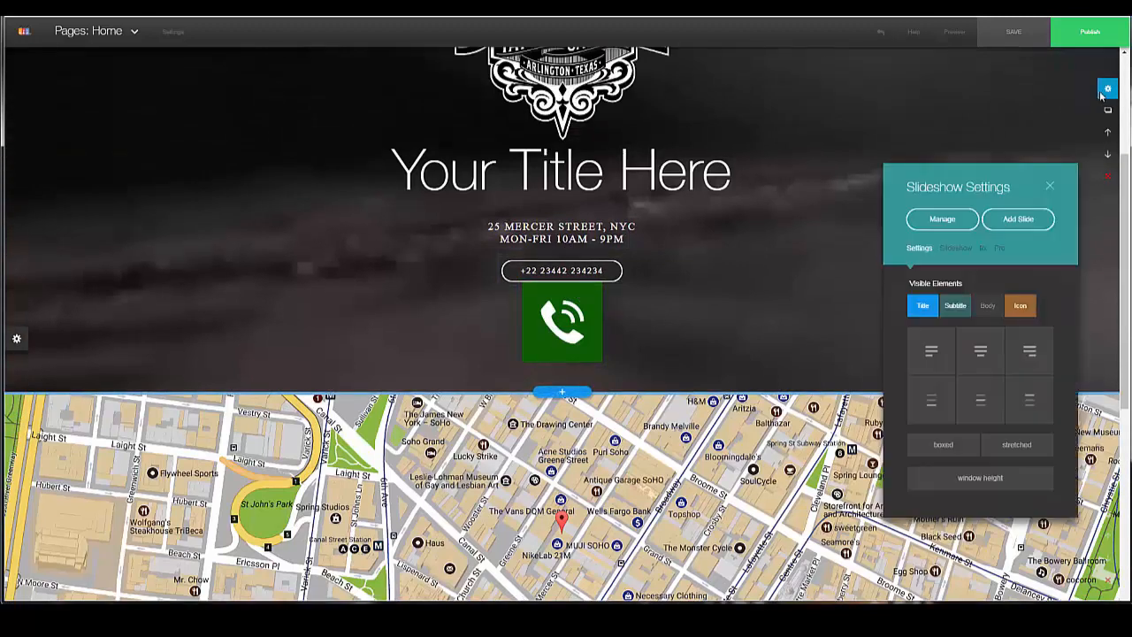
pyautogui.click(1001, 249)
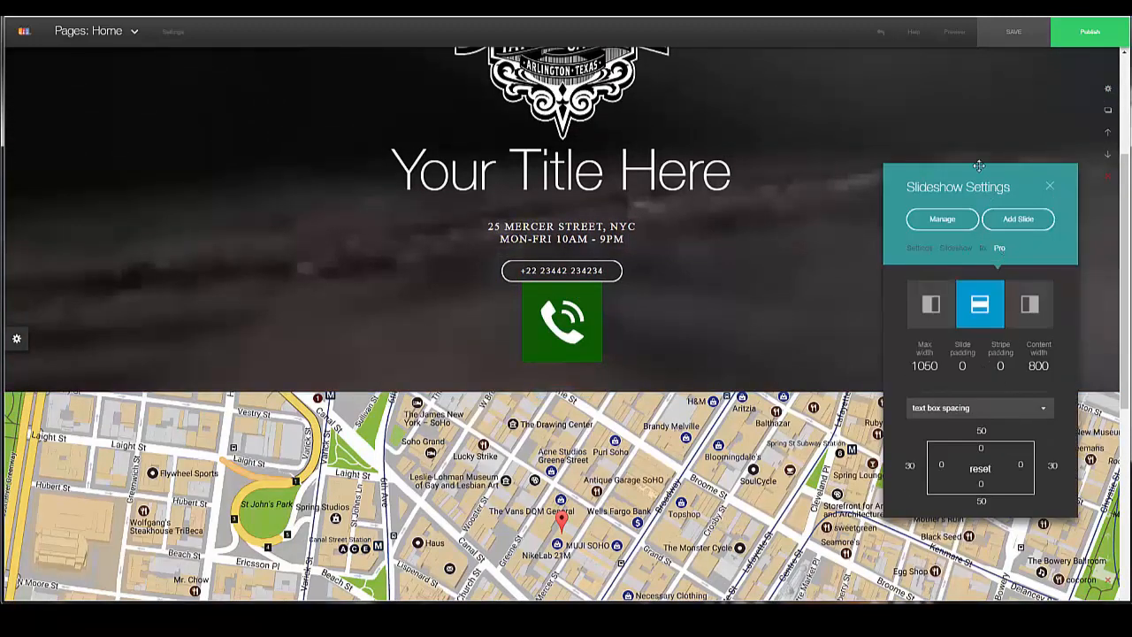
pyautogui.moveTo(980, 166); pyautogui.dragTo(958, 107)
pyautogui.click(1026, 352)
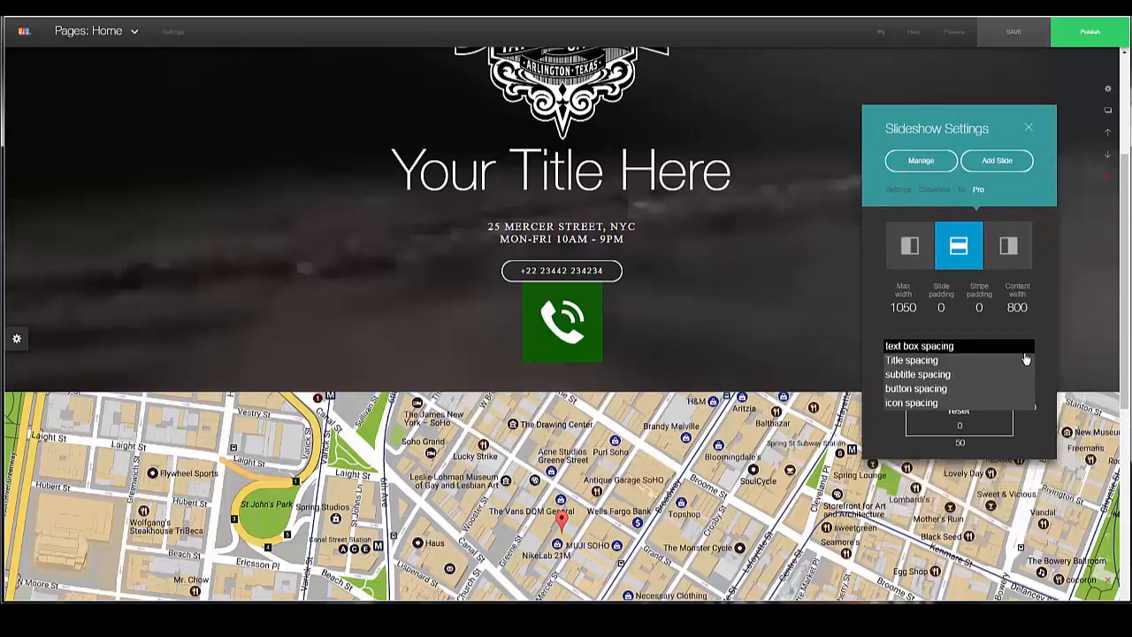
pyautogui.click(955, 391)
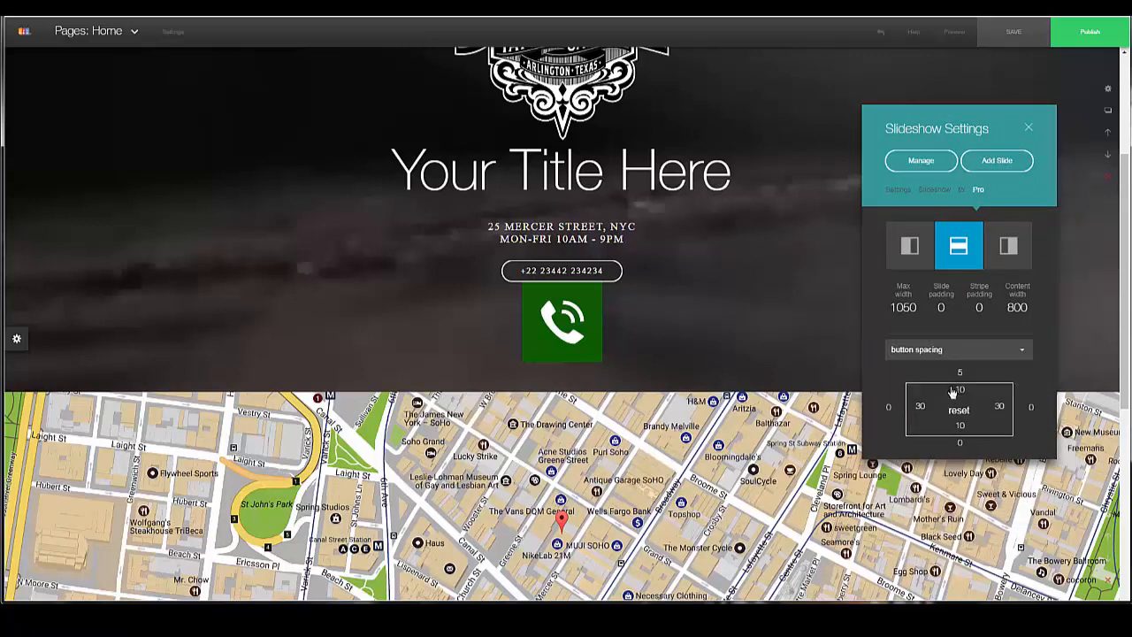
pyautogui.click(946, 397)
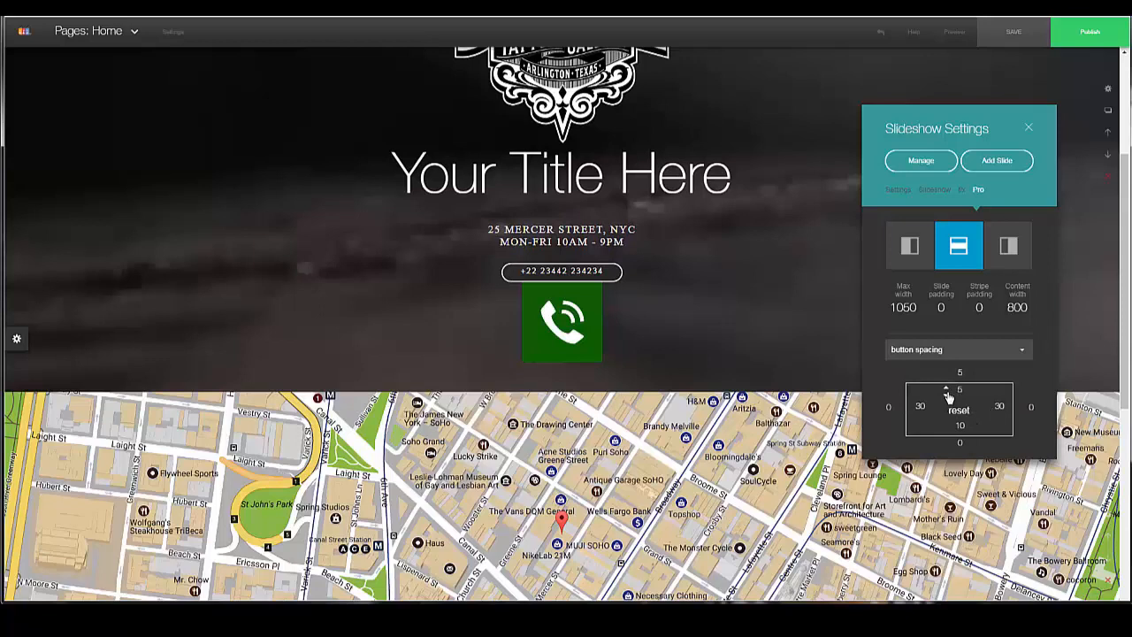
pyautogui.click(953, 410)
pyautogui.click(947, 445)
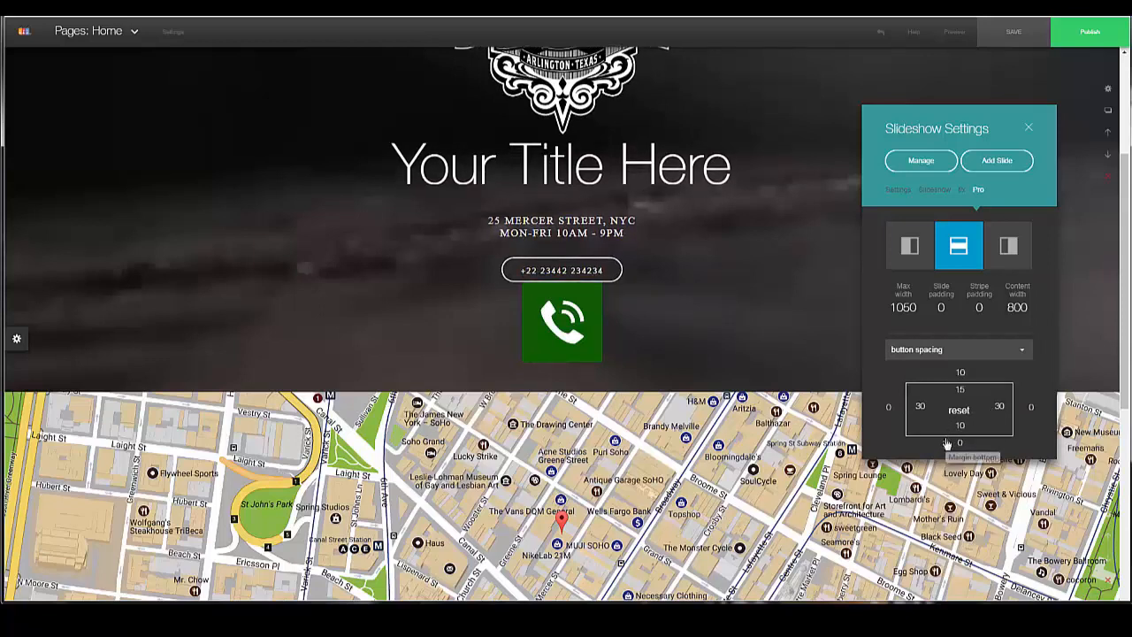
pyautogui.click(948, 445)
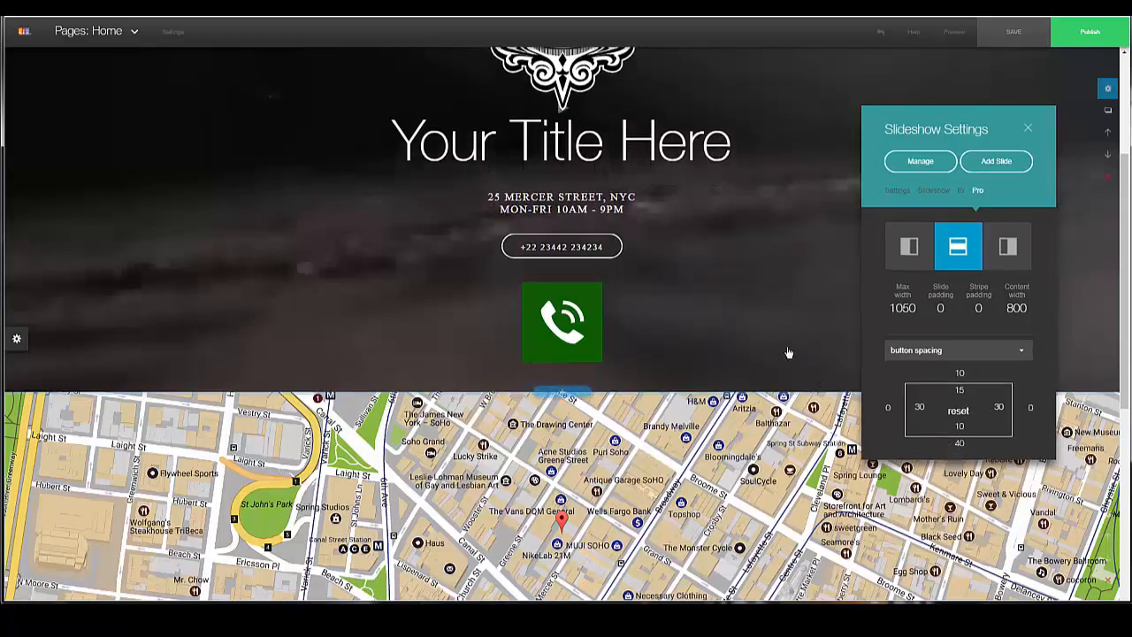
pyautogui.click(1028, 130)
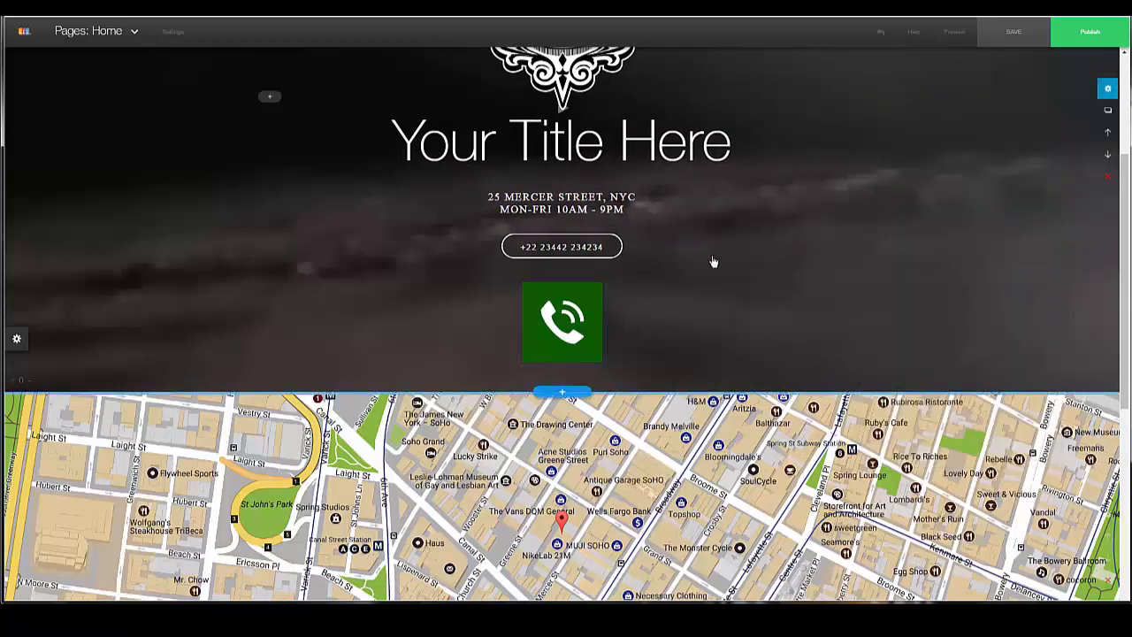
# Delete the phone icon's social element from the header
pyautogui.scroll(1, 714, 262)
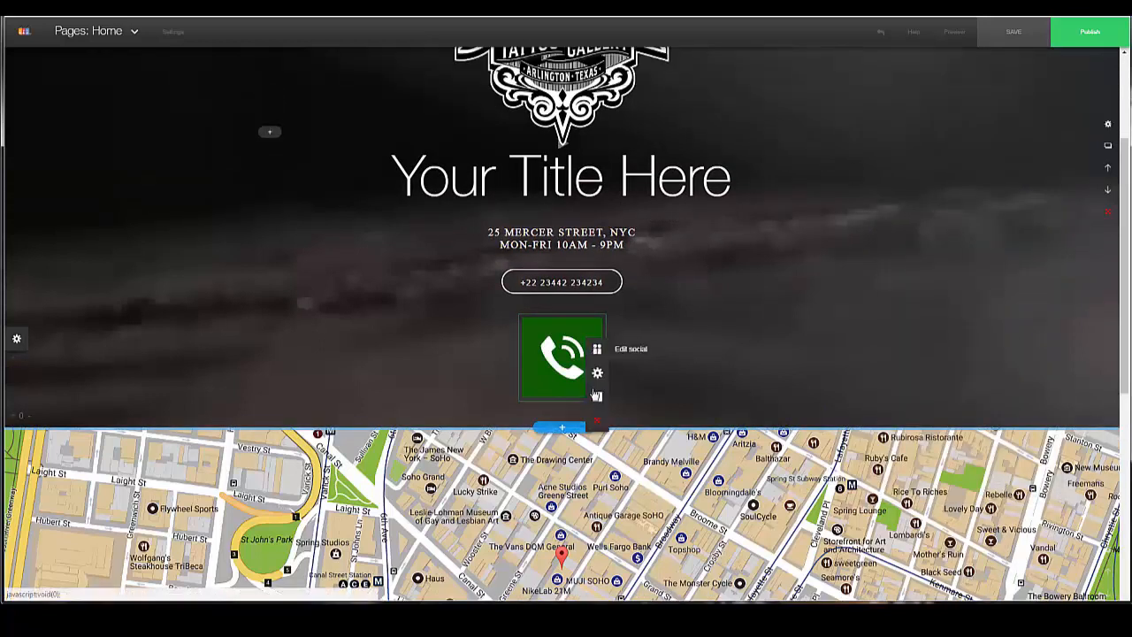
pyautogui.click(629, 422)
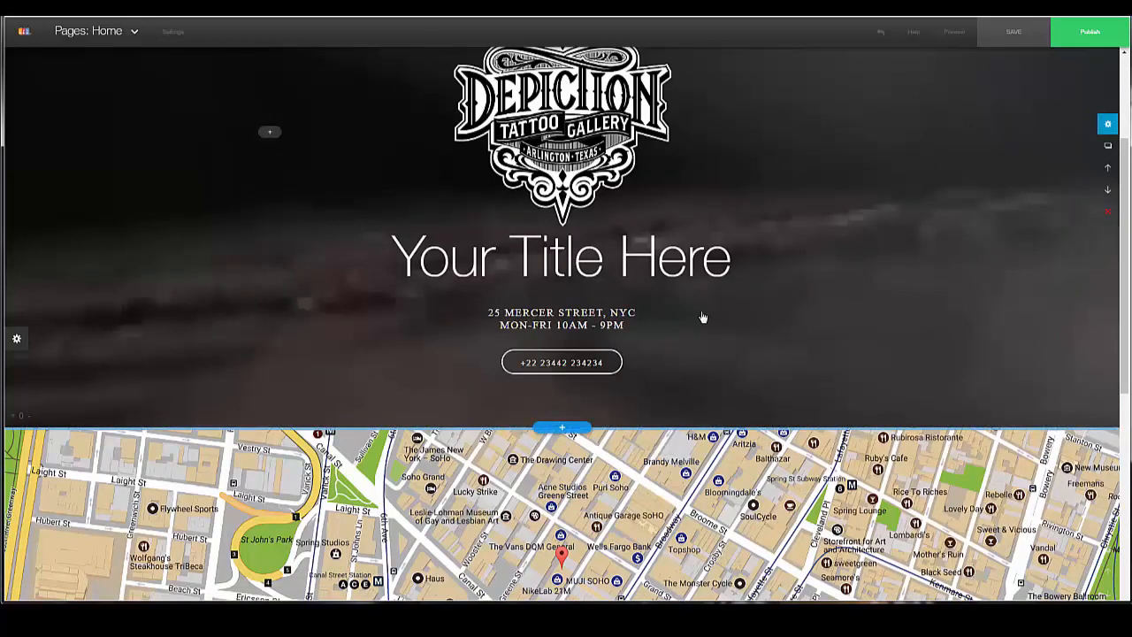
pyautogui.scroll(-2, 769, 266)
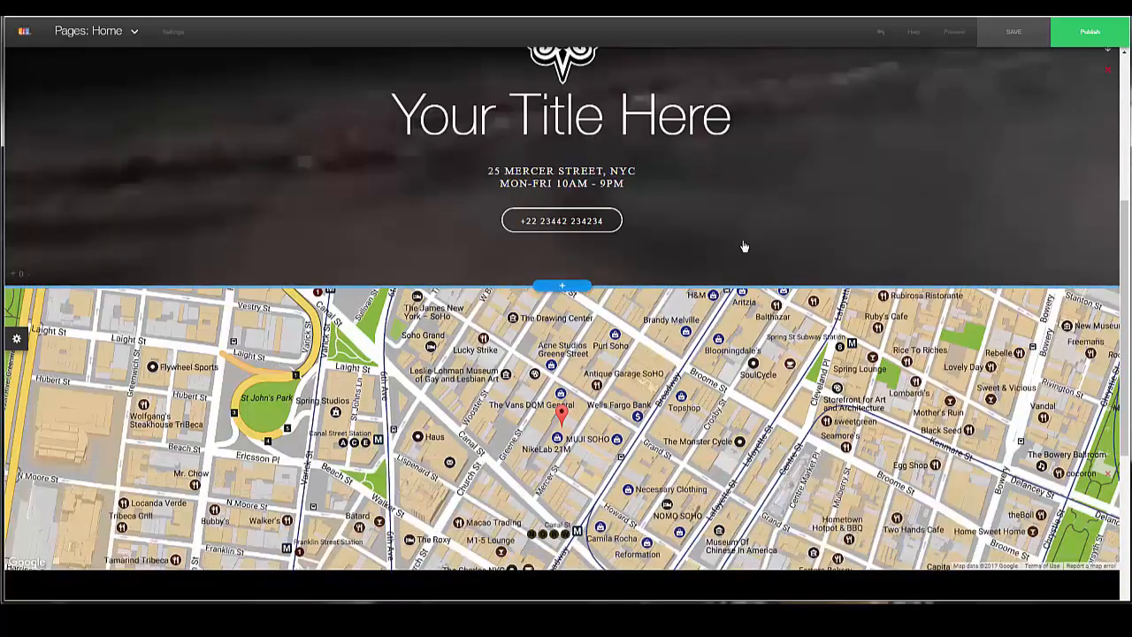
pyautogui.scroll(3, 738, 245)
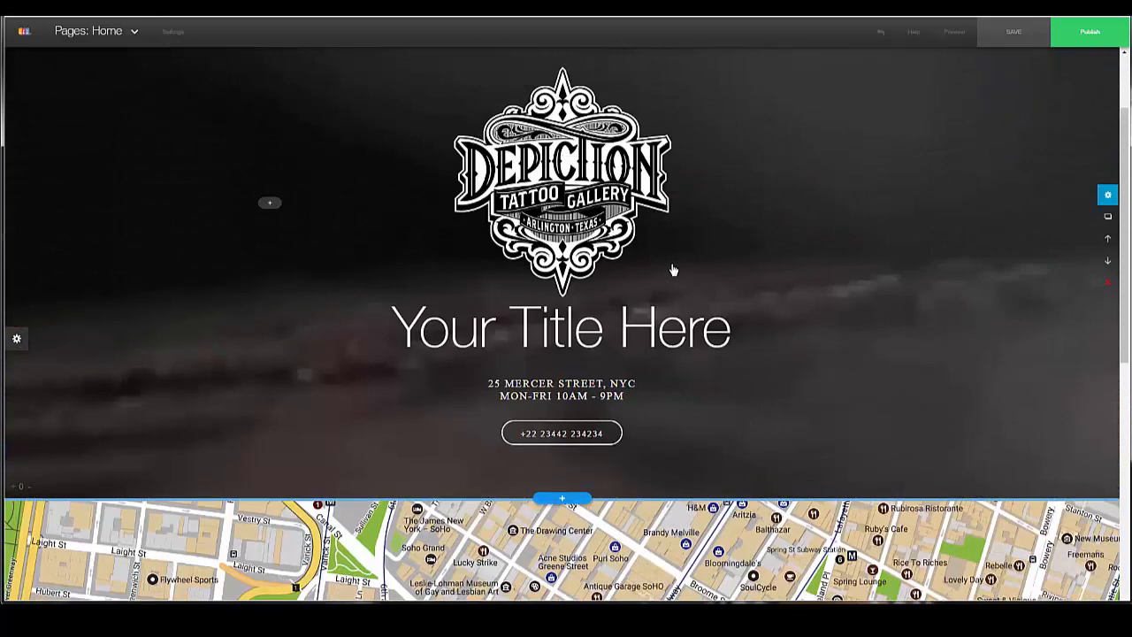
# Restore the deleted social element by reverting to the Added social entry in the History, and close the History
pyautogui.hotkey('alt', 'z')
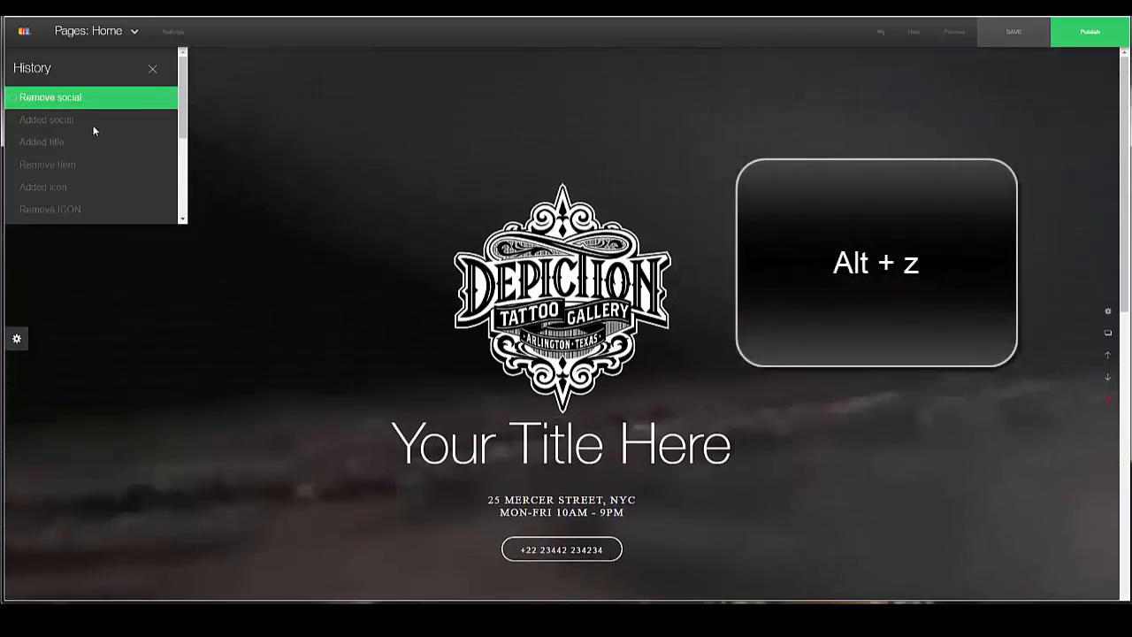
pyautogui.click(92, 122)
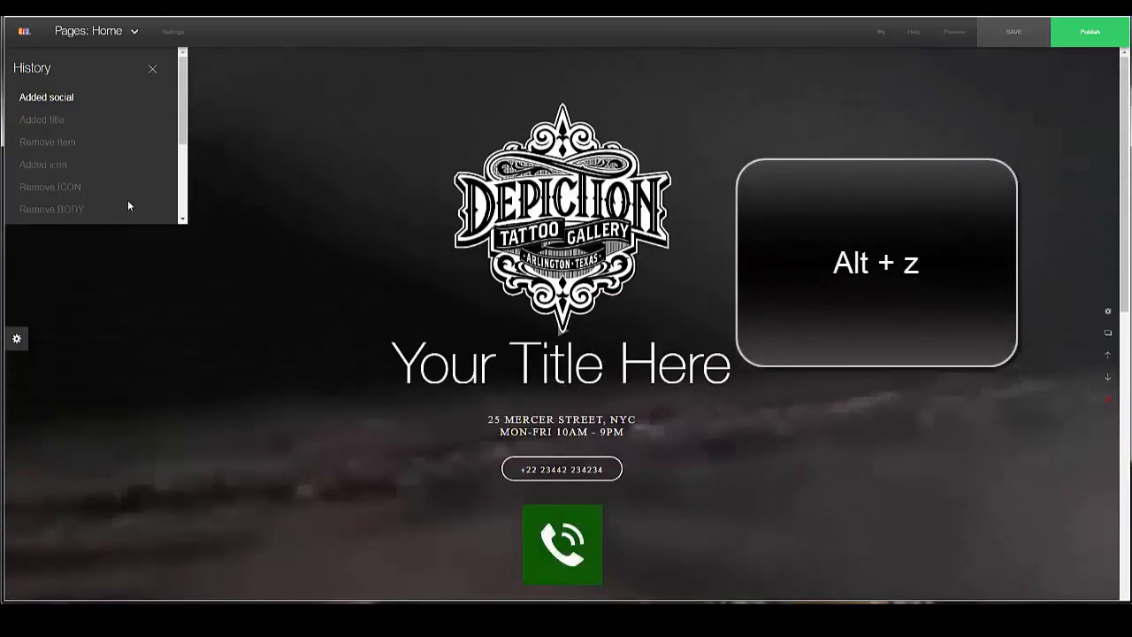
pyautogui.click(152, 71)
# Try the Icy Blue and Grayscale styles on the location map, set its style to Midnight Commander, and save the map
pyautogui.scroll(-5, 841, 369)
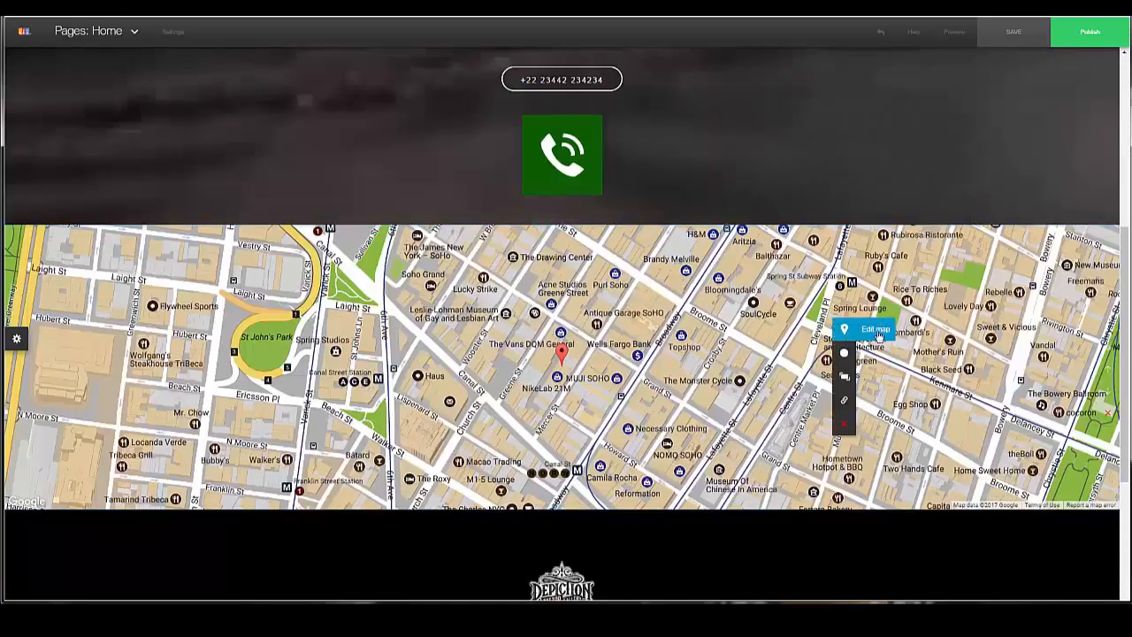
pyautogui.click(876, 331)
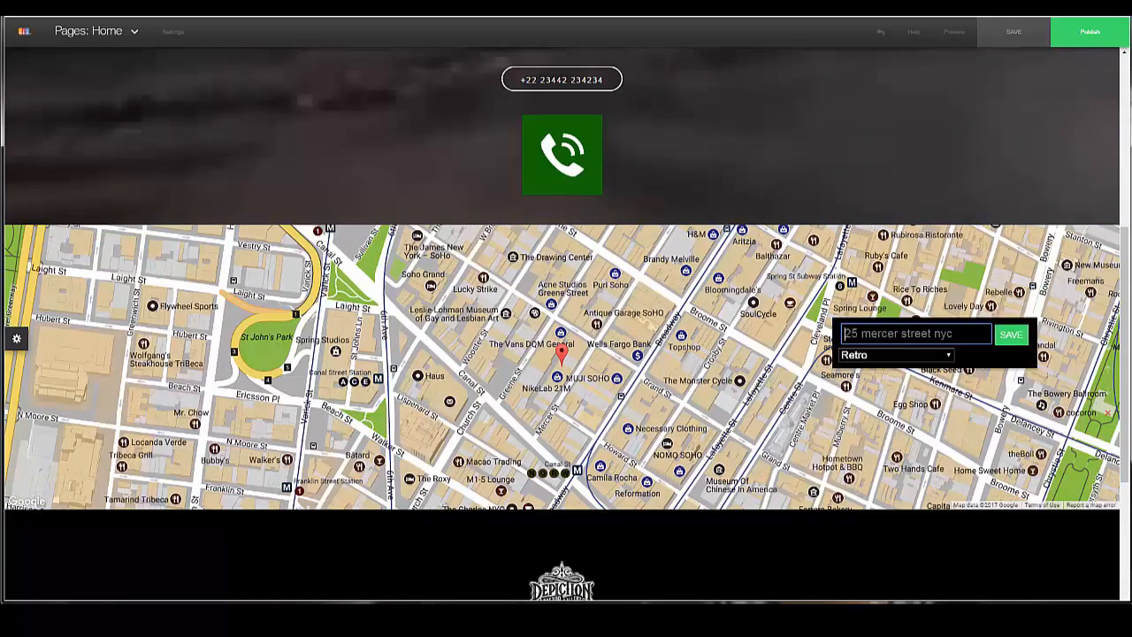
pyautogui.click(950, 357)
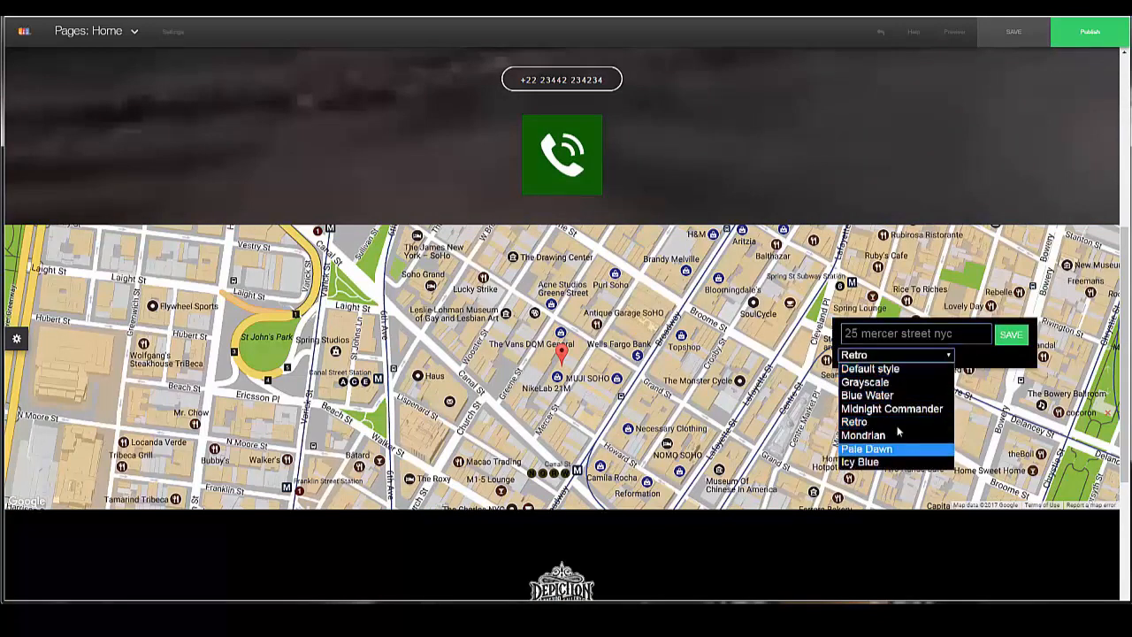
pyautogui.click(892, 462)
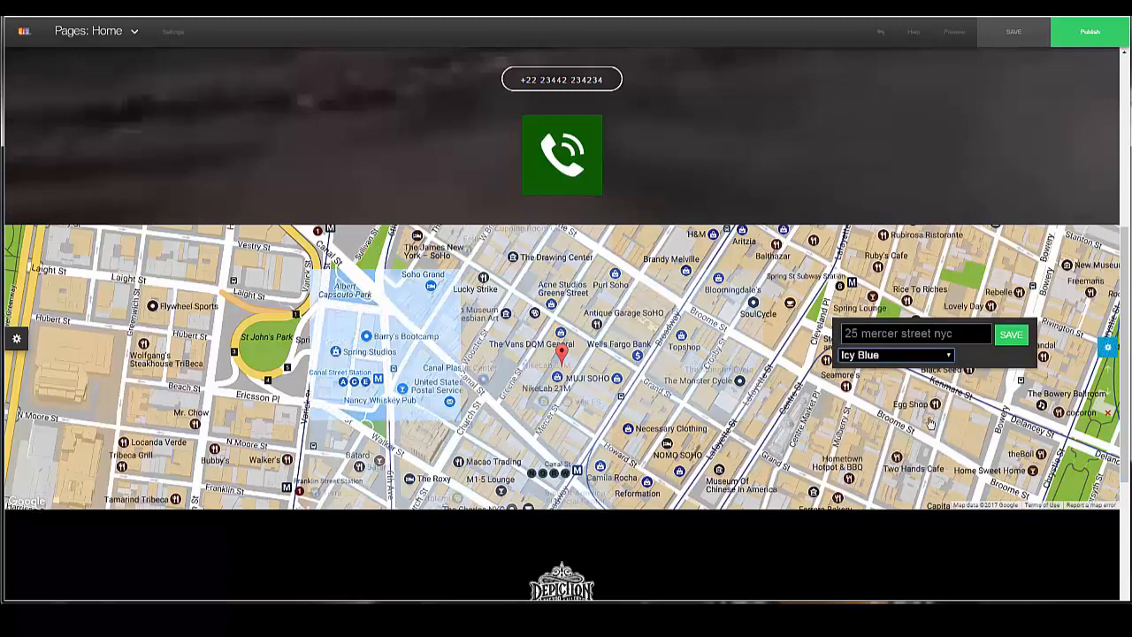
pyautogui.click(951, 357)
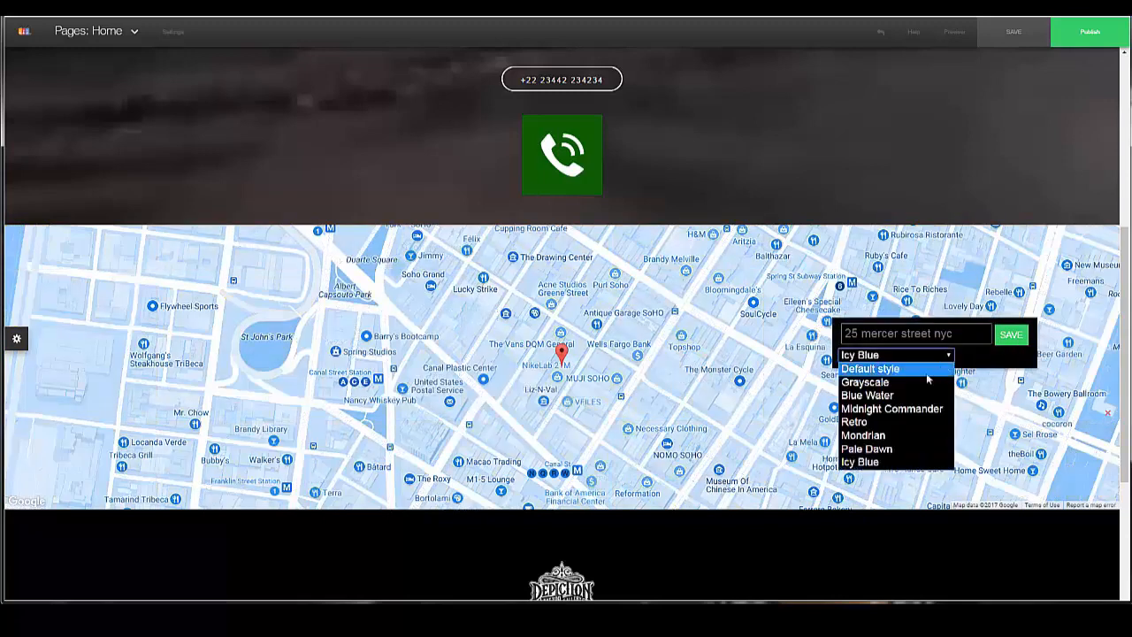
pyautogui.click(872, 381)
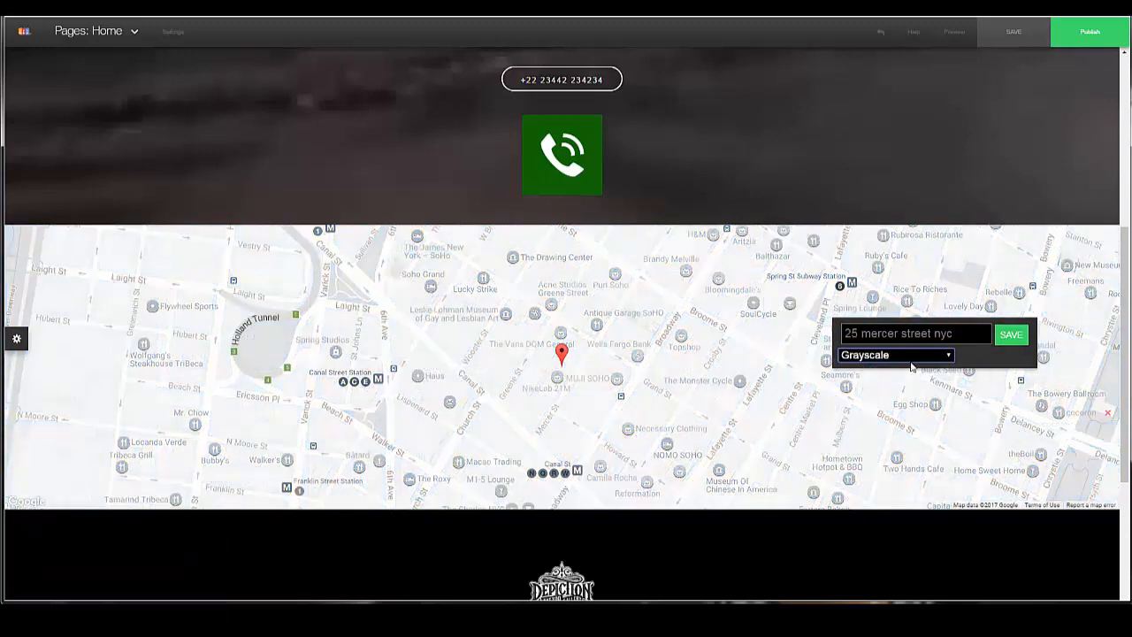
pyautogui.click(947, 358)
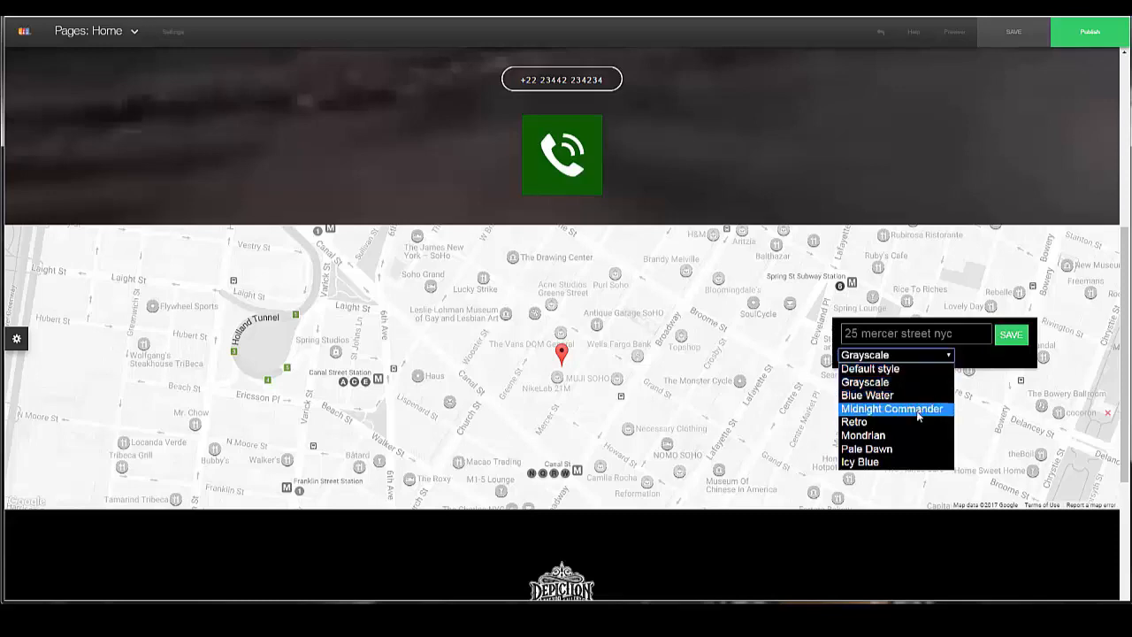
pyautogui.click(920, 409)
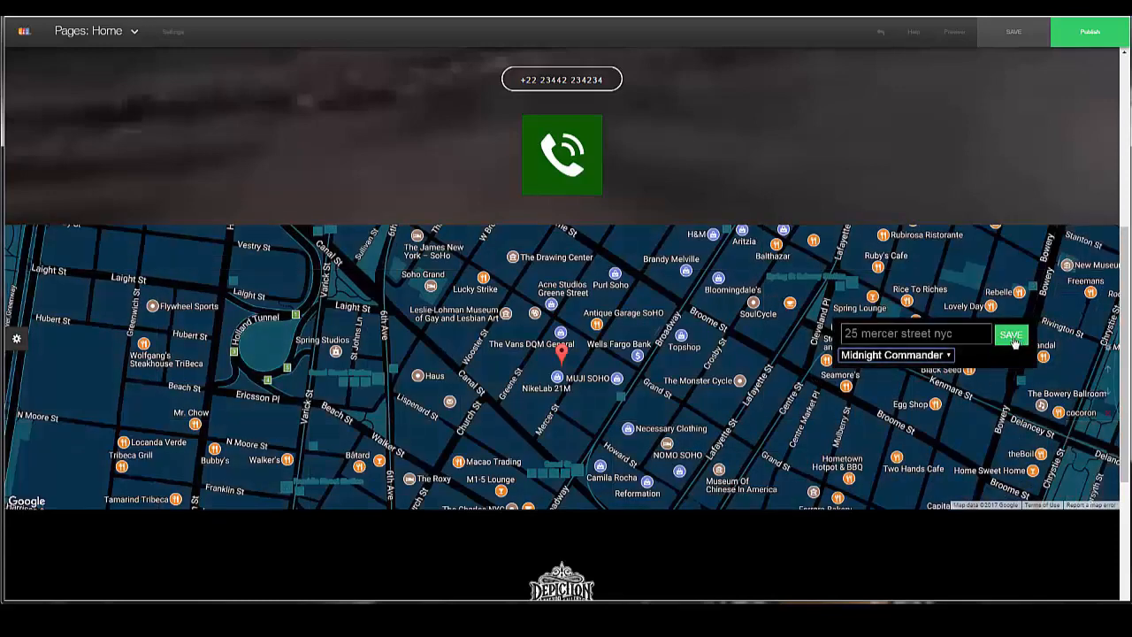
pyautogui.click(1011, 336)
# View the slideshow settings of the black logo and address section below the map, and close them
pyautogui.scroll(-1, 693, 325)
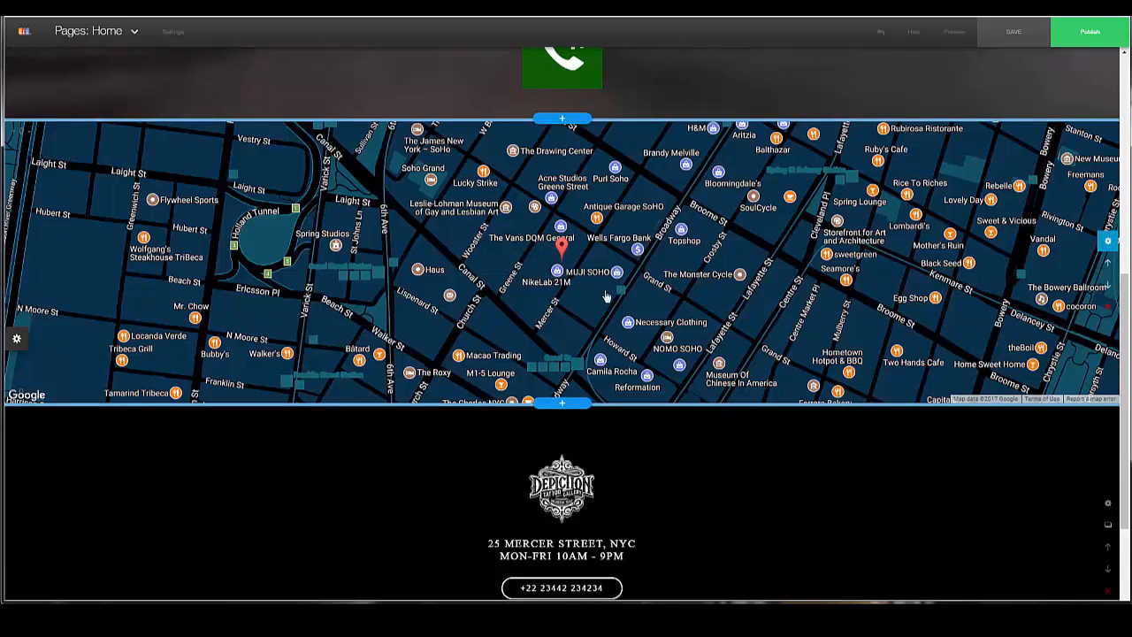
pyautogui.scroll(-5, 664, 343)
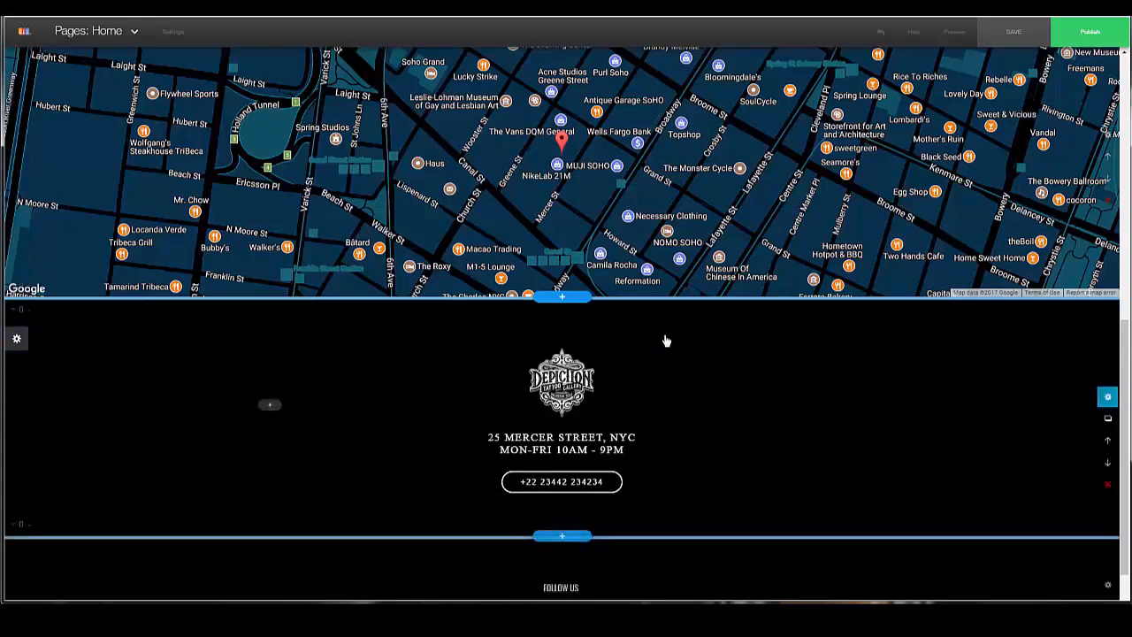
pyautogui.click(1108, 296)
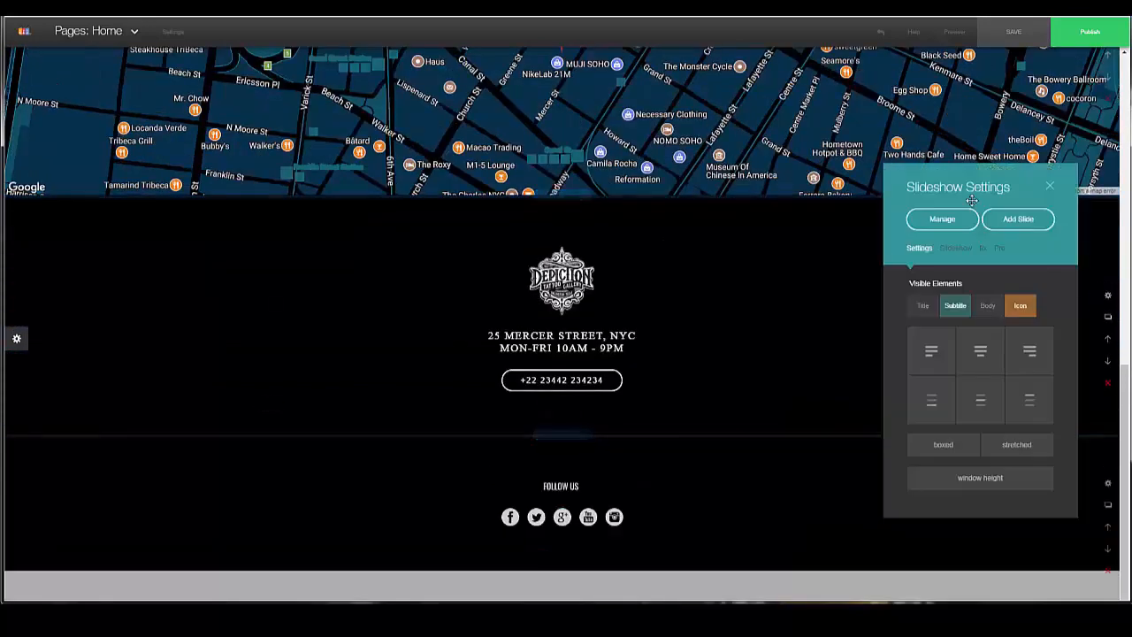
pyautogui.click(1050, 188)
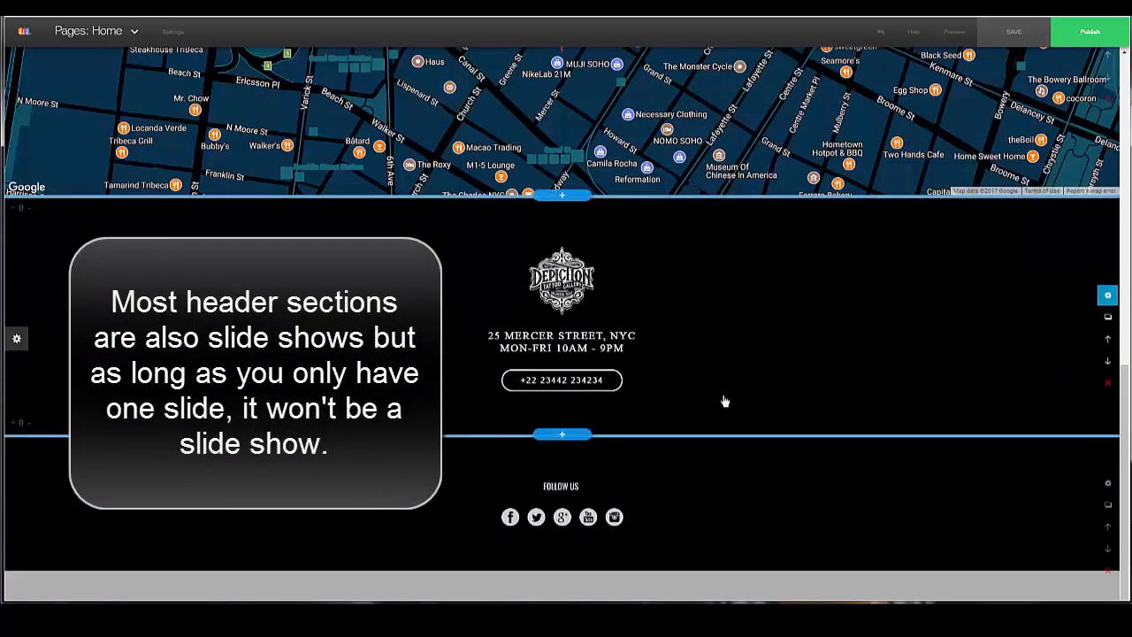
pyautogui.scroll(1, 644, 359)
pyautogui.scroll(-1, 566, 430)
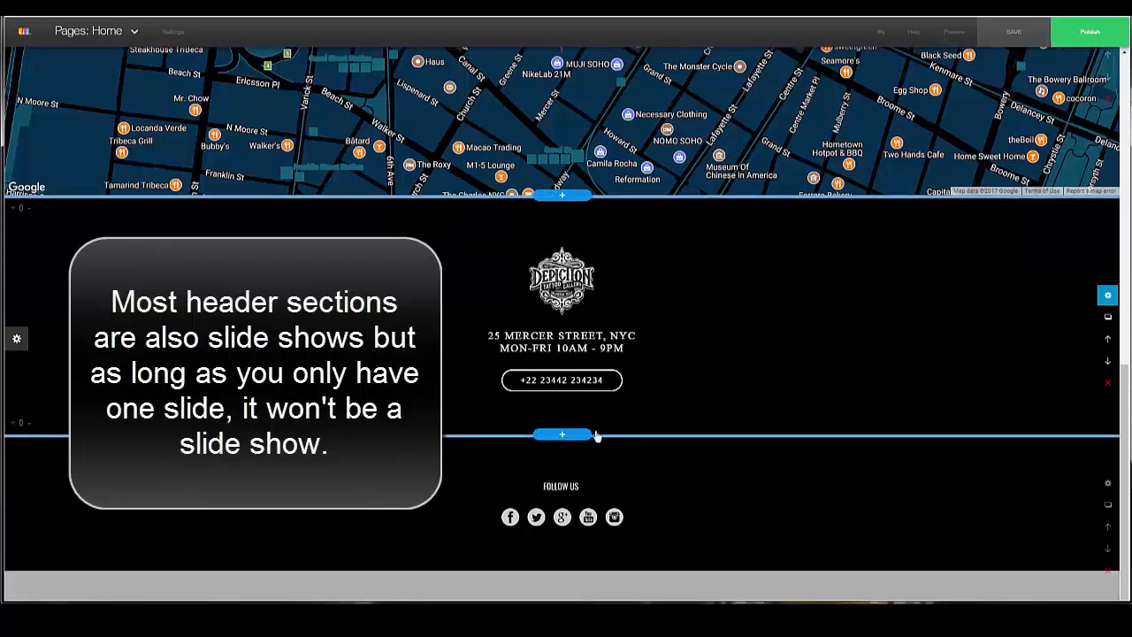
# Open the new-section picker between the address section and the Follow Us section, and browse the Header designs
pyautogui.click(550, 430)
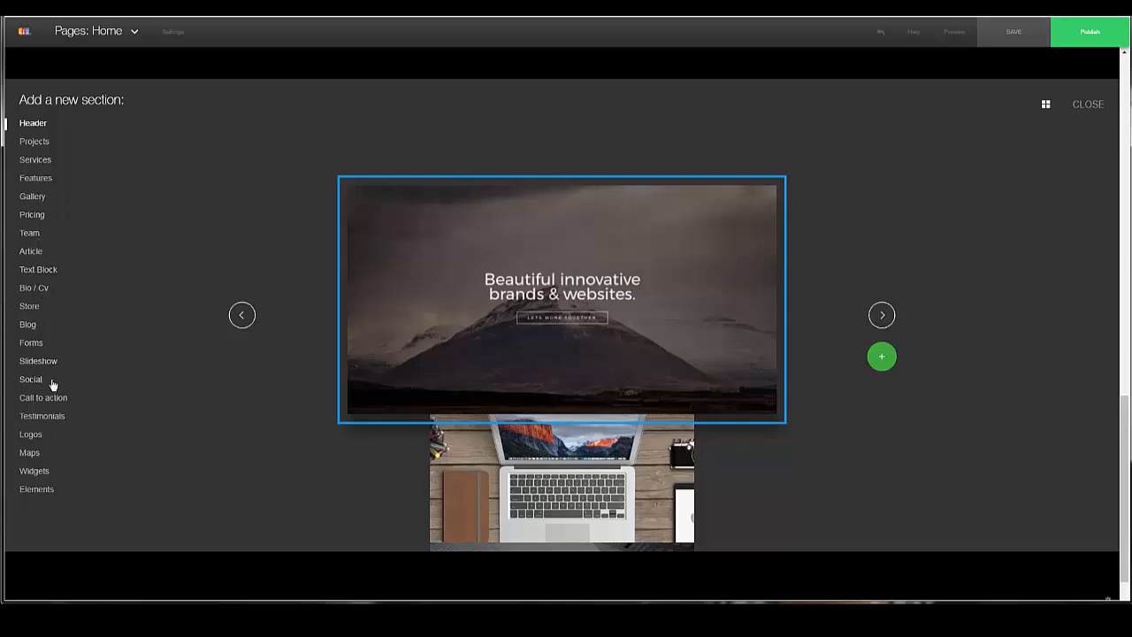
pyautogui.scroll(-1, 52, 407)
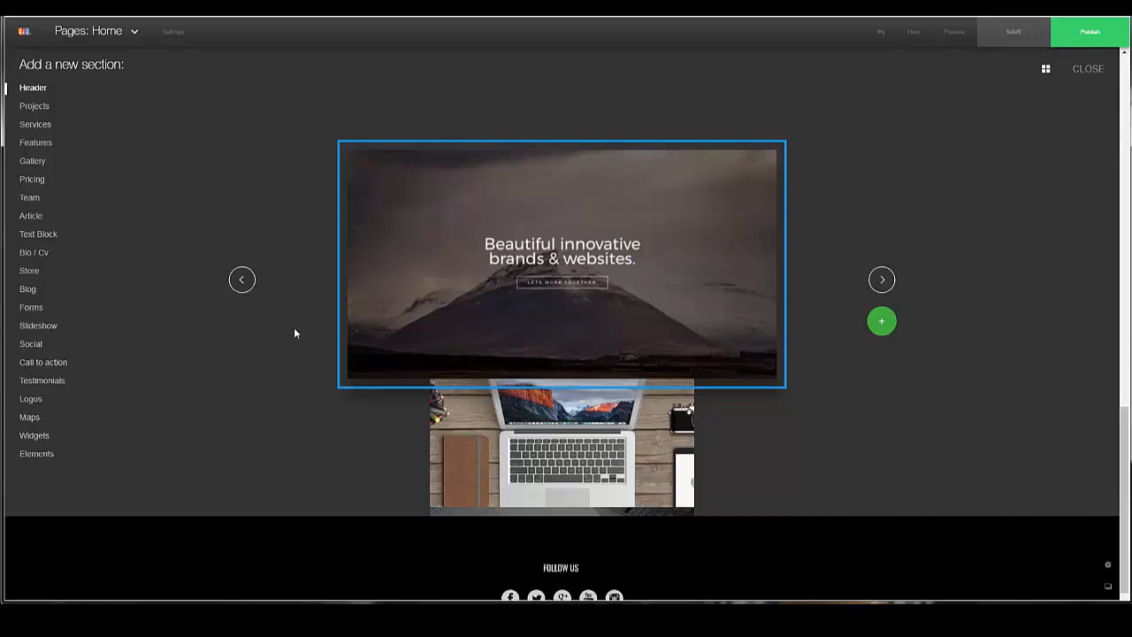
pyautogui.scroll(3, 297, 334)
pyautogui.scroll(-2, 500, 260)
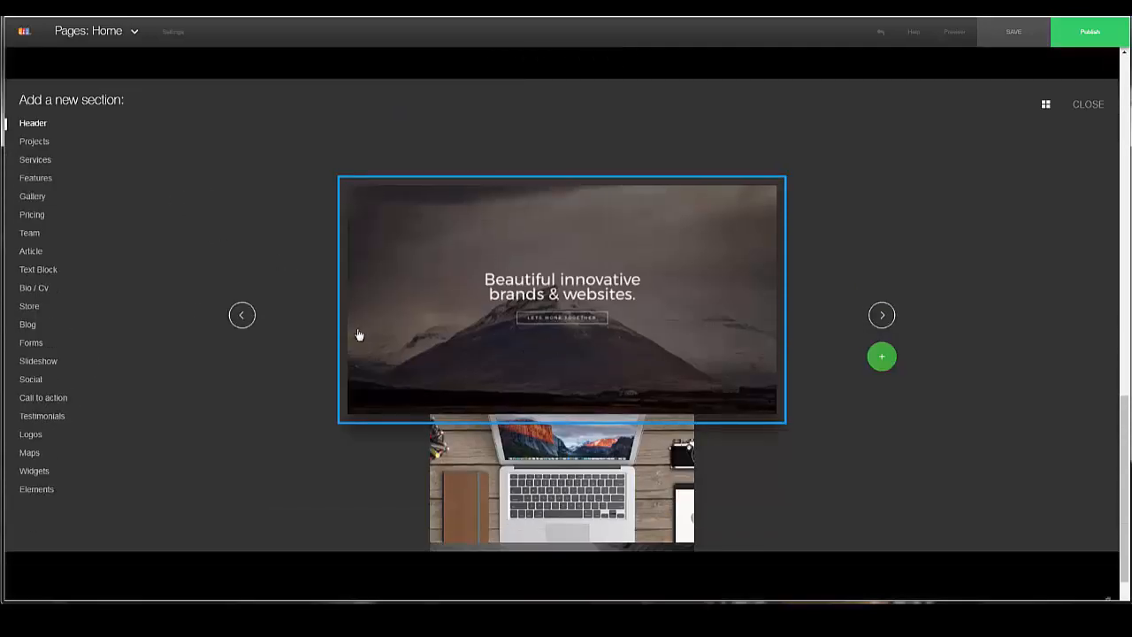
pyautogui.click(892, 314)
pyautogui.click(891, 314)
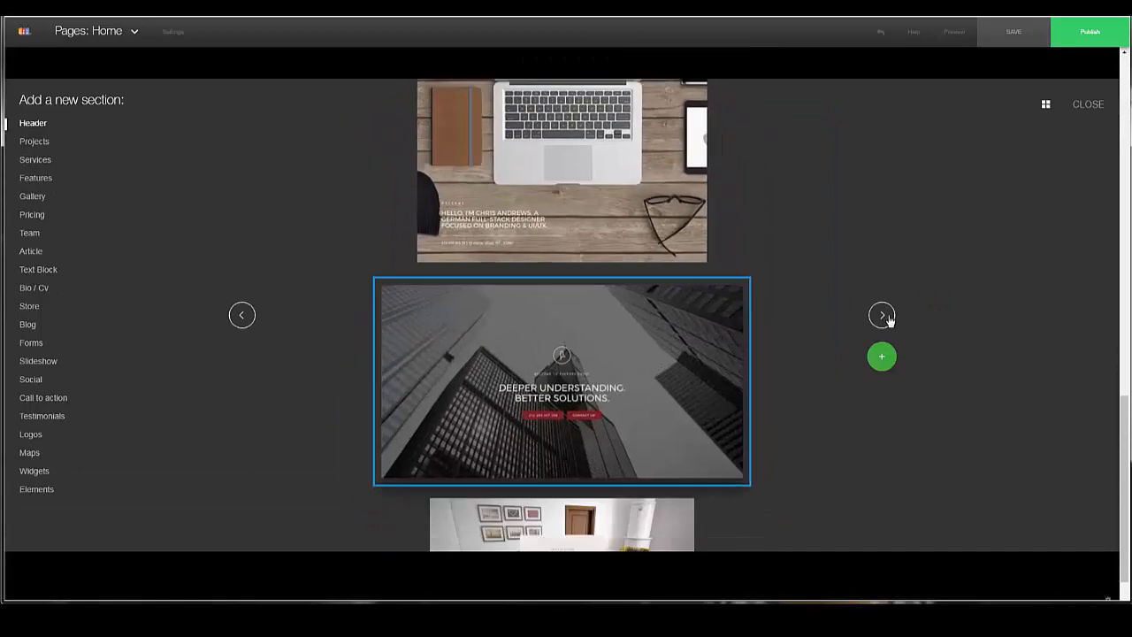
pyautogui.click(890, 317)
pyautogui.click(889, 318)
pyautogui.click(890, 318)
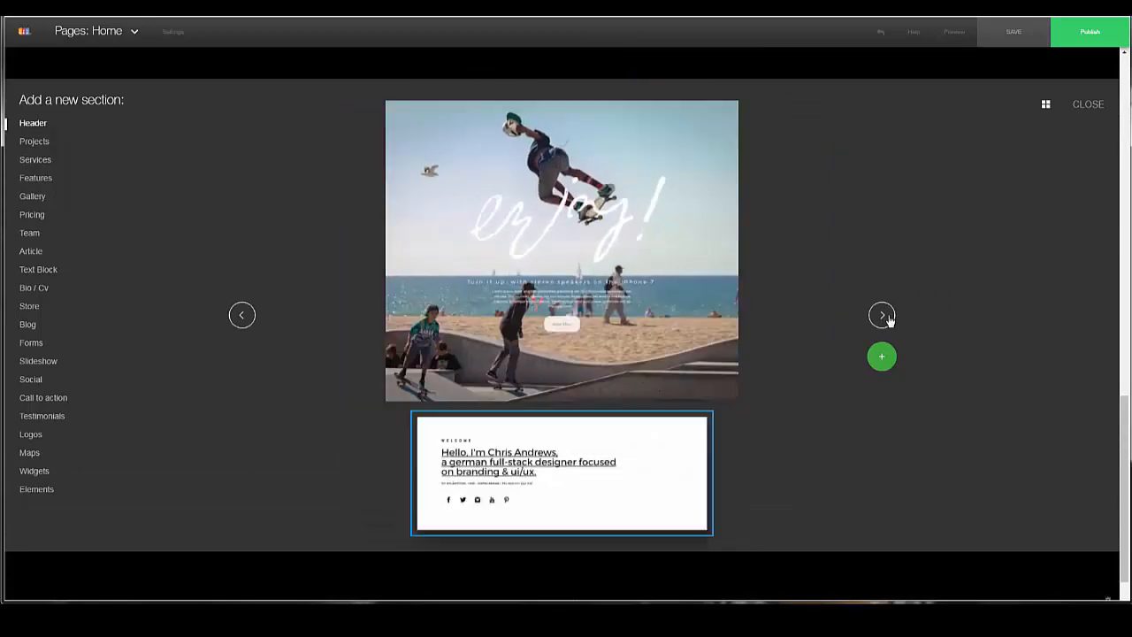
pyautogui.click(889, 319)
pyautogui.click(889, 318)
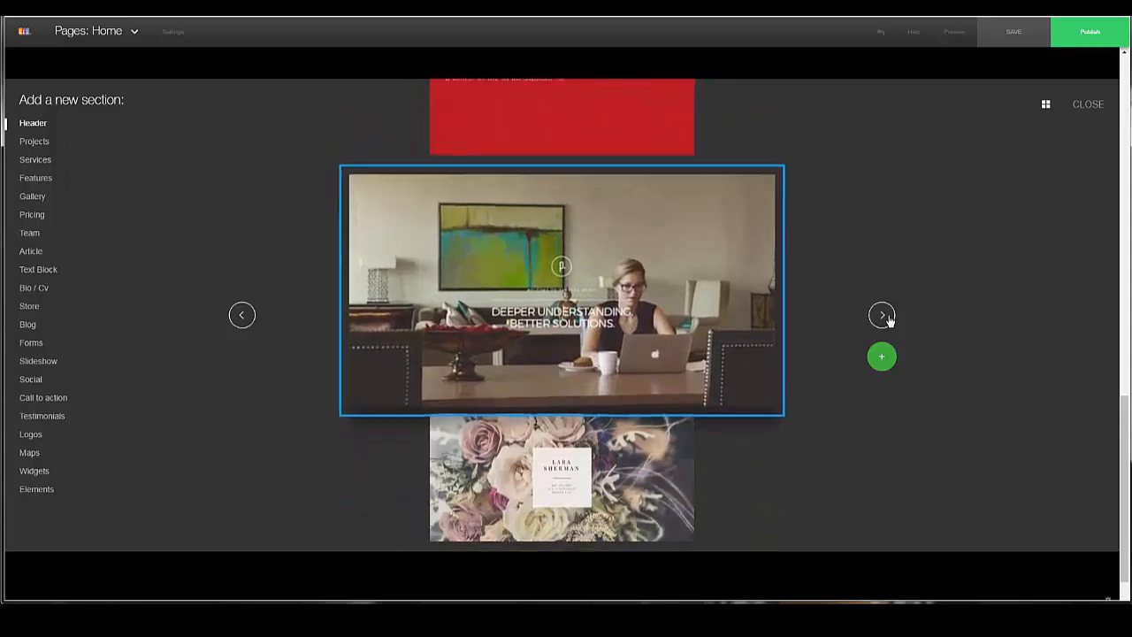
pyautogui.click(889, 318)
pyautogui.click(889, 318)
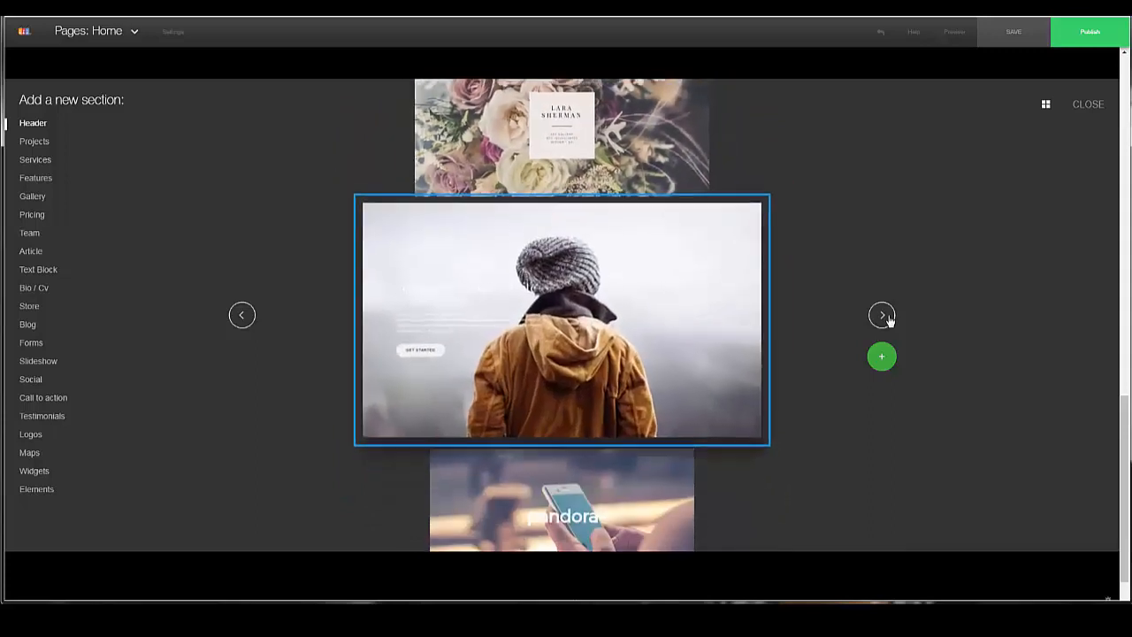
pyautogui.click(889, 318)
pyautogui.click(890, 319)
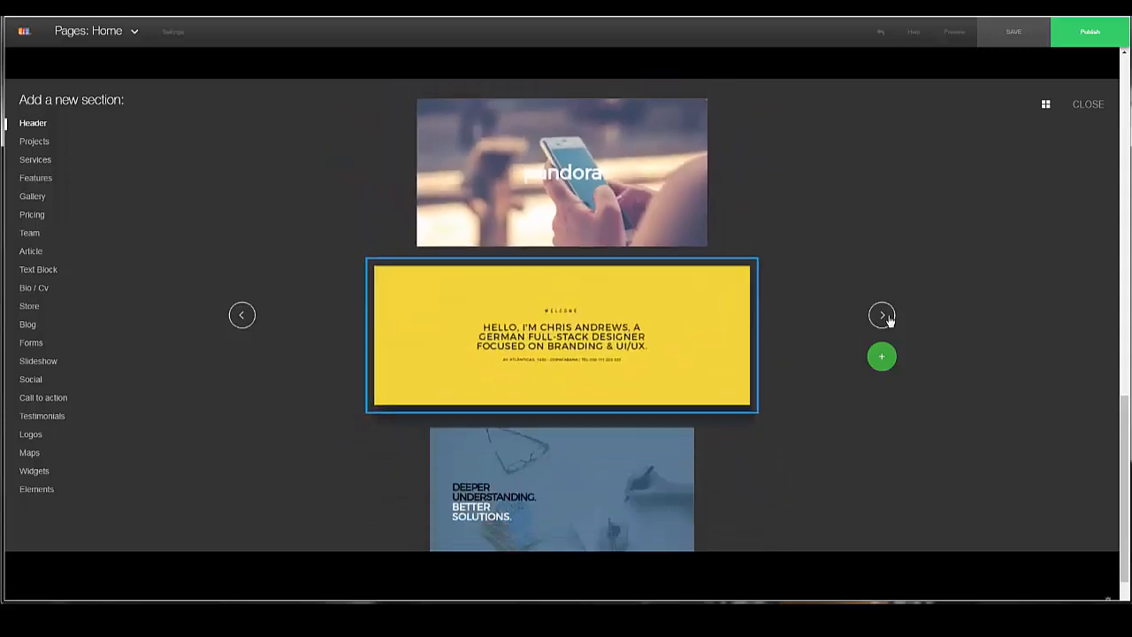
pyautogui.click(889, 319)
pyautogui.click(890, 318)
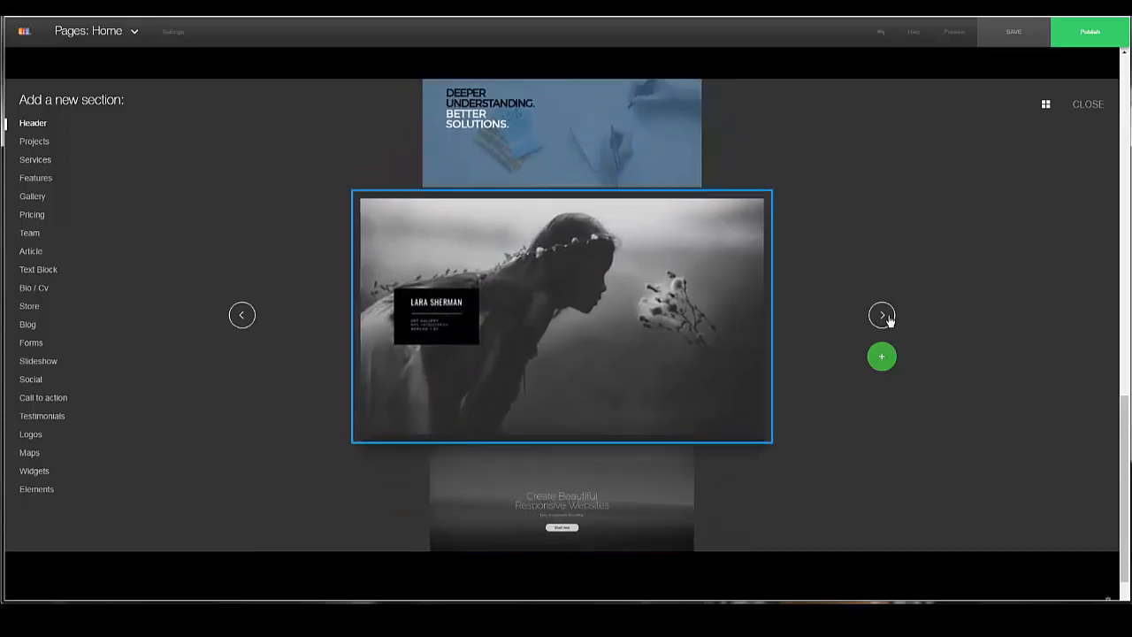
pyautogui.click(889, 319)
pyautogui.click(890, 319)
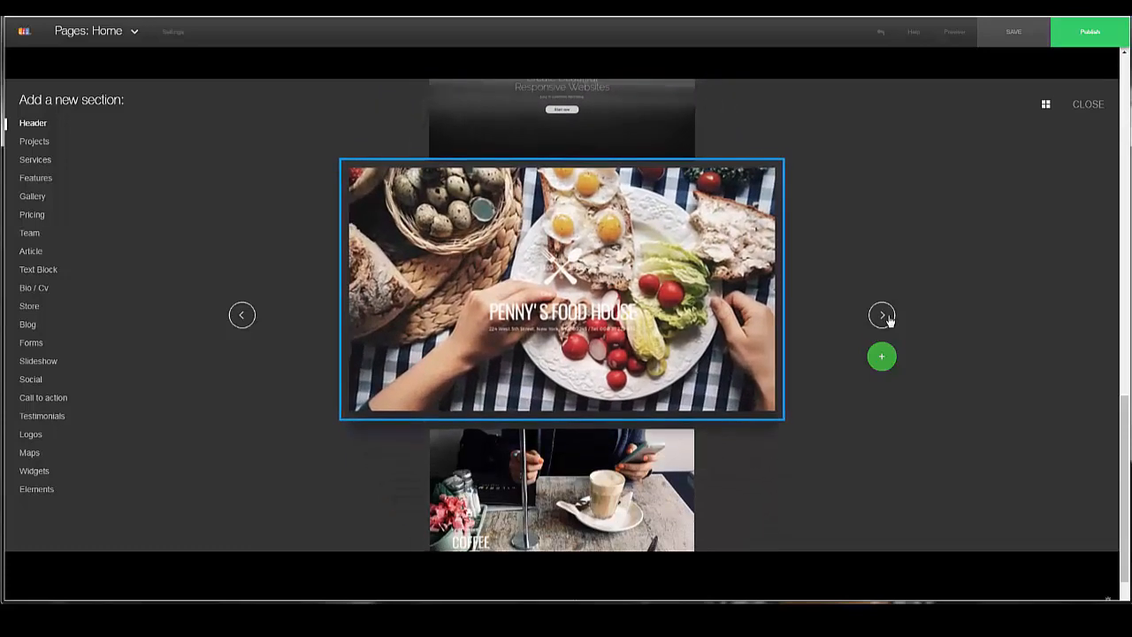
pyautogui.click(889, 319)
pyautogui.click(889, 319)
pyautogui.click(889, 318)
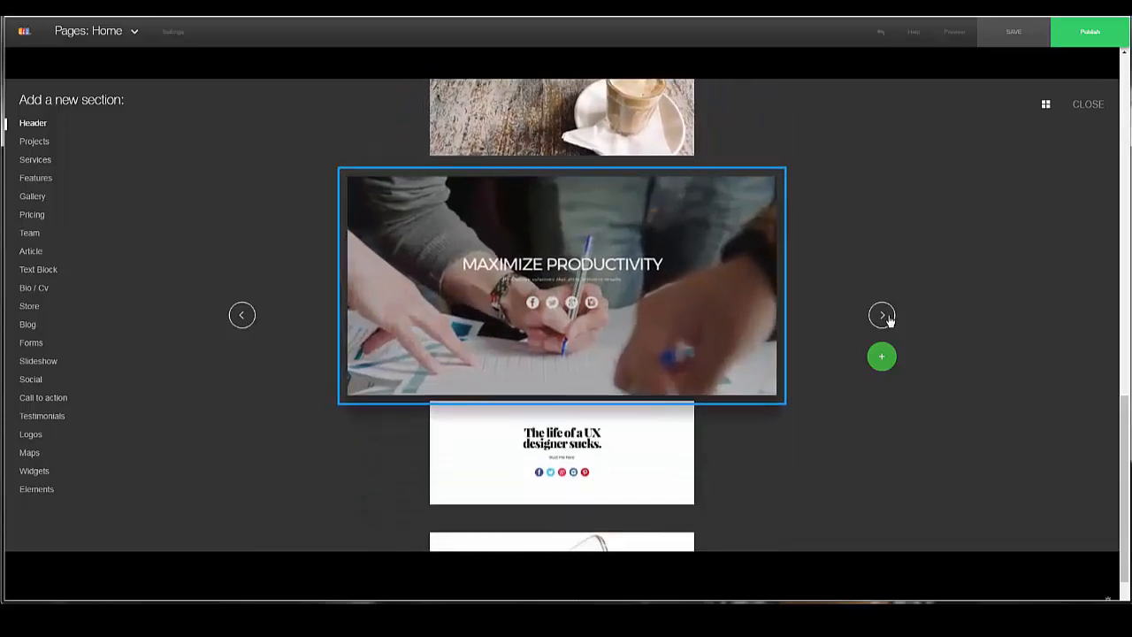
pyautogui.click(889, 319)
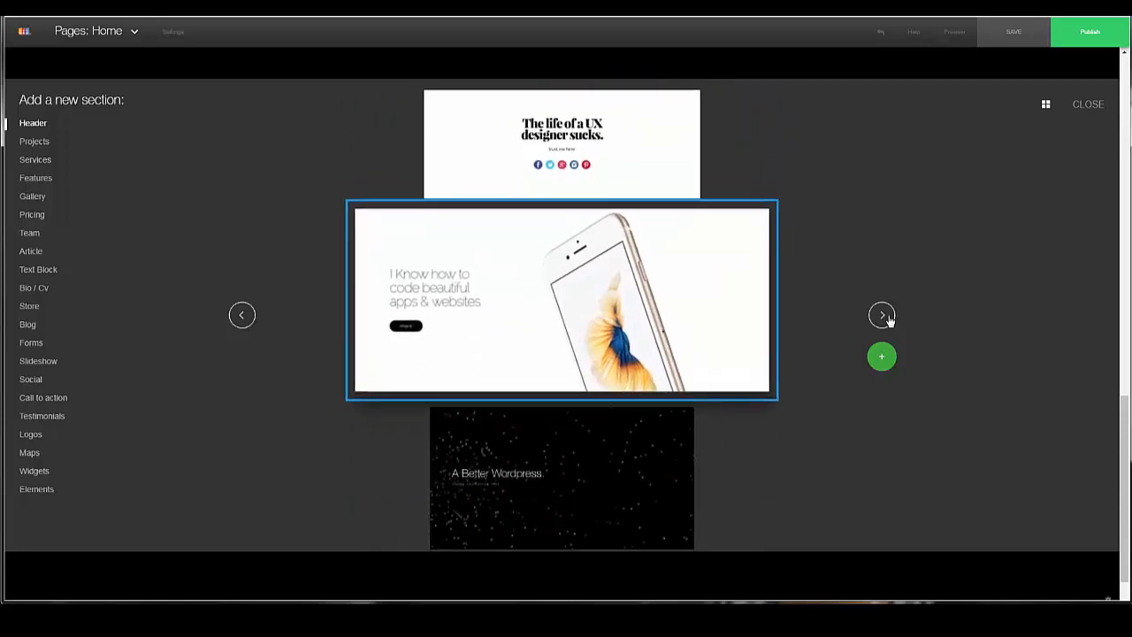
pyautogui.click(889, 319)
pyautogui.click(889, 318)
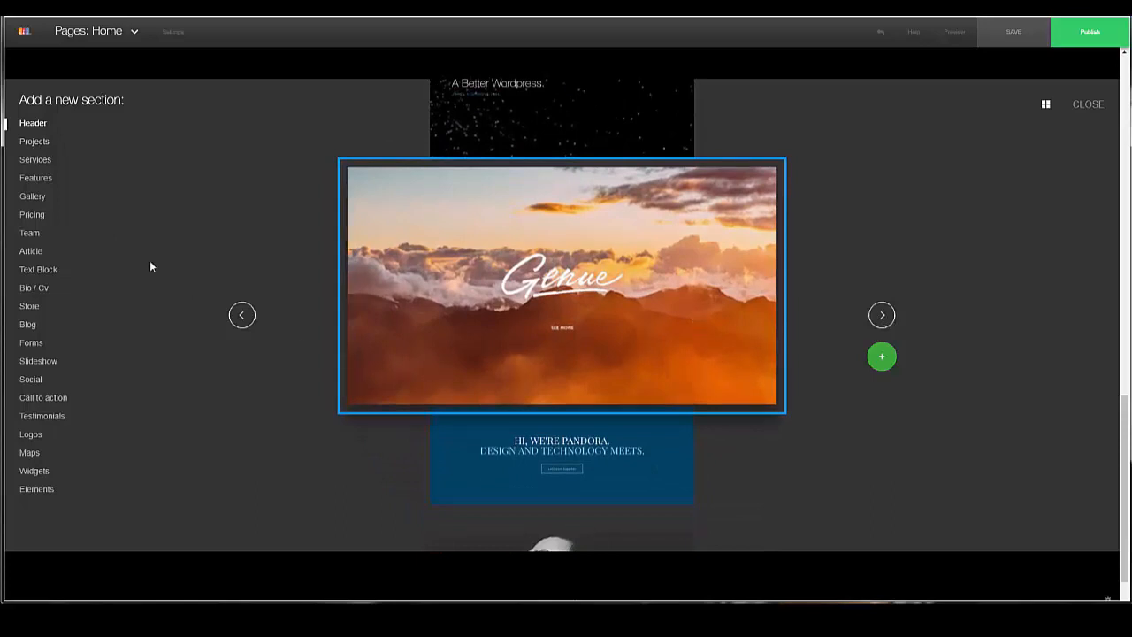
# Browse the Projects section designs in the new-section picker
pyautogui.click(35, 143)
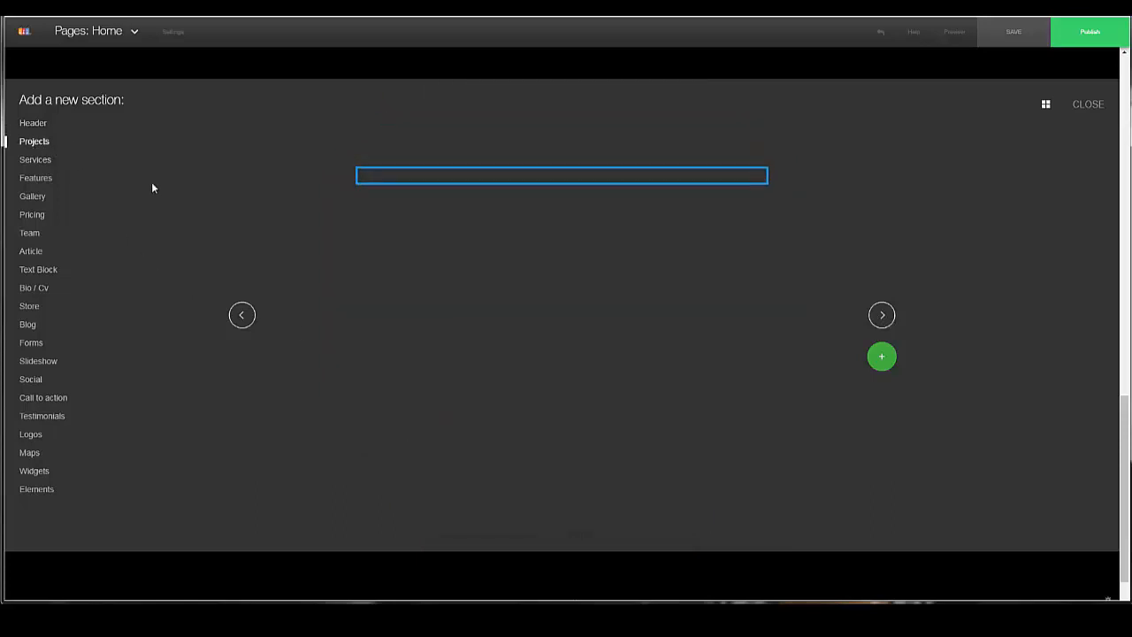
pyautogui.click(881, 316)
pyautogui.click(881, 316)
pyautogui.click(881, 317)
pyautogui.click(881, 316)
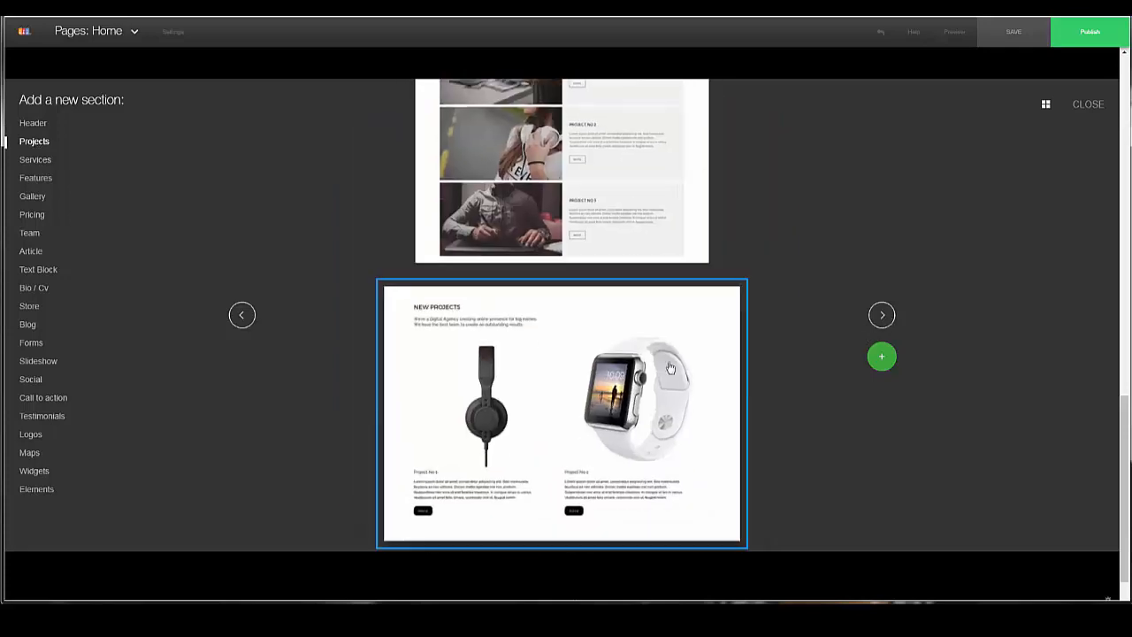
# Browse the Services section designs in the new-section picker
pyautogui.click(40, 161)
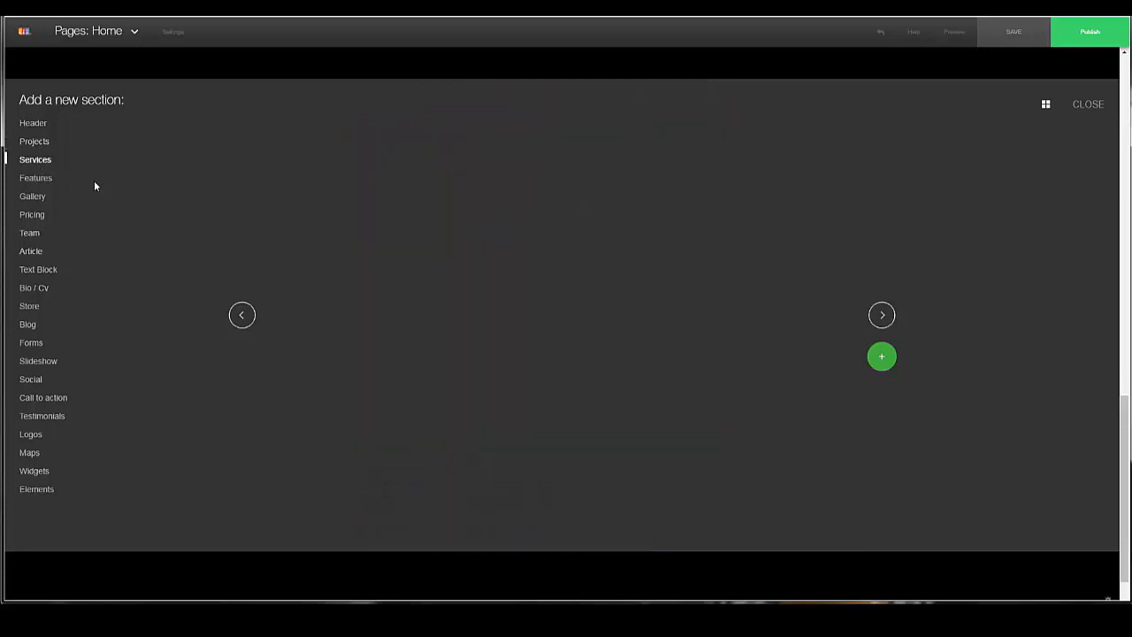
pyautogui.click(882, 316)
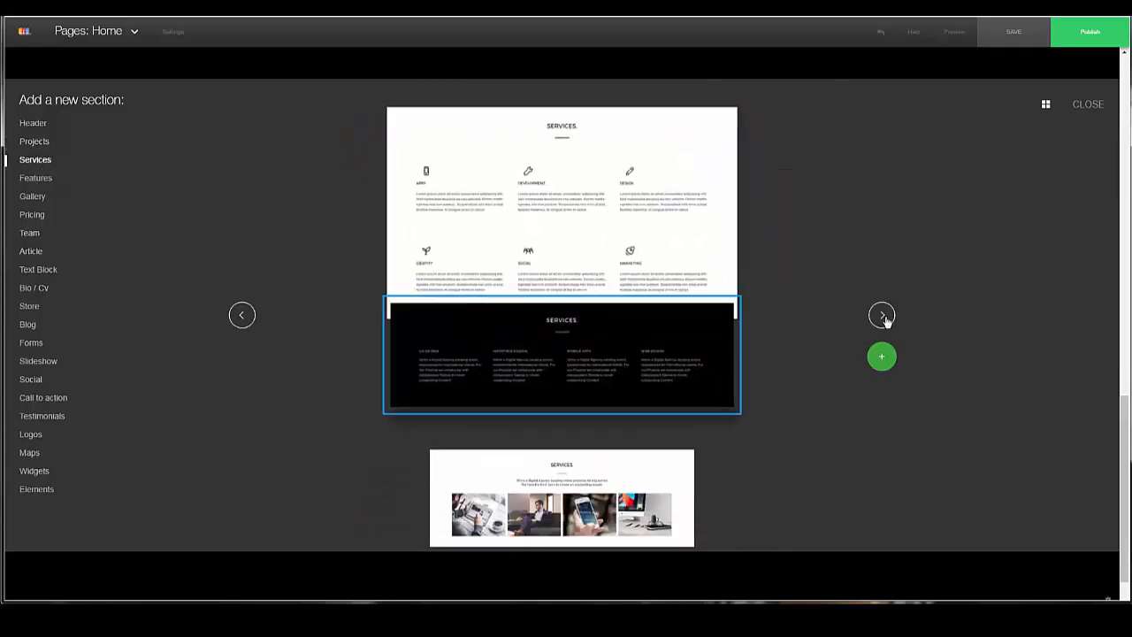
pyautogui.click(883, 316)
pyautogui.click(882, 316)
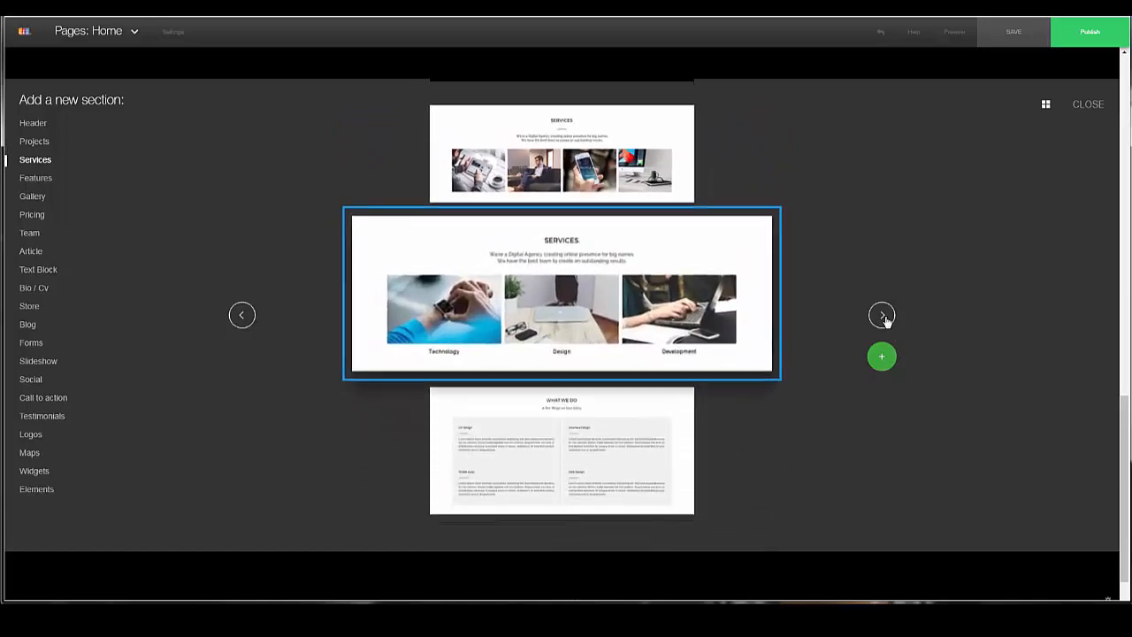
pyautogui.click(883, 316)
pyautogui.click(883, 316)
pyautogui.click(883, 316)
pyautogui.click(883, 317)
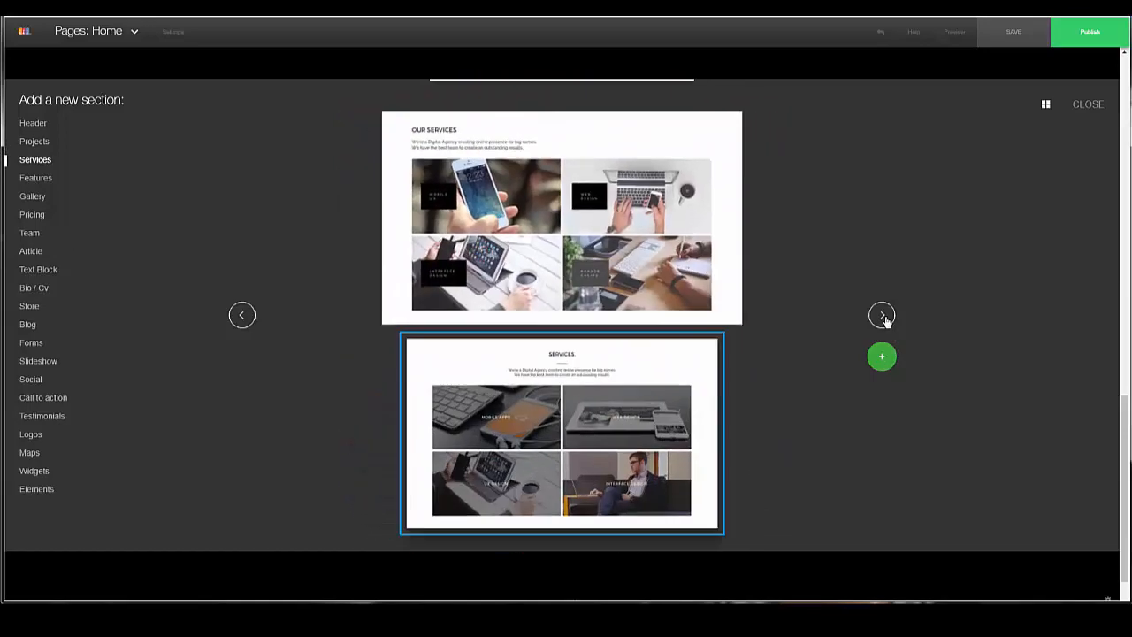
pyautogui.click(883, 317)
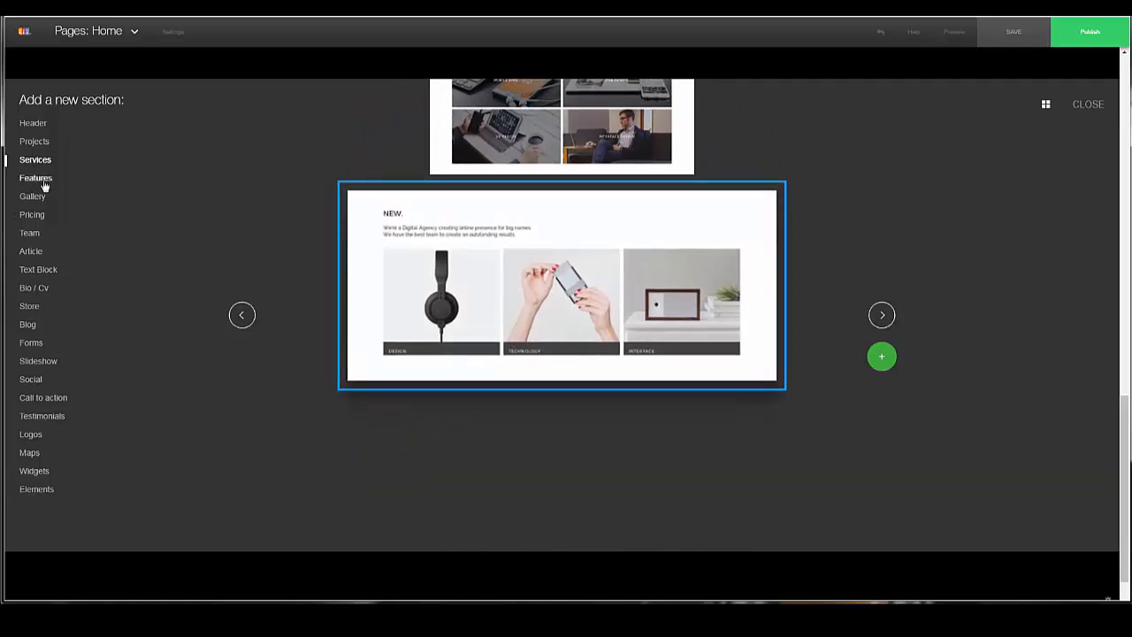
# Browse the Features section designs in the new-section picker, from the icon columns to the New Features image layouts
pyautogui.click(43, 180)
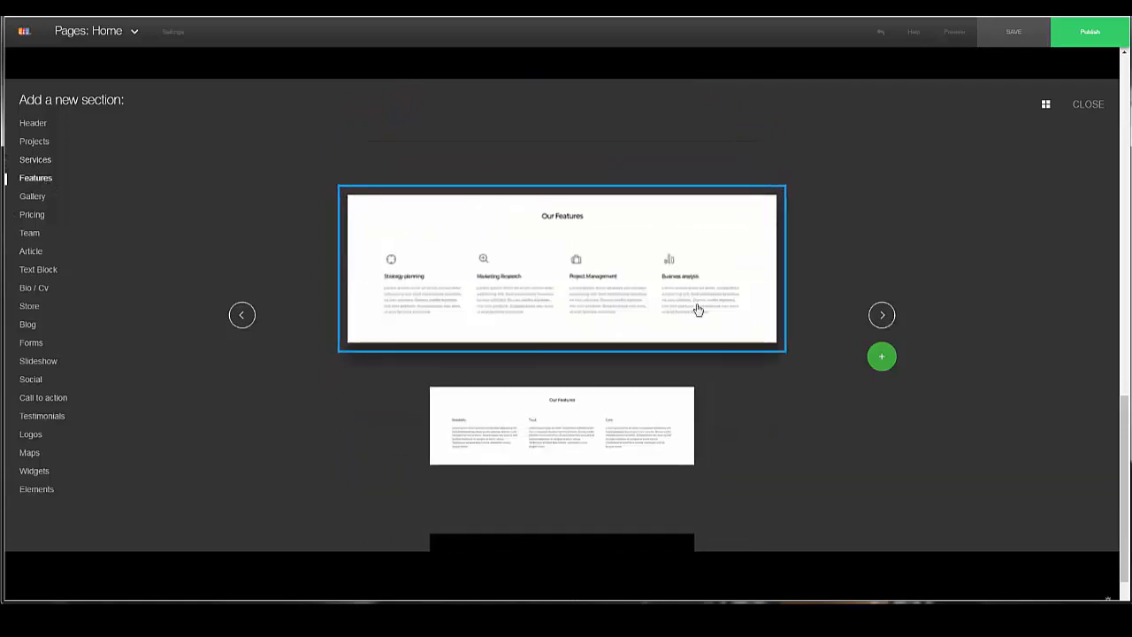
pyautogui.click(883, 317)
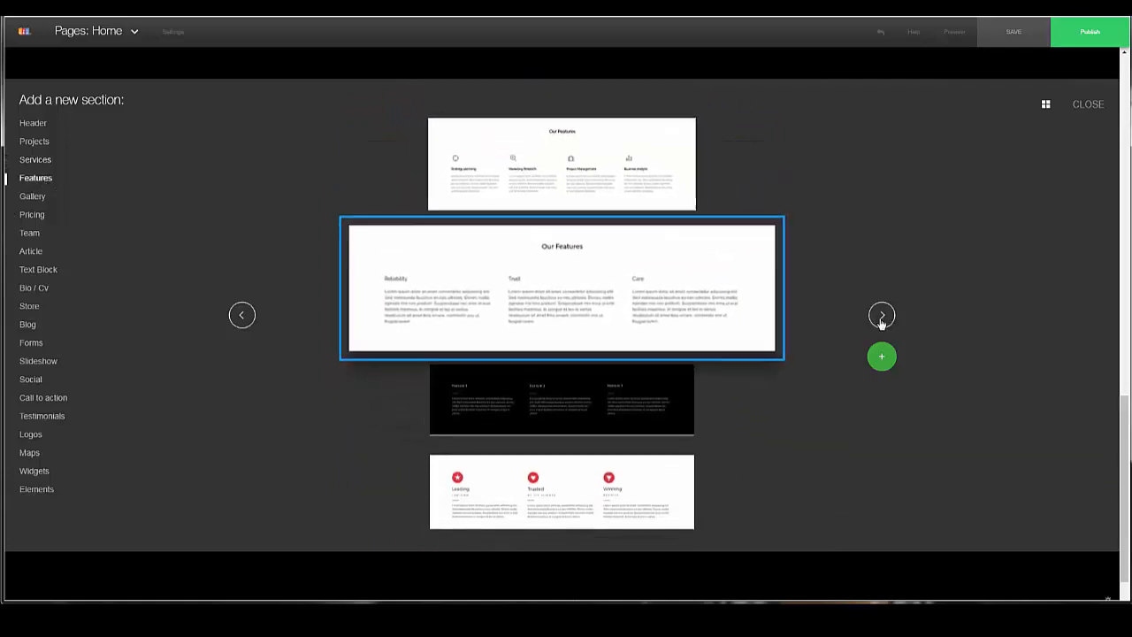
pyautogui.click(883, 317)
pyautogui.click(883, 316)
pyautogui.click(883, 317)
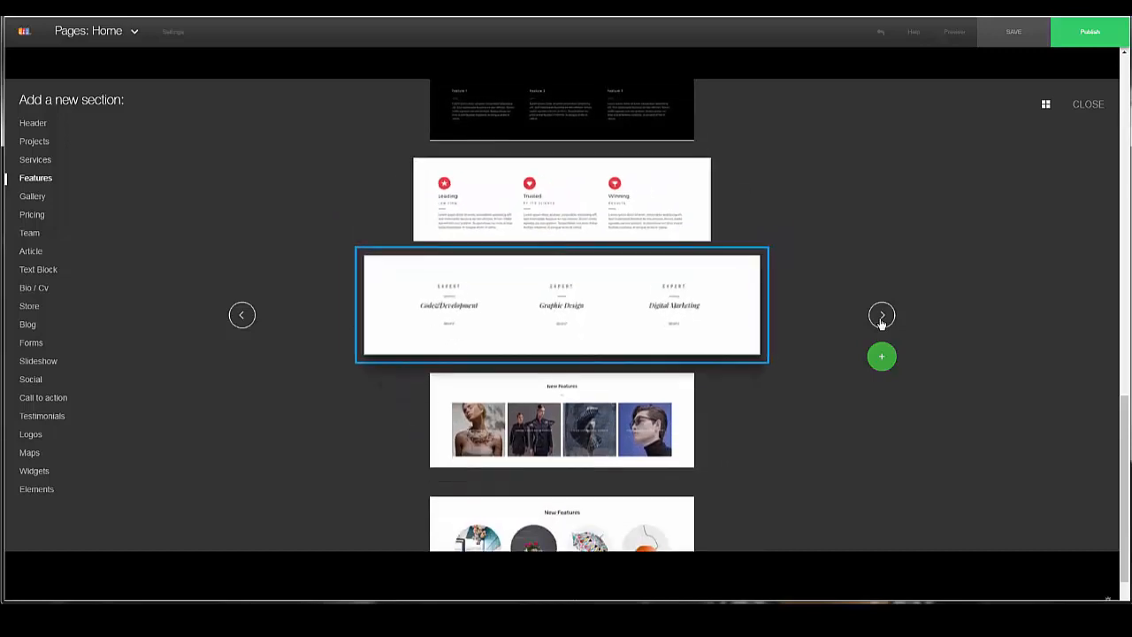
pyautogui.click(883, 317)
pyautogui.click(882, 319)
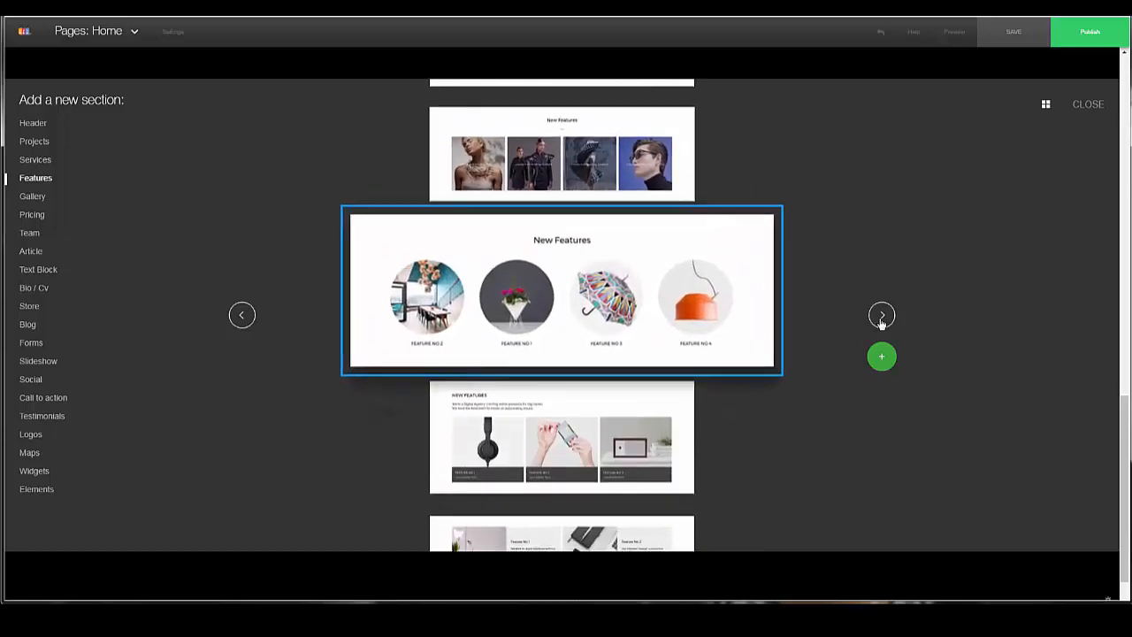
pyautogui.click(882, 318)
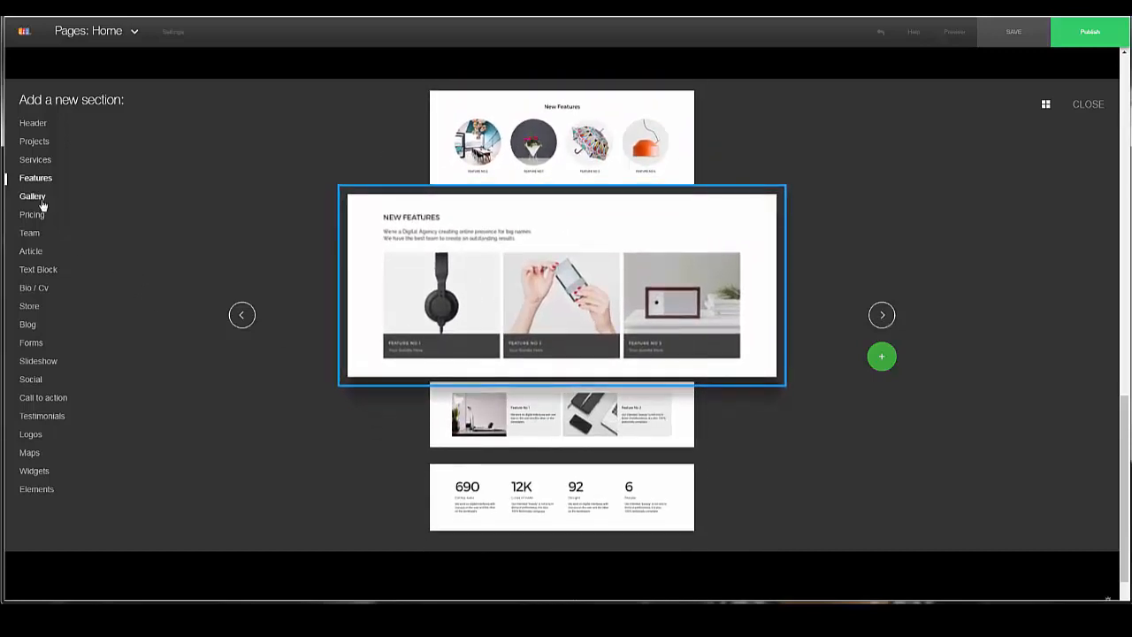
# Browse the Gallery section designs in the new-section picker
pyautogui.click(41, 202)
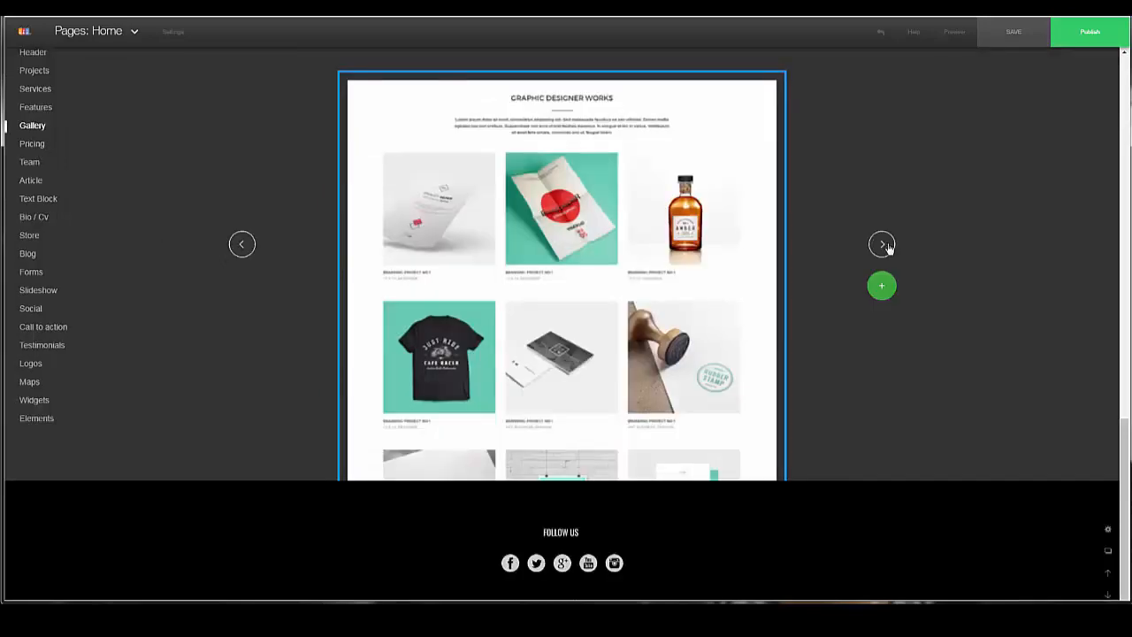
pyautogui.click(886, 246)
pyautogui.click(887, 246)
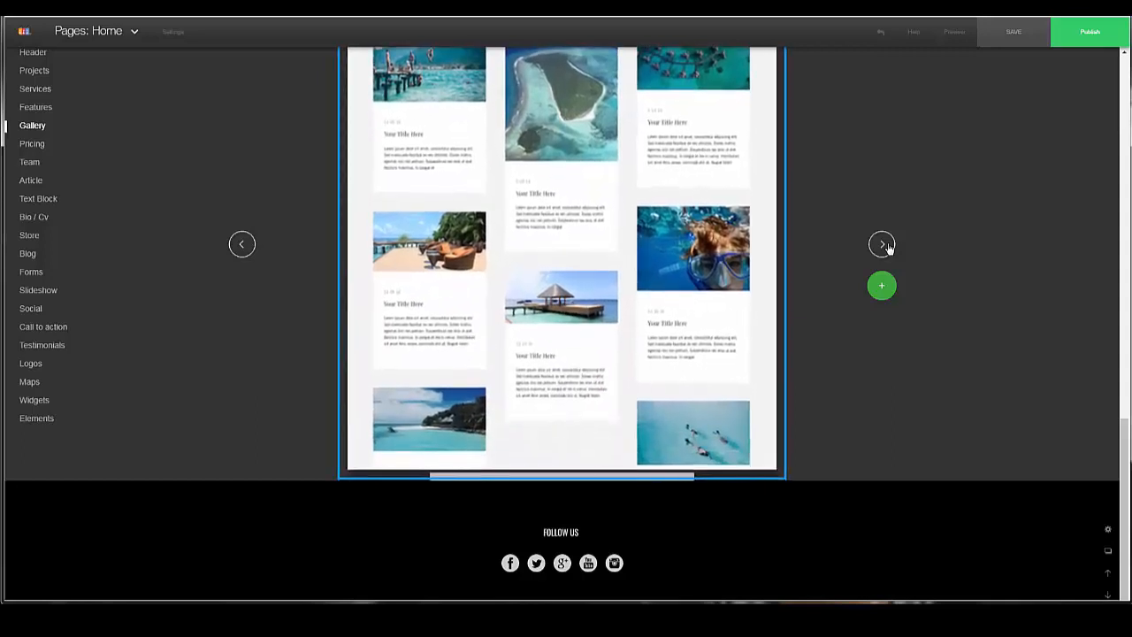
pyautogui.click(886, 246)
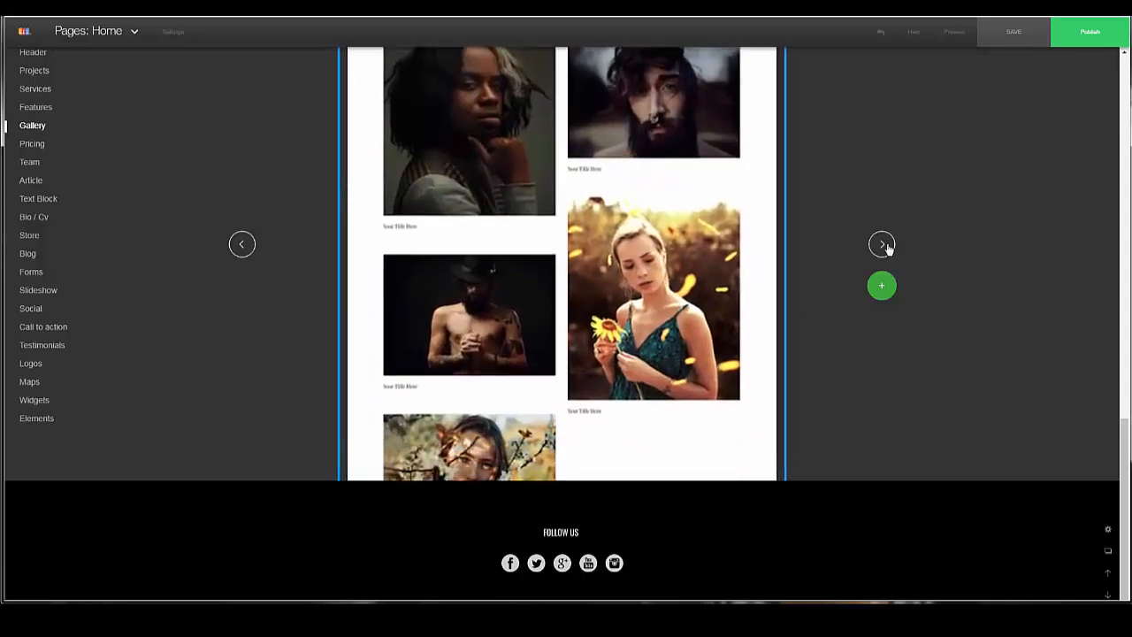
pyautogui.click(887, 246)
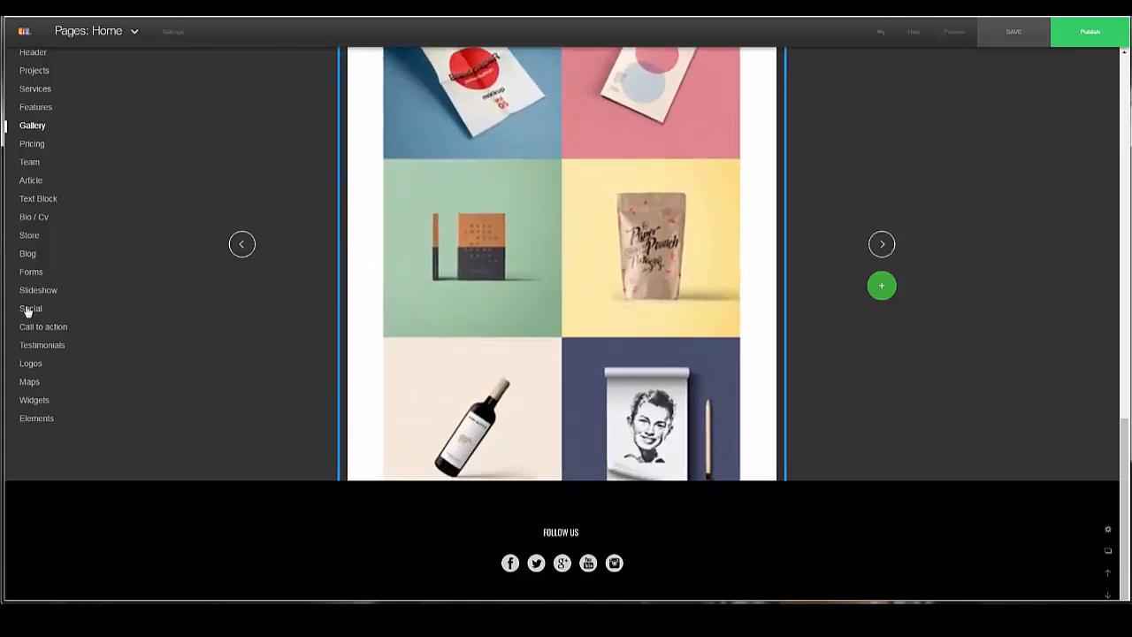
# Browse the Pricing section designs in the new-section picker
pyautogui.click(32, 149)
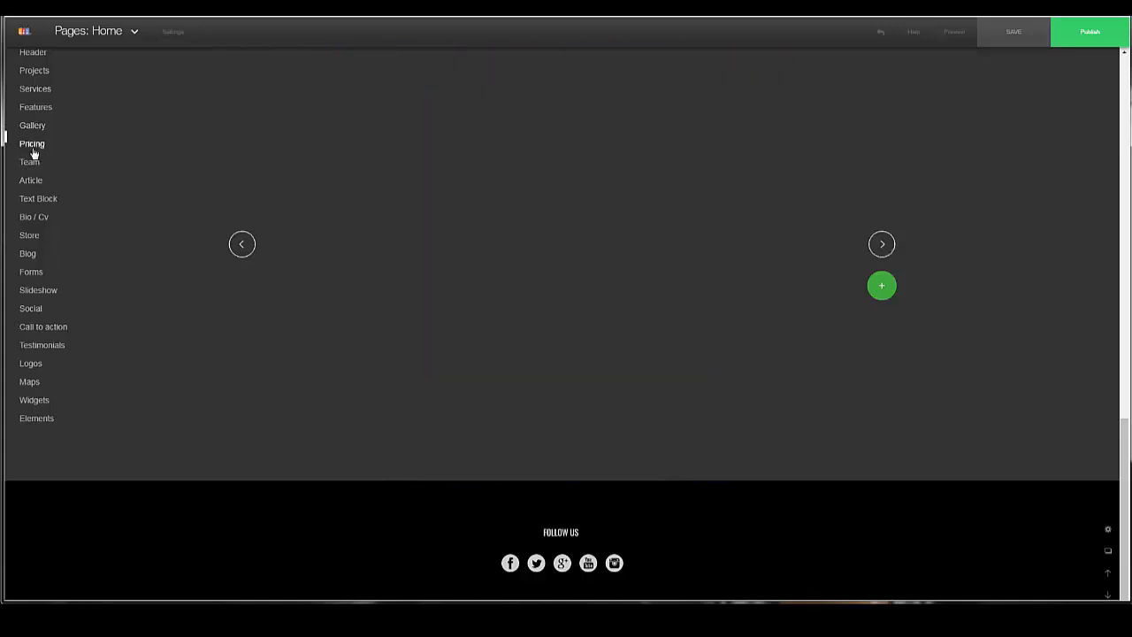
pyautogui.click(882, 246)
pyautogui.click(882, 246)
pyautogui.click(882, 246)
pyautogui.click(882, 246)
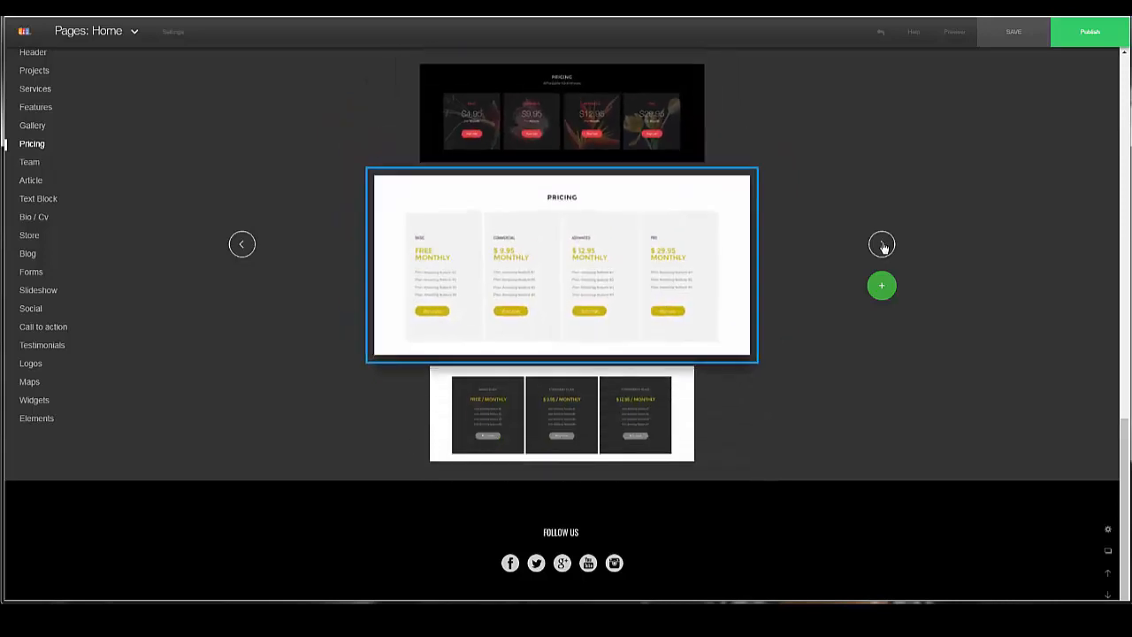
pyautogui.click(882, 246)
# Browse the Team section designs in the new-section picker
pyautogui.click(27, 165)
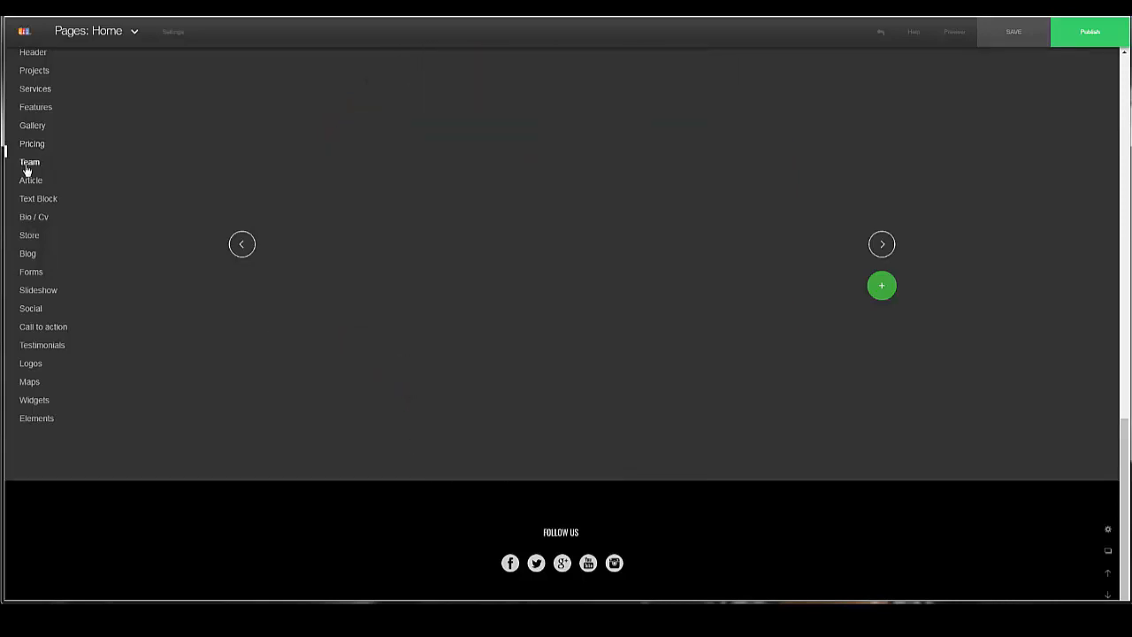
pyautogui.click(882, 246)
pyautogui.click(882, 246)
pyautogui.click(882, 246)
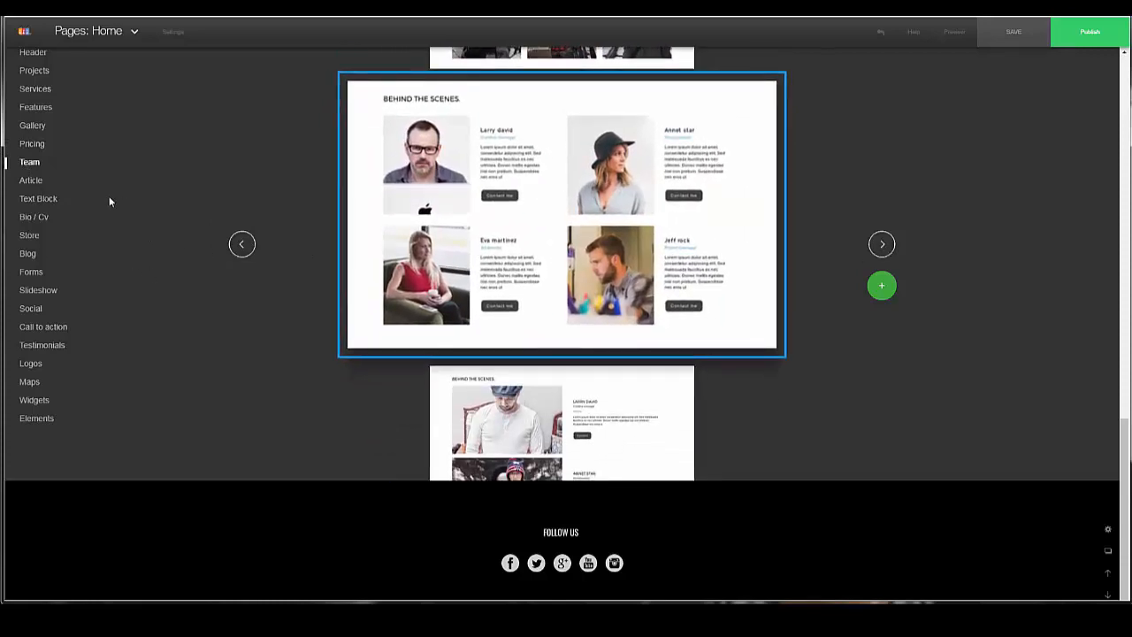
# Browse the Article section designs in the new-section picker and continue on to the Text Block category
pyautogui.click(32, 181)
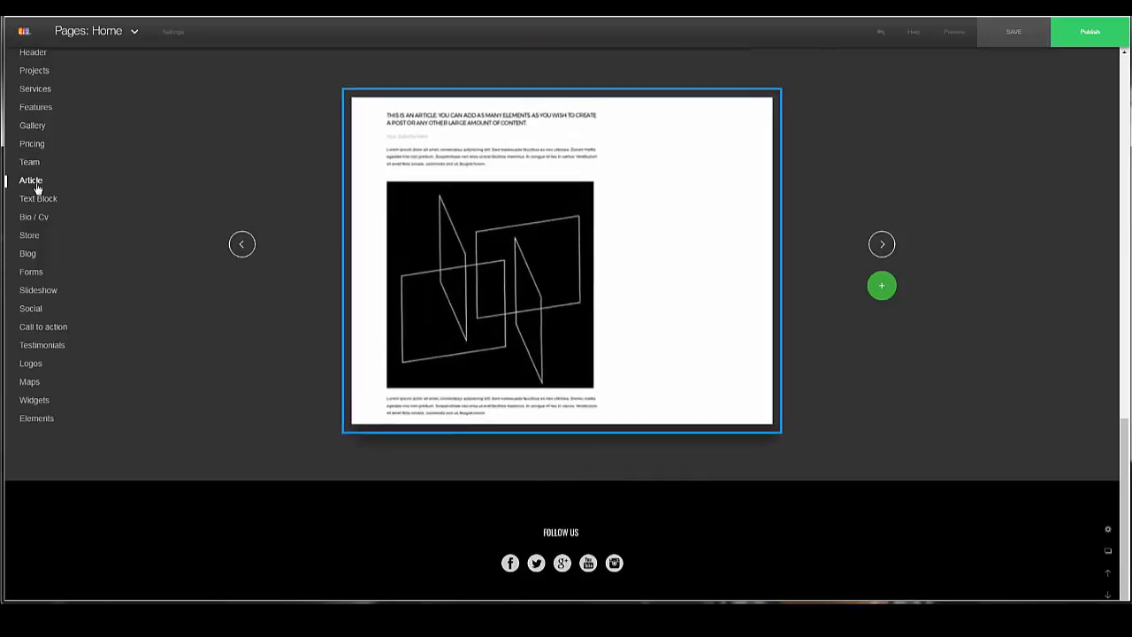
pyautogui.click(885, 247)
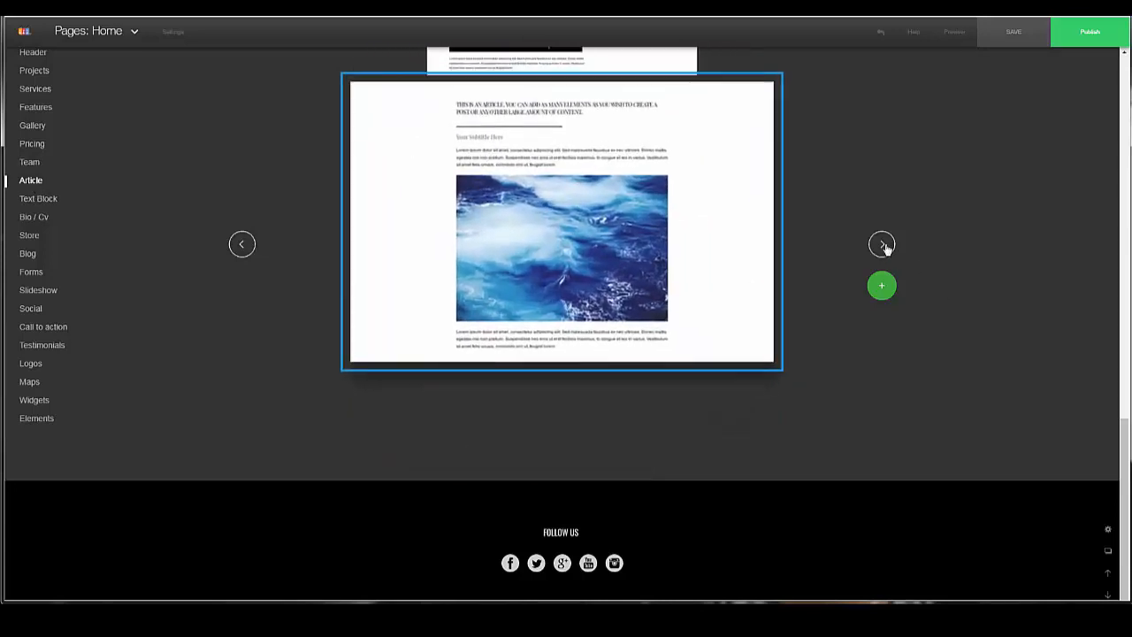
pyautogui.click(884, 248)
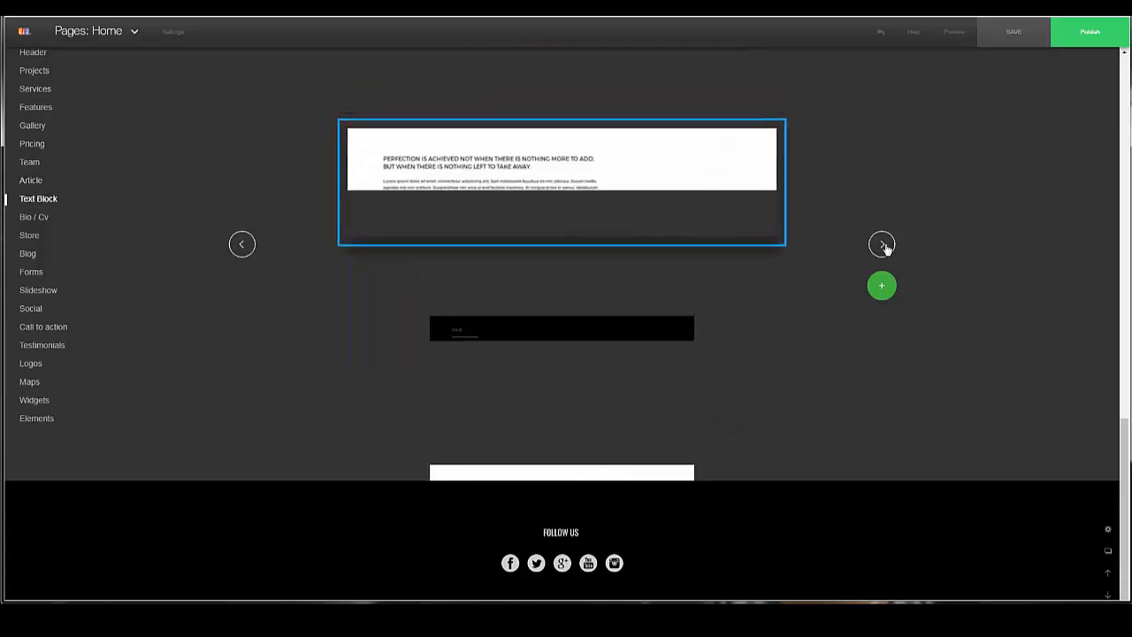
# Browse the Text Block section designs, from the plain text layouts to those combining text with images
pyautogui.click(884, 247)
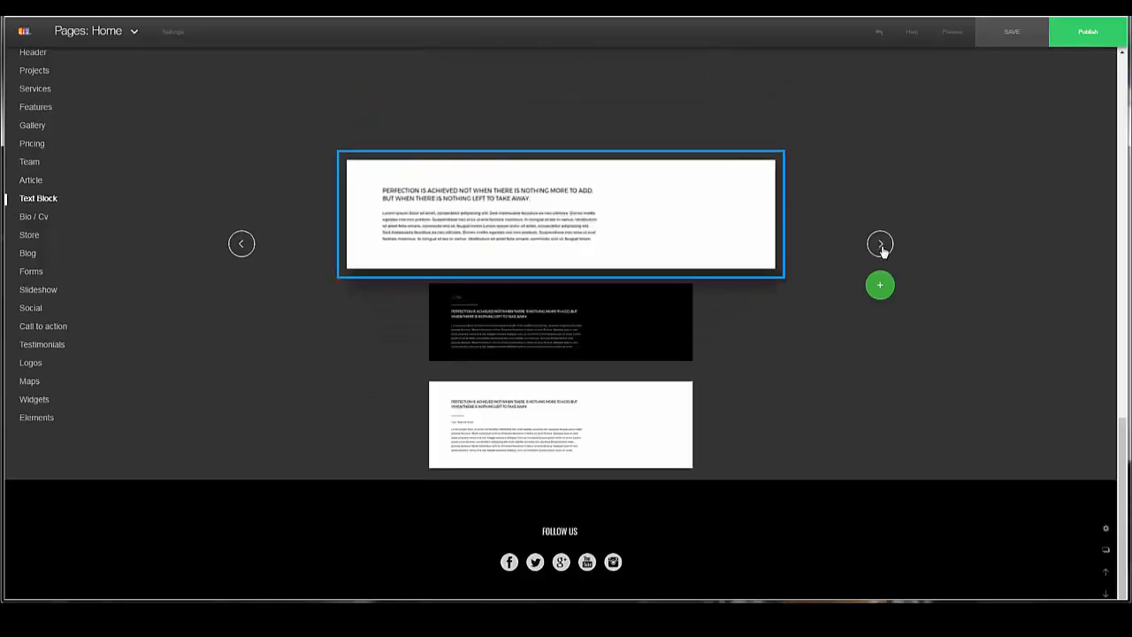
pyautogui.click(883, 246)
pyautogui.click(883, 248)
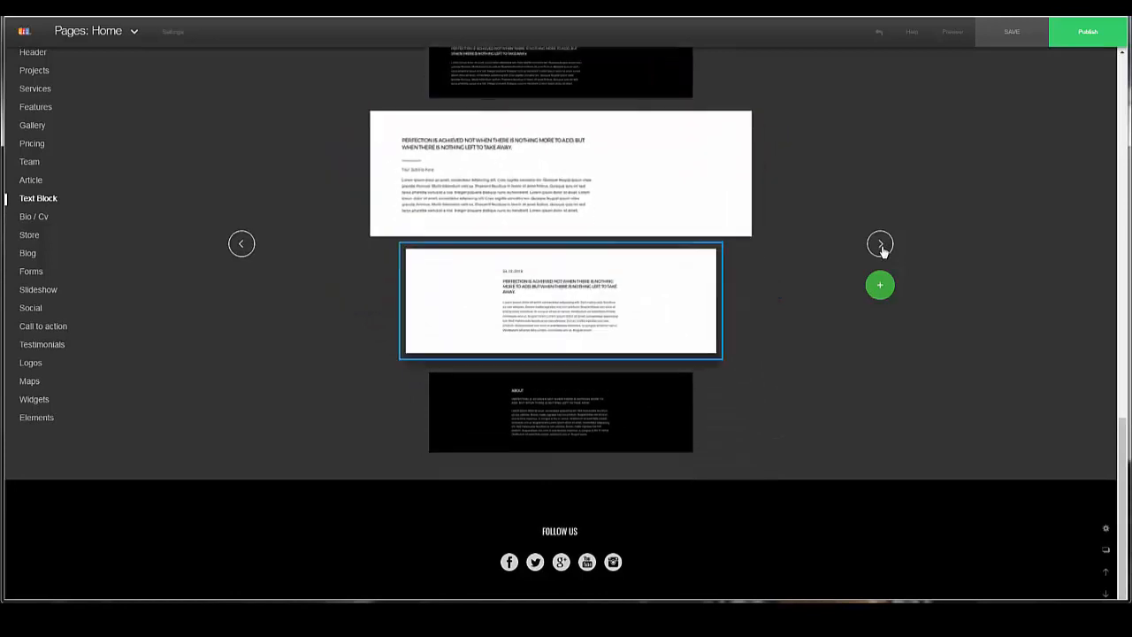
pyautogui.click(883, 249)
pyautogui.click(883, 248)
pyautogui.click(881, 246)
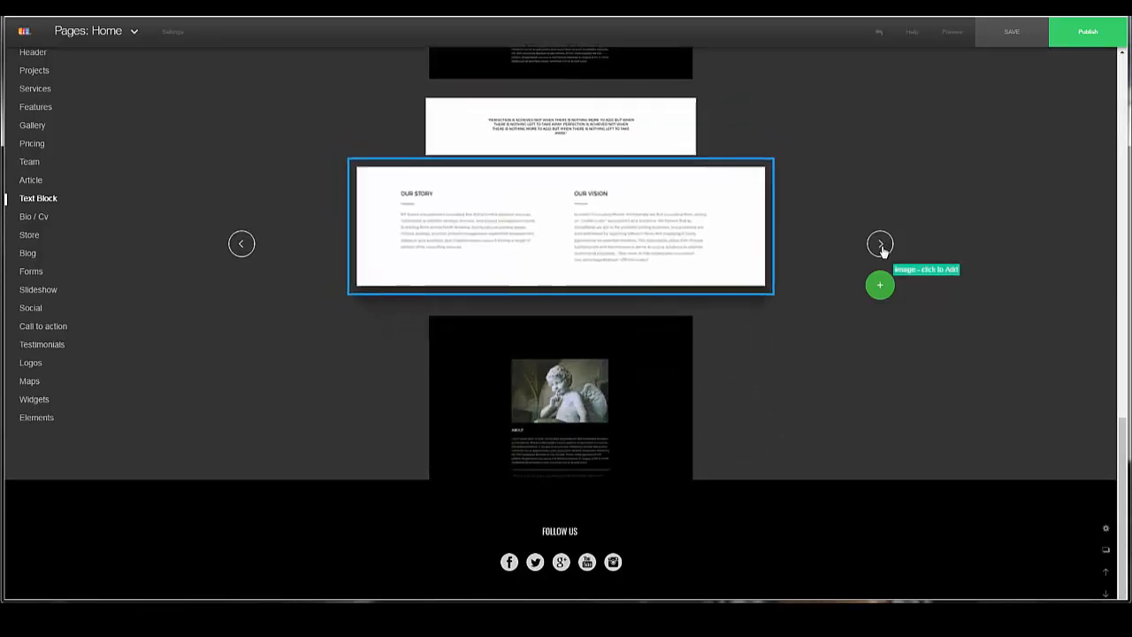
pyautogui.click(881, 246)
pyautogui.click(881, 246)
pyautogui.click(881, 246)
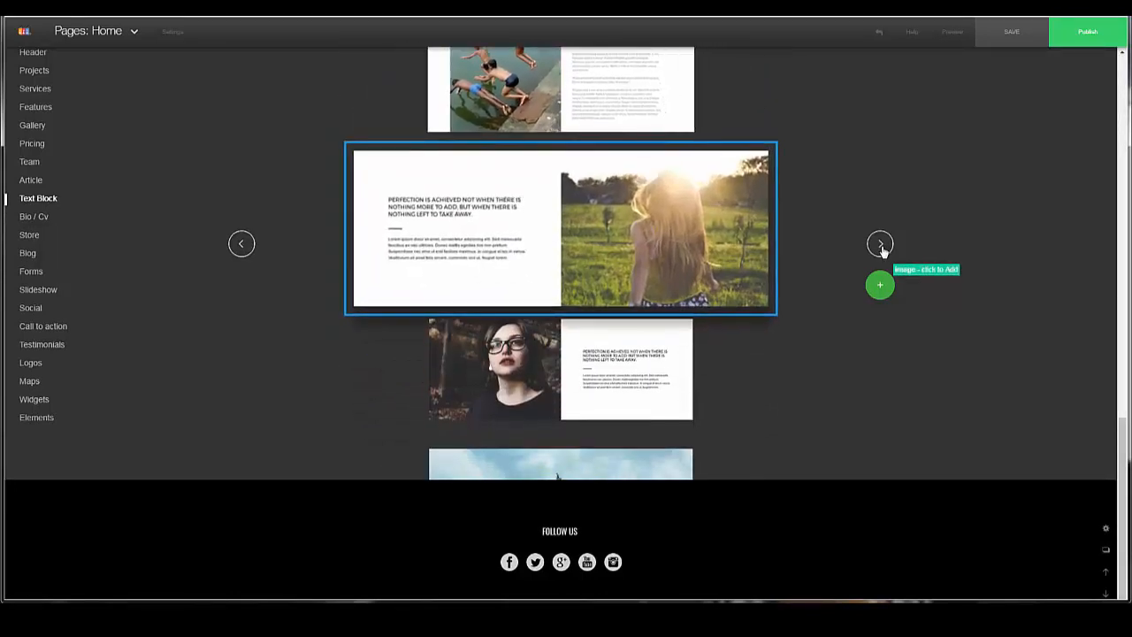
pyautogui.click(882, 246)
pyautogui.click(881, 246)
pyautogui.click(881, 246)
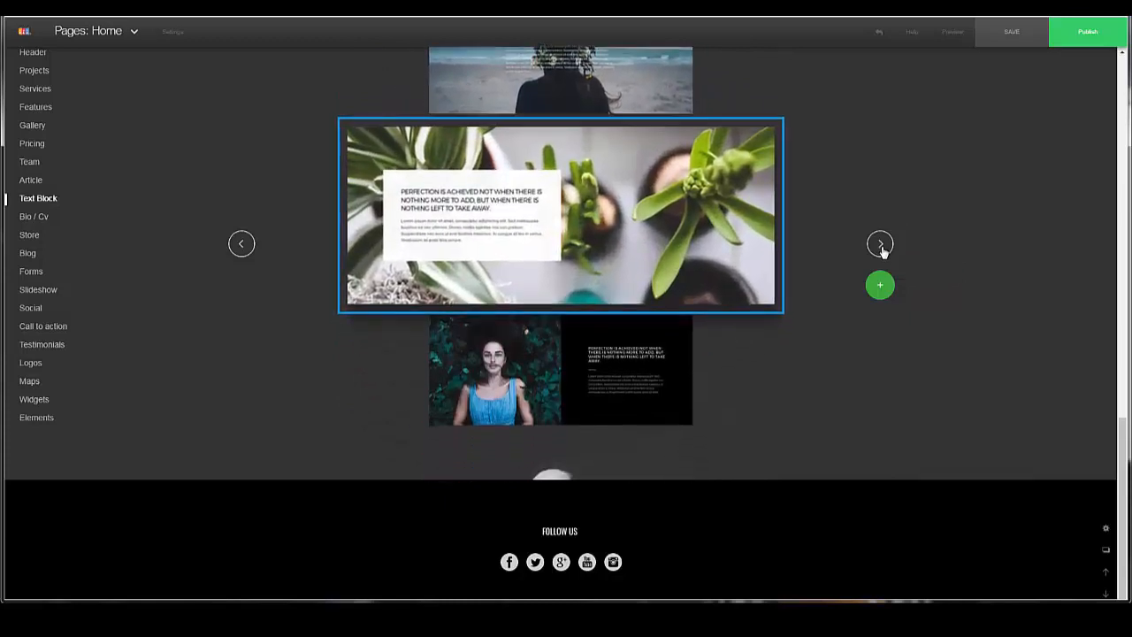
# Browse the Text Block, Blog, Bio / Cv and Store section templates
pyautogui.click(882, 245)
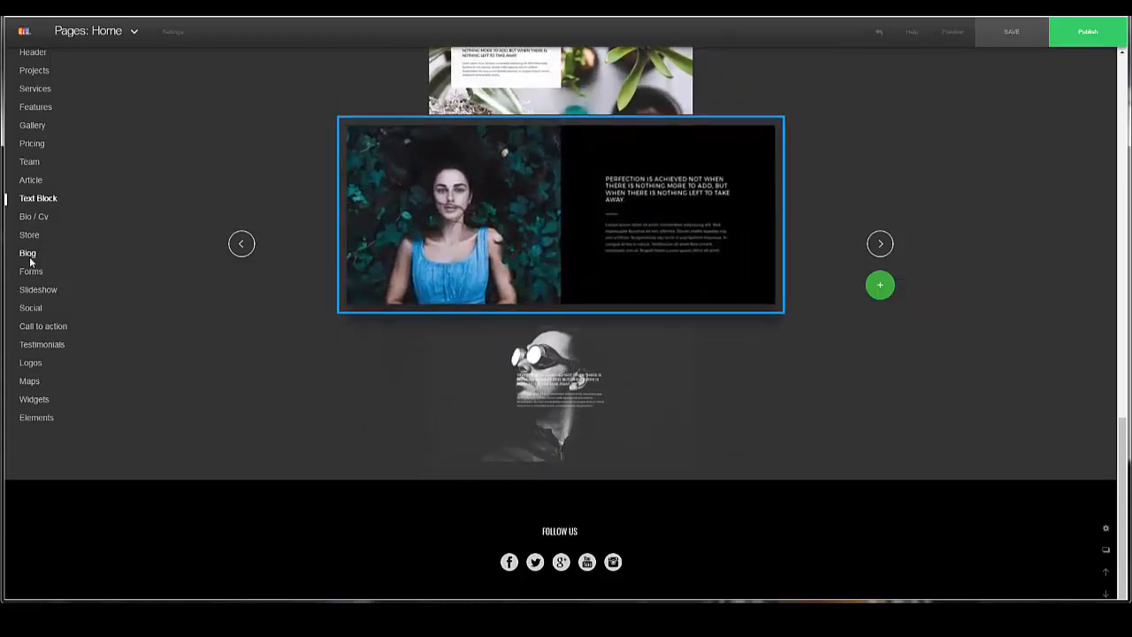
pyautogui.click(29, 259)
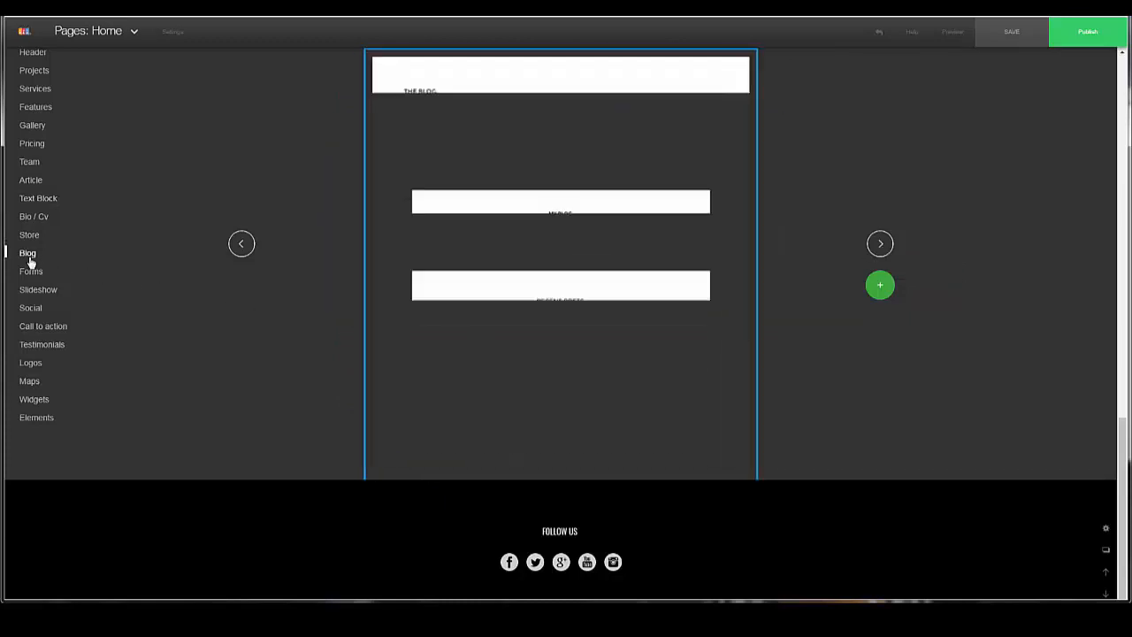
pyautogui.click(880, 245)
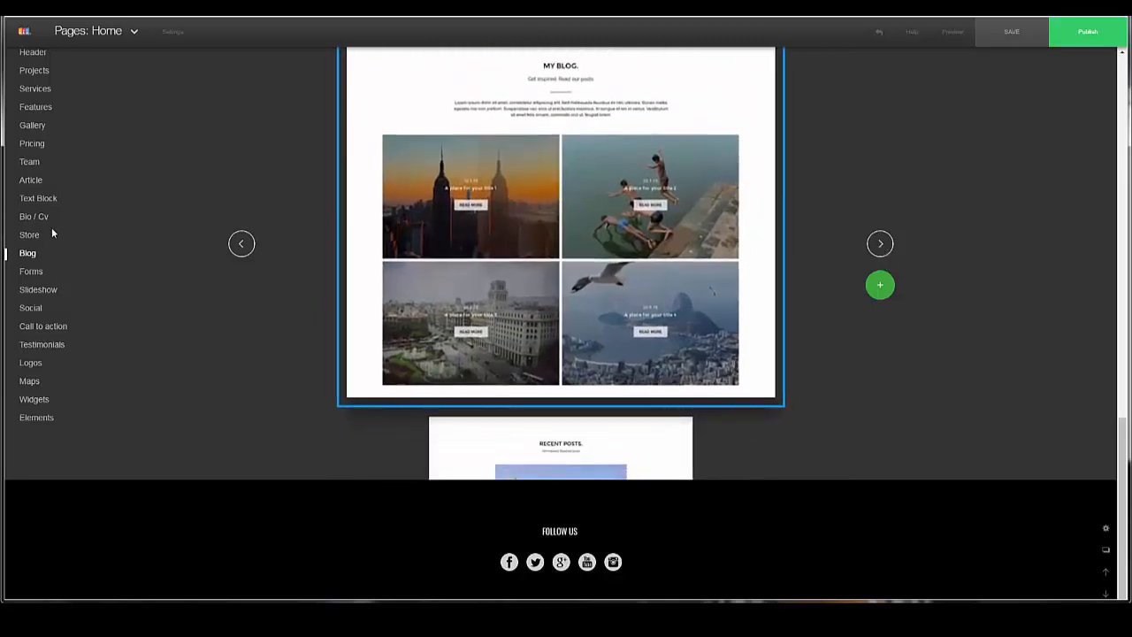
pyautogui.click(34, 220)
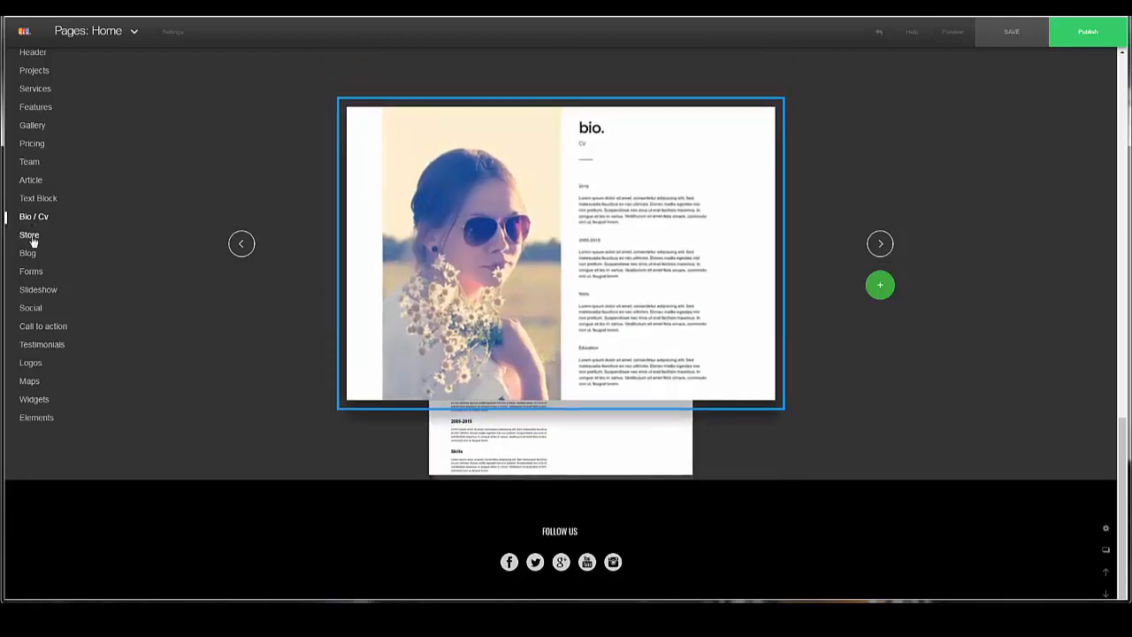
pyautogui.click(31, 237)
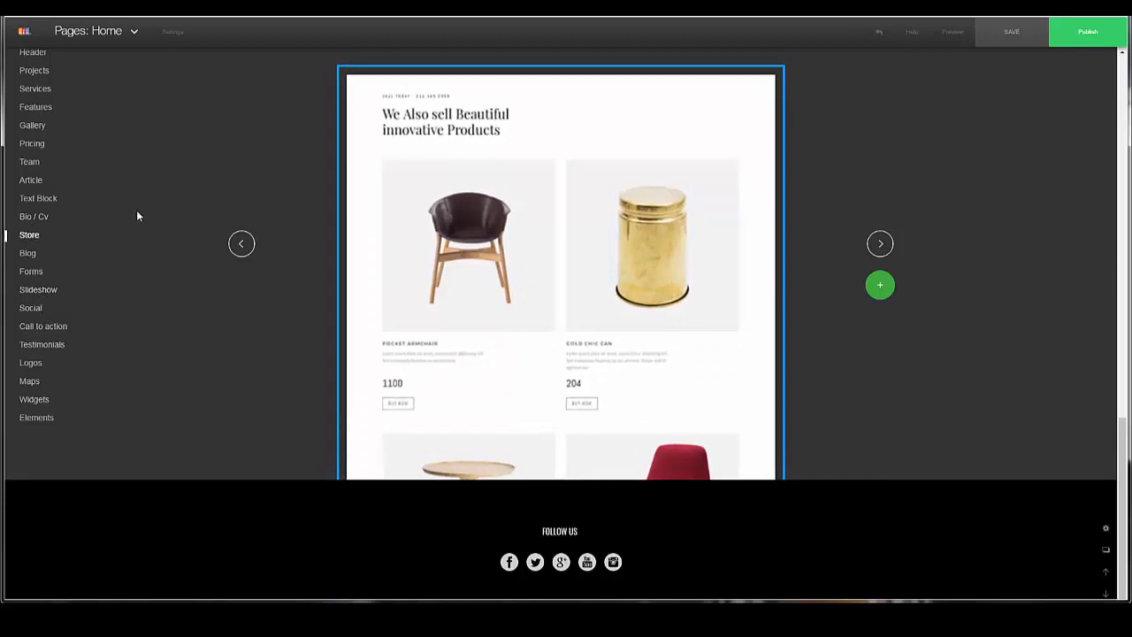
# Look through the available Social and Call to action section templates
pyautogui.click(32, 309)
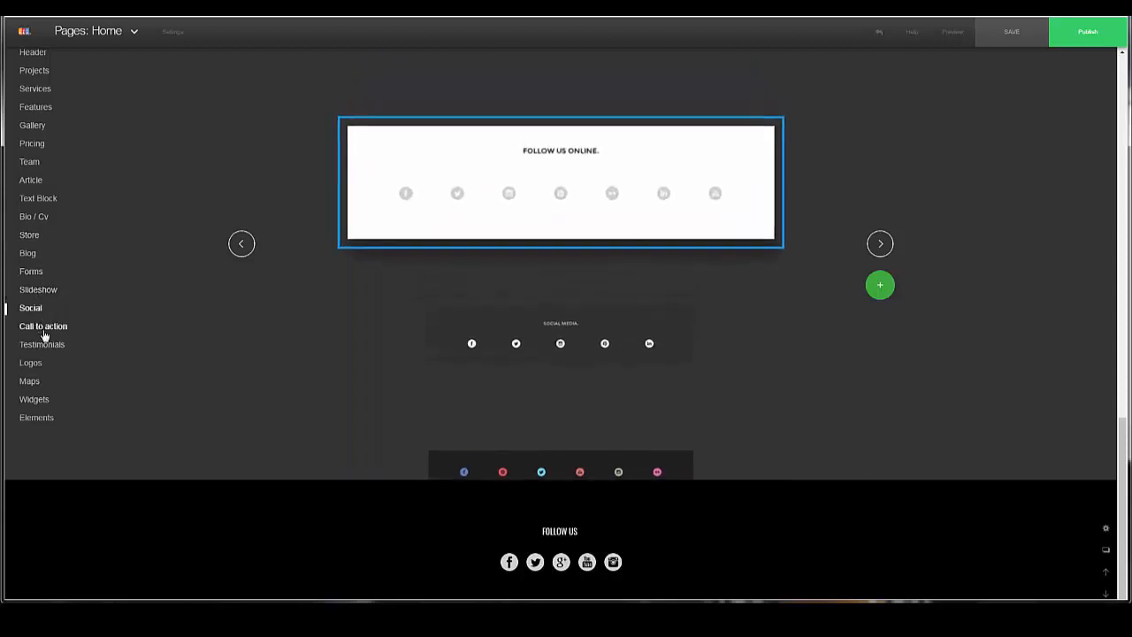
pyautogui.click(881, 243)
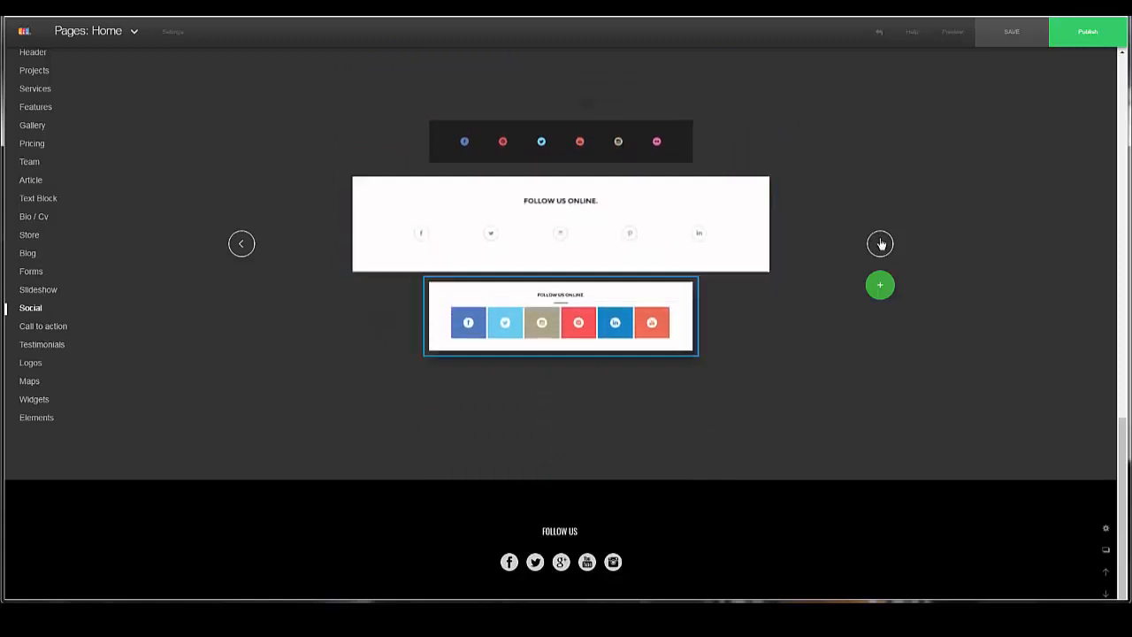
pyautogui.click(59, 327)
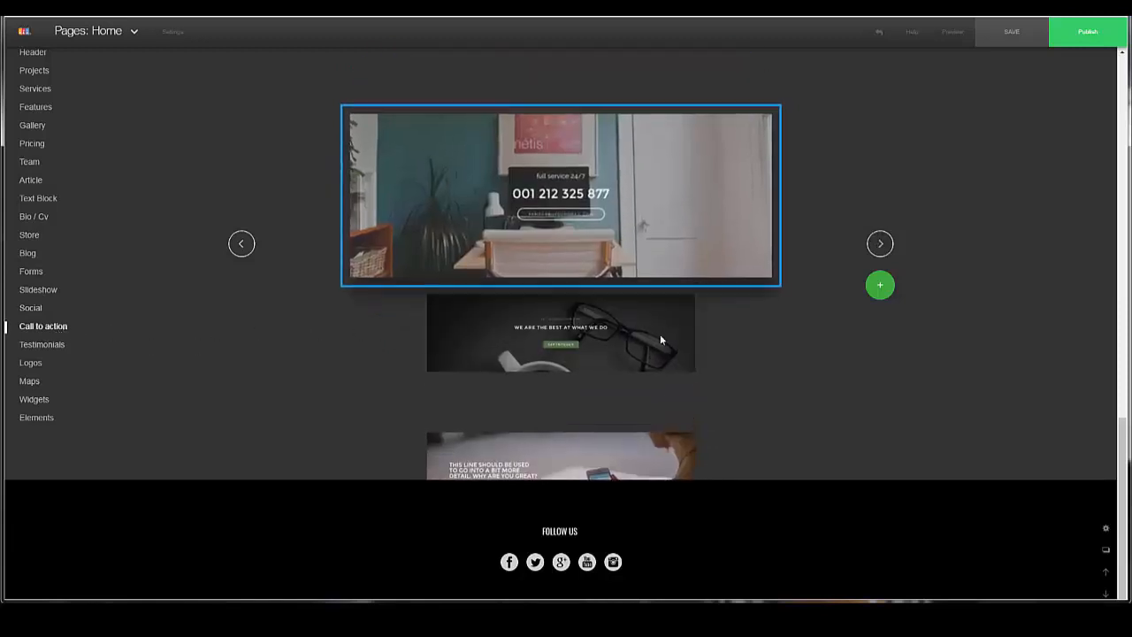
pyautogui.click(880, 248)
pyautogui.click(879, 248)
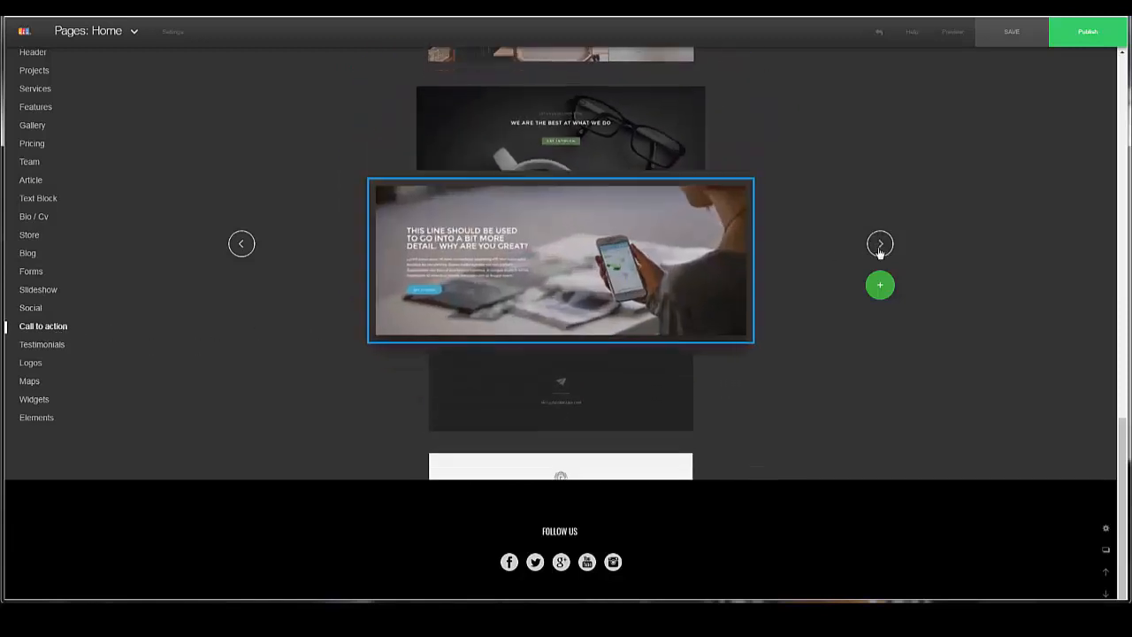
pyautogui.click(880, 248)
pyautogui.click(879, 248)
pyautogui.click(880, 245)
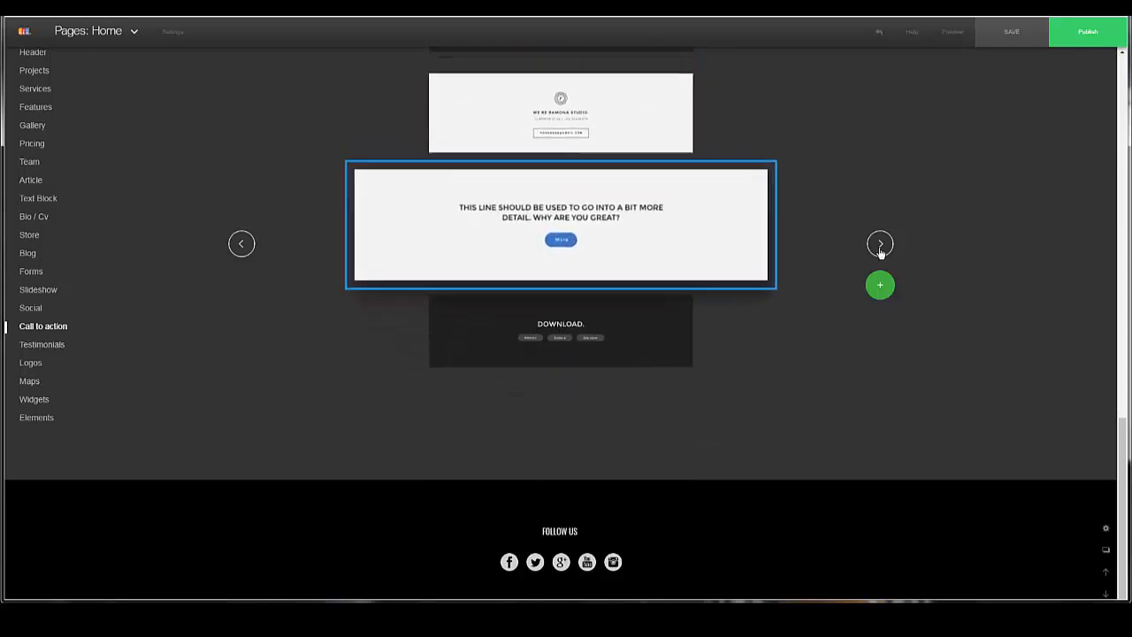
pyautogui.click(881, 245)
# Examine the section templates offered for Testimonials, Logos and Maps
pyautogui.click(42, 346)
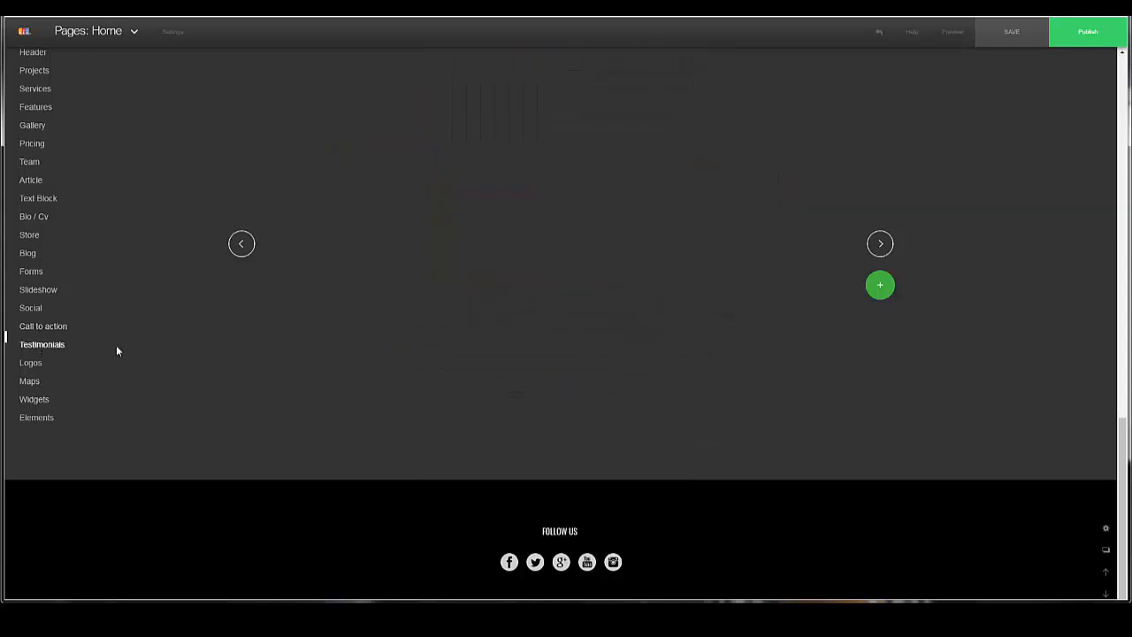
pyautogui.click(881, 245)
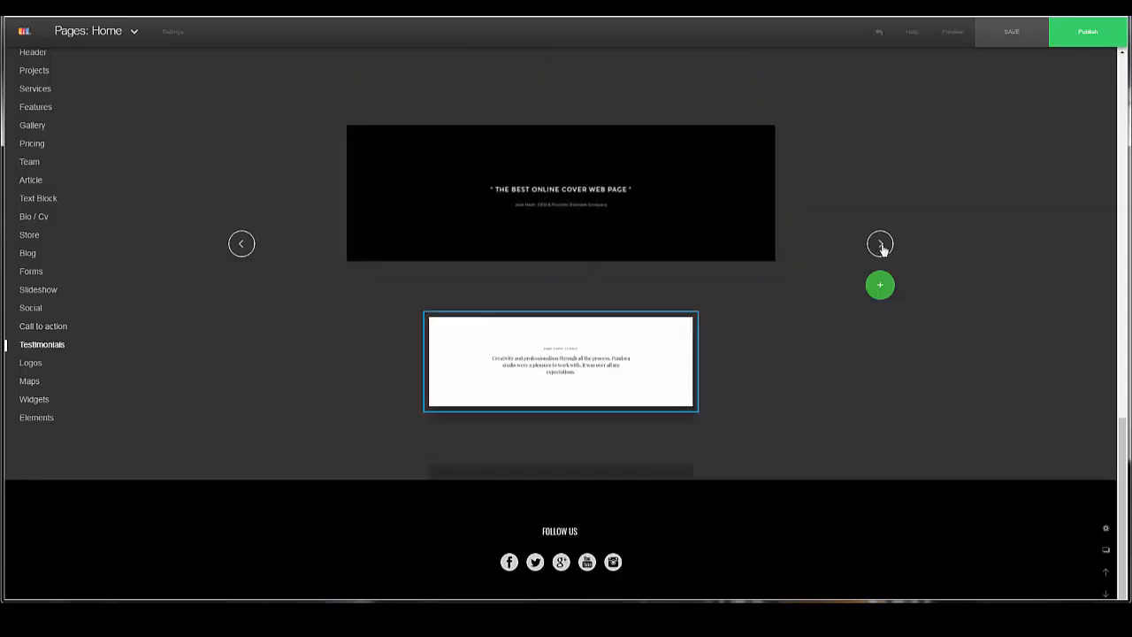
pyautogui.click(881, 245)
pyautogui.click(36, 367)
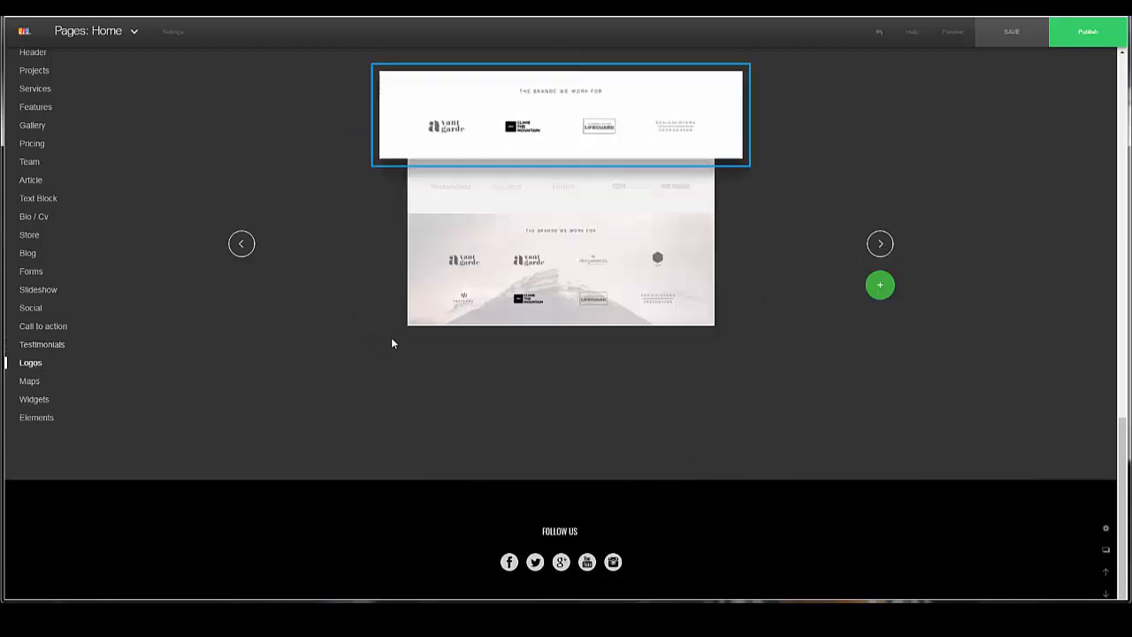
pyautogui.click(40, 386)
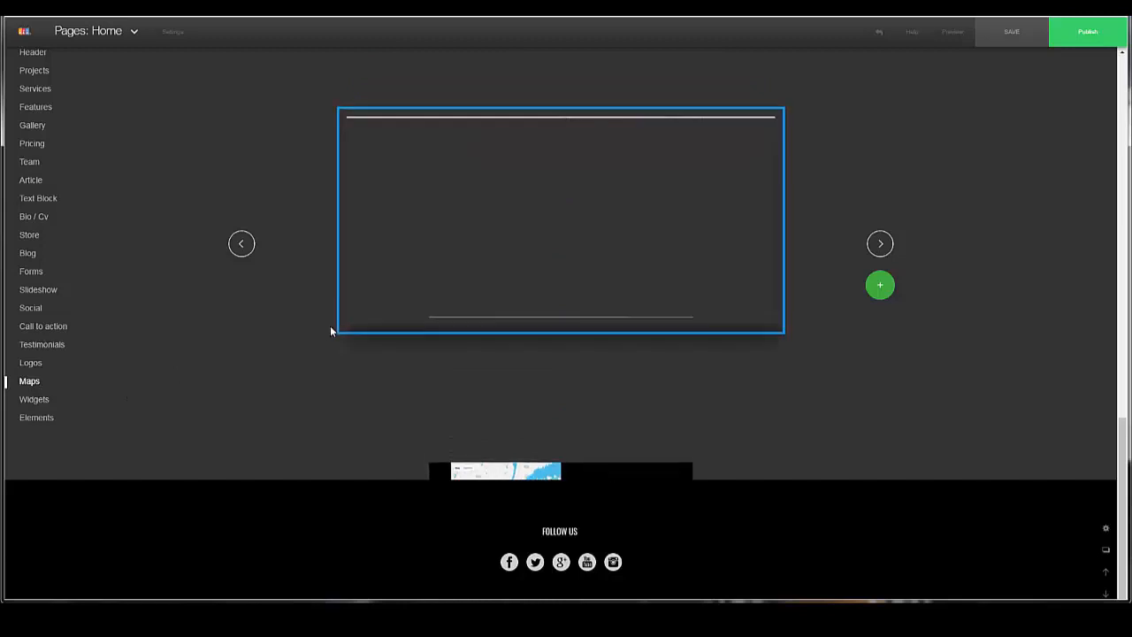
pyautogui.click(880, 247)
pyautogui.click(880, 245)
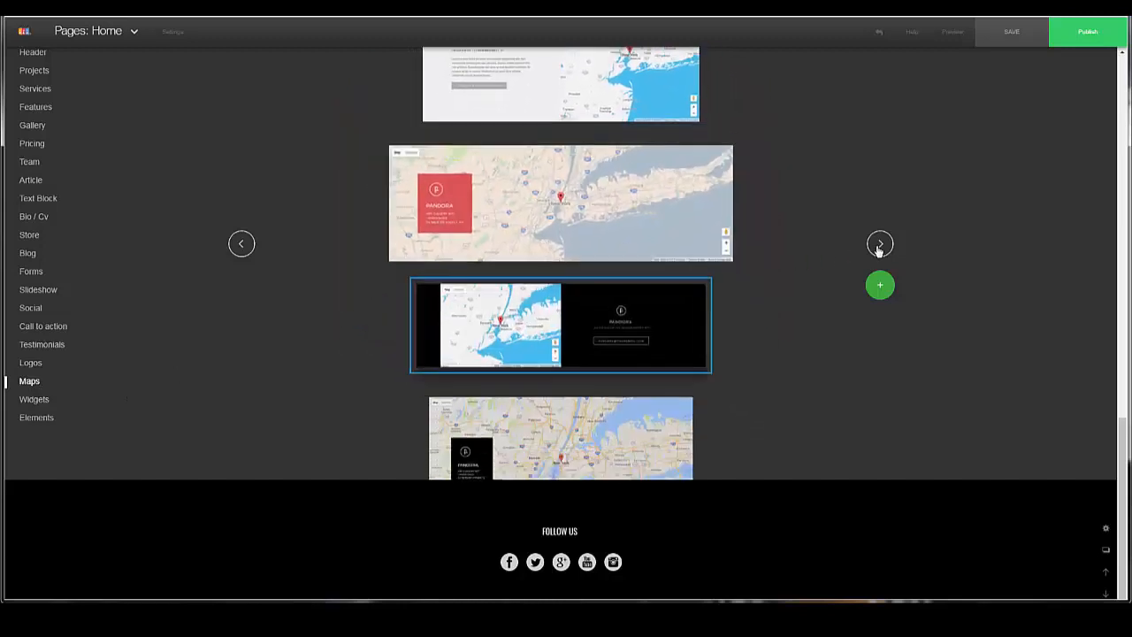
pyautogui.click(880, 245)
pyautogui.click(879, 245)
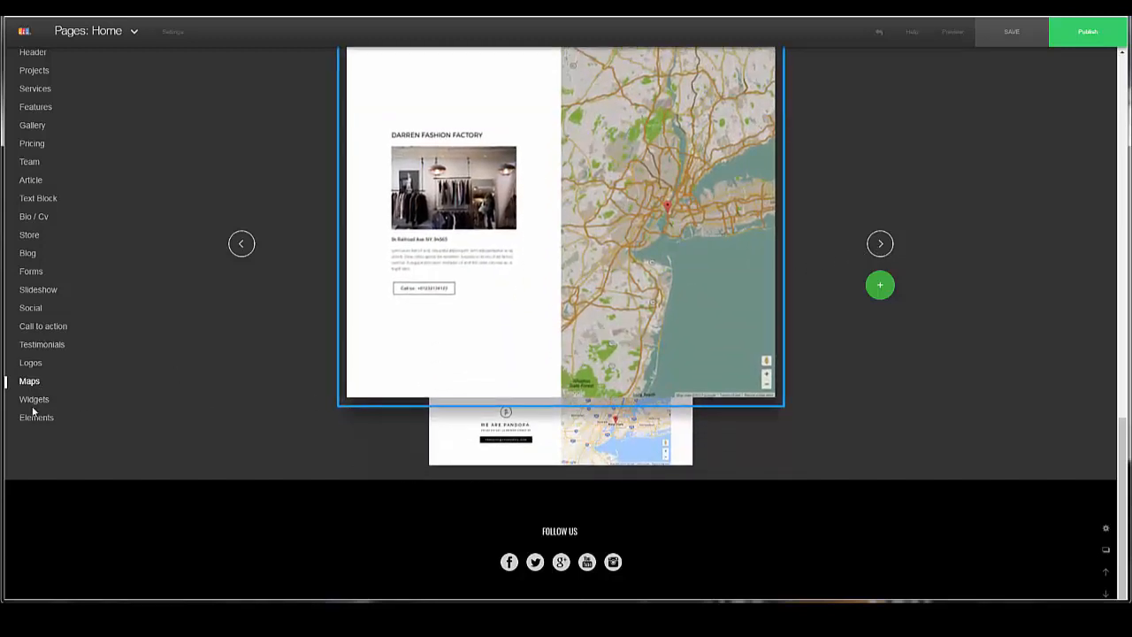
# Review the Widgets section templates one by one, along with the single items offered under Elements
pyautogui.click(36, 401)
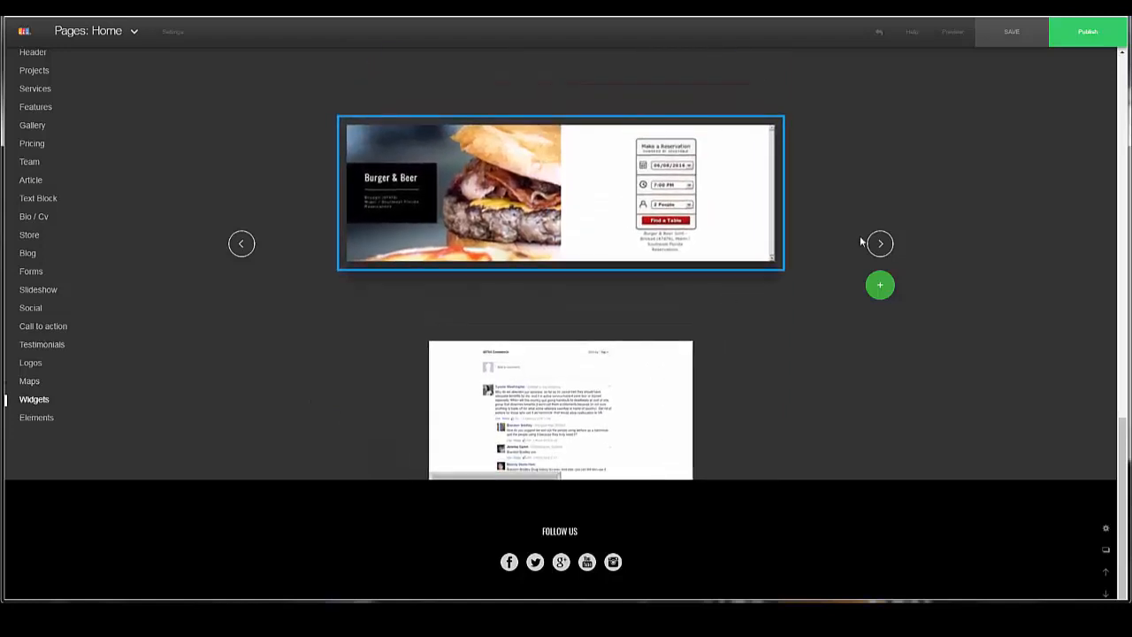
pyautogui.click(887, 250)
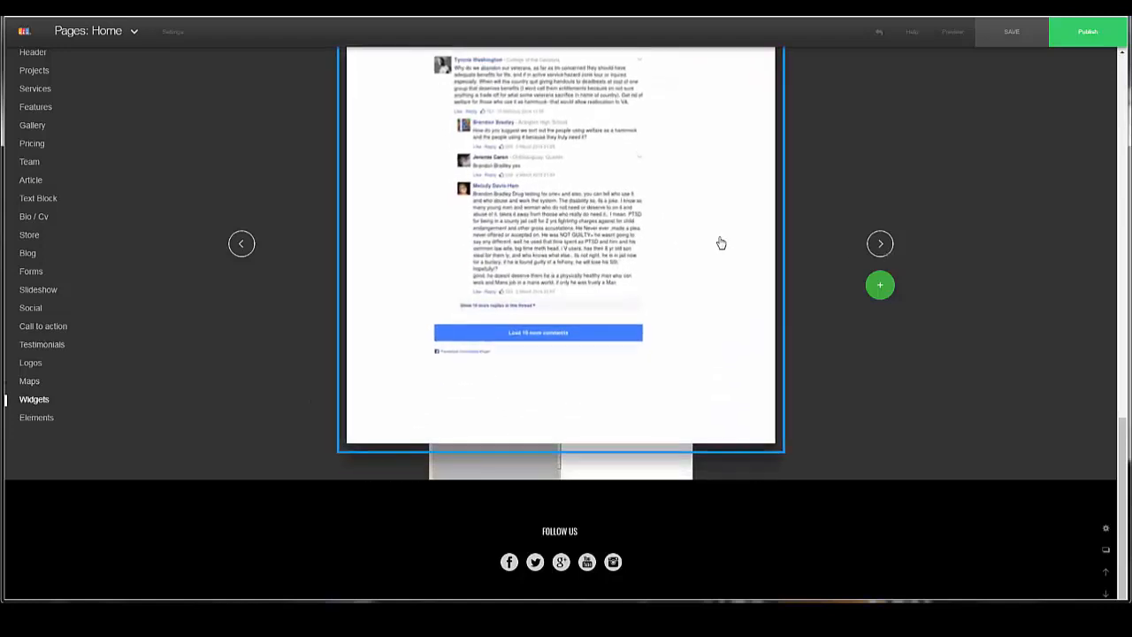
pyautogui.scroll(2, 721, 243)
pyautogui.scroll(-1, 724, 262)
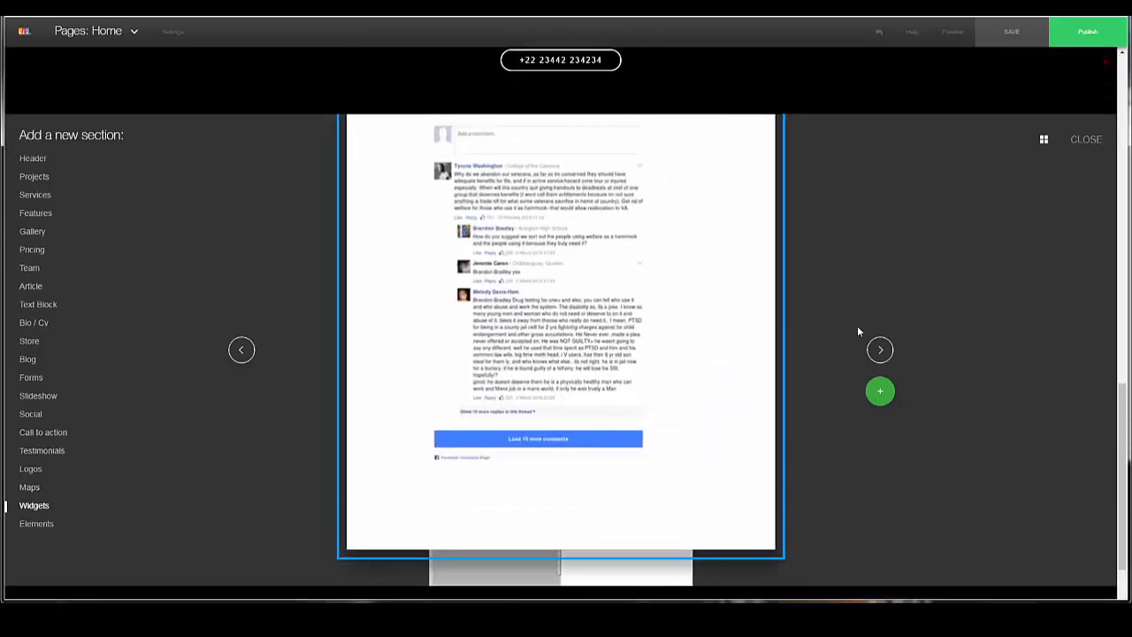
pyautogui.click(885, 361)
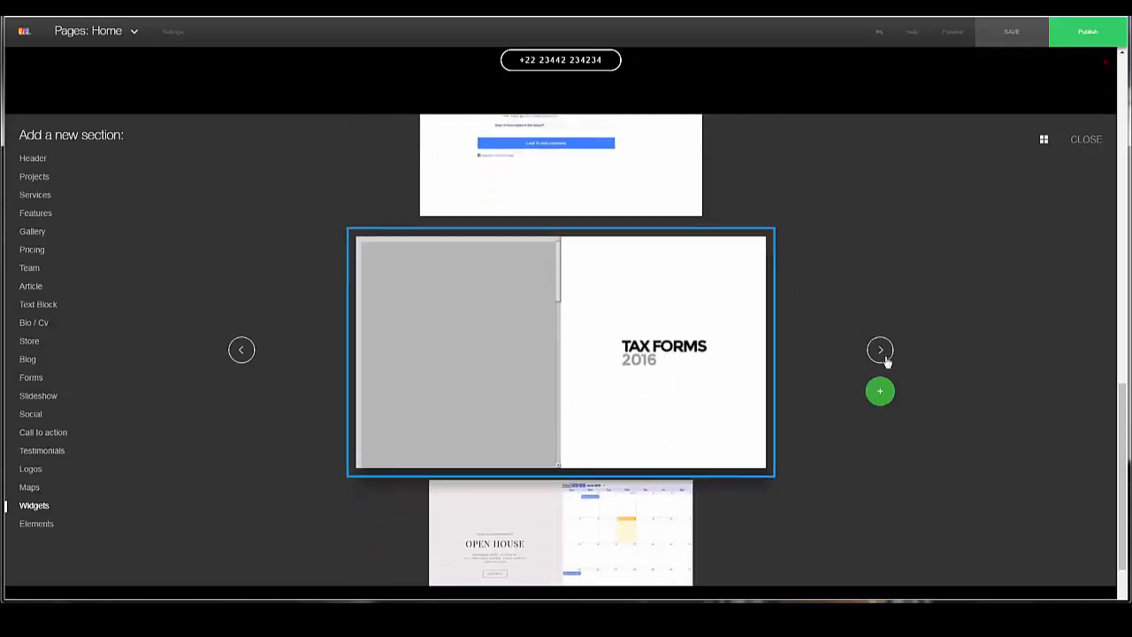
pyautogui.click(886, 361)
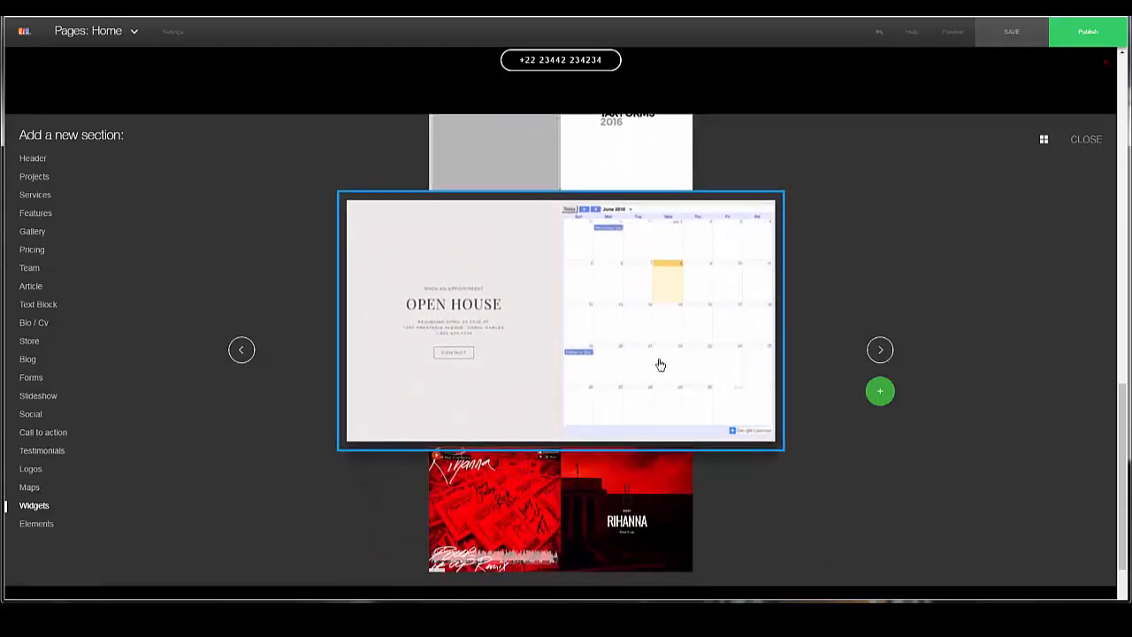
pyautogui.click(248, 357)
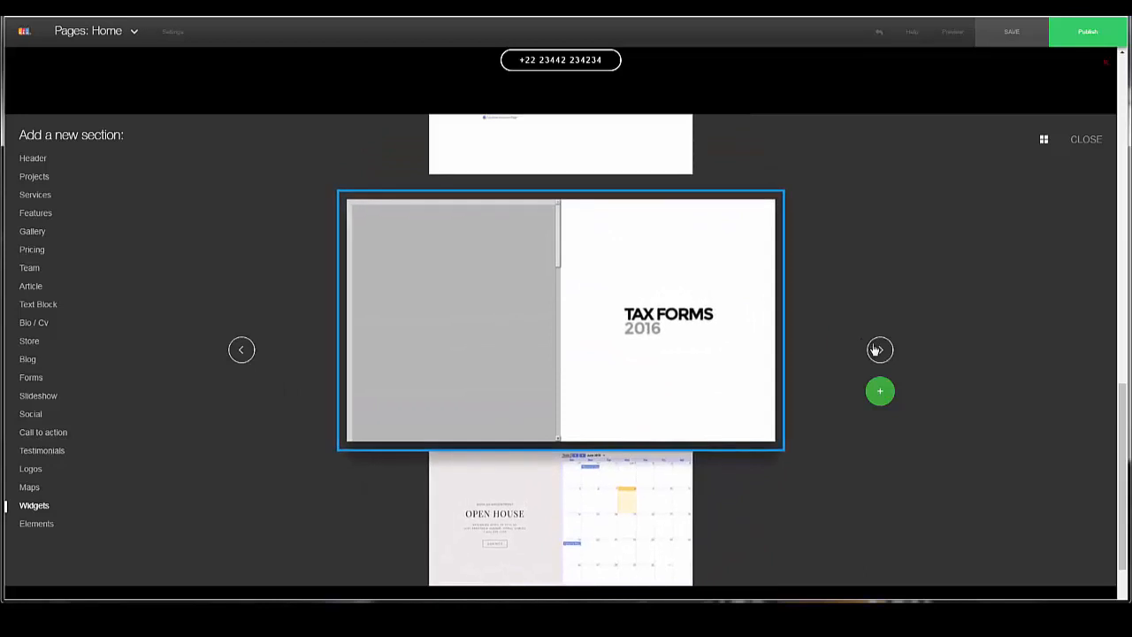
pyautogui.click(881, 351)
pyautogui.click(882, 351)
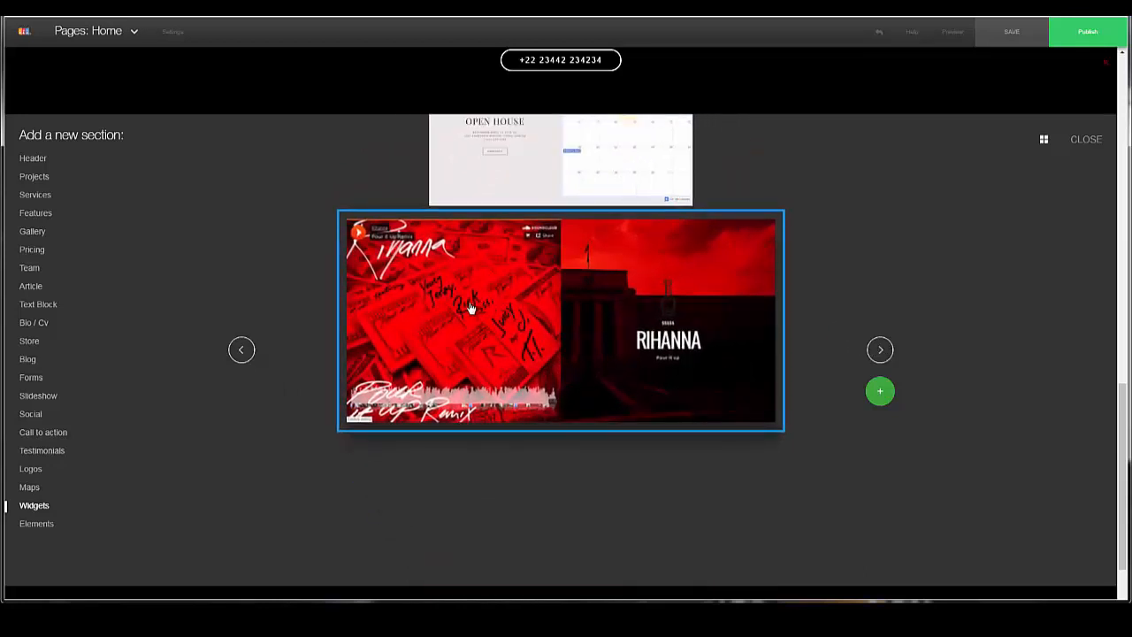
pyautogui.click(34, 524)
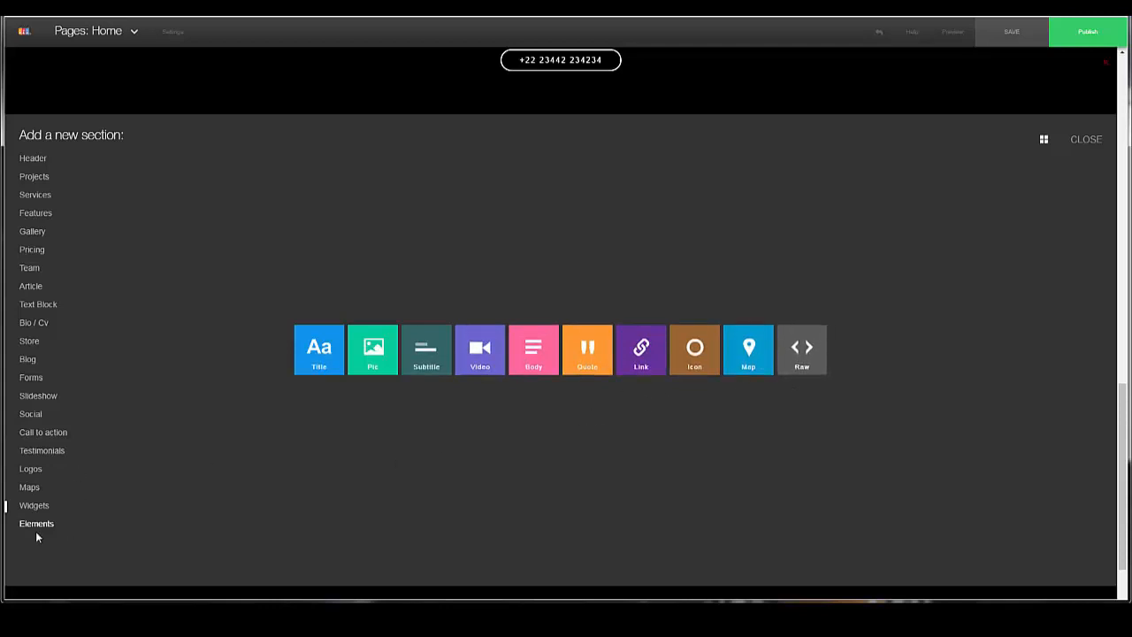
# Add the Graphic Designer Works gallery section below the contact section on the Home page and look it over
pyautogui.click(36, 214)
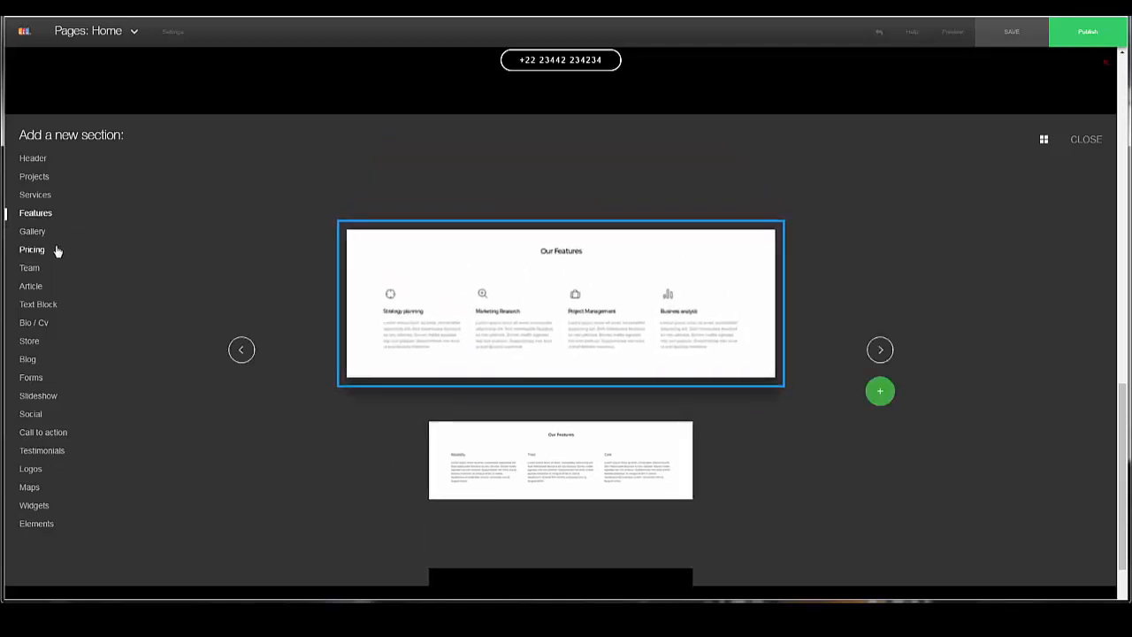
pyautogui.click(42, 234)
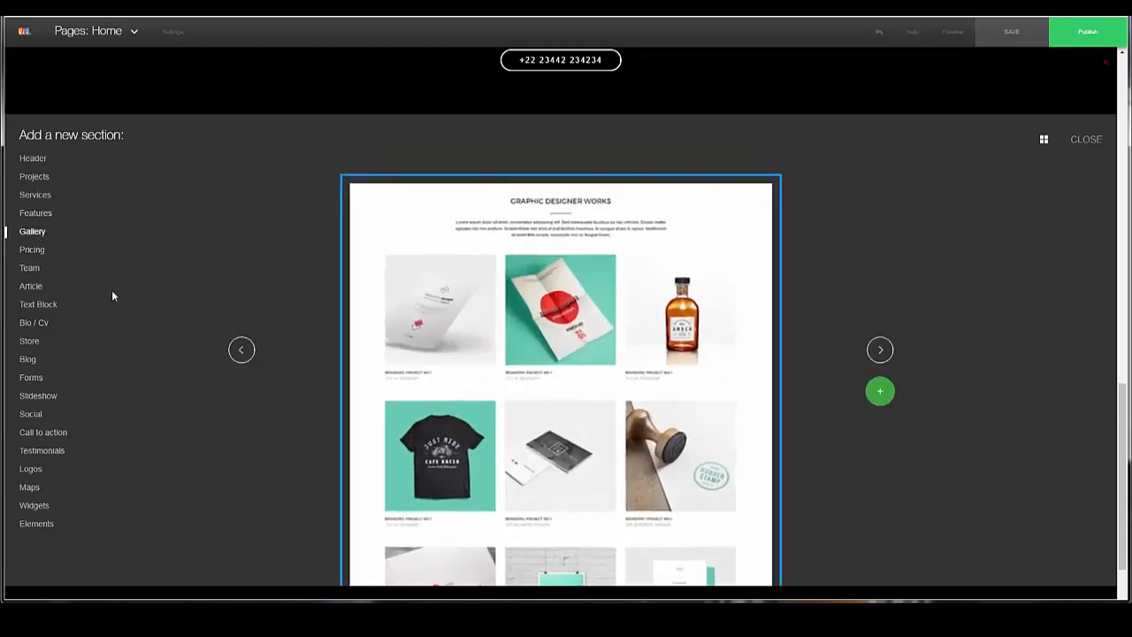
pyautogui.click(881, 391)
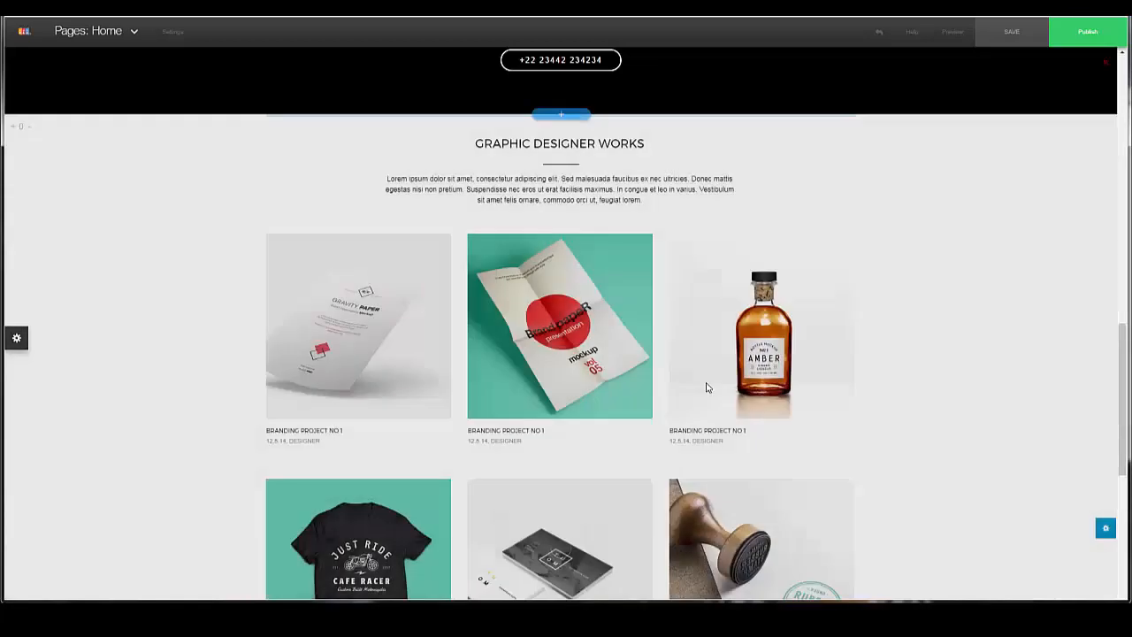
pyautogui.scroll(-3, 670, 337)
pyautogui.scroll(-5, 672, 335)
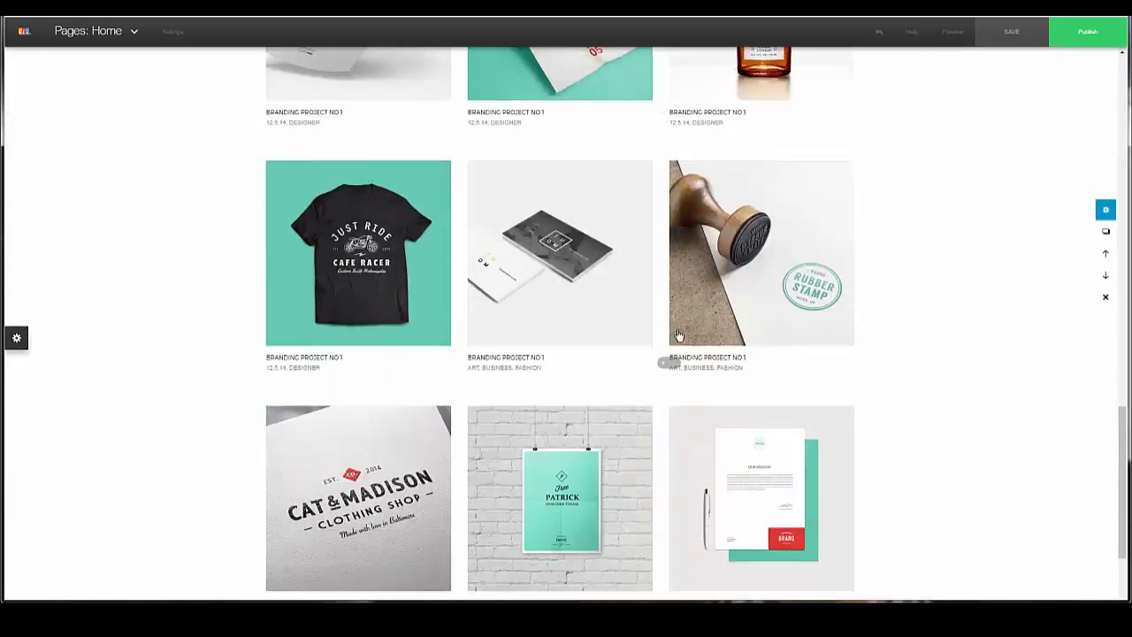
pyautogui.scroll(2, 720, 348)
pyautogui.scroll(4, 741, 360)
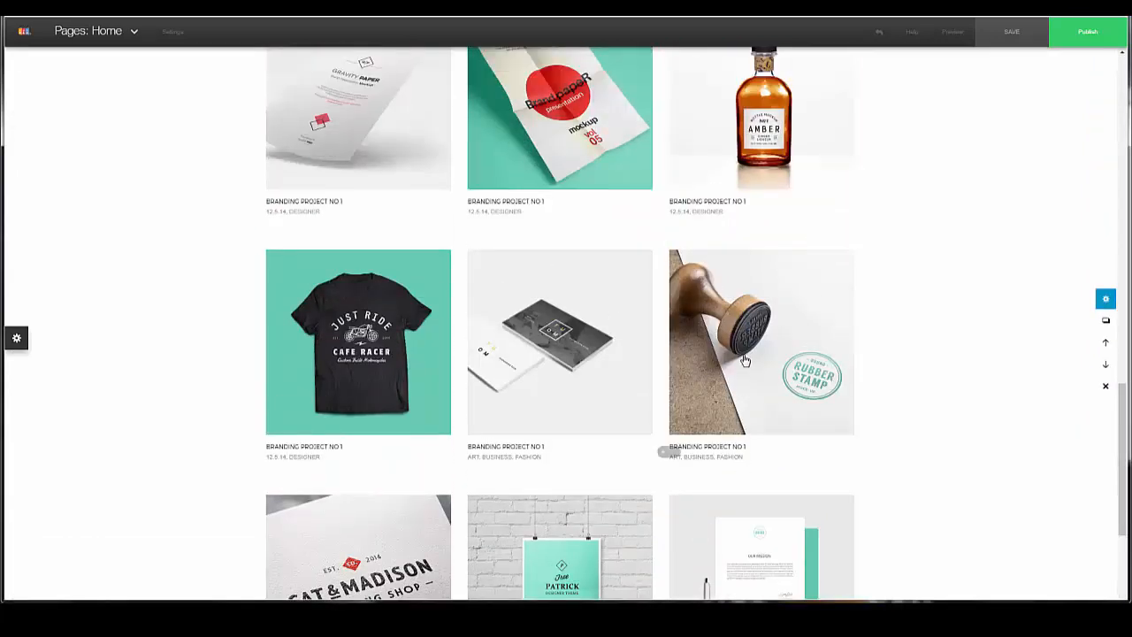
pyautogui.scroll(-1, 749, 359)
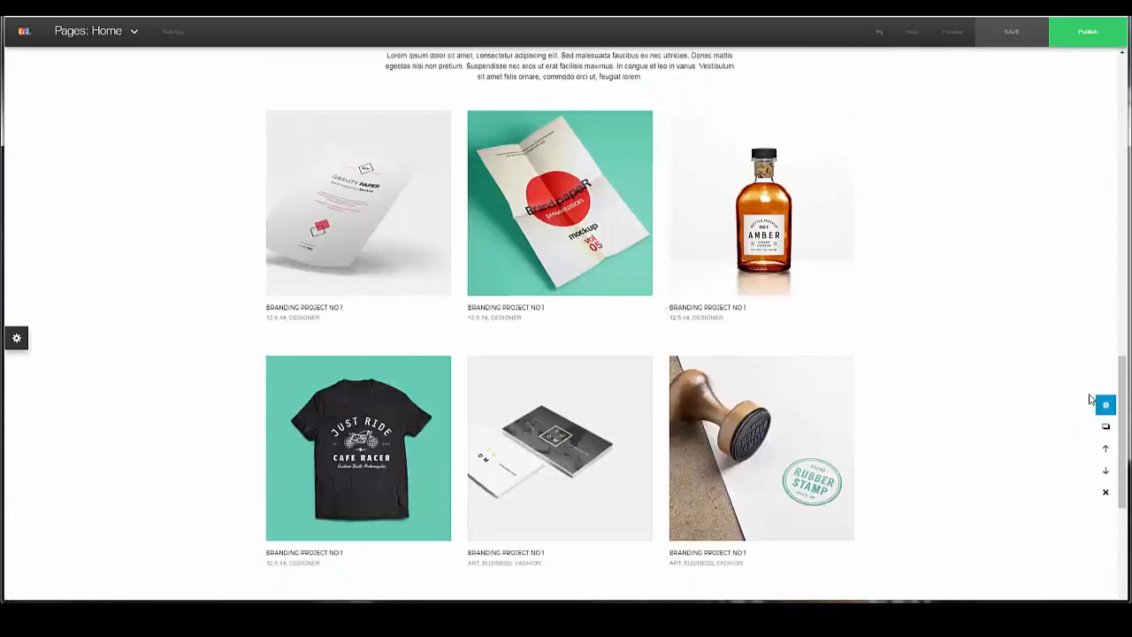
# Switch the new gallery's type to fit and set the number of items in a row to 2
pyautogui.click(1108, 406)
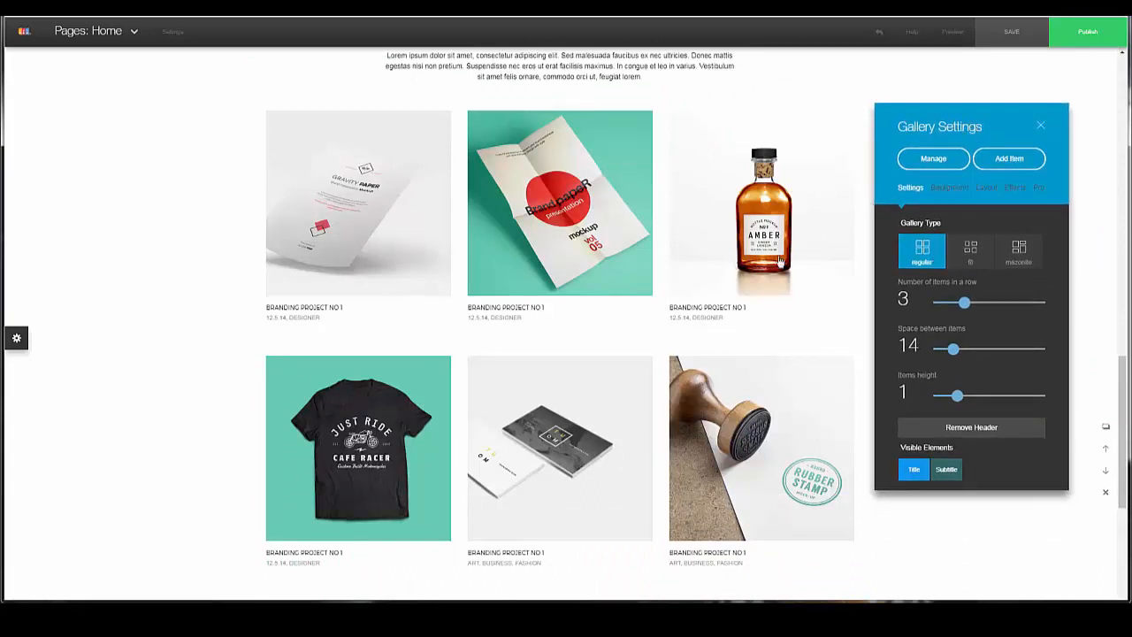
pyautogui.click(972, 262)
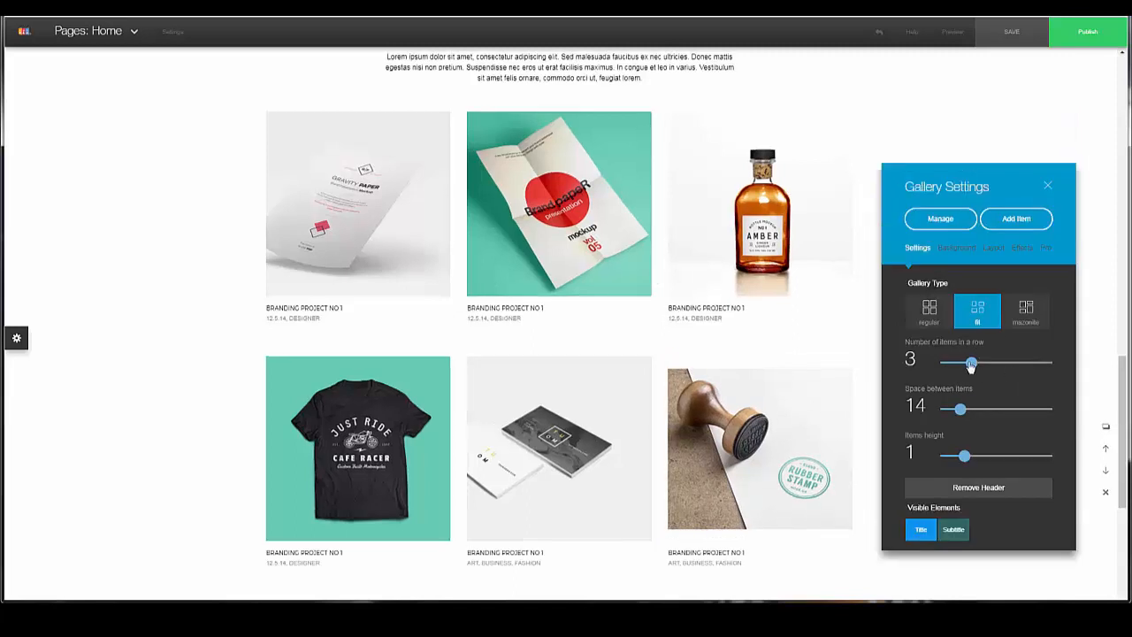
pyautogui.moveTo(980, 367)
pyautogui.mouseDown()
pyautogui.moveTo(995, 370)
pyautogui.moveTo(970, 369)
pyautogui.mouseUp()
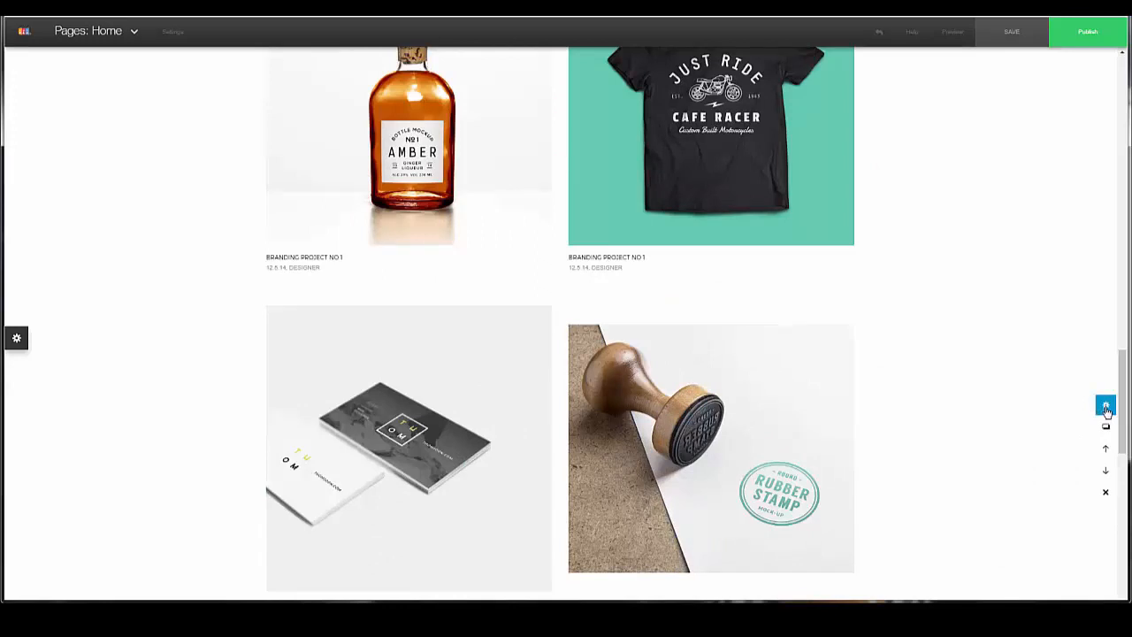
# Set the gallery's space between items to 0 and change its type to masonite
pyautogui.click(1106, 407)
pyautogui.moveTo(958, 411); pyautogui.dragTo(927, 413)
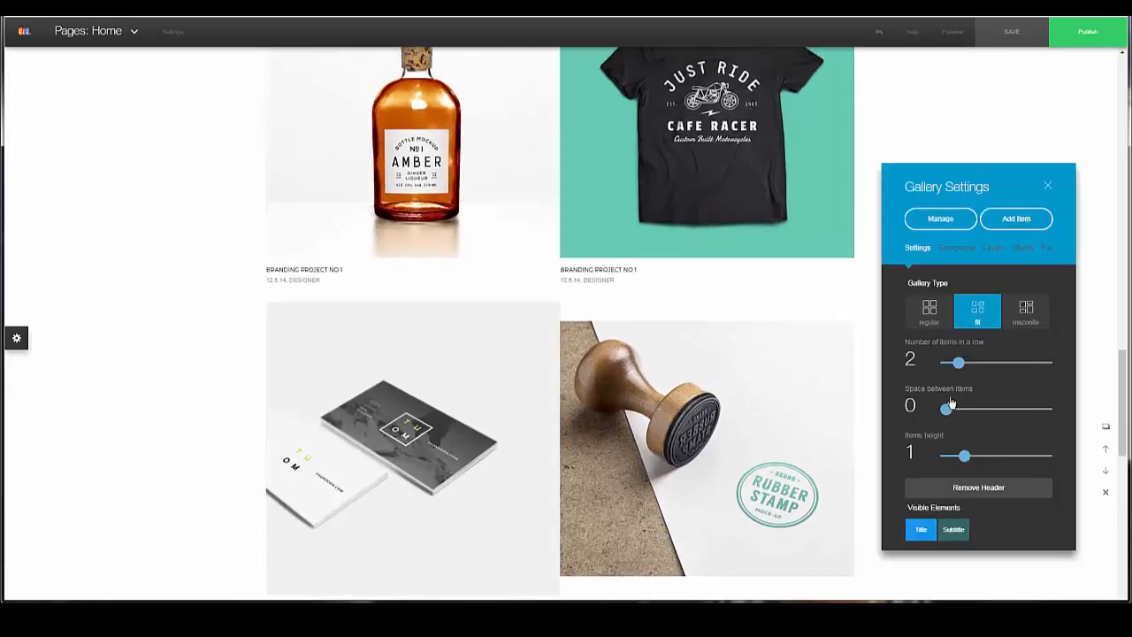
pyautogui.click(1028, 329)
pyautogui.scroll(-3, 880, 403)
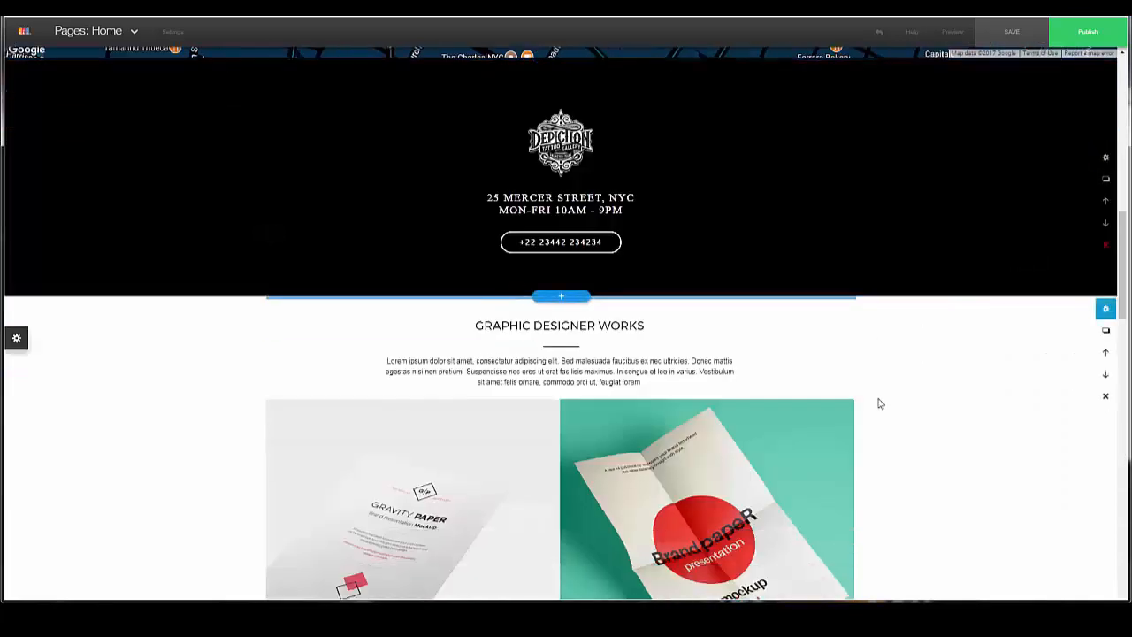
# Set the Graphic Designer Works gallery's number of items in a row to 3, look over the layout and close its settings
pyautogui.scroll(-5, 859, 377)
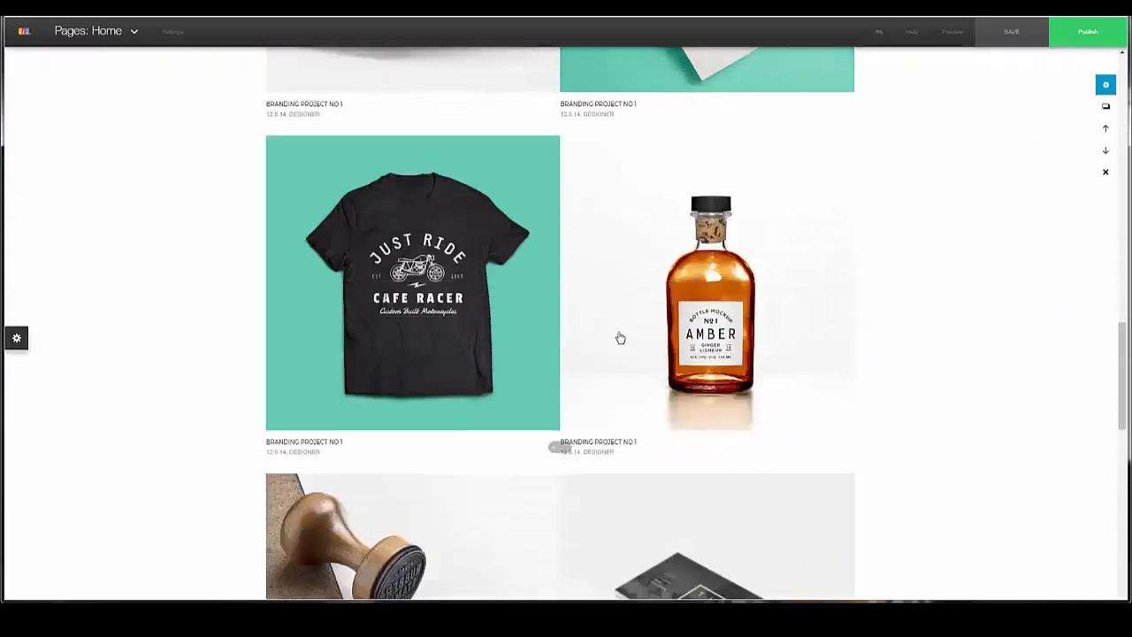
pyautogui.scroll(3, 755, 369)
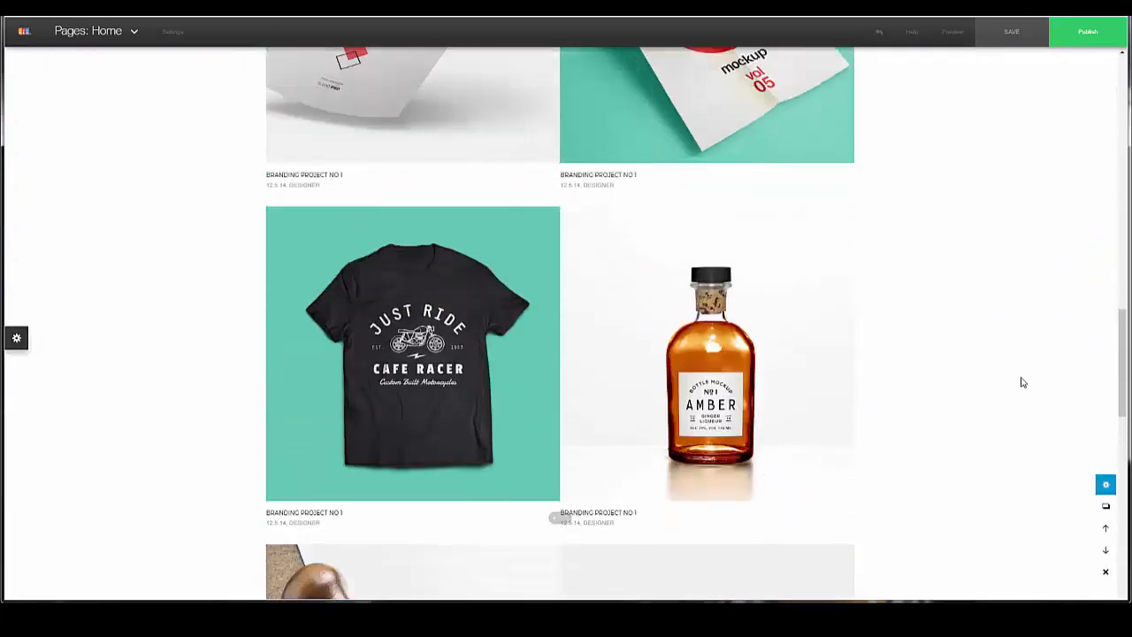
pyautogui.click(1106, 488)
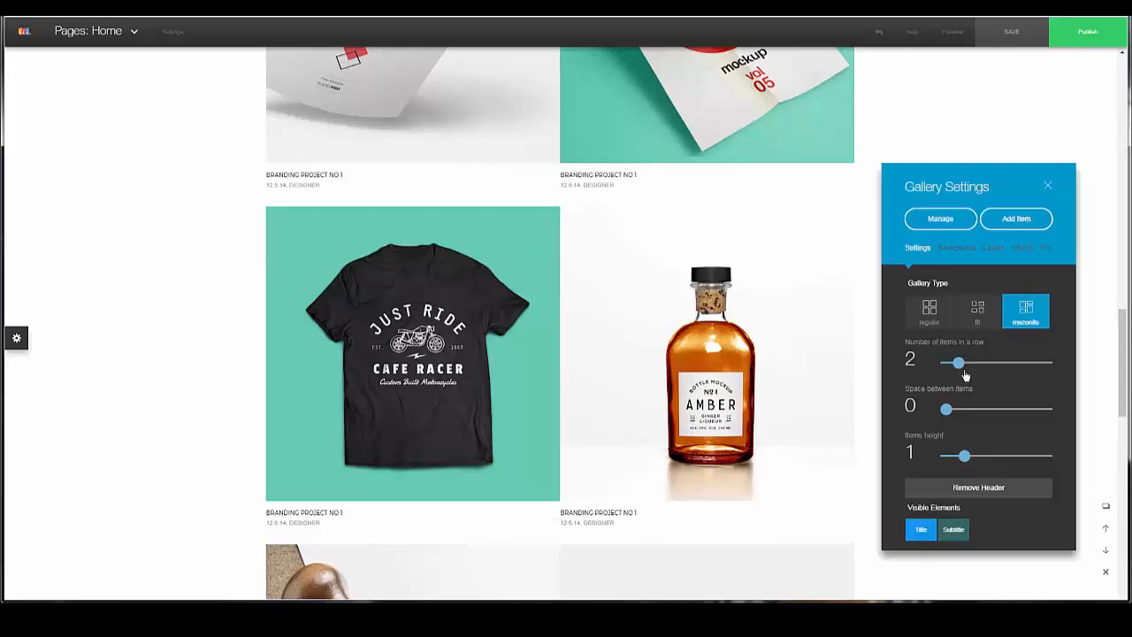
pyautogui.moveTo(959, 362); pyautogui.dragTo(973, 364)
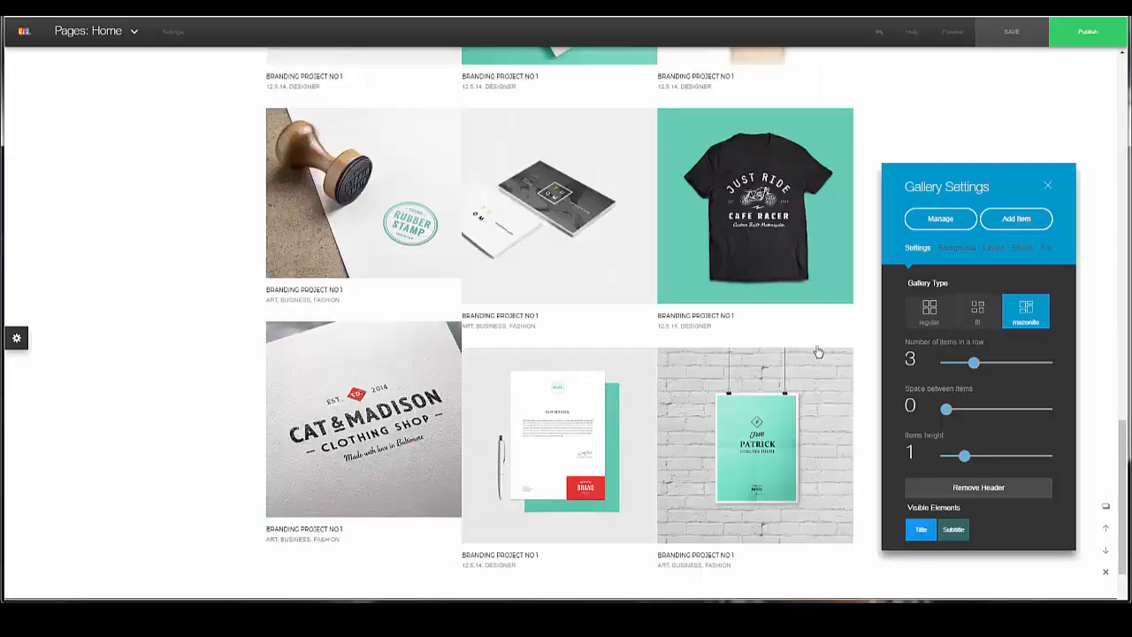
pyautogui.scroll(4, 698, 268)
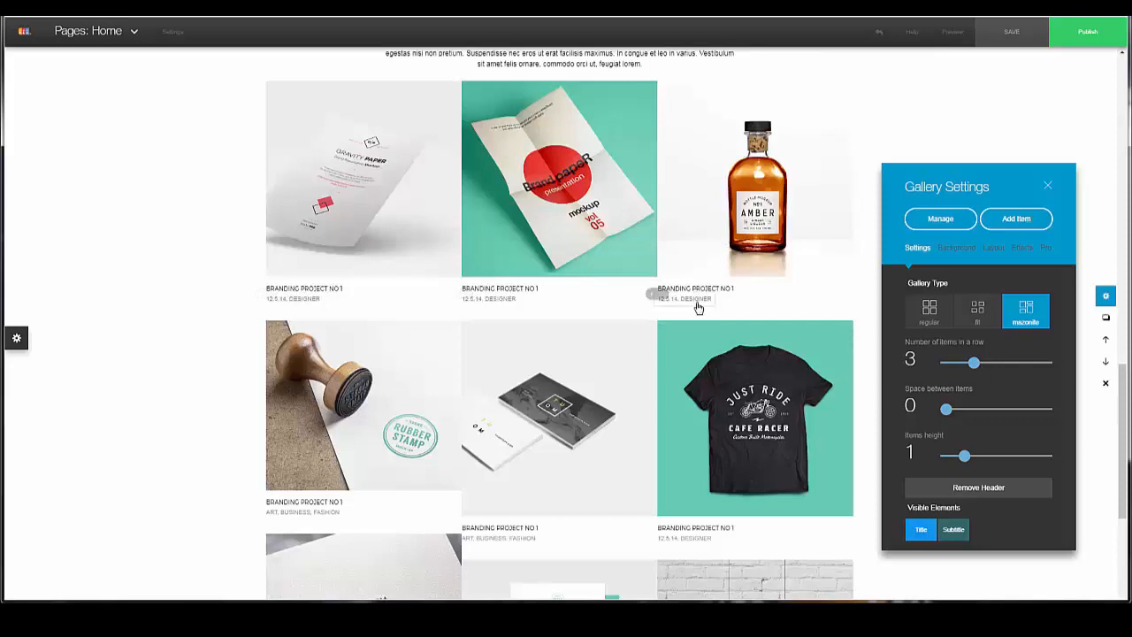
pyautogui.scroll(-4, 696, 312)
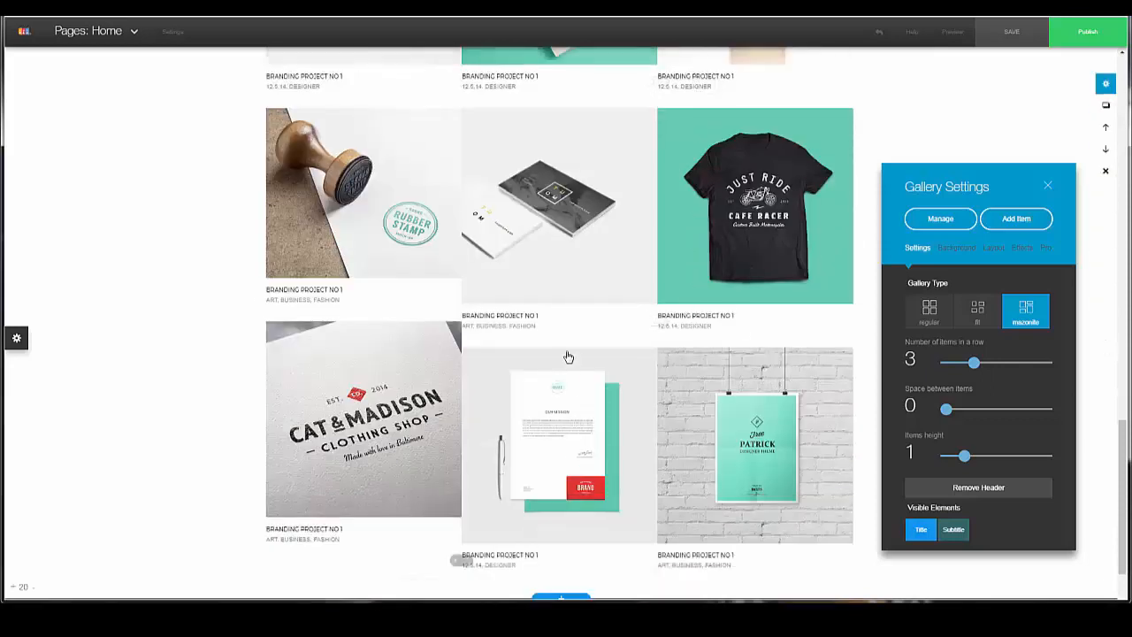
pyautogui.scroll(-2, 606, 360)
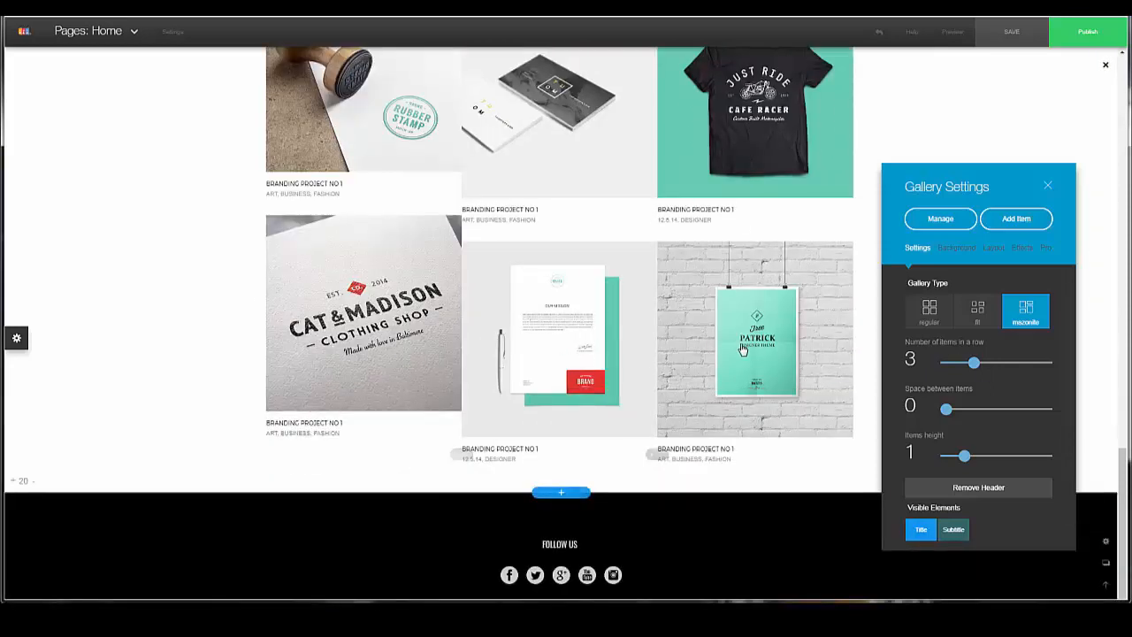
pyautogui.scroll(1, 737, 352)
pyautogui.scroll(-2, 680, 380)
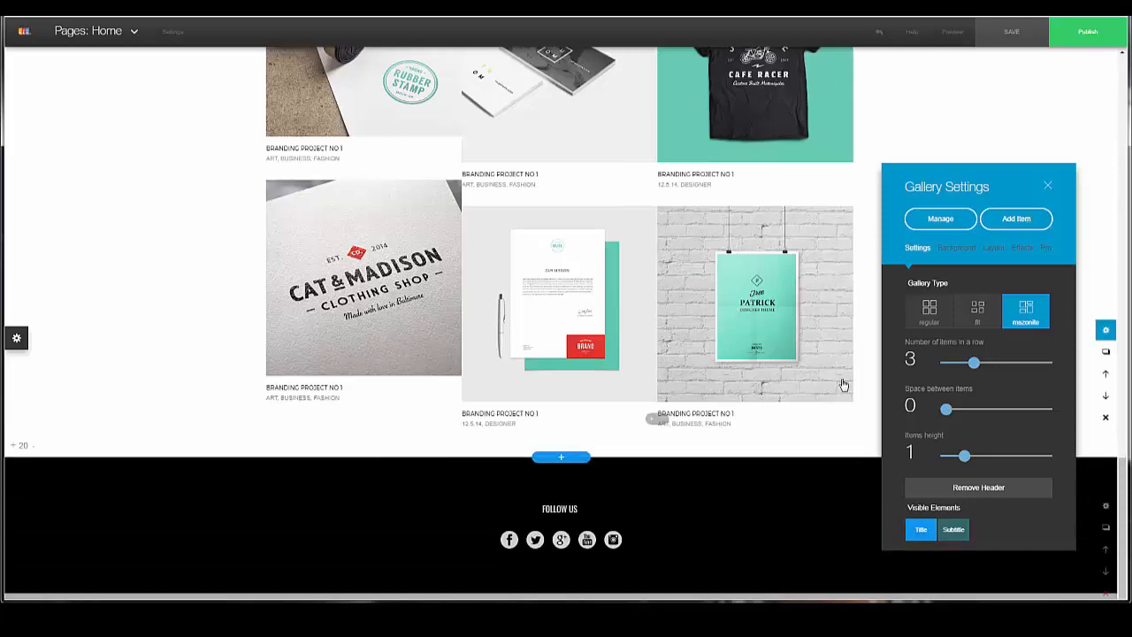
pyautogui.click(1050, 187)
# Add the "Great images makes the difference" gallery template below the Graphic Designer Works gallery
pyautogui.click(561, 456)
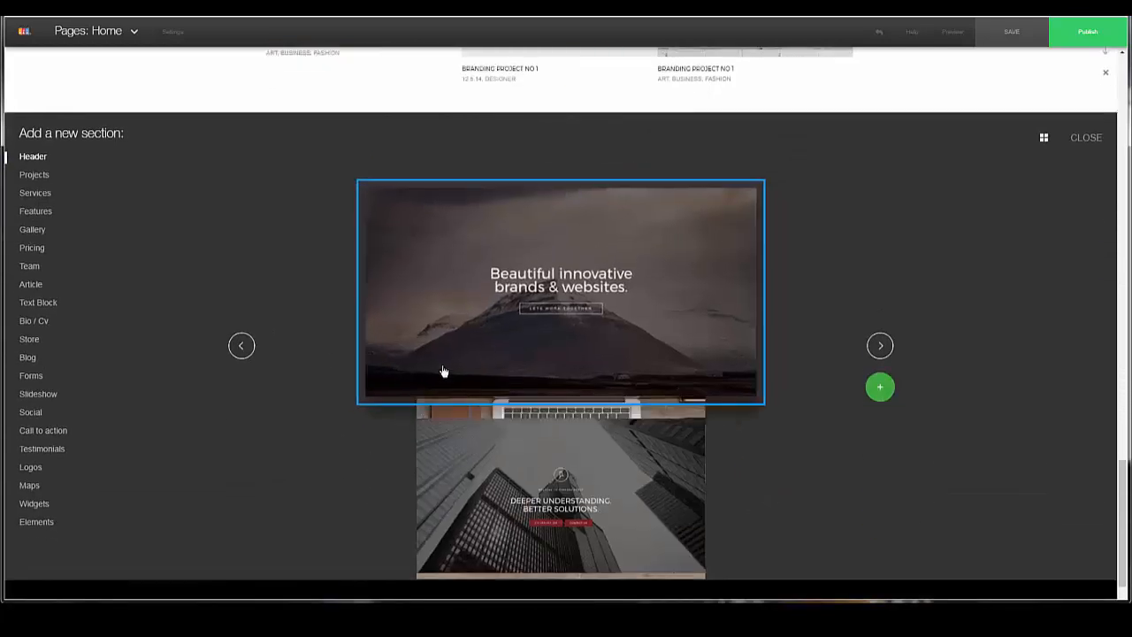
pyautogui.click(34, 196)
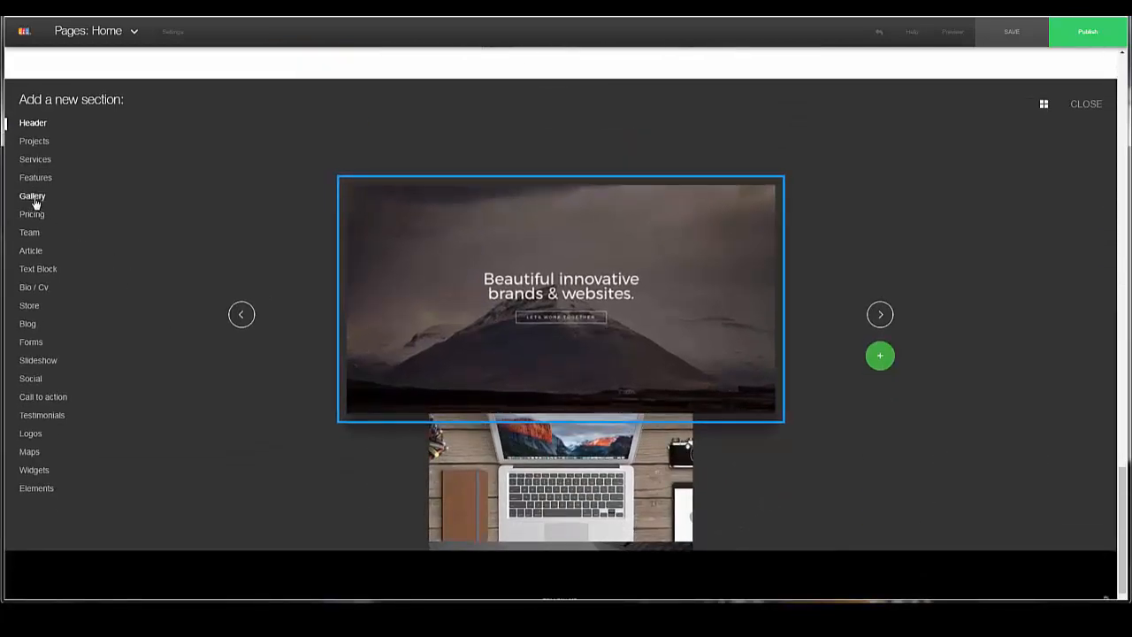
pyautogui.click(881, 315)
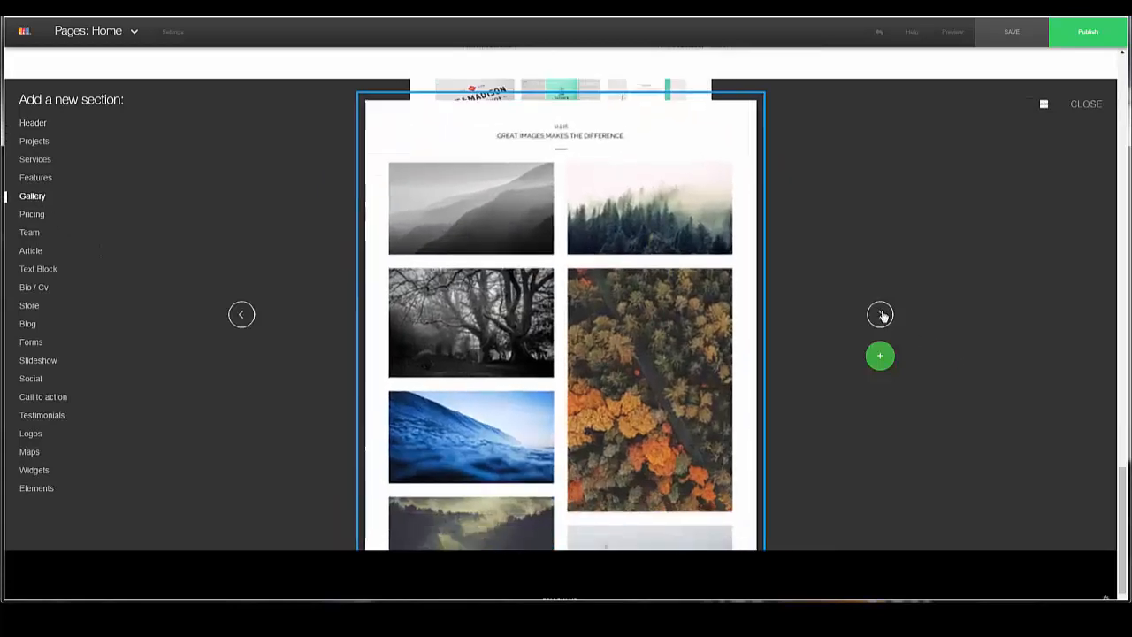
pyautogui.click(879, 361)
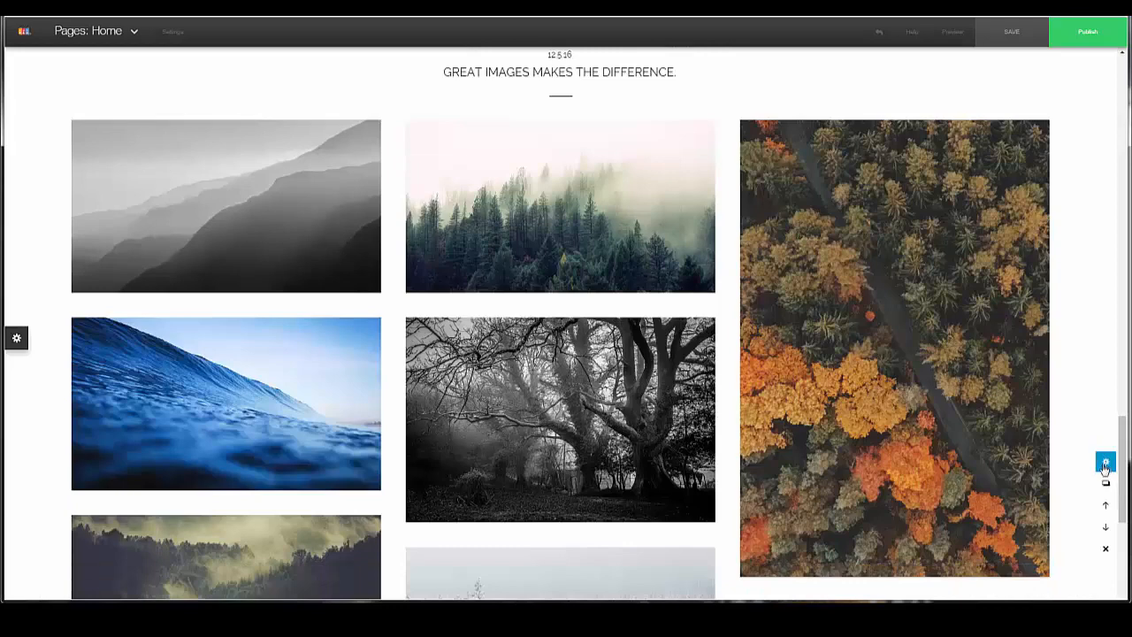
# Switch the new nature photo gallery's type to regular and look over the image grid
pyautogui.click(1105, 464)
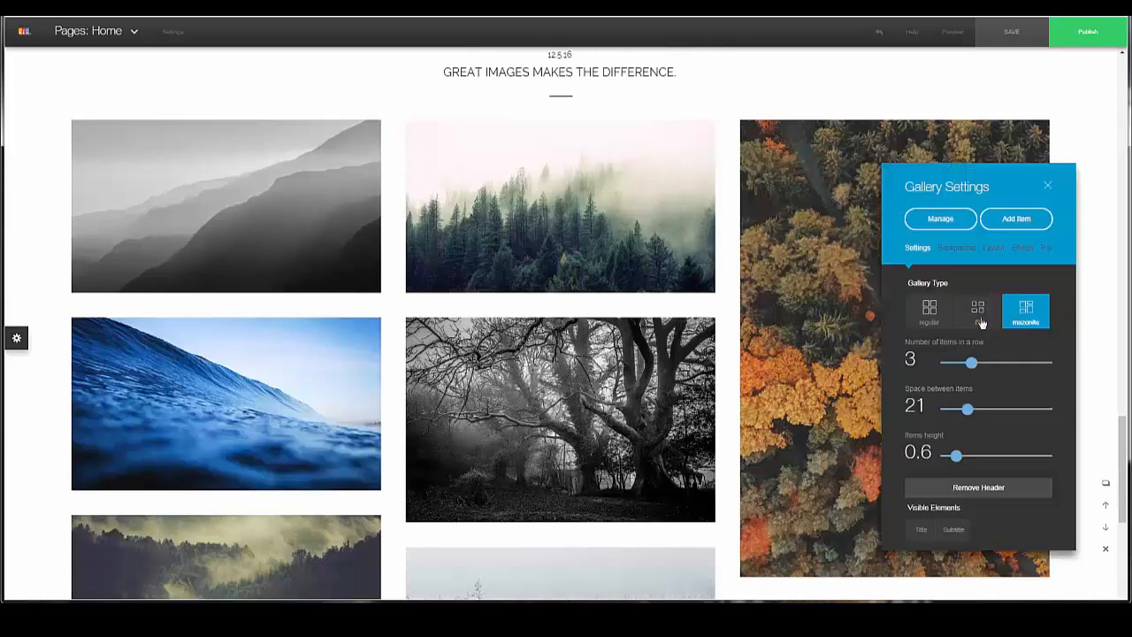
pyautogui.click(929, 312)
pyautogui.scroll(-1, 554, 370)
pyautogui.scroll(-3, 544, 368)
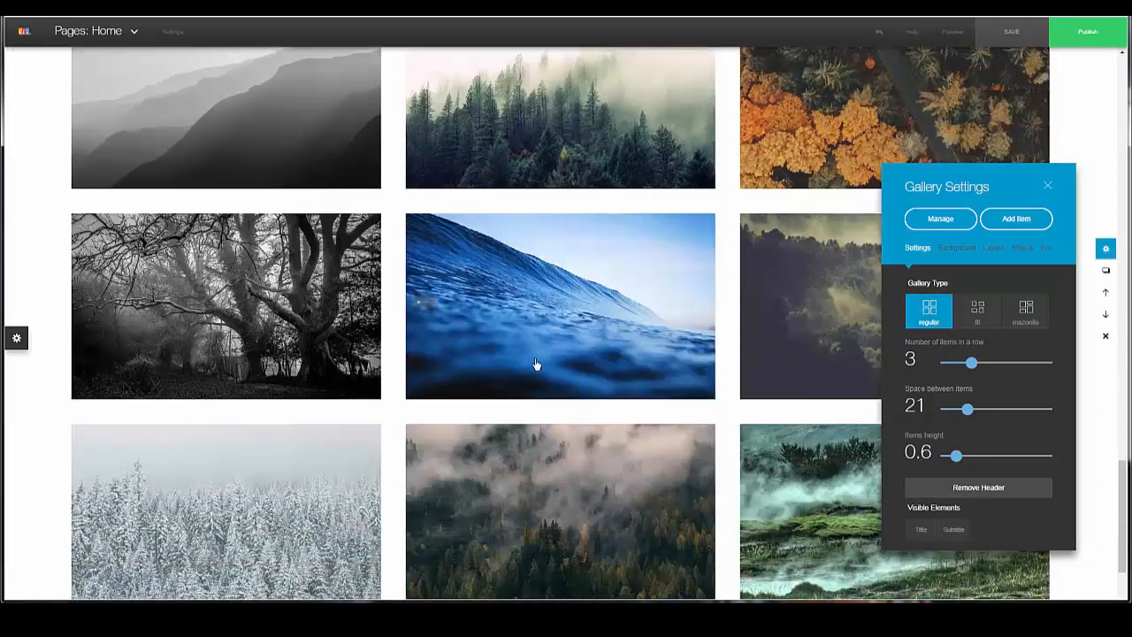
pyautogui.scroll(2, 663, 379)
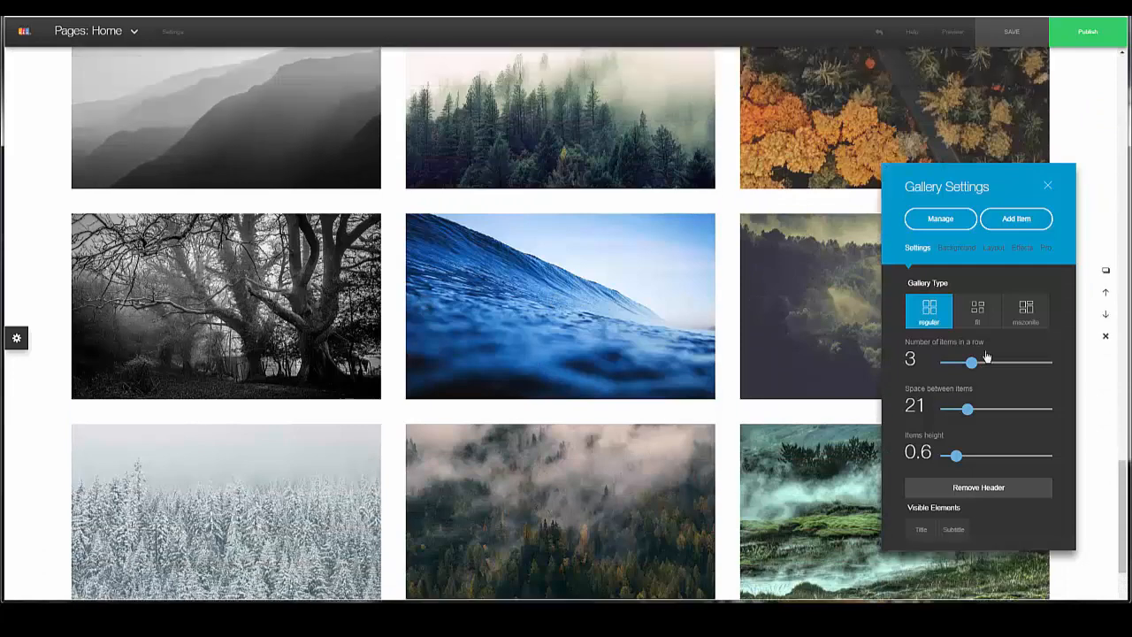
# Change the nature photo gallery's type to fit and look over the layout
pyautogui.click(977, 309)
pyautogui.scroll(-4, 734, 317)
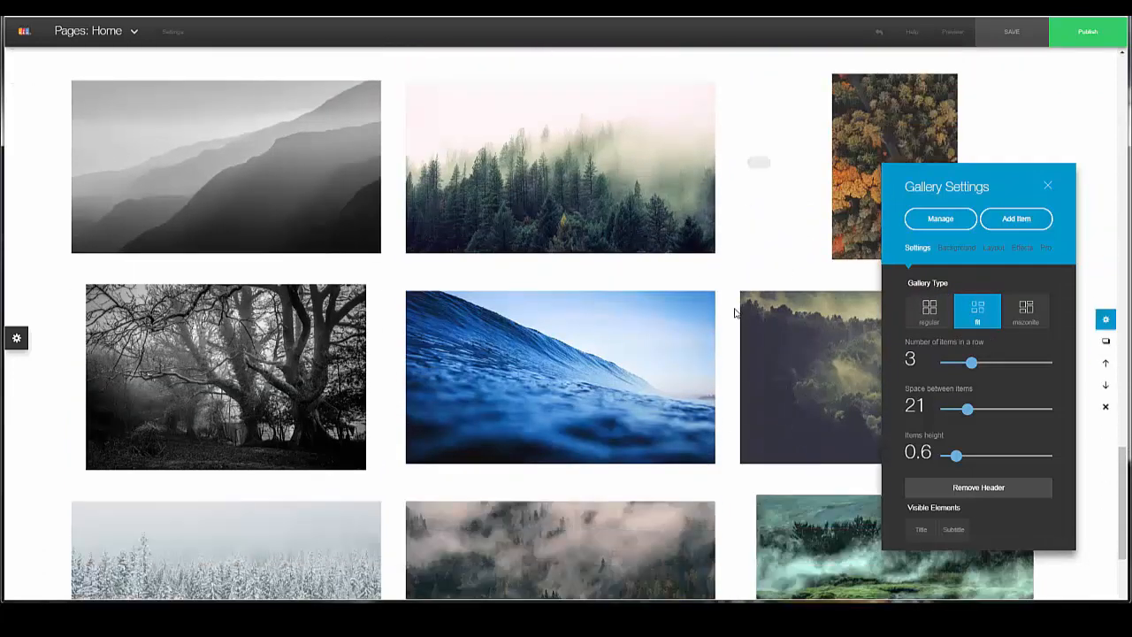
pyautogui.scroll(2, 849, 351)
pyautogui.scroll(2, 849, 352)
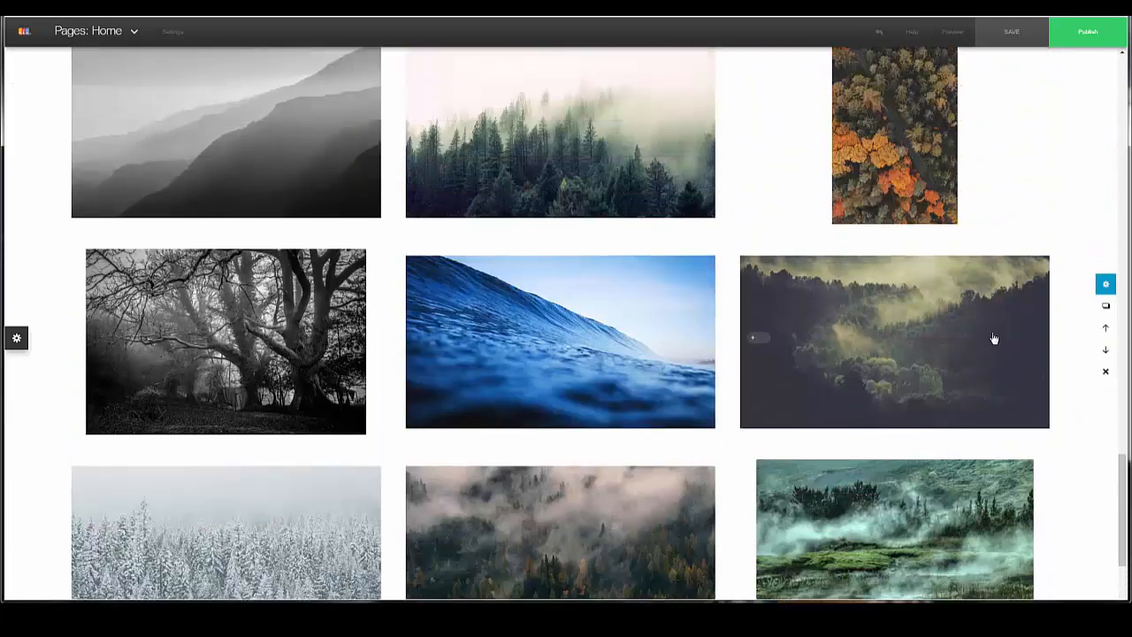
# Set the nature photo gallery's type back to masonite and check the whole section
pyautogui.click(1106, 285)
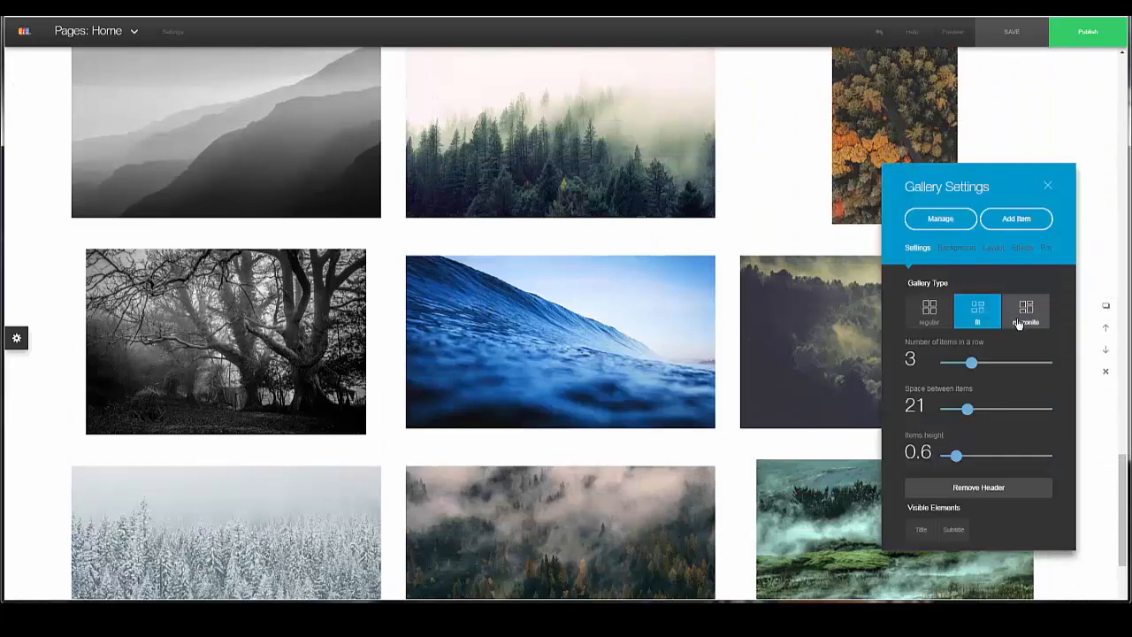
pyautogui.click(1025, 310)
pyautogui.scroll(-3, 735, 423)
pyautogui.scroll(-4, 734, 424)
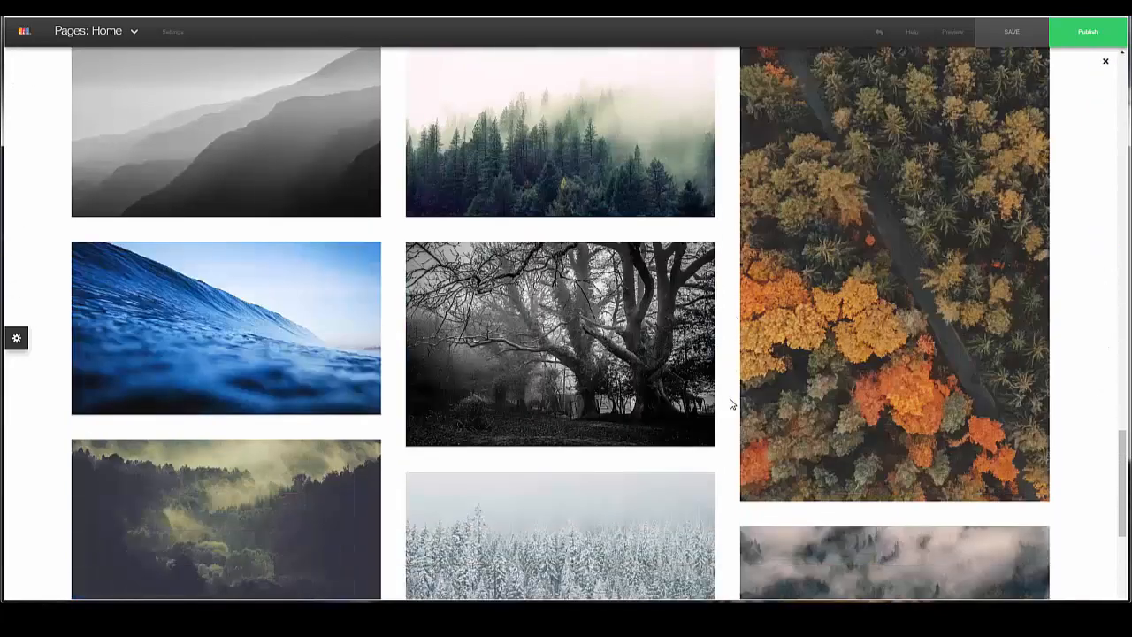
pyautogui.scroll(-2, 708, 376)
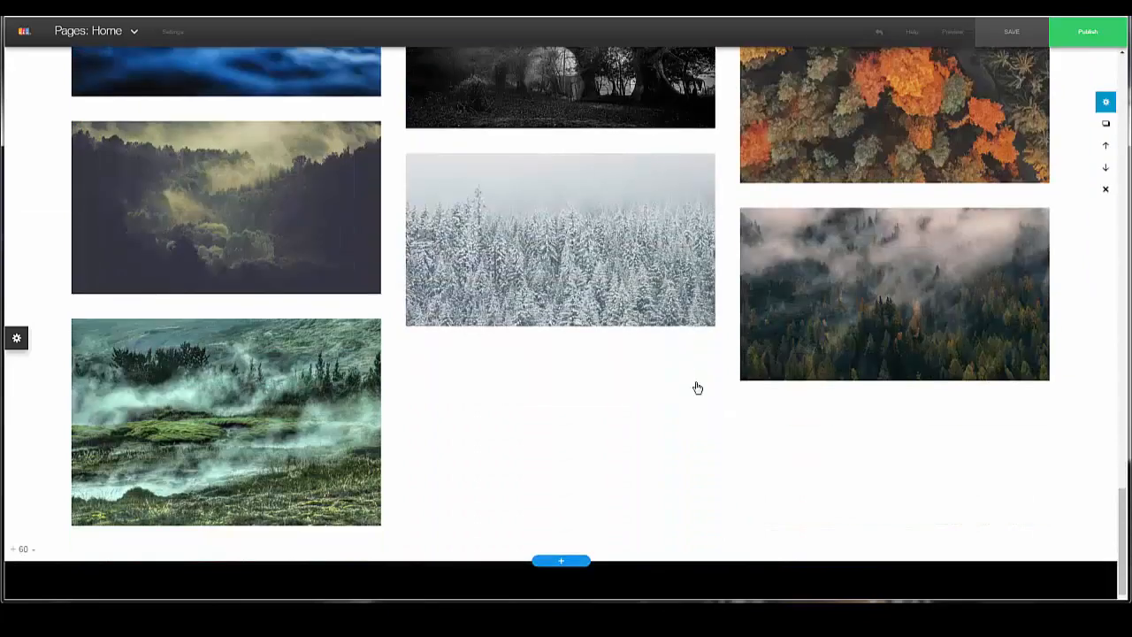
pyautogui.scroll(6, 697, 389)
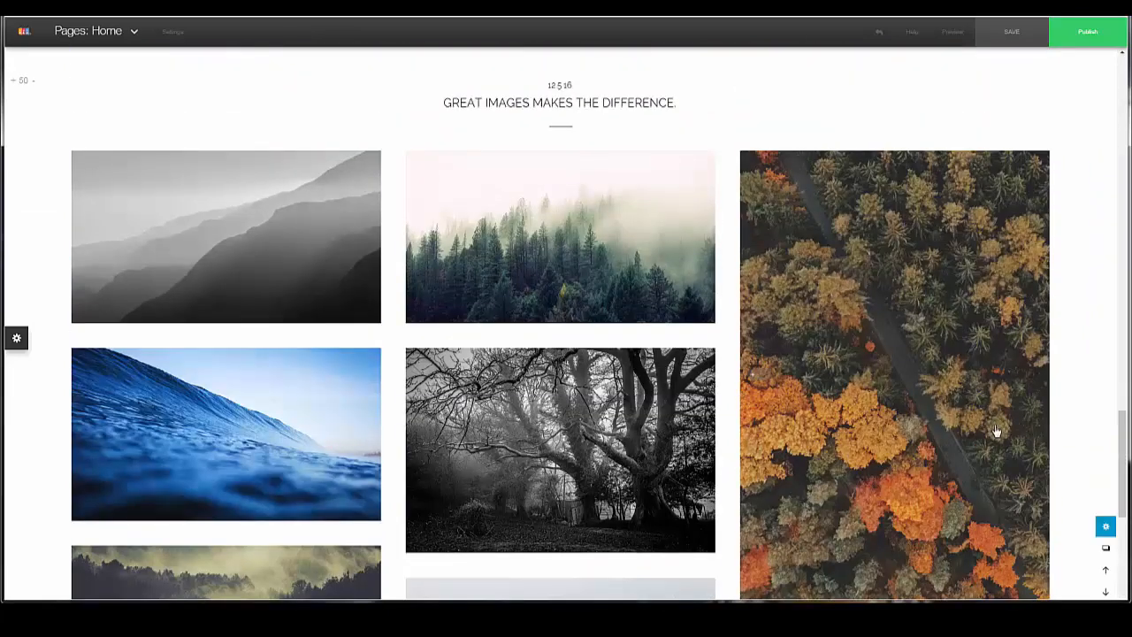
# Give the nature photo gallery a black background and apply the bearded man's portrait from the Media Center's People images as background
pyautogui.click(1106, 528)
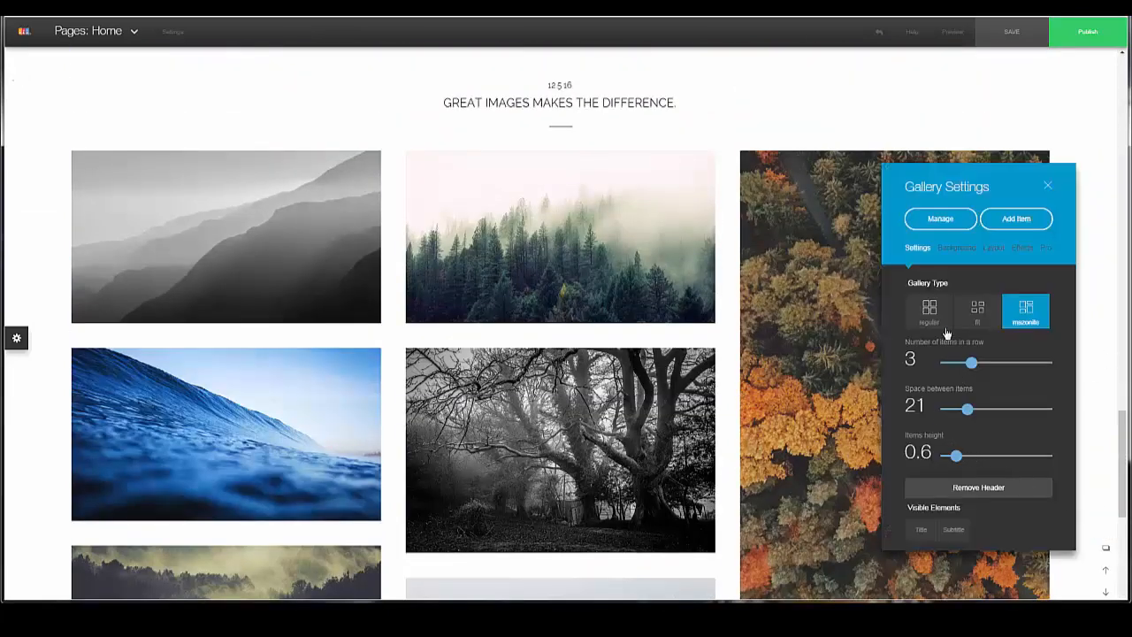
pyautogui.click(958, 250)
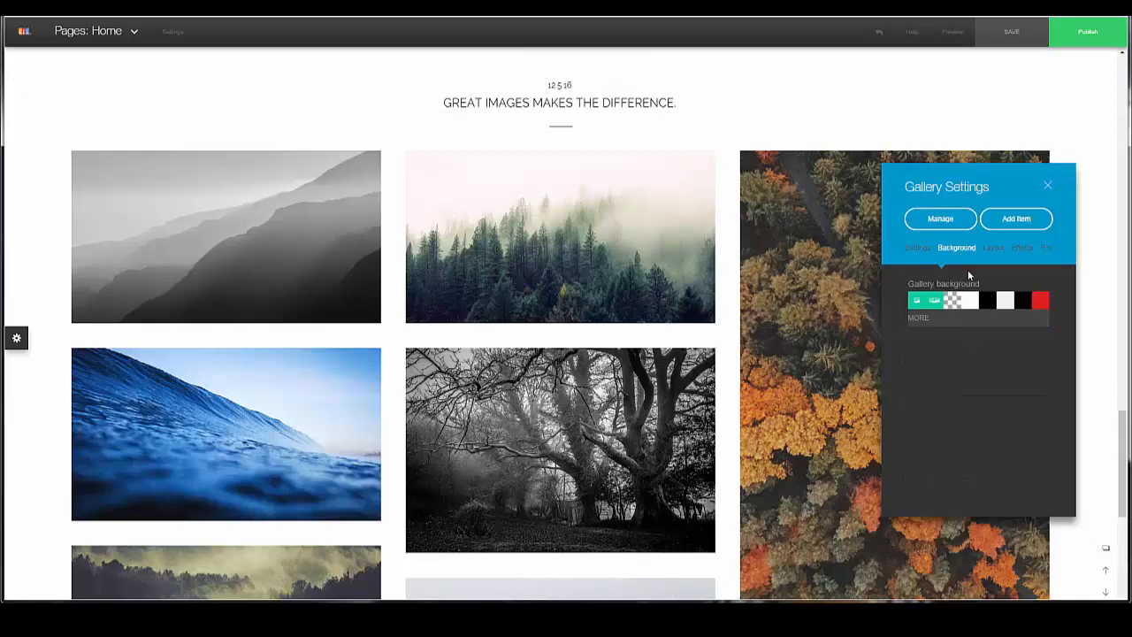
pyautogui.click(988, 304)
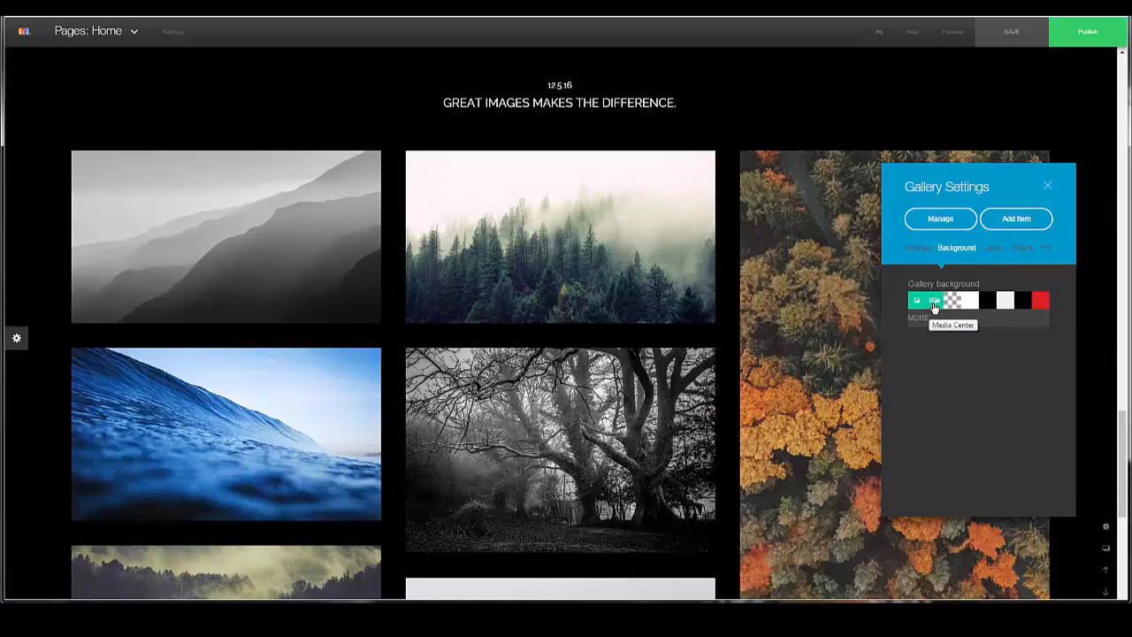
pyautogui.click(935, 305)
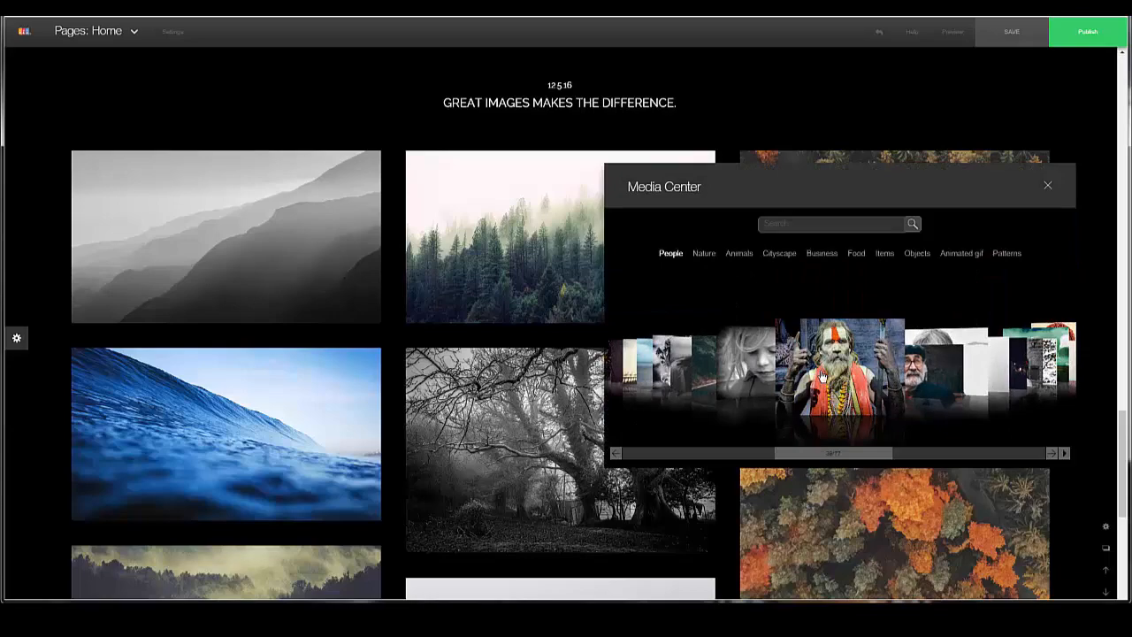
pyautogui.click(826, 378)
# Examine how the background image looks behind the photos across the whole gallery section
pyautogui.scroll(-3, 597, 293)
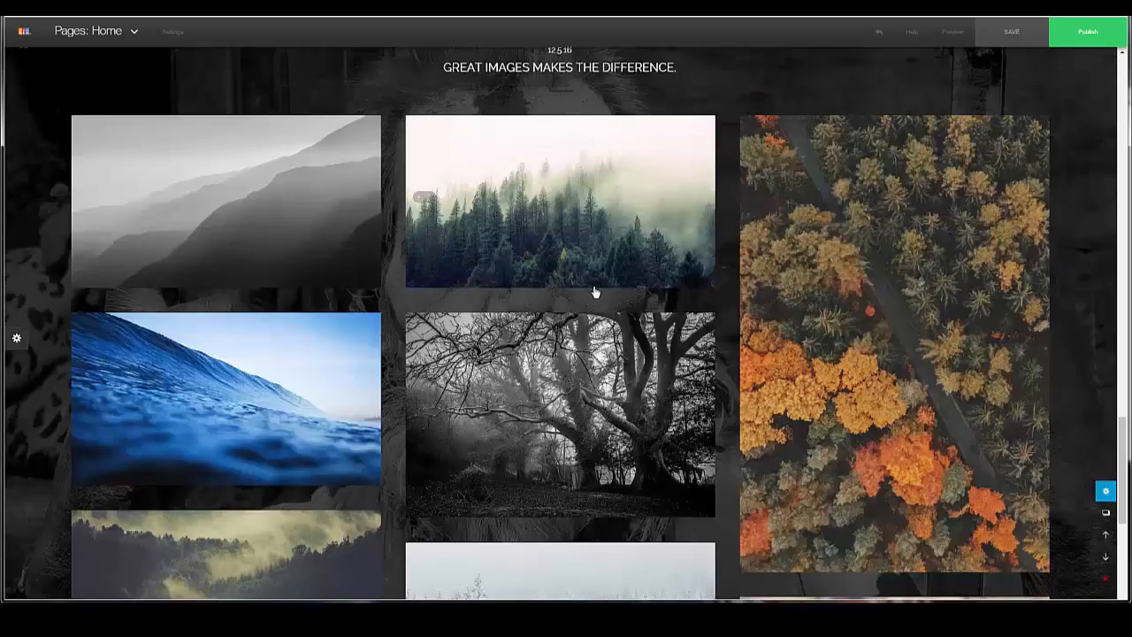
pyautogui.scroll(3, 596, 292)
pyautogui.scroll(-3, 597, 294)
pyautogui.scroll(-4, 1085, 447)
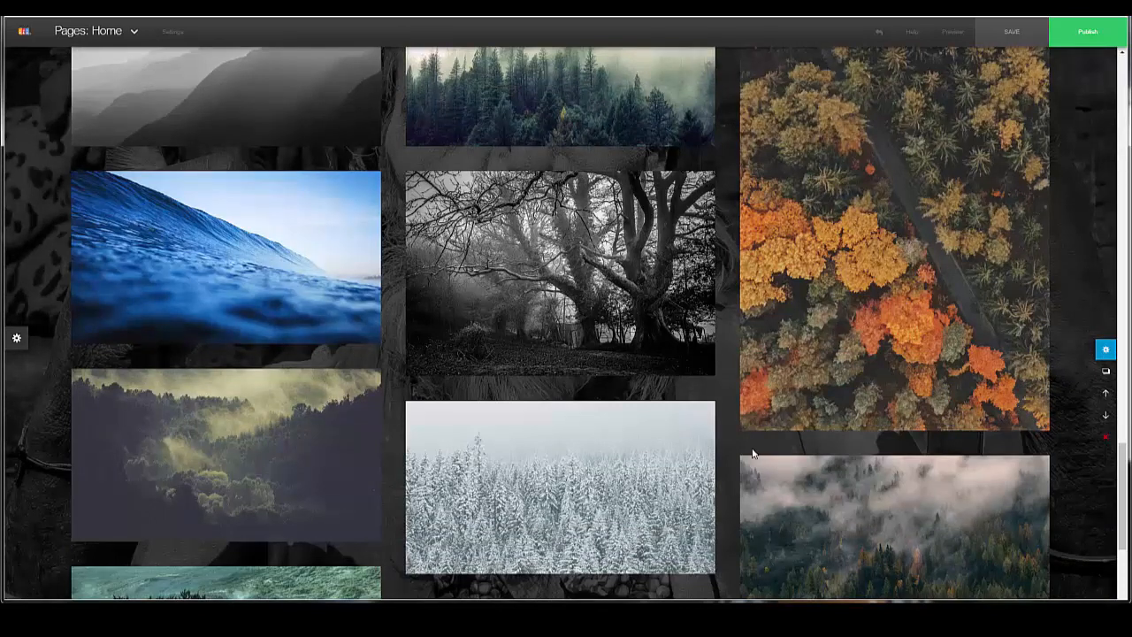
pyautogui.scroll(-3, 611, 387)
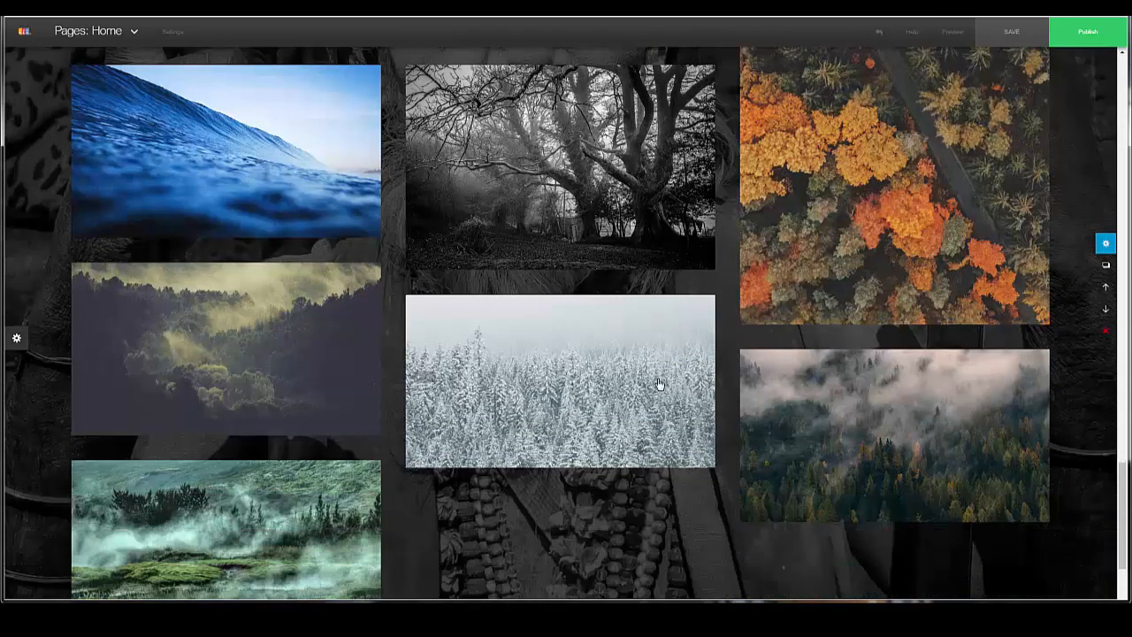
pyautogui.scroll(-4, 651, 373)
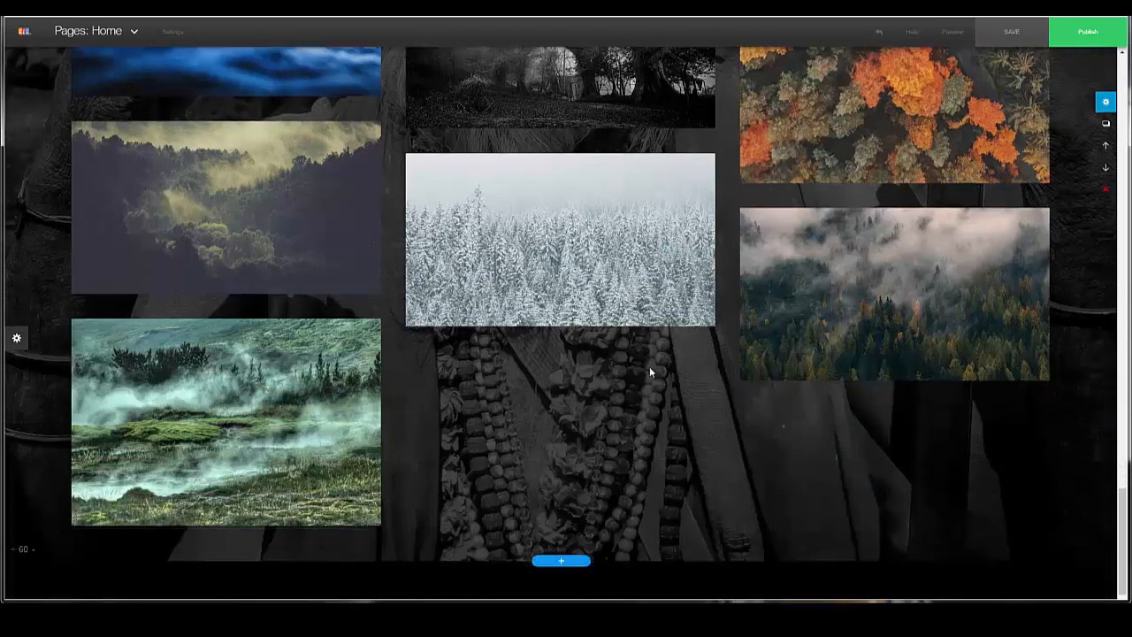
pyautogui.scroll(2, 672, 370)
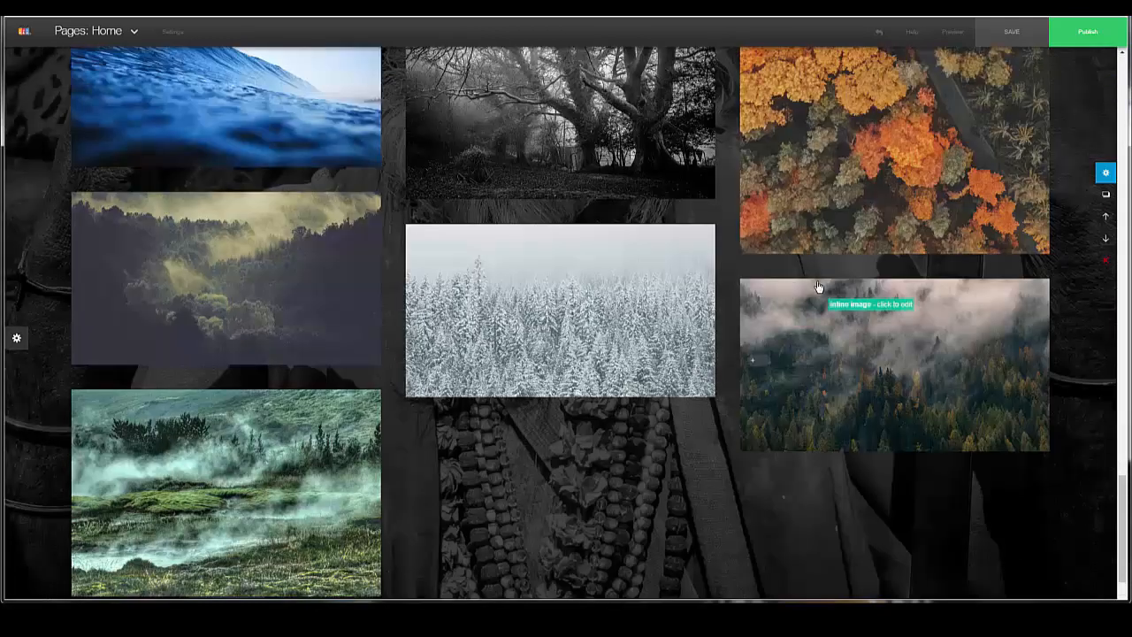
pyautogui.scroll(9, 818, 286)
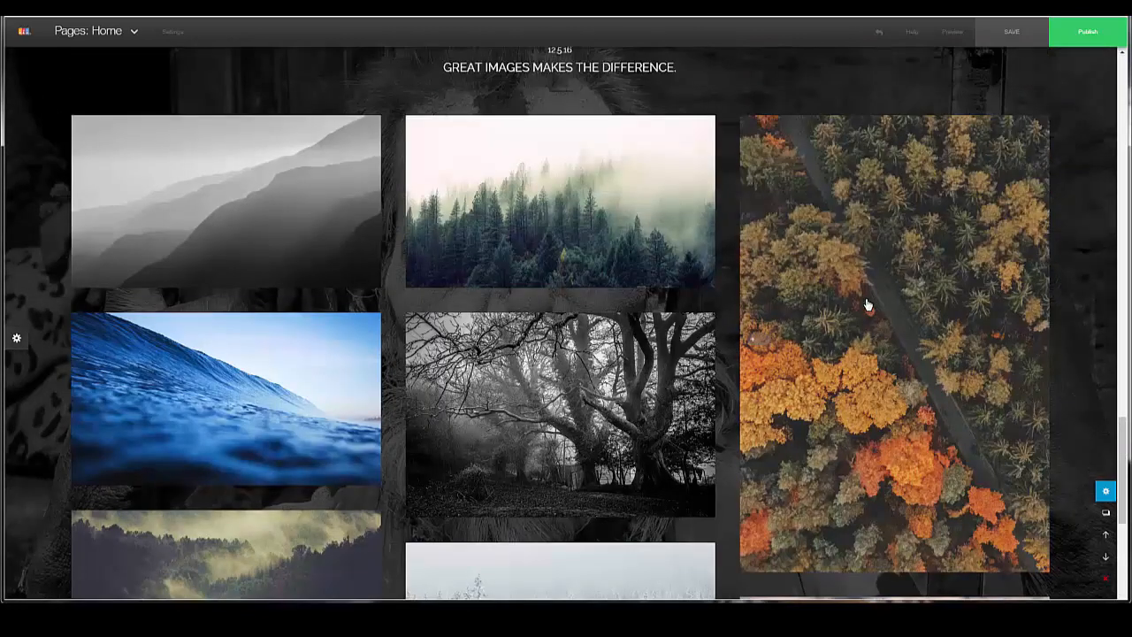
# Copy the nature photo gallery section to the clipboard and dismiss the notice
pyautogui.scroll(-5, 867, 305)
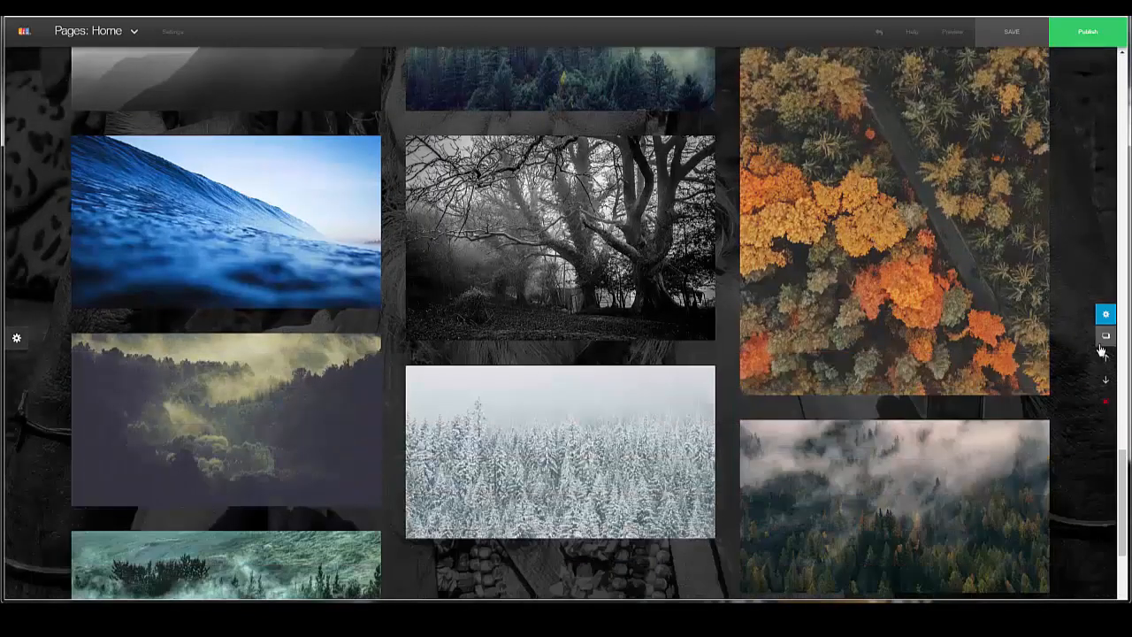
pyautogui.click(1104, 340)
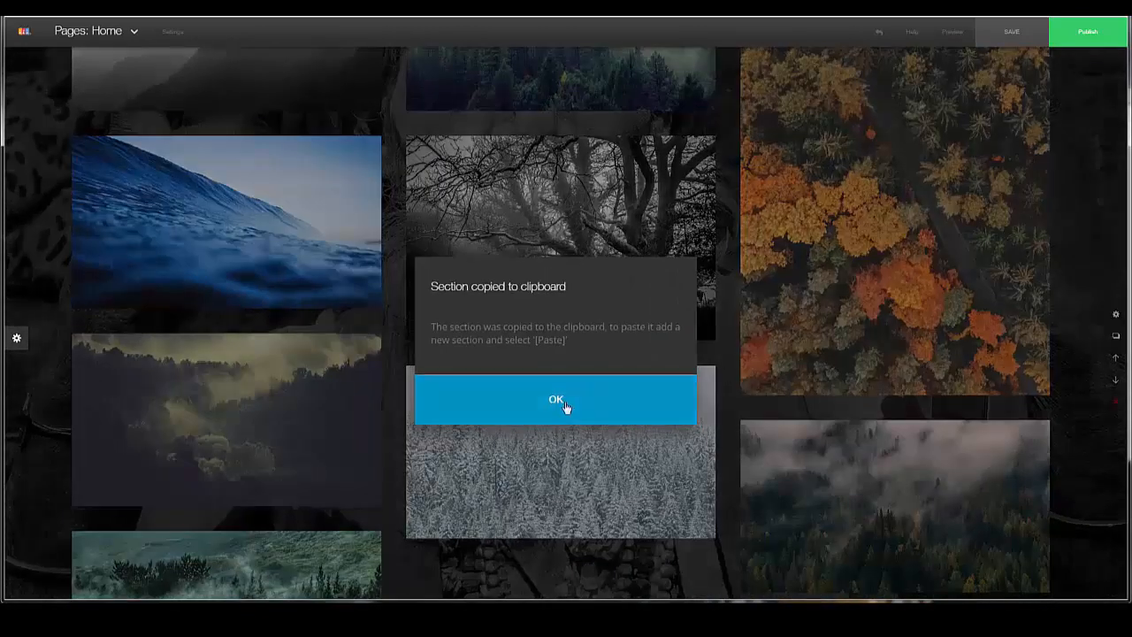
pyautogui.click(565, 405)
# Look up the paste option among the new-section categories below the gallery, and close the list without adding anything
pyautogui.scroll(-9, 428, 342)
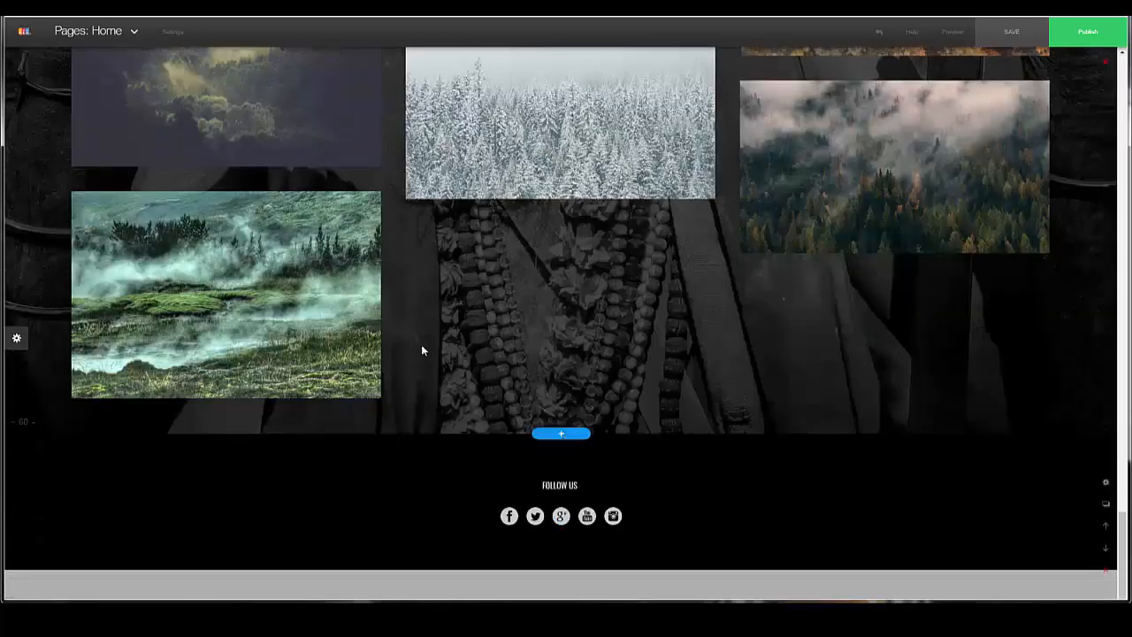
pyautogui.click(563, 436)
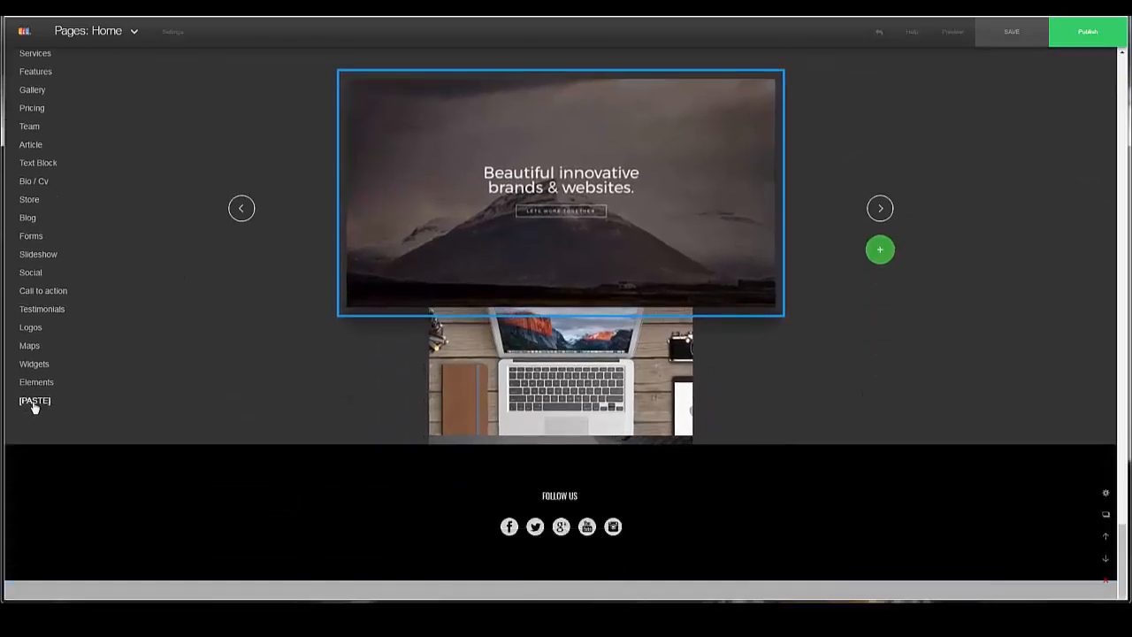
pyautogui.scroll(2, 1017, 207)
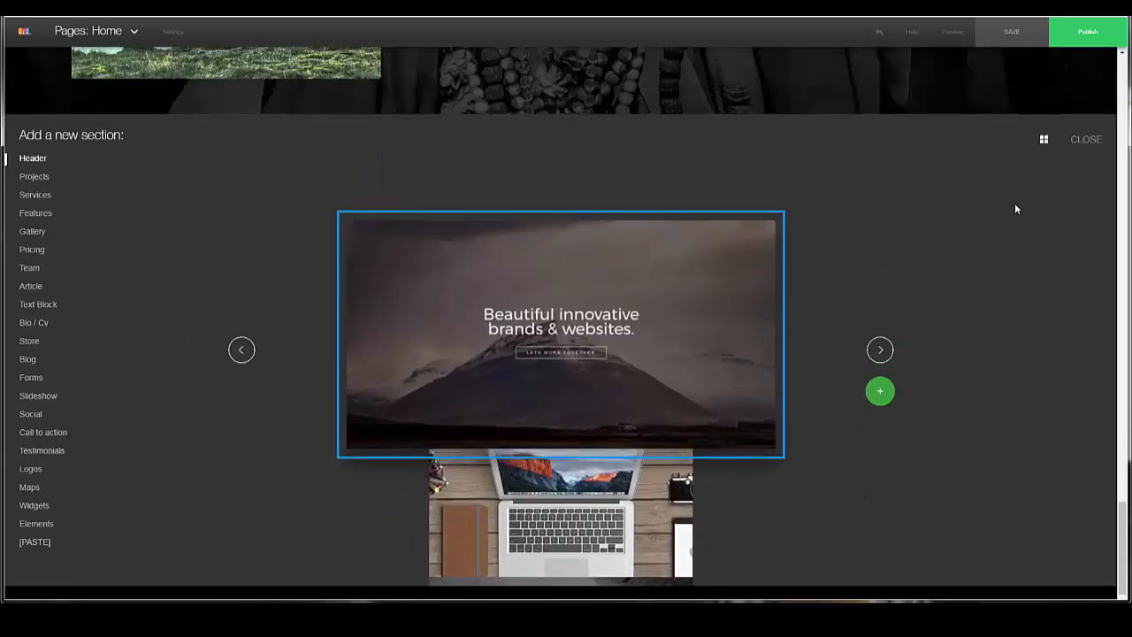
pyautogui.click(1087, 139)
# Add the "Drop a line" contact form from the Forms templates as a new section directly above the nature photo gallery
pyautogui.scroll(5, 845, 239)
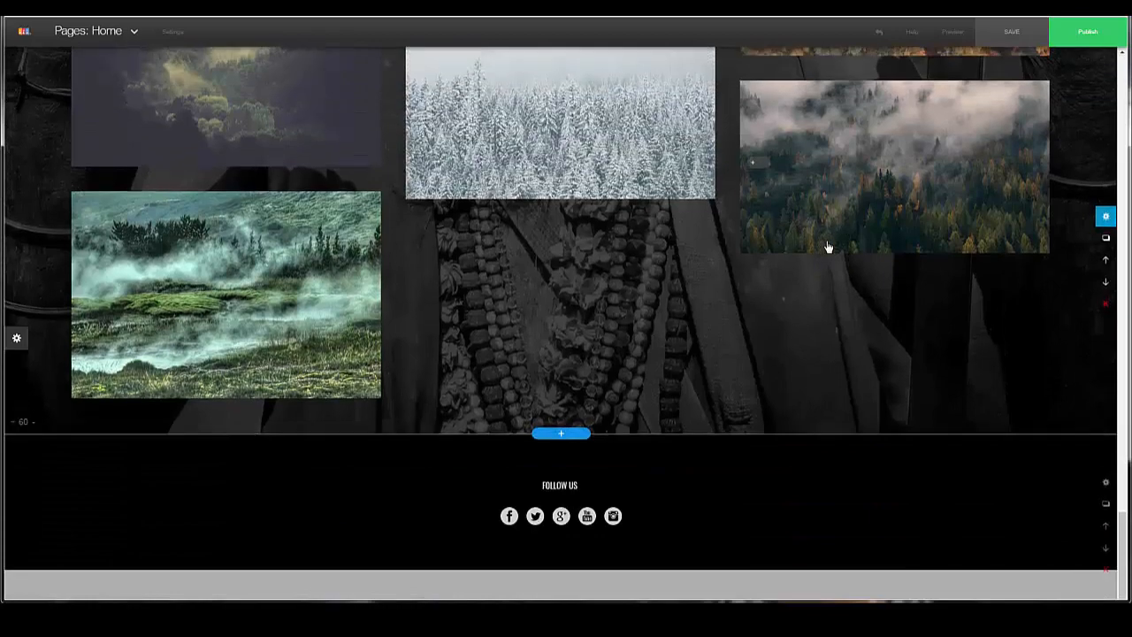
pyautogui.scroll(5, 833, 247)
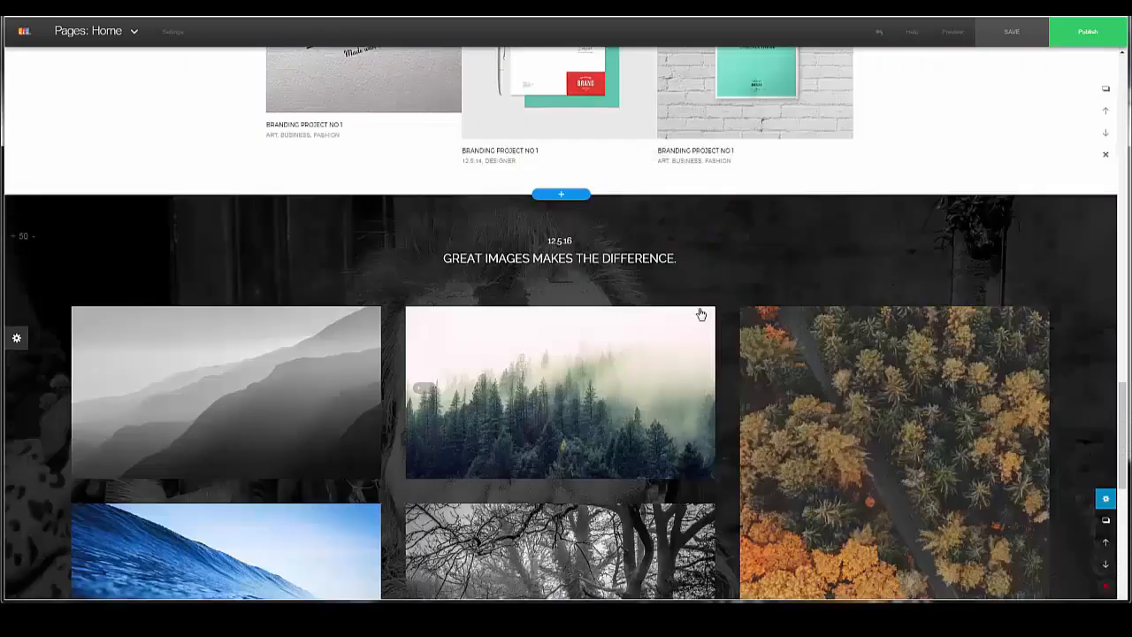
pyautogui.click(563, 201)
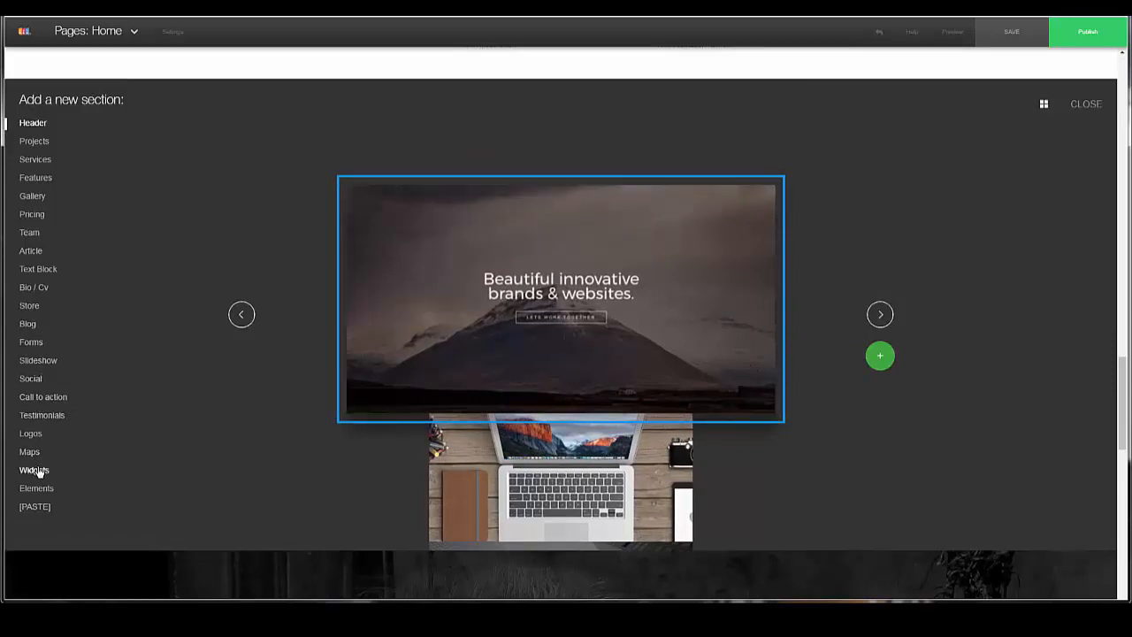
pyautogui.click(34, 344)
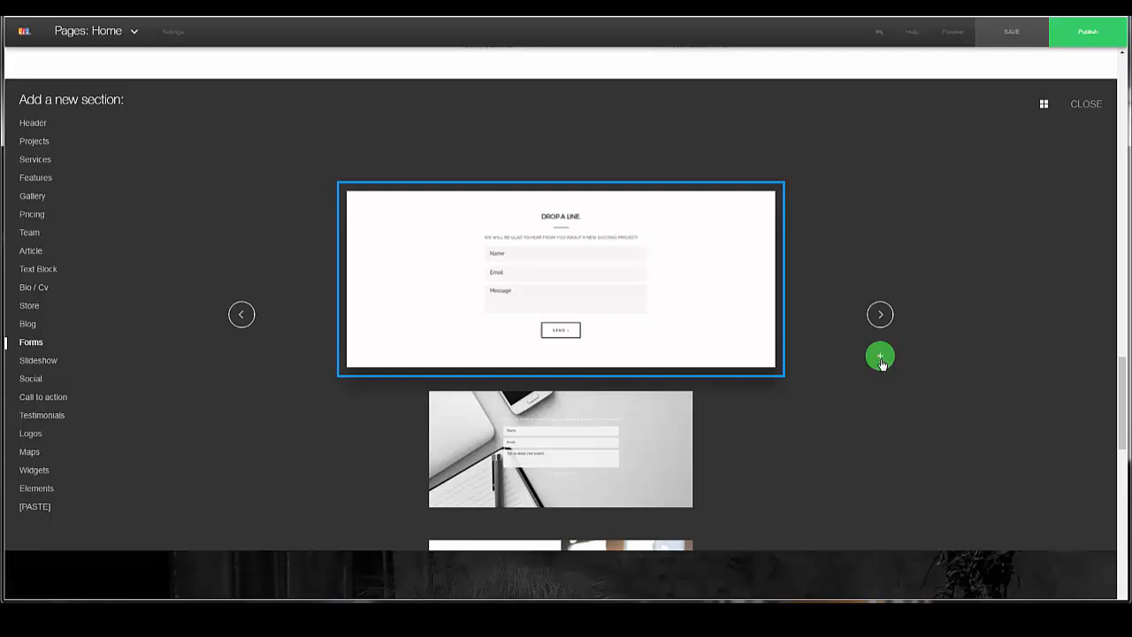
pyautogui.click(880, 358)
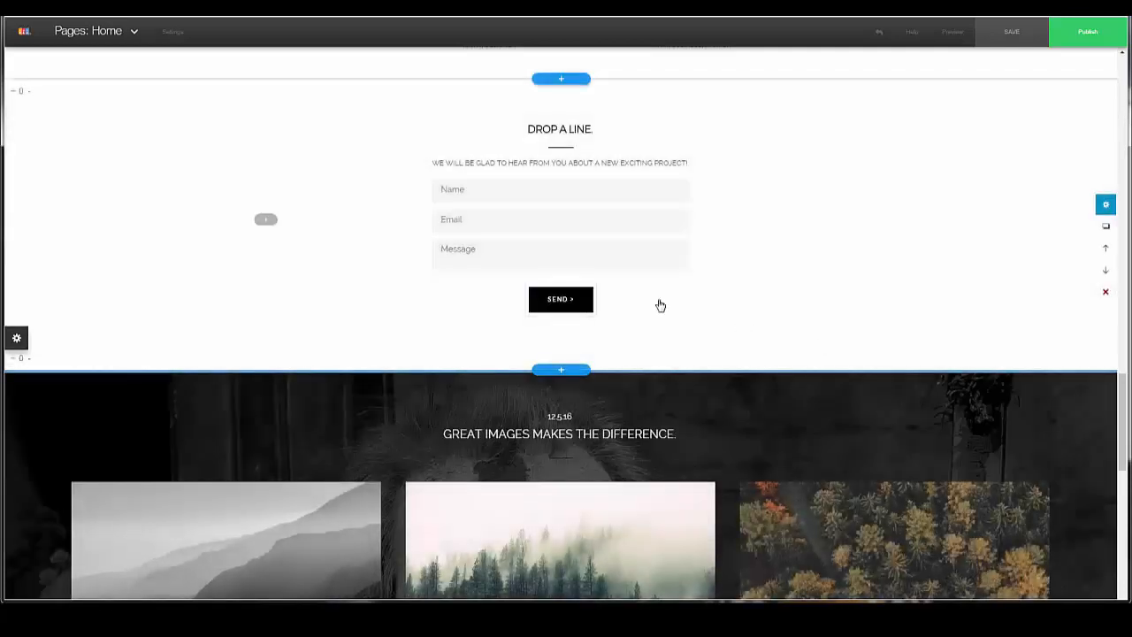
# Inspect the form submission settings of the contact form's Send button and close them unchanged
pyautogui.click(584, 306)
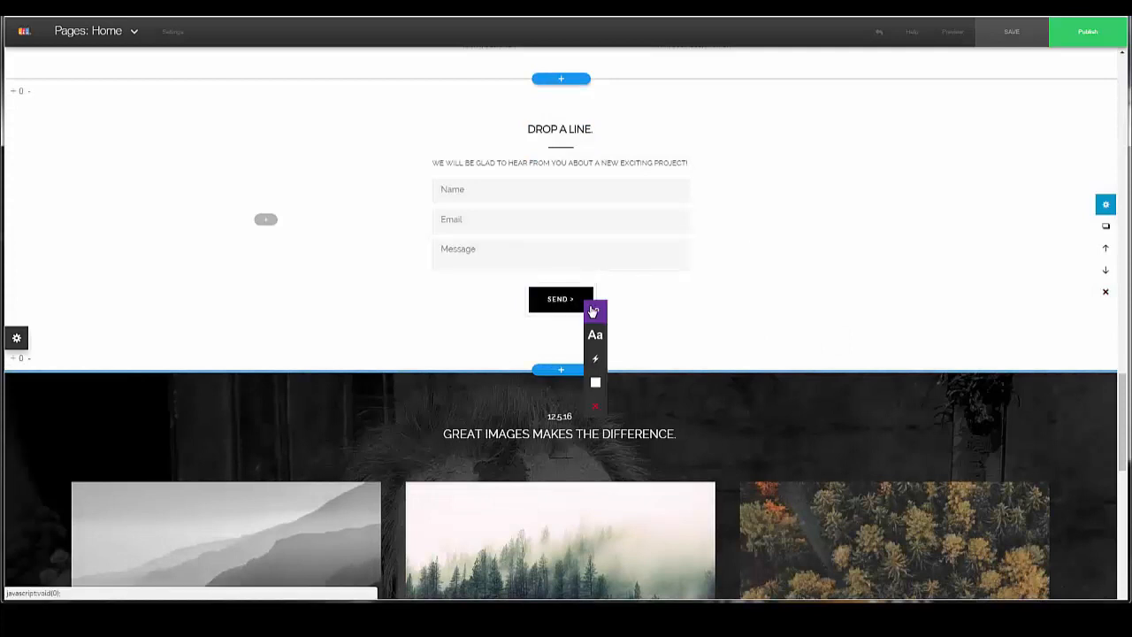
pyautogui.click(645, 312)
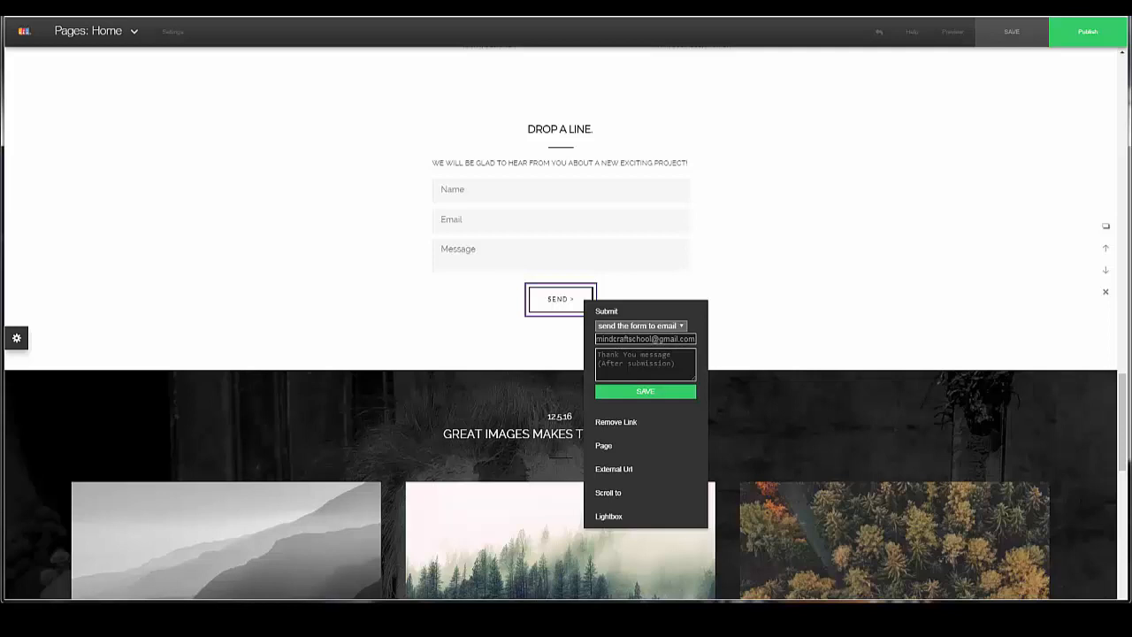
pyautogui.click(592, 278)
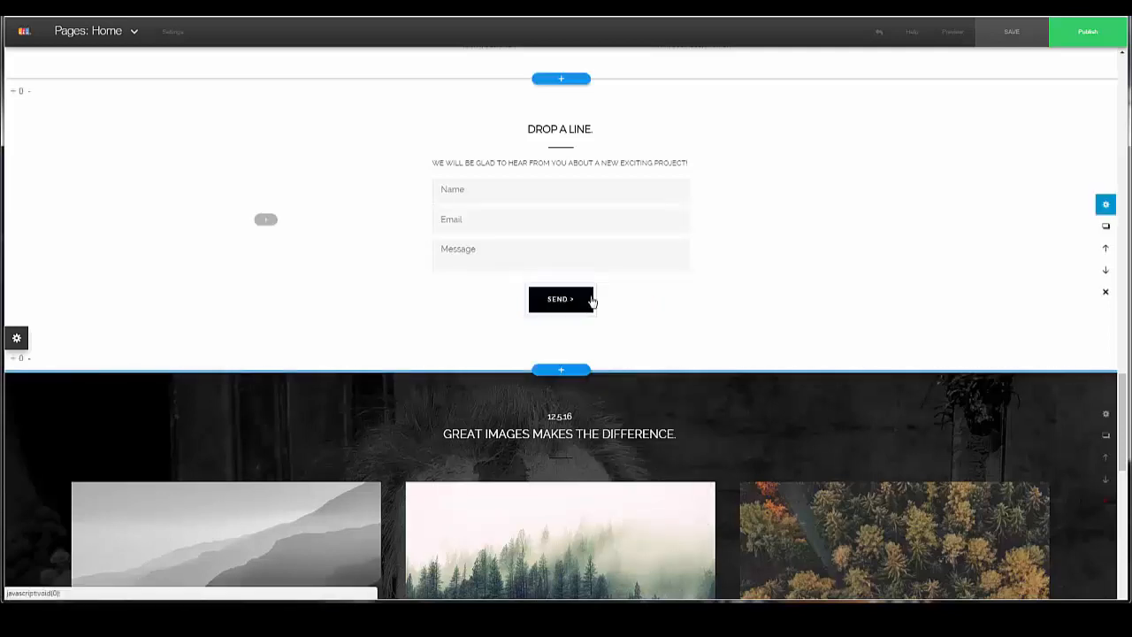
# Try showing the body text in the contact form section's item settings and hide it again
pyautogui.scroll(1, 614, 298)
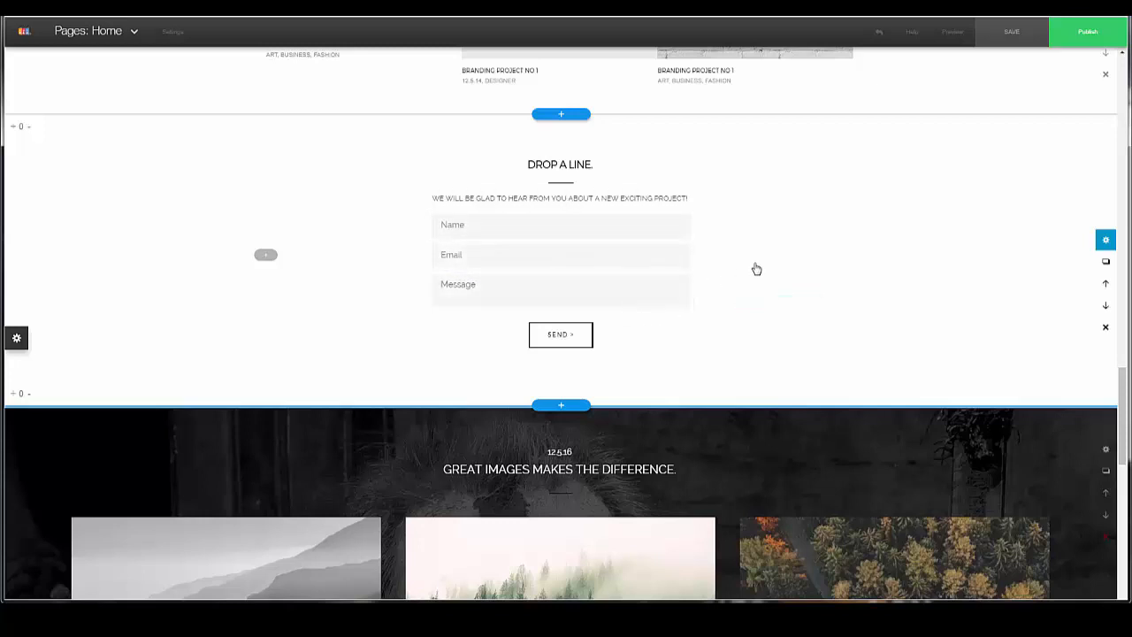
pyautogui.scroll(1, 756, 269)
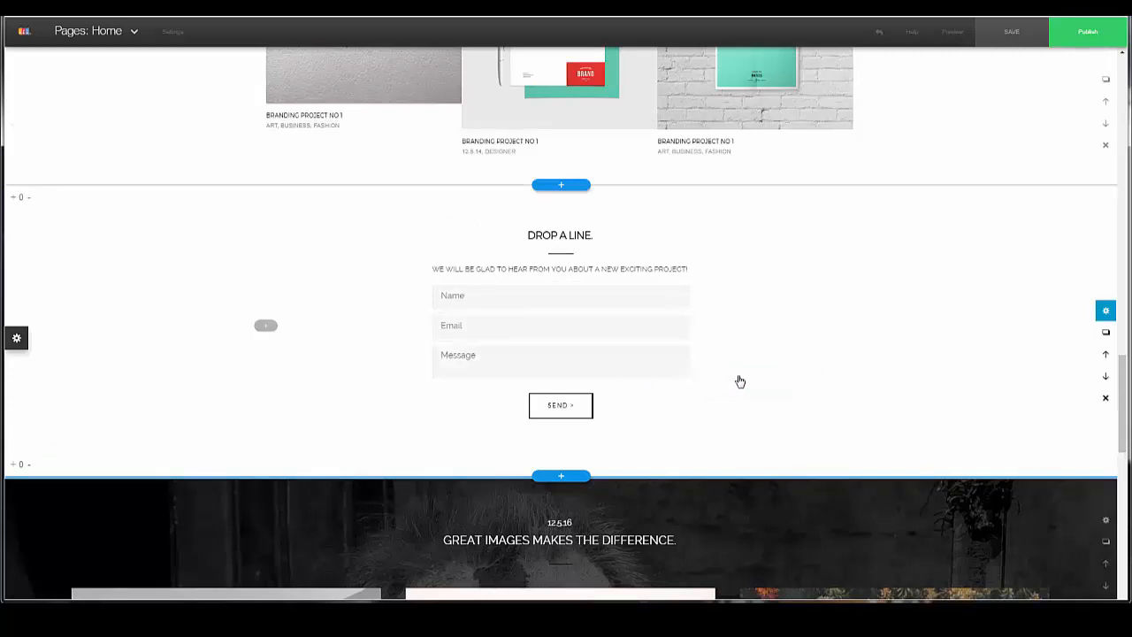
pyautogui.click(1106, 310)
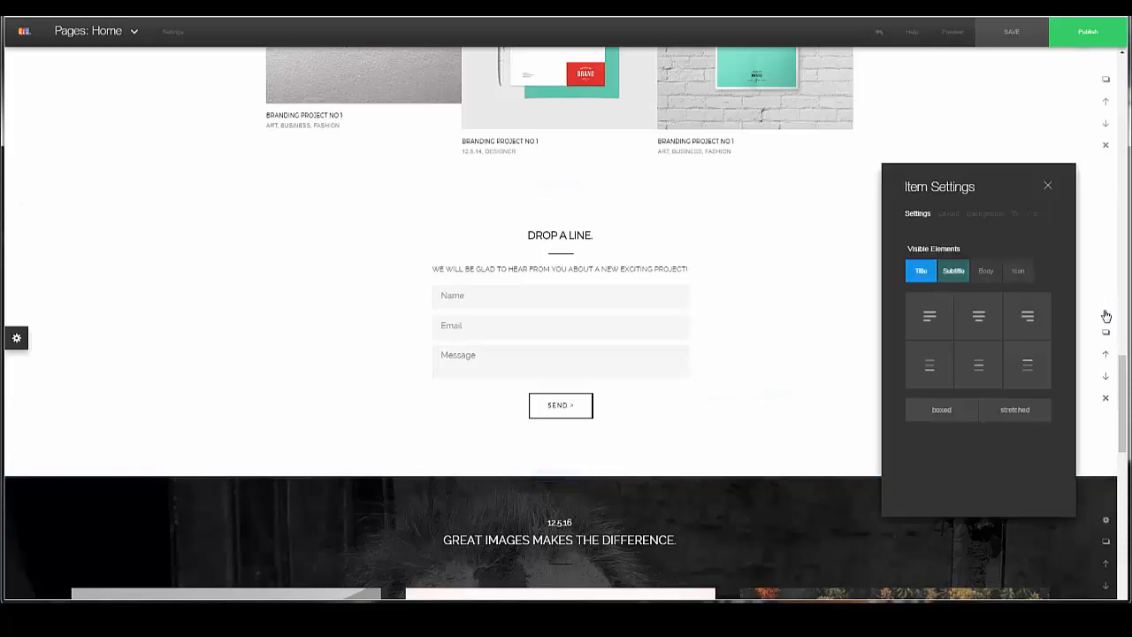
pyautogui.click(995, 276)
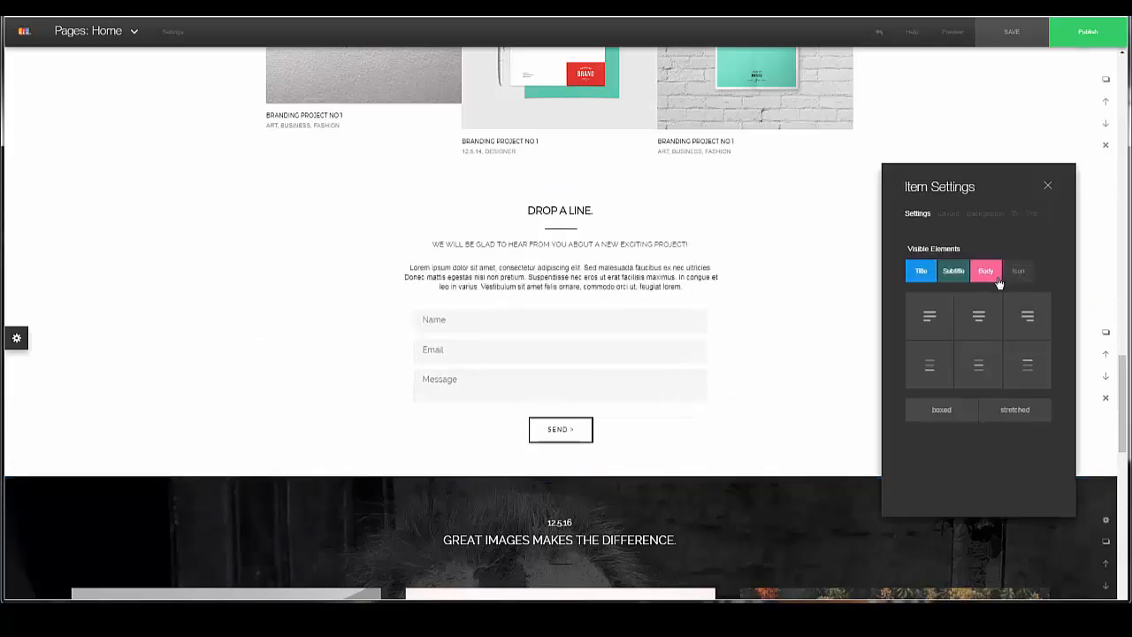
pyautogui.click(988, 278)
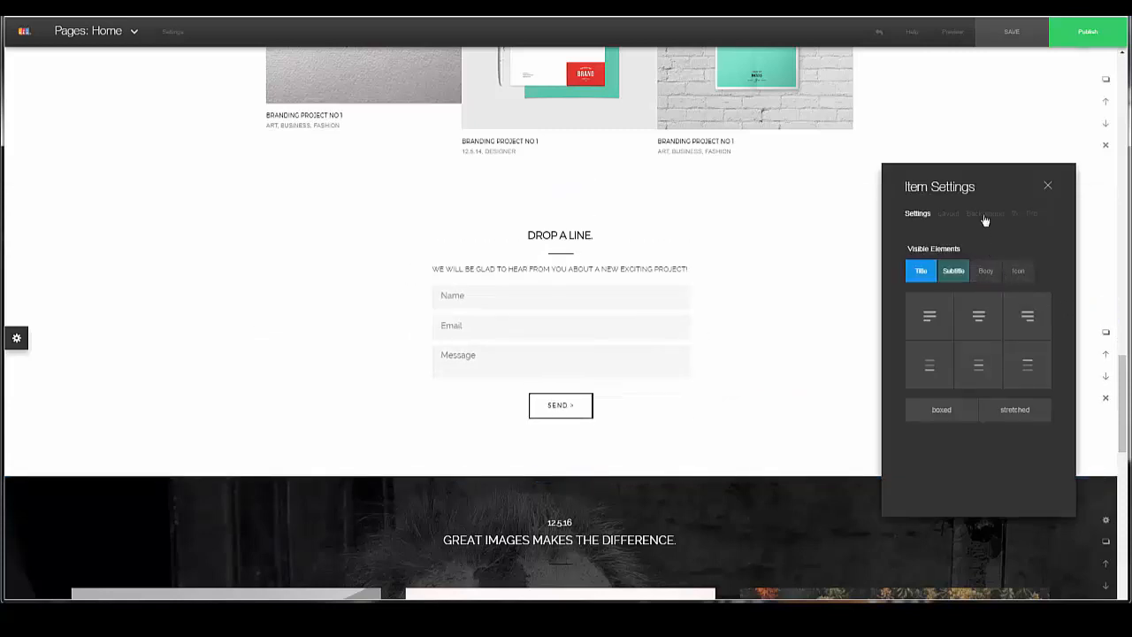
# Apply the bearded man's portrait from the Media Center's People images as the contact form section's background
pyautogui.click(985, 214)
pyautogui.click(1008, 273)
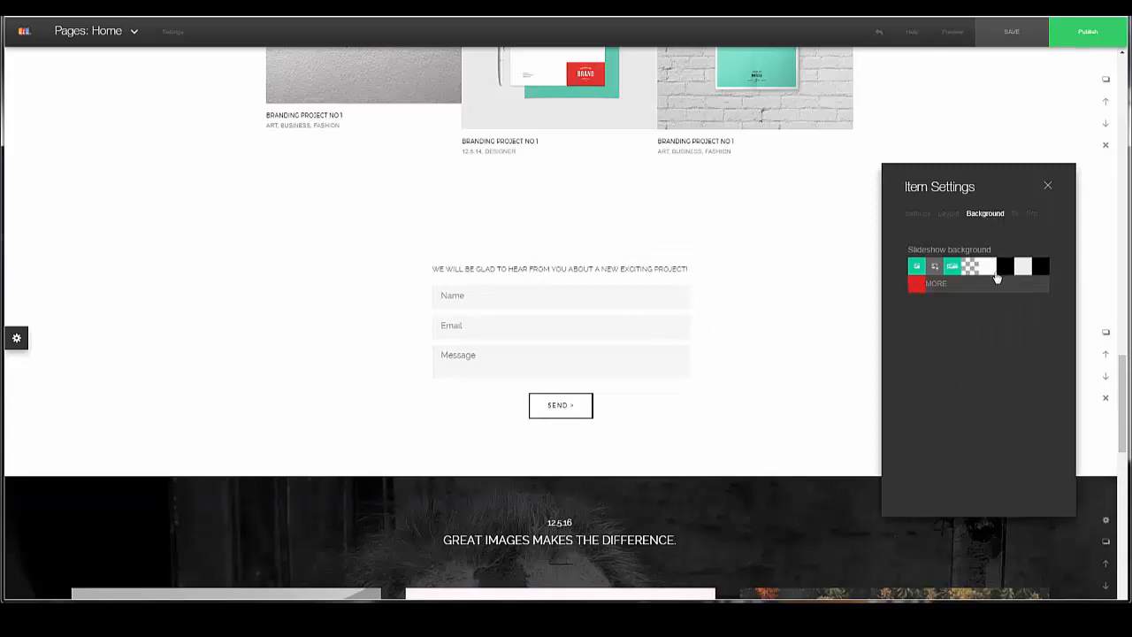
pyautogui.click(954, 271)
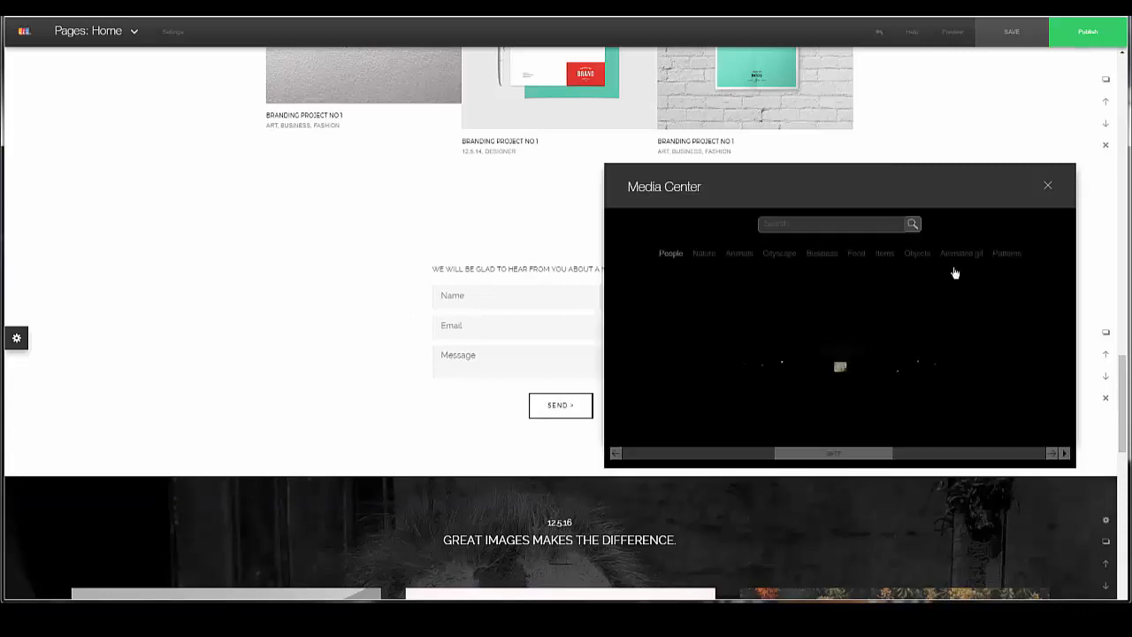
pyautogui.click(1047, 187)
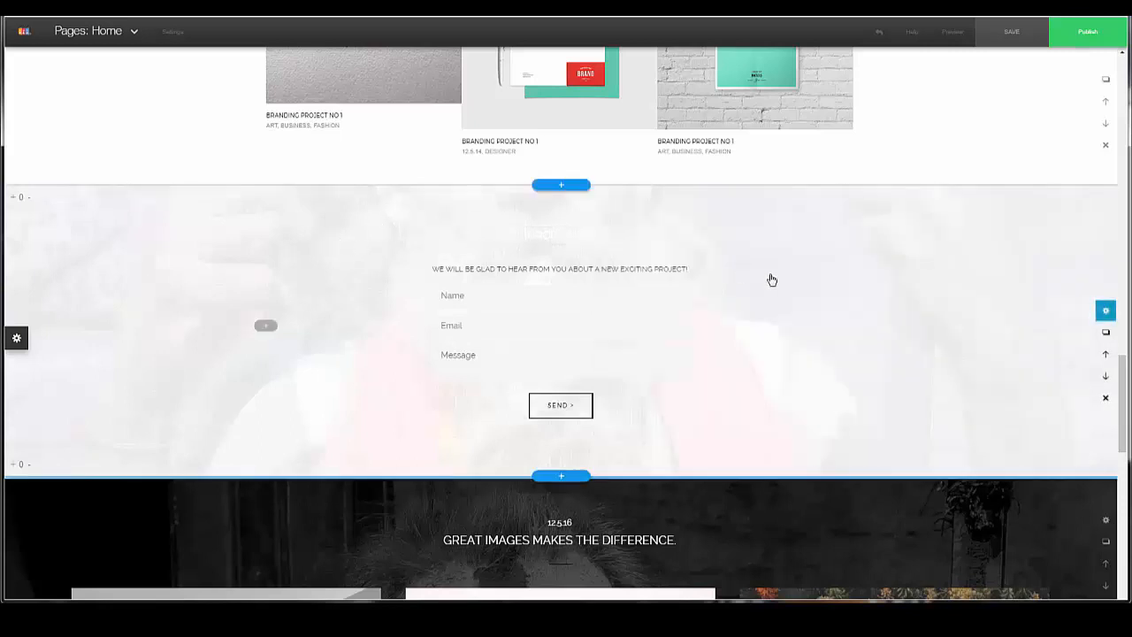
# Raise the opacity of the contact form's background image to about two thirds of its range
pyautogui.moveTo(896, 276)
pyautogui.click(895, 300)
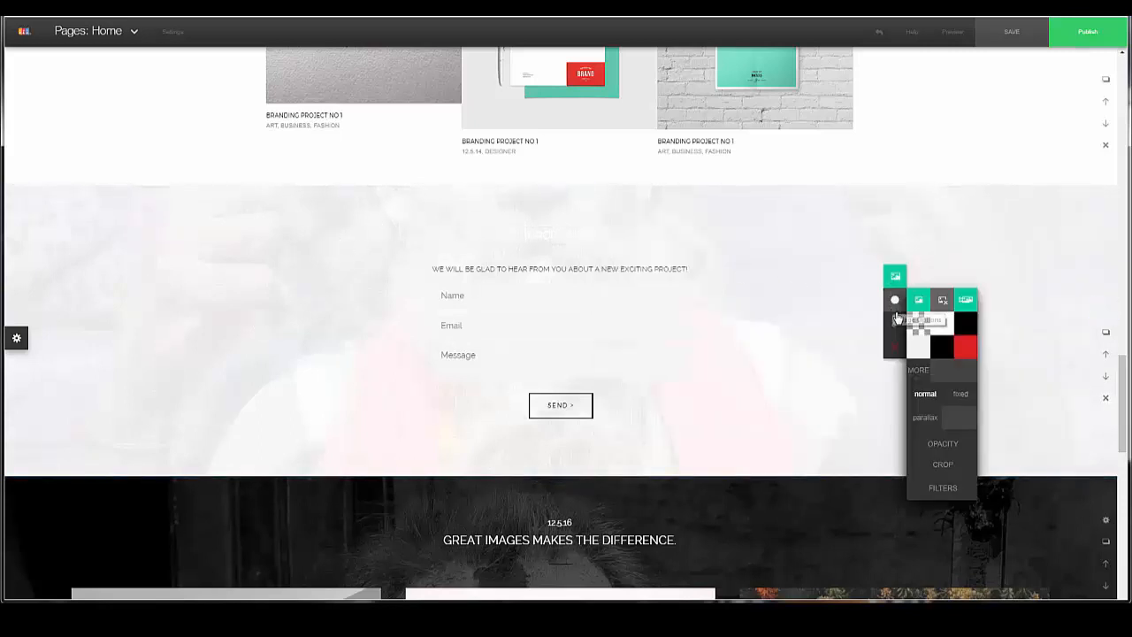
pyautogui.click(943, 445)
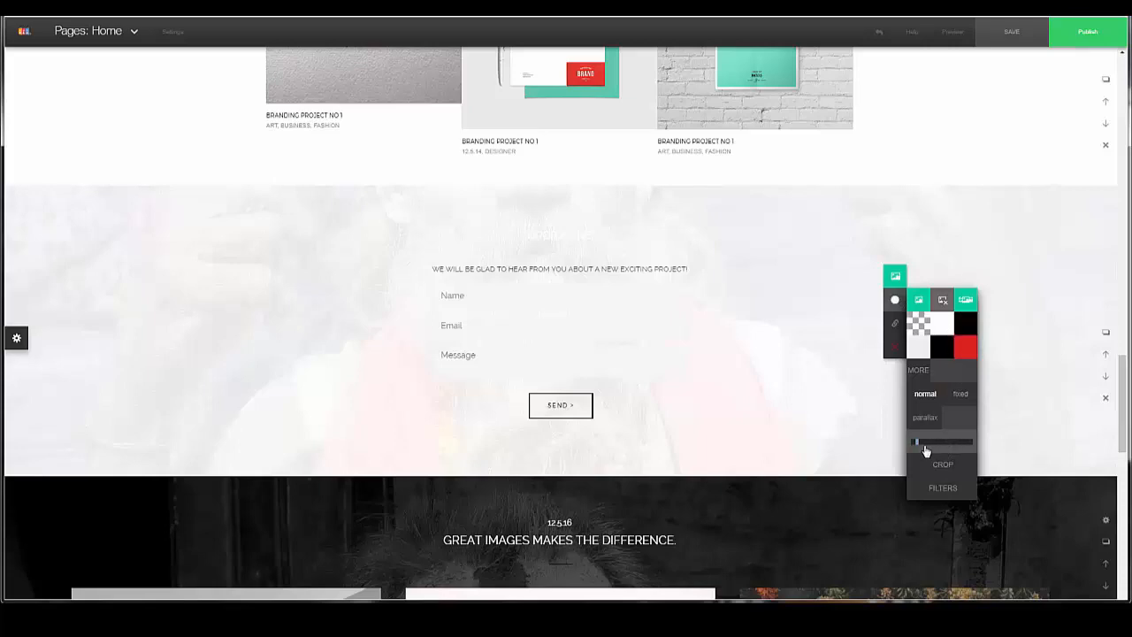
pyautogui.moveTo(926, 450); pyautogui.dragTo(956, 446)
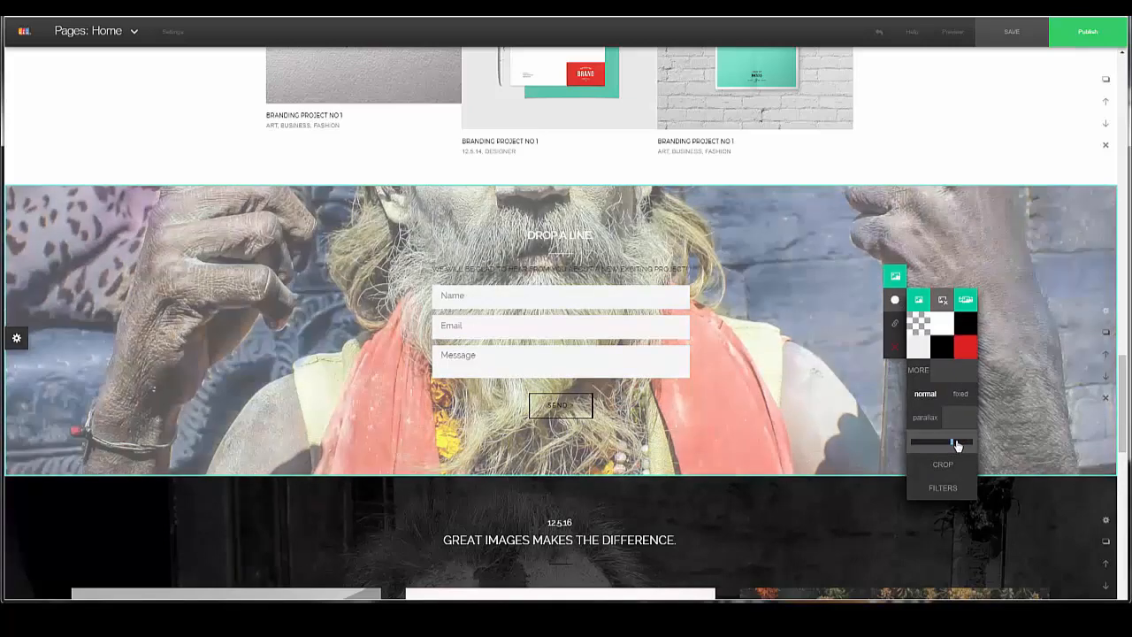
pyautogui.click(828, 377)
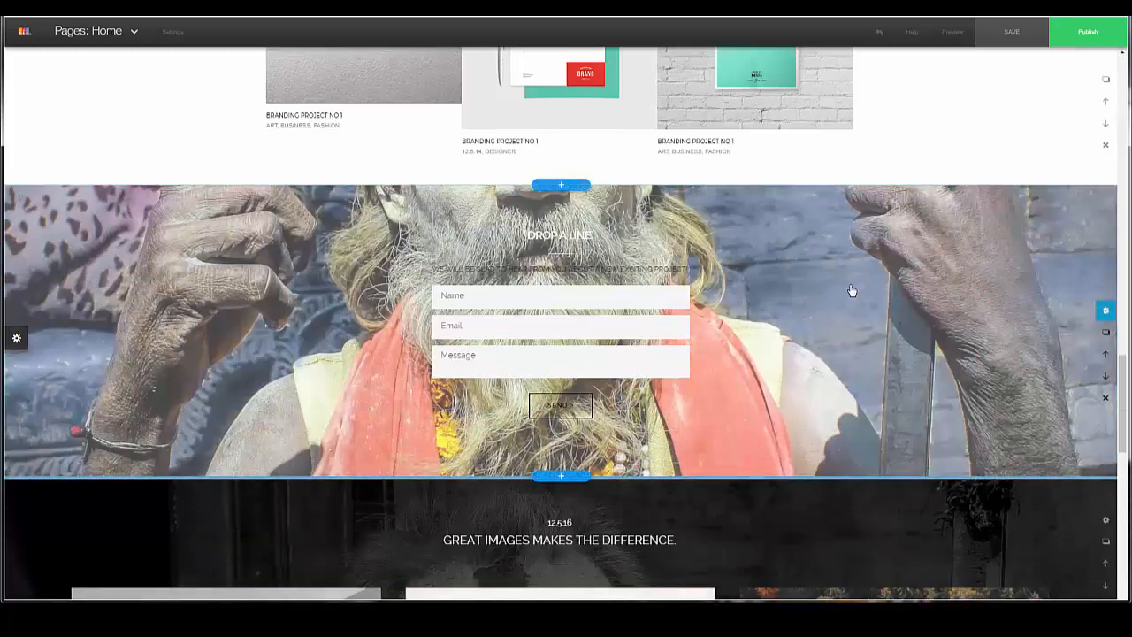
# Set the contact form's background image to fixed and check how it behaves while the page scrolls
pyautogui.click(852, 326)
pyautogui.click(857, 315)
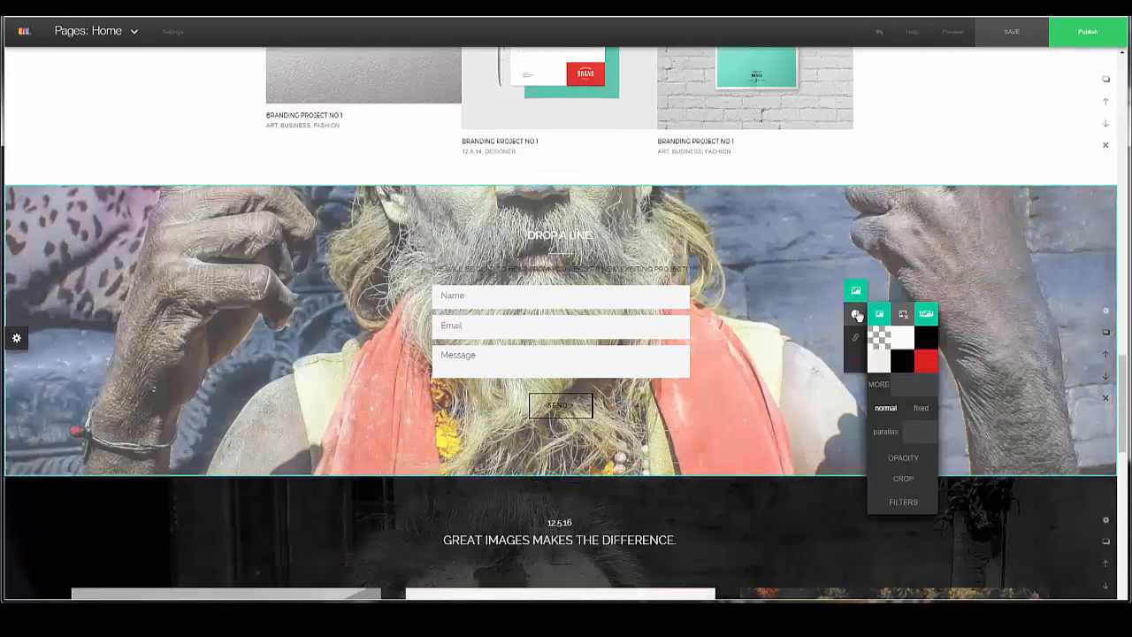
pyautogui.click(920, 409)
pyautogui.scroll(-2, 787, 280)
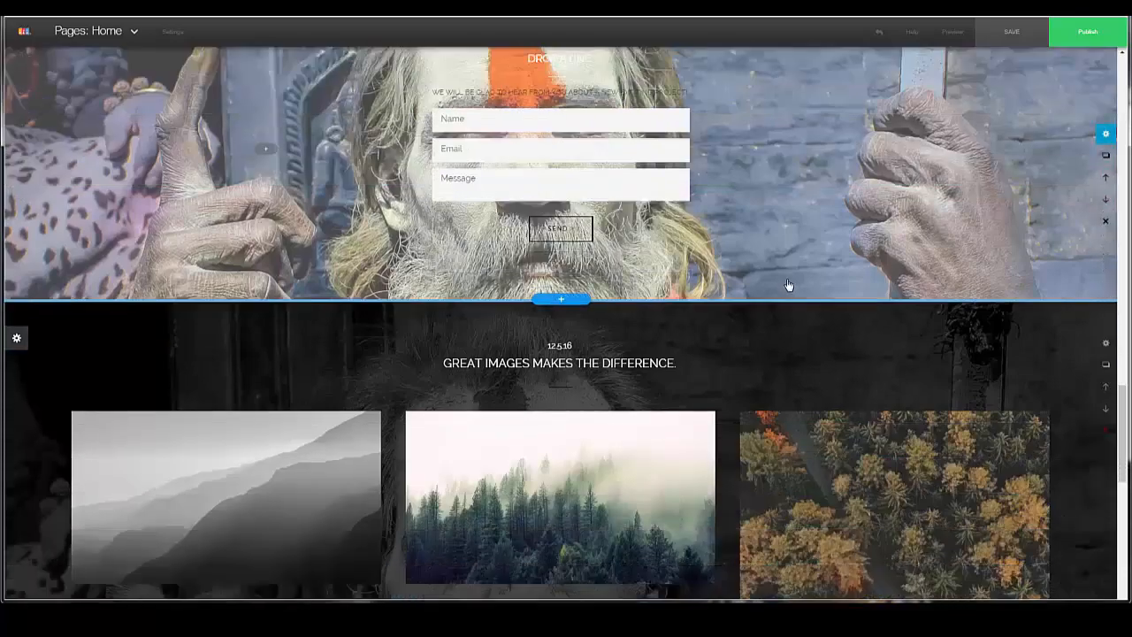
pyautogui.scroll(4, 786, 281)
pyautogui.scroll(-3, 790, 286)
pyautogui.scroll(-4, 790, 286)
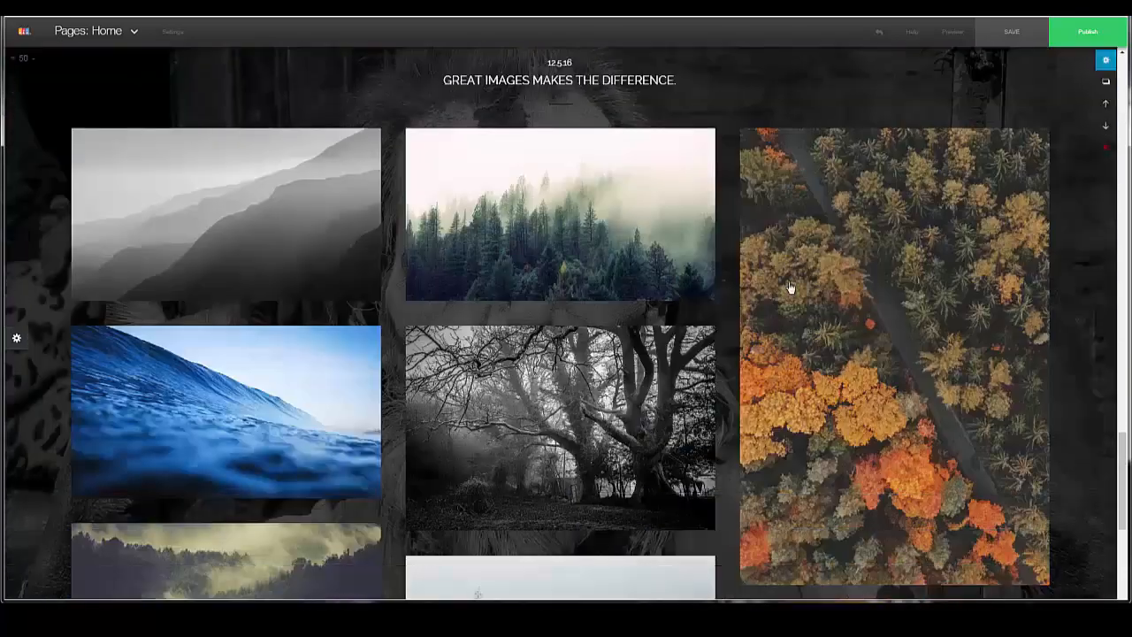
pyautogui.scroll(4, 792, 287)
# Apply the black-and-white filter to the contact form's background image and check the section
pyautogui.click(872, 254)
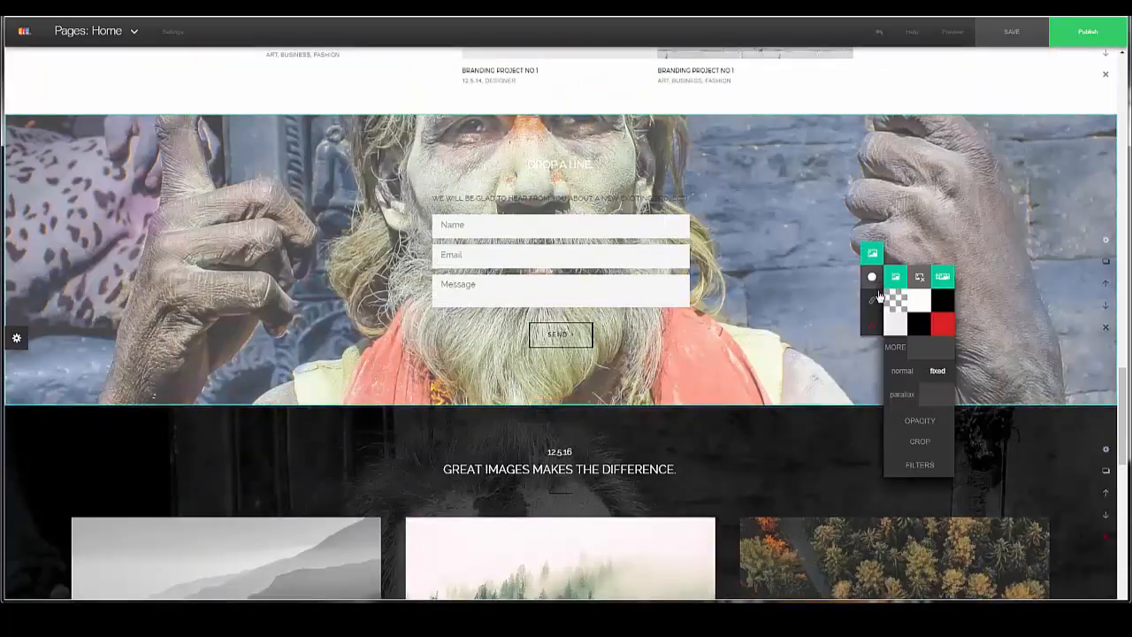
pyautogui.moveTo(872, 278)
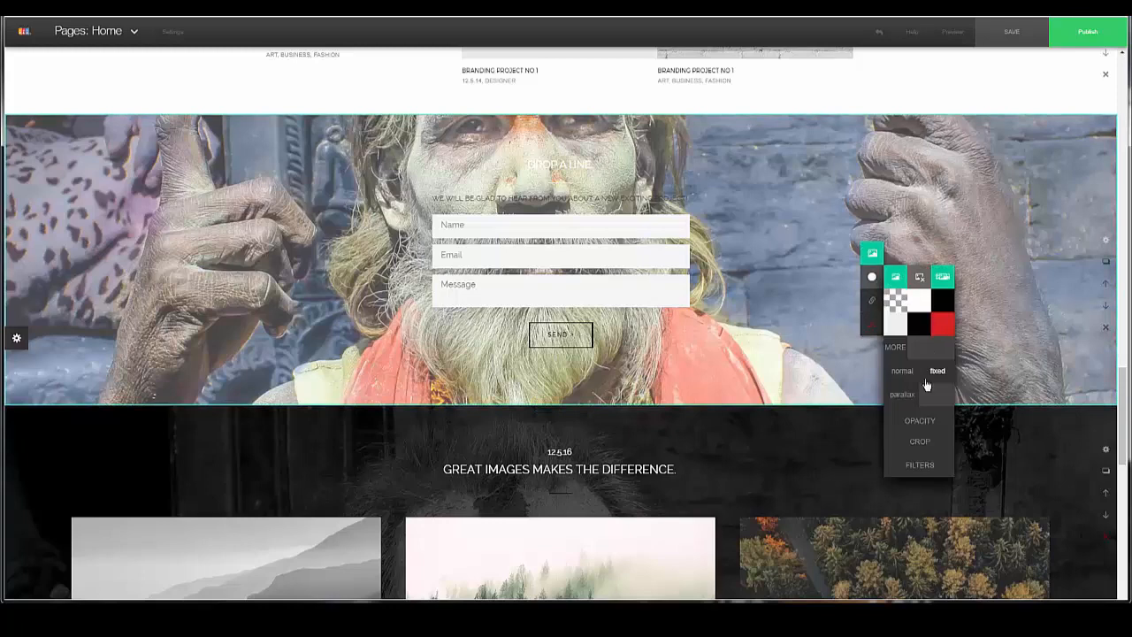
pyautogui.click(920, 465)
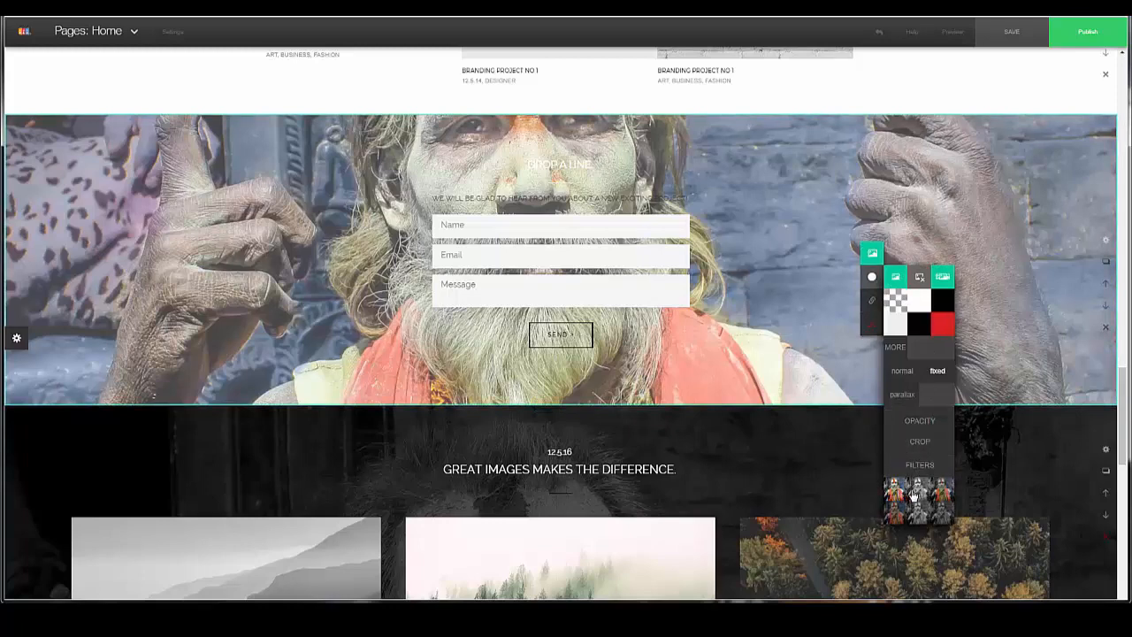
pyautogui.click(920, 492)
pyautogui.scroll(1, 939, 200)
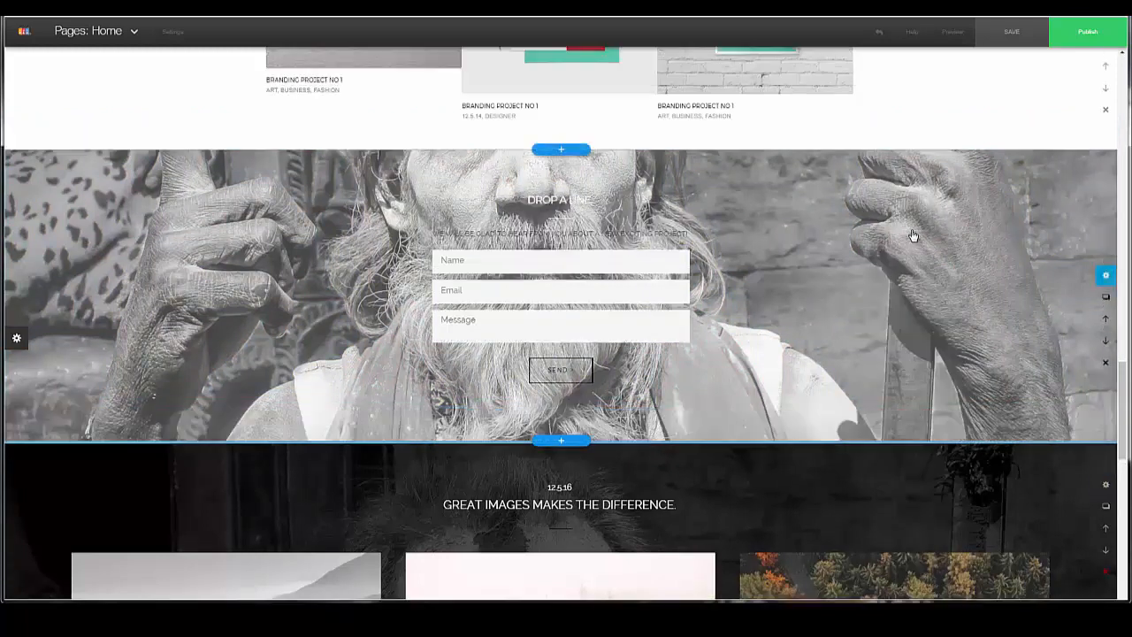
pyautogui.scroll(1, 828, 310)
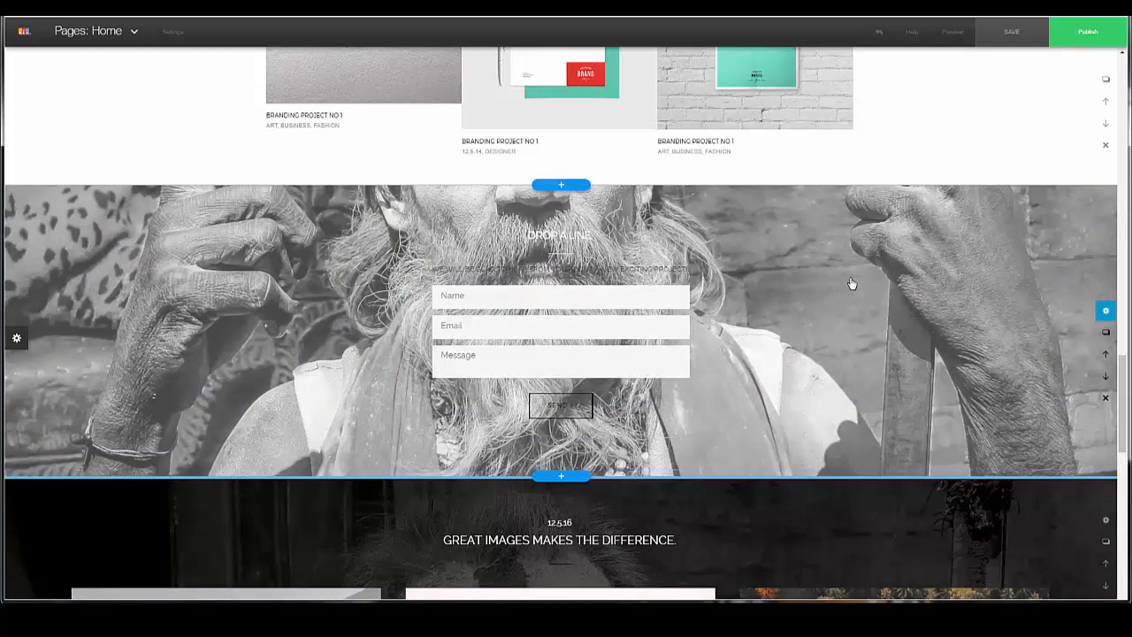
# Open the Home page's page settings and reposition their window clear of the page's main content
pyautogui.scroll(15, 885, 240)
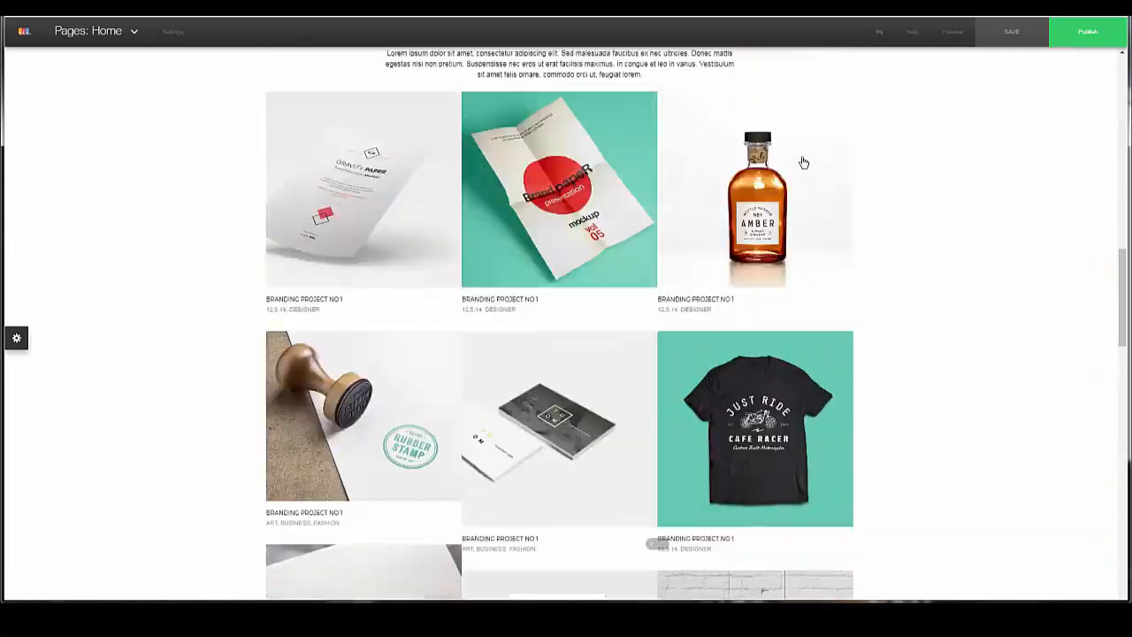
pyautogui.scroll(10, 770, 144)
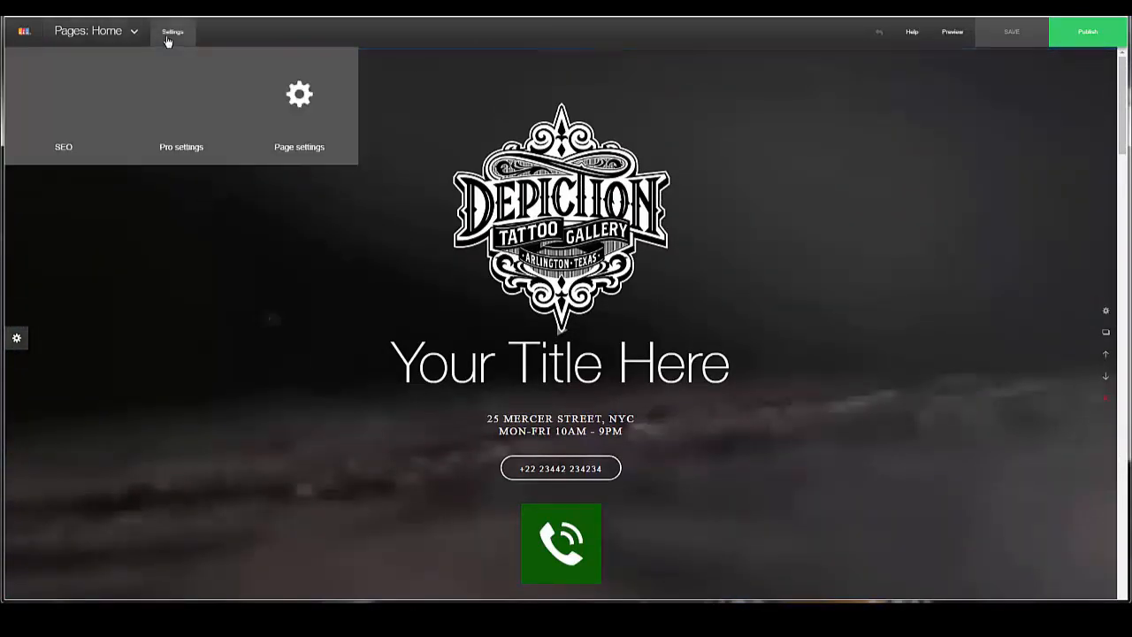
pyautogui.moveTo(176, 40)
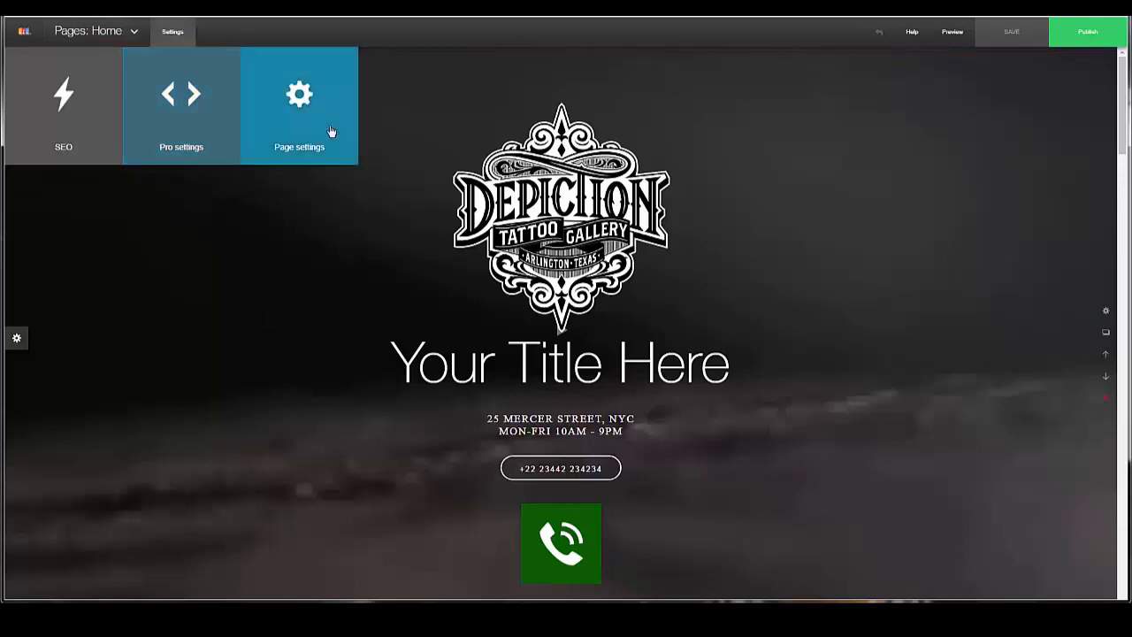
pyautogui.click(302, 115)
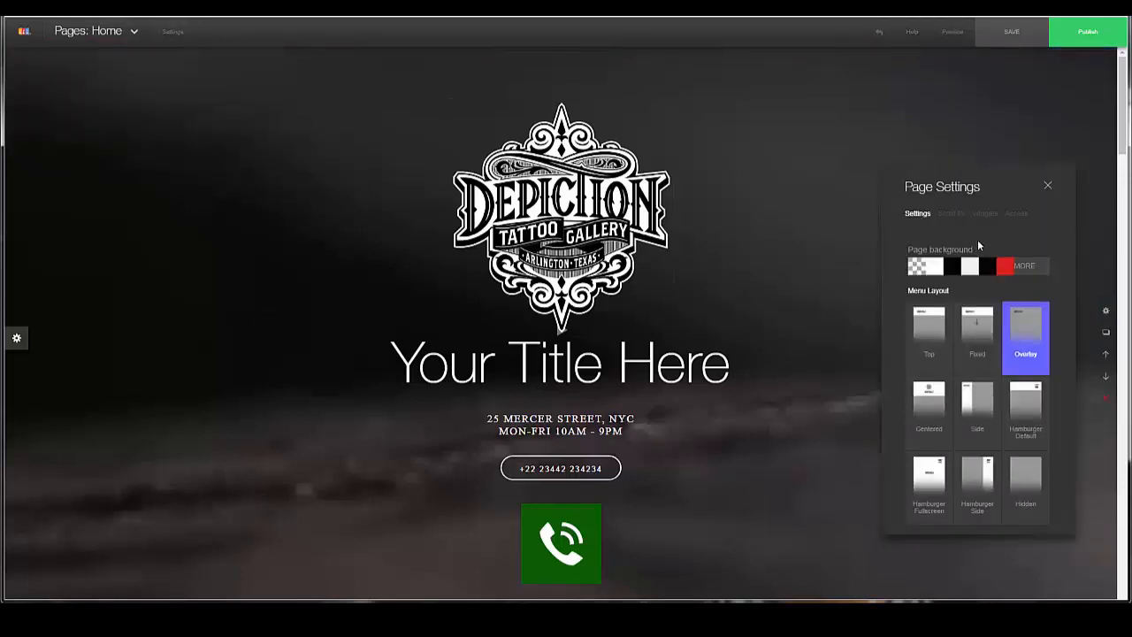
pyautogui.moveTo(969, 198); pyautogui.dragTo(952, 132)
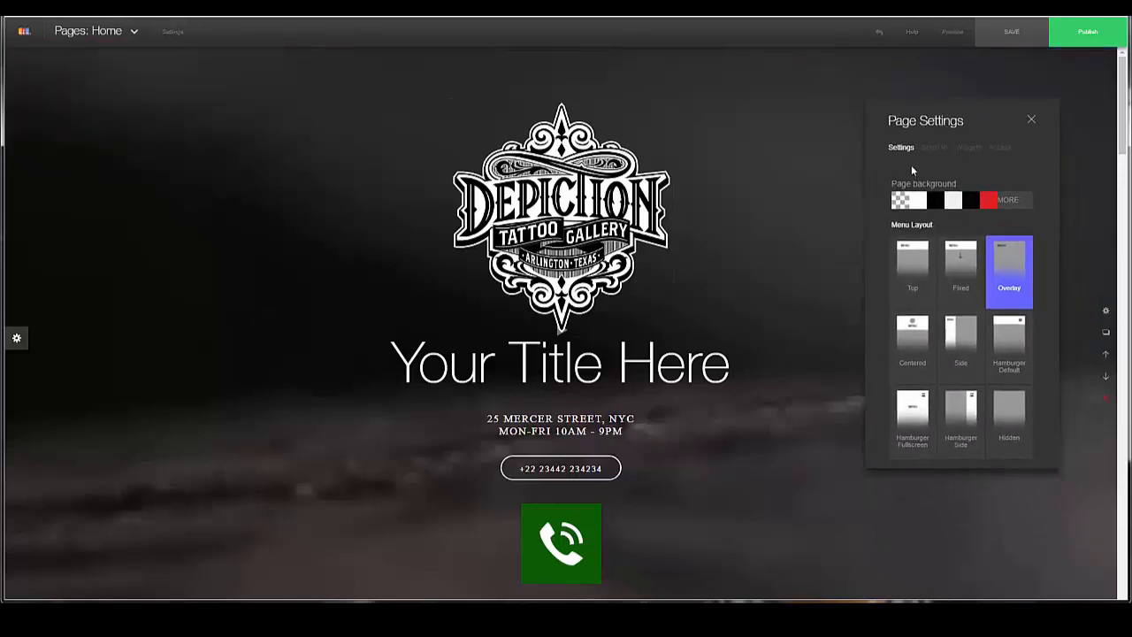
# Try out the Top, Fixed, Side, Centered, Hamburger and Hidden menu layouts one after another on the Home page
pyautogui.click(911, 281)
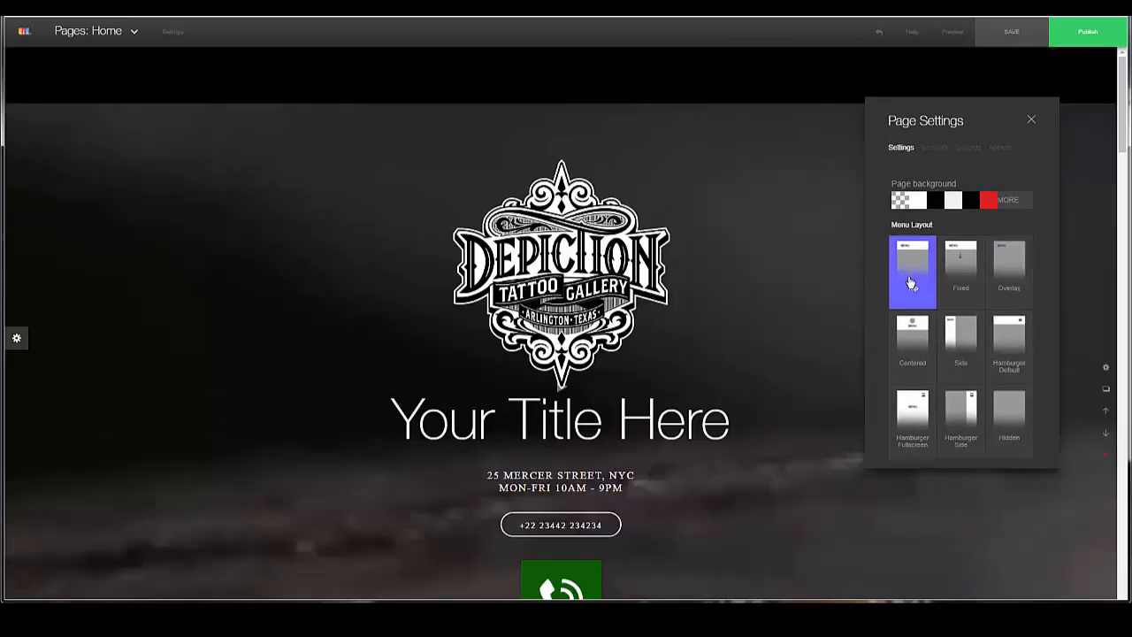
pyautogui.click(960, 280)
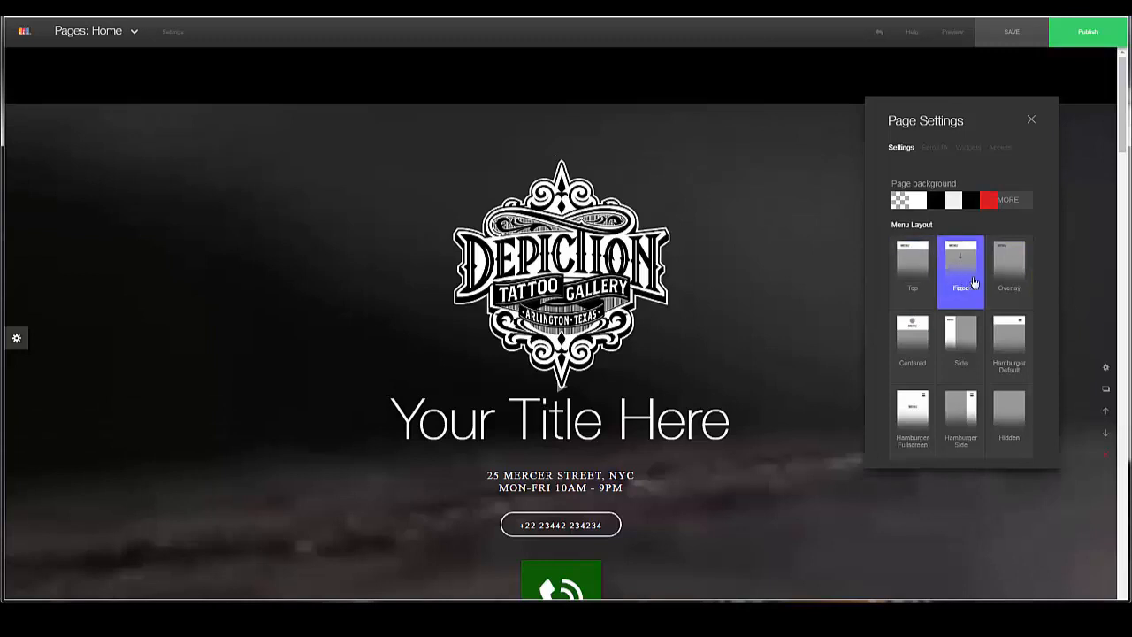
pyautogui.click(1010, 350)
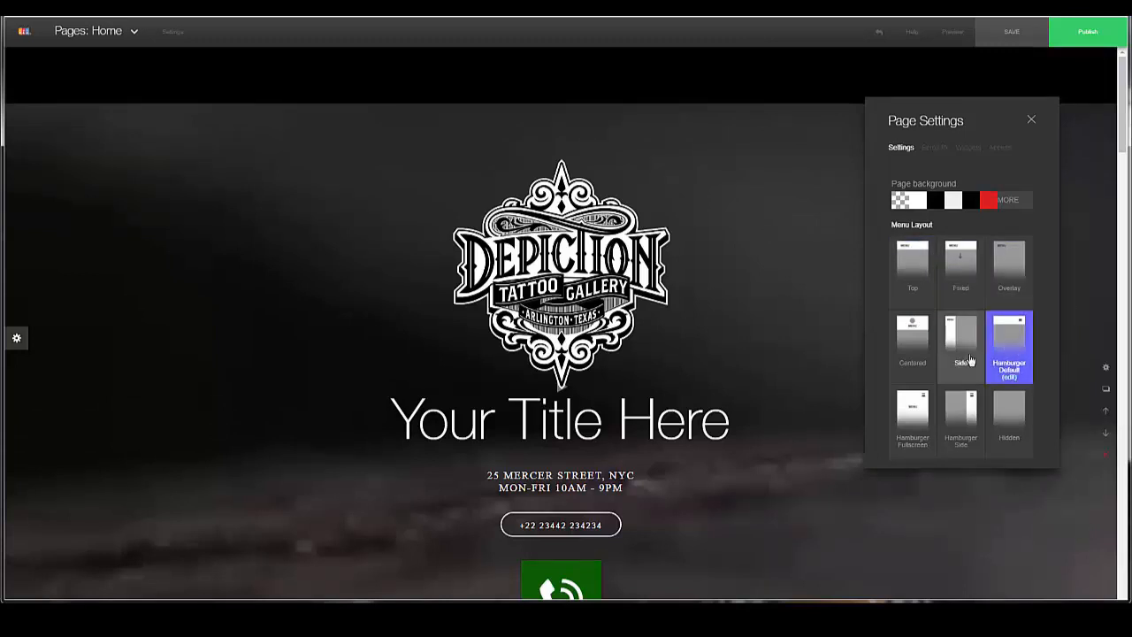
pyautogui.click(970, 361)
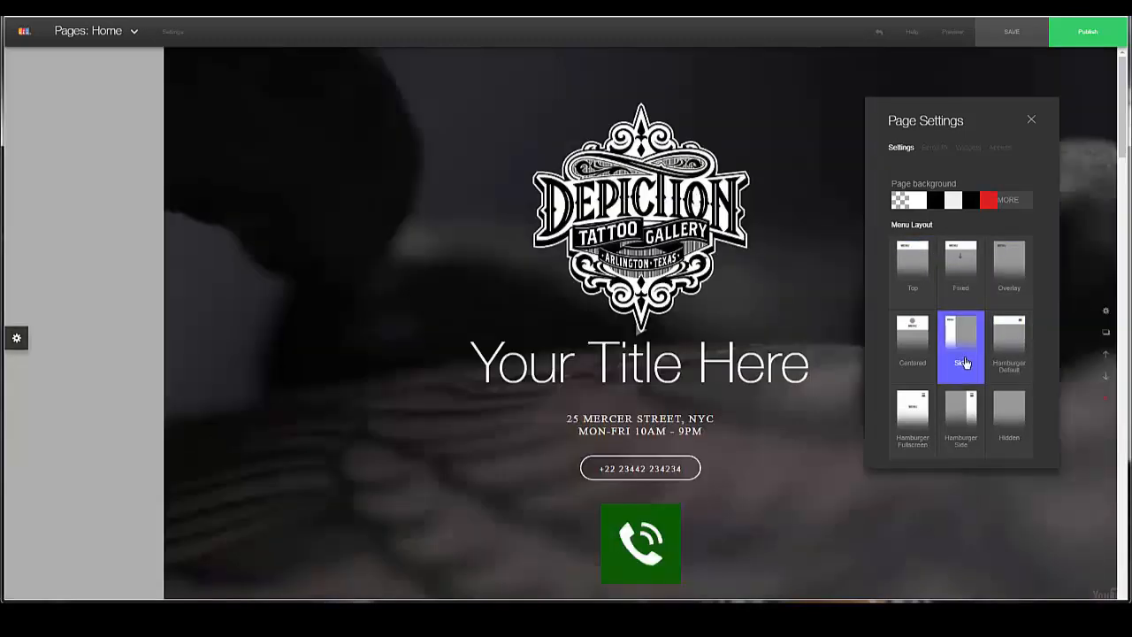
pyautogui.click(916, 352)
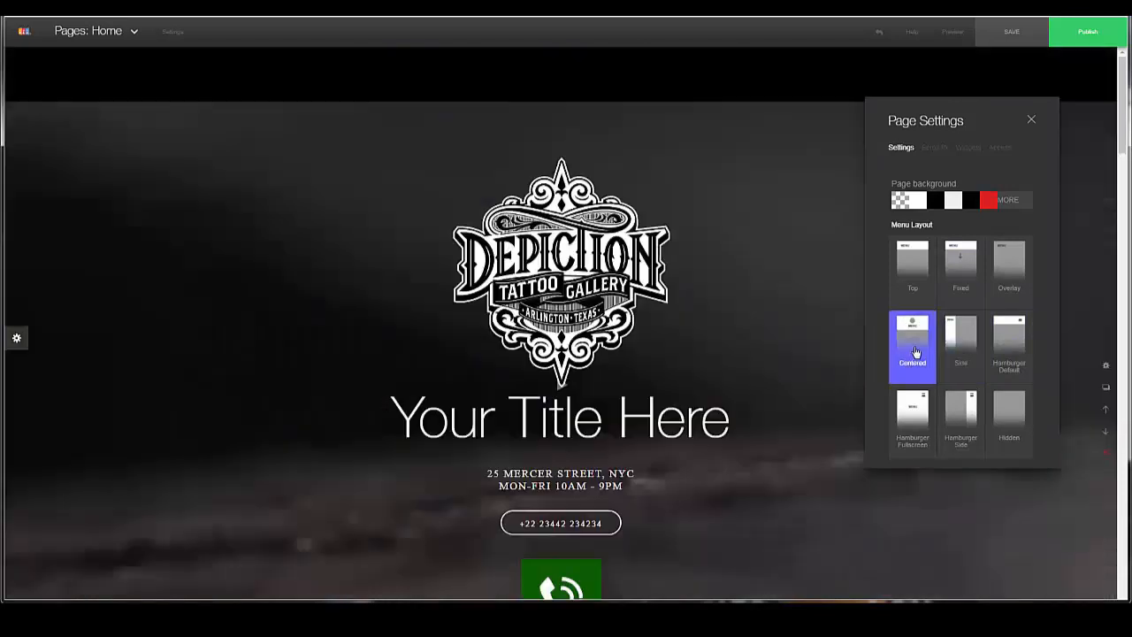
pyautogui.click(920, 414)
pyautogui.click(969, 422)
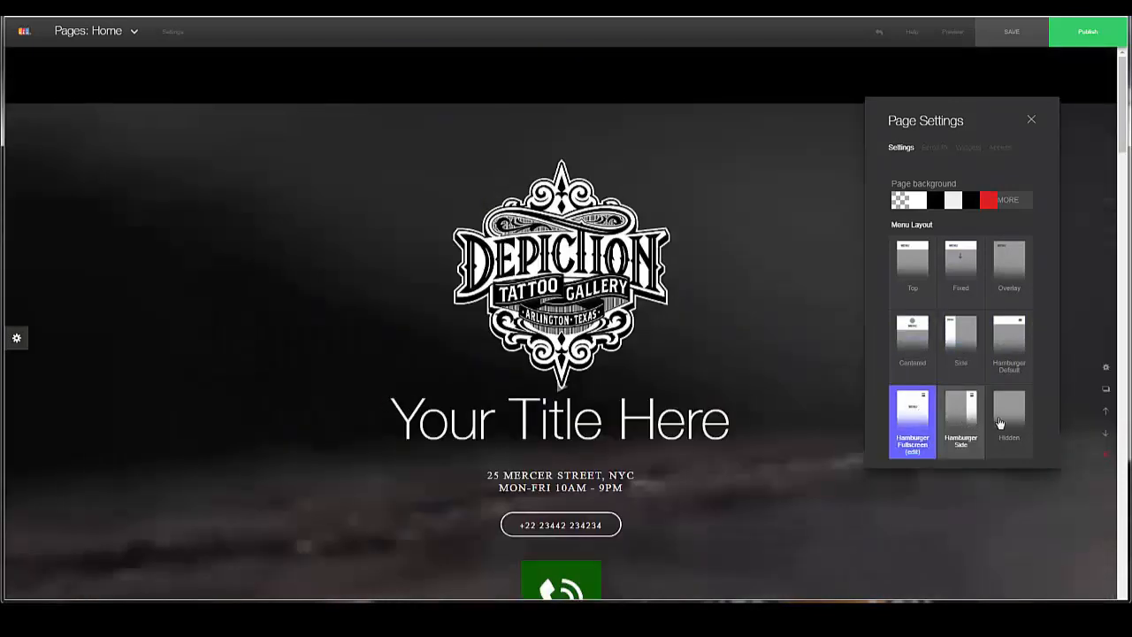
pyautogui.click(1006, 426)
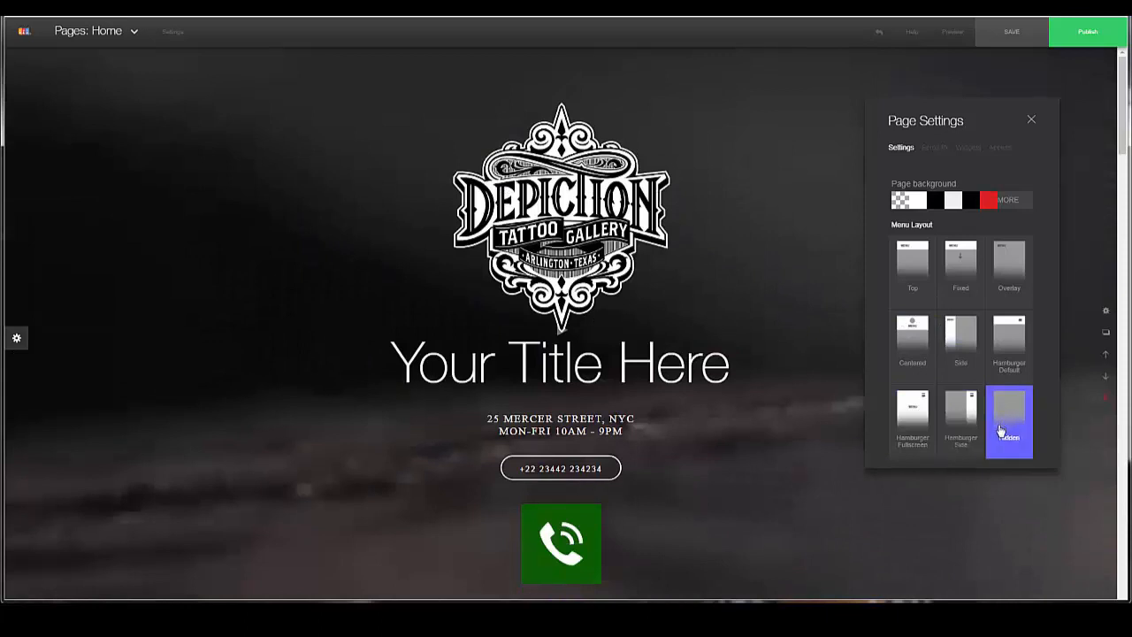
# Compare the Top menu layout once more, set the layout to Fixed and close the page settings
pyautogui.click(920, 270)
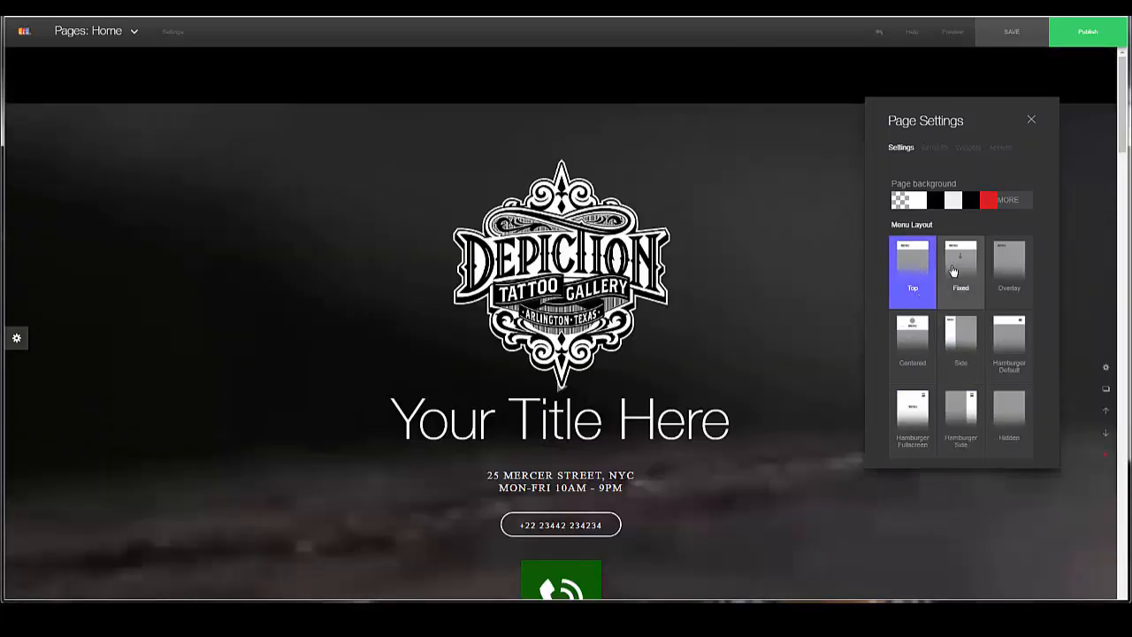
pyautogui.click(959, 272)
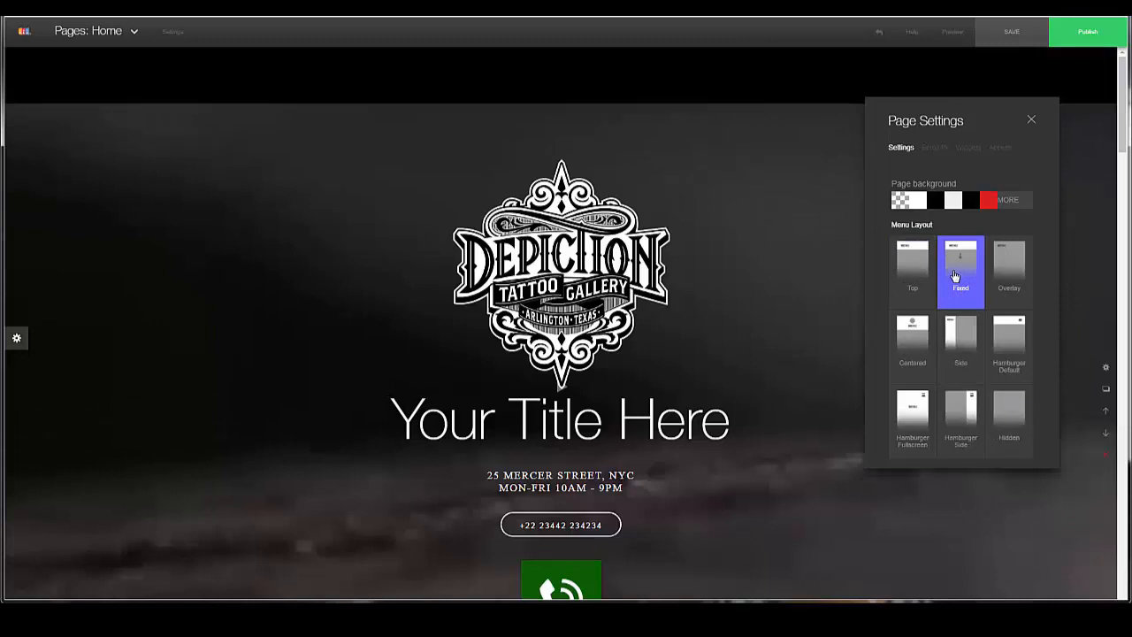
pyautogui.click(1032, 120)
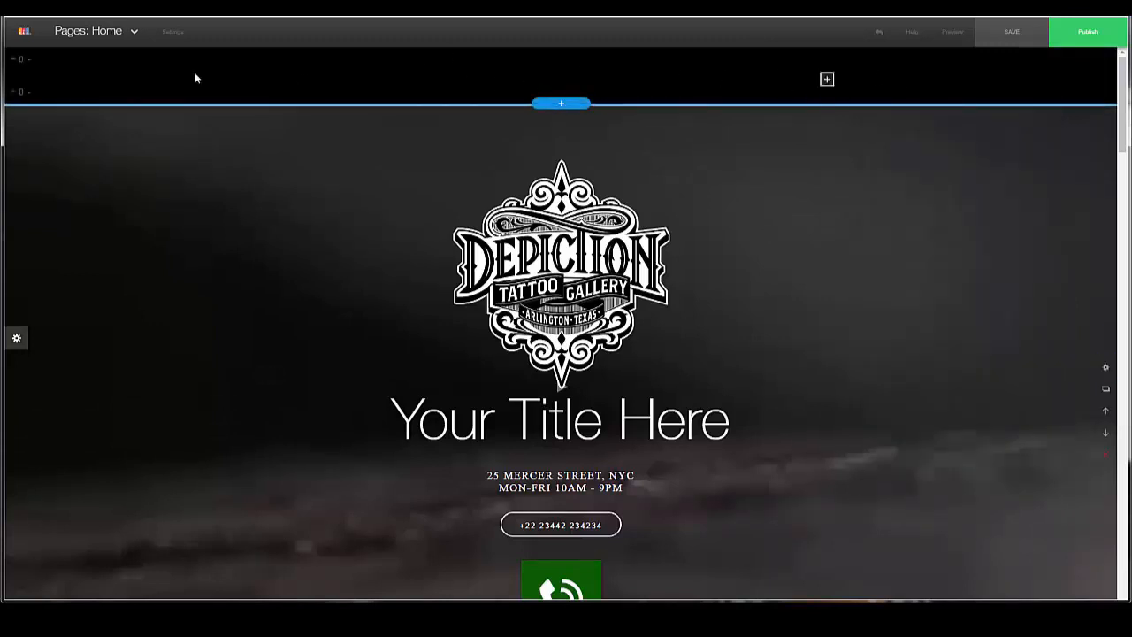
# Start adding a new page and choose the Wide Gallery template from the page templates
pyautogui.click(131, 31)
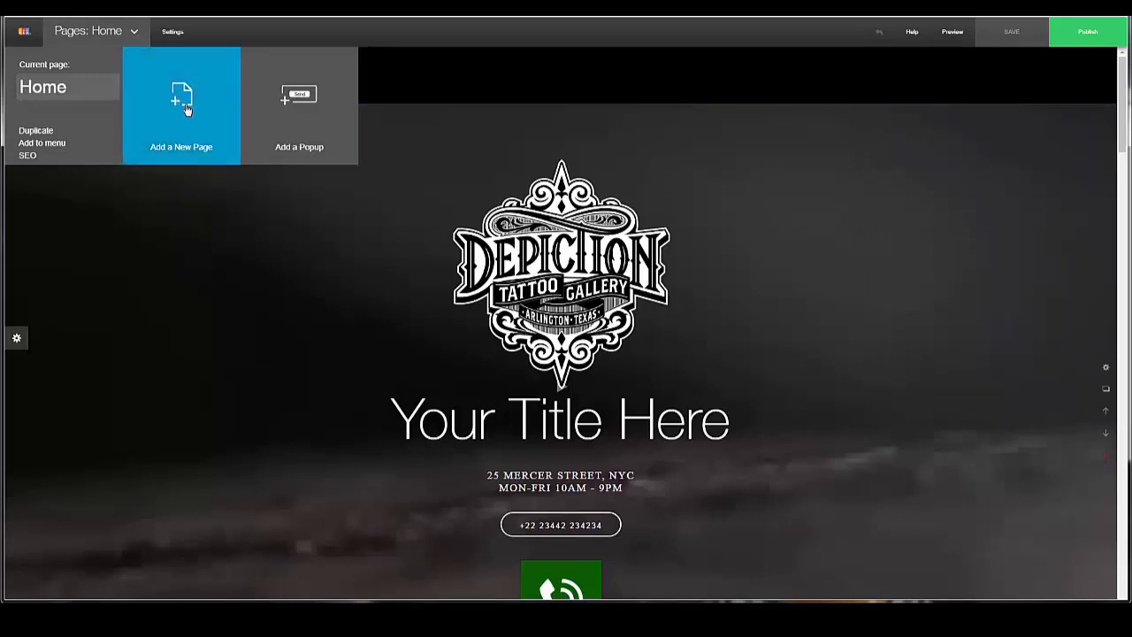
pyautogui.click(184, 105)
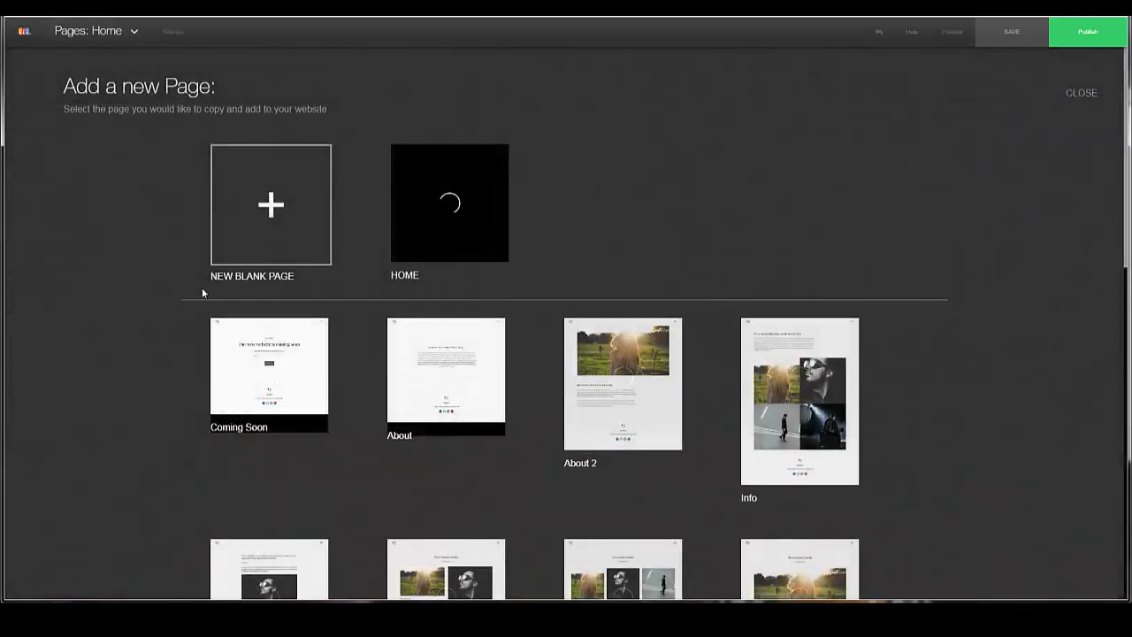
pyautogui.scroll(-7, 260, 336)
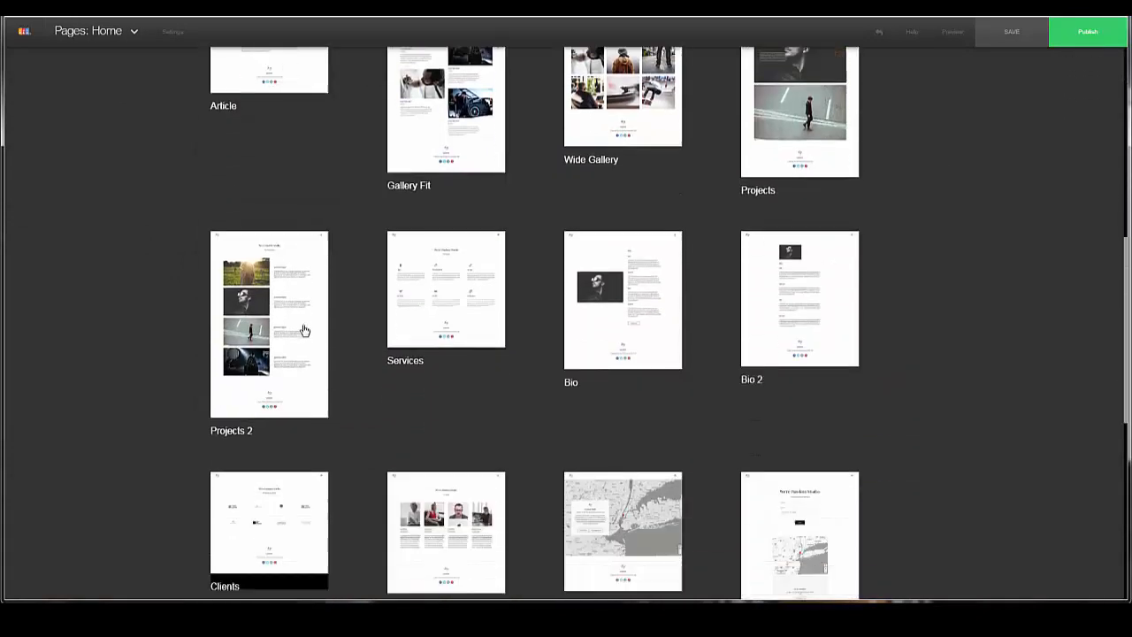
pyautogui.scroll(-7, 304, 330)
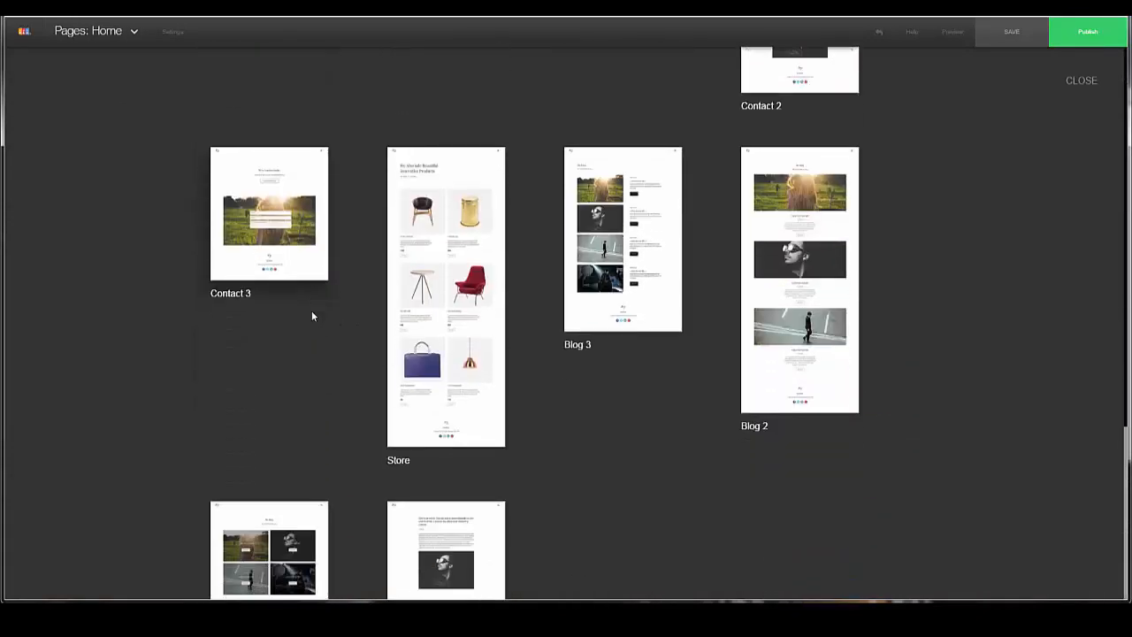
pyautogui.scroll(3, 325, 343)
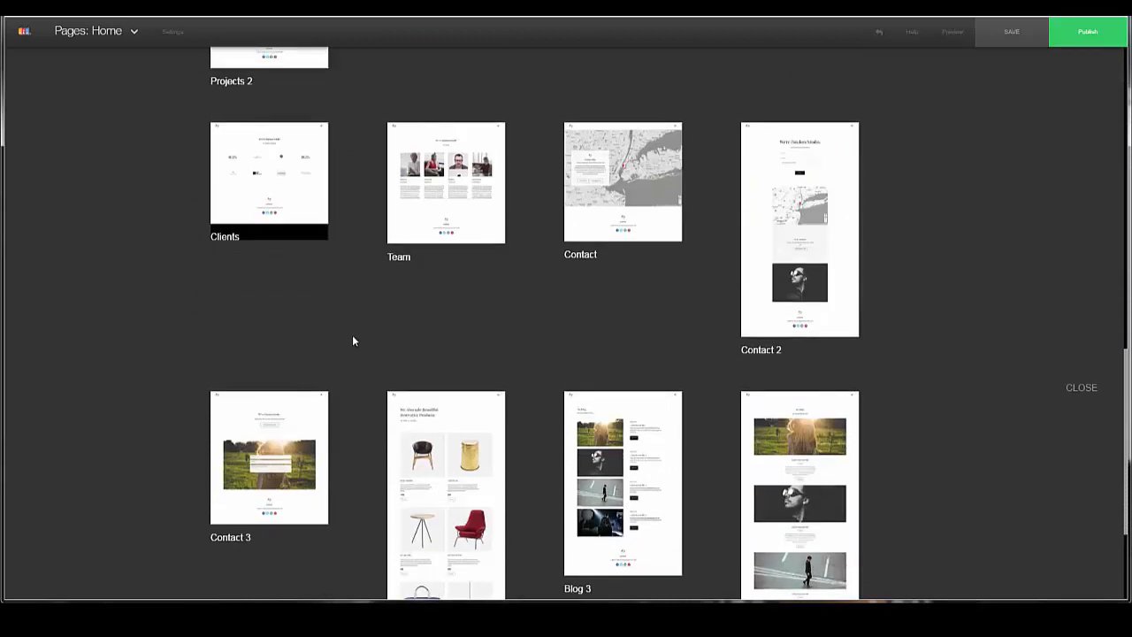
pyautogui.scroll(5, 379, 345)
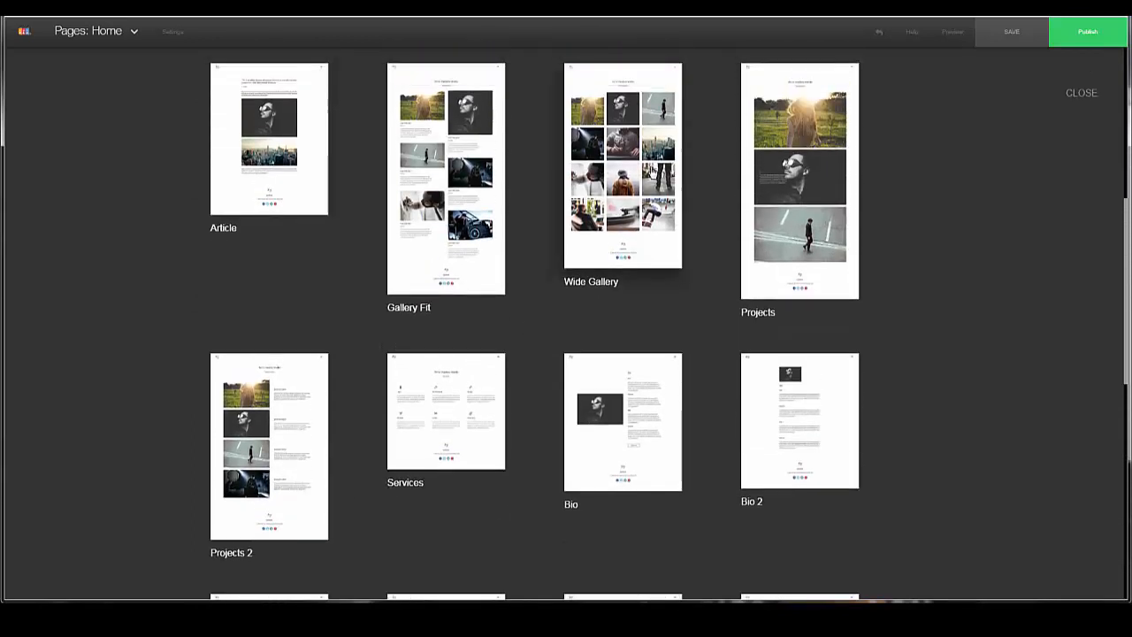
pyautogui.click(623, 168)
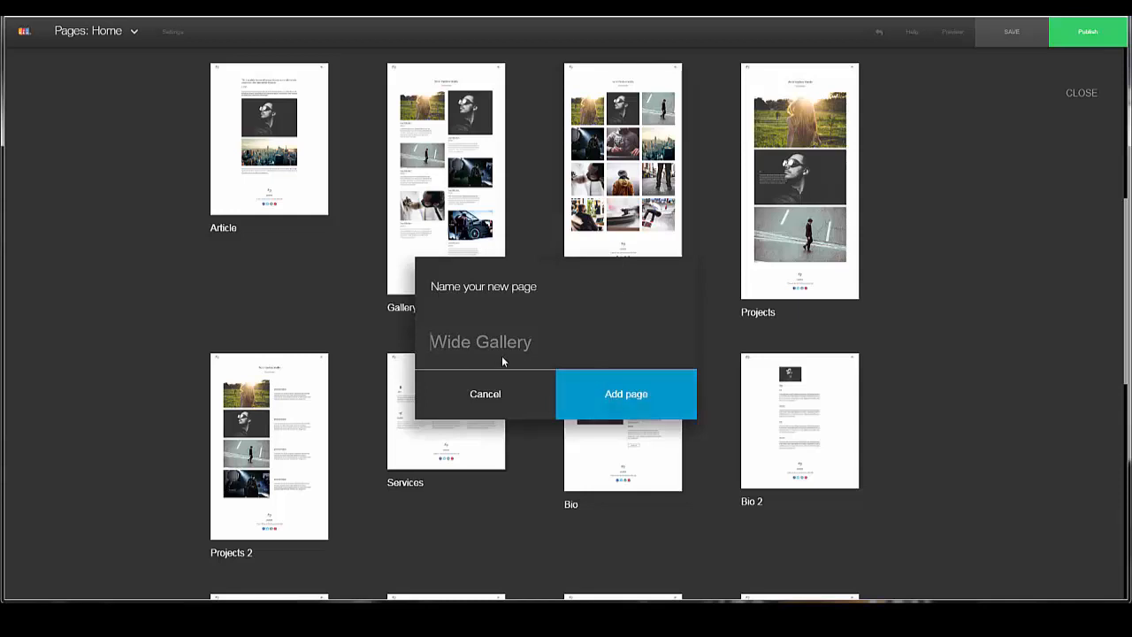
# Name the new page Gallery, add it to the site and include it as a link in the menu
pyautogui.write('Gam')
pyautogui.press('BackSpace')
pyautogui.write('llery')
pyautogui.click(599, 389)
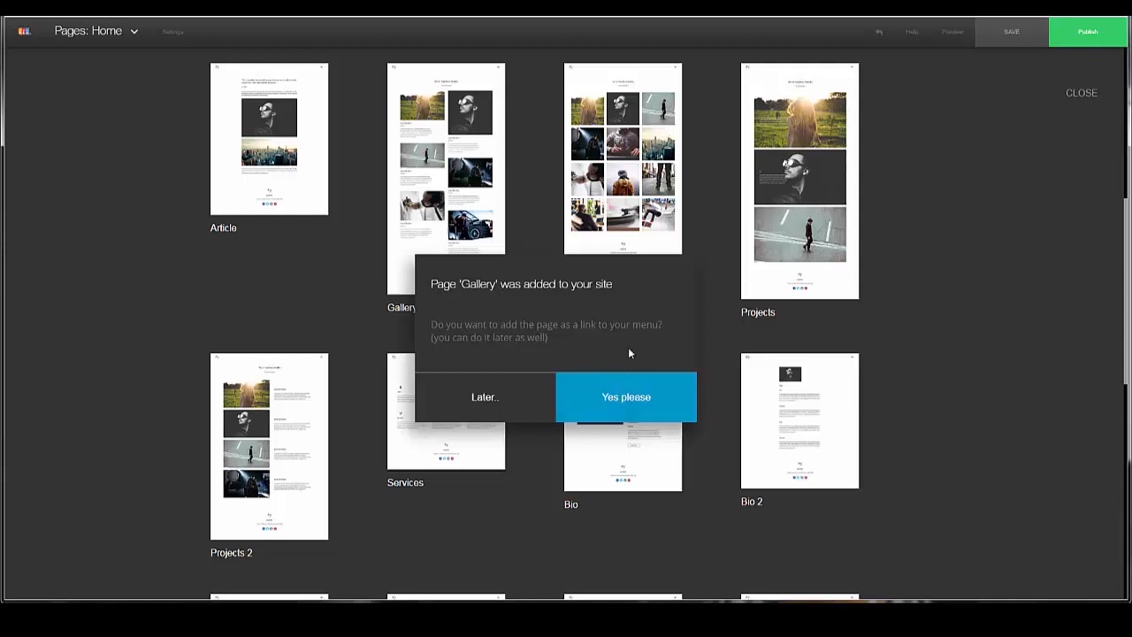
pyautogui.click(630, 400)
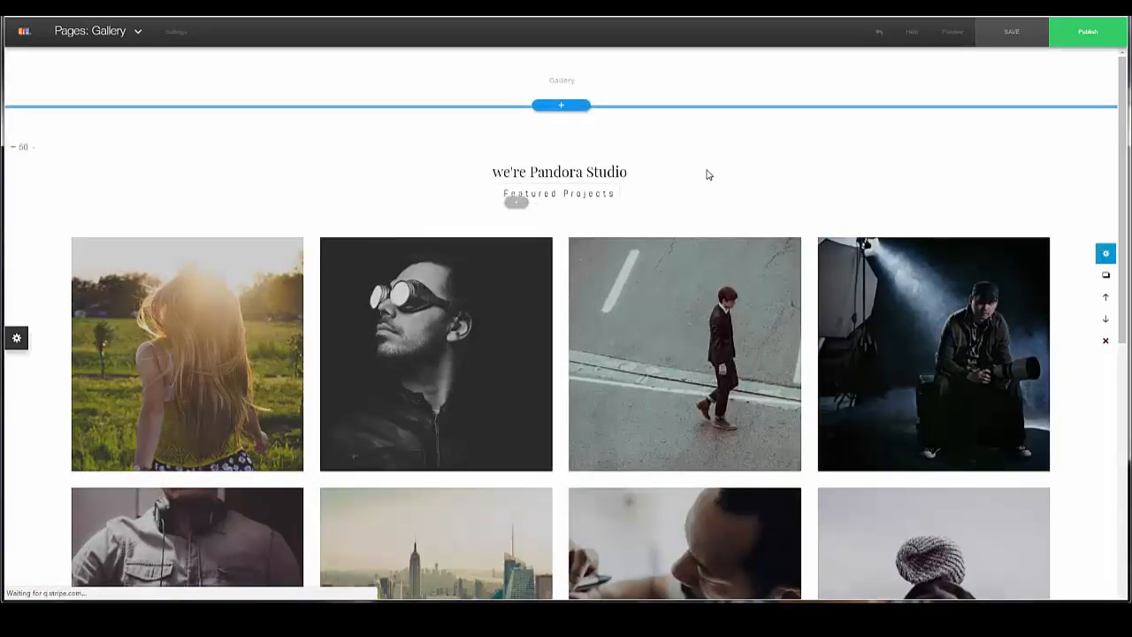
# Look over the new Gallery page's images and view the list of pages available to switch to
pyautogui.scroll(-6, 521, 271)
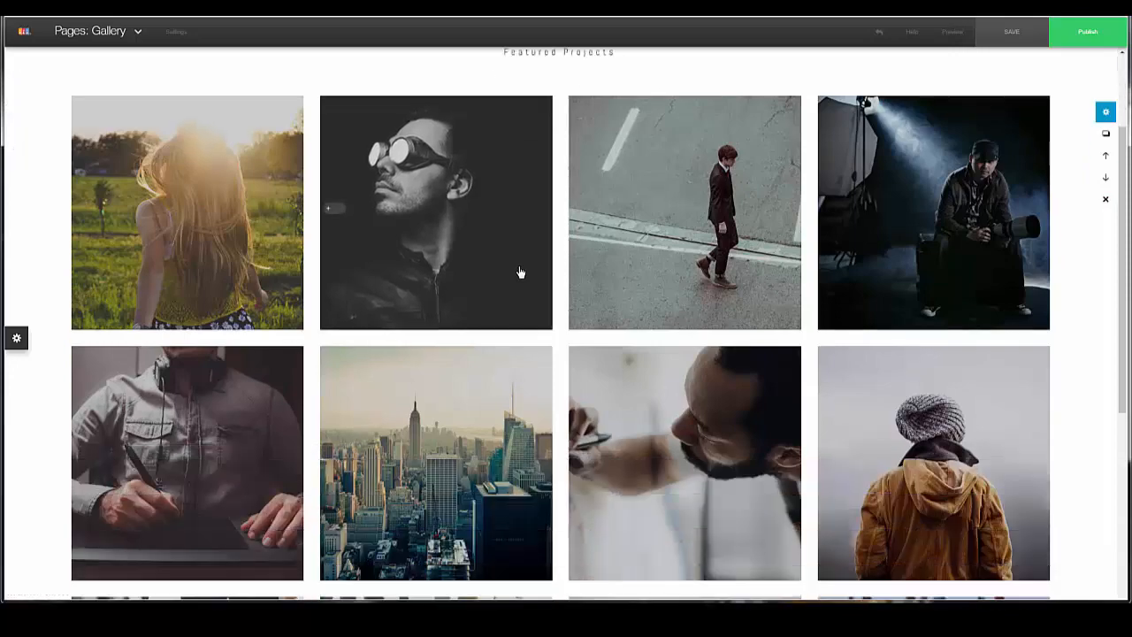
pyautogui.scroll(6, 522, 265)
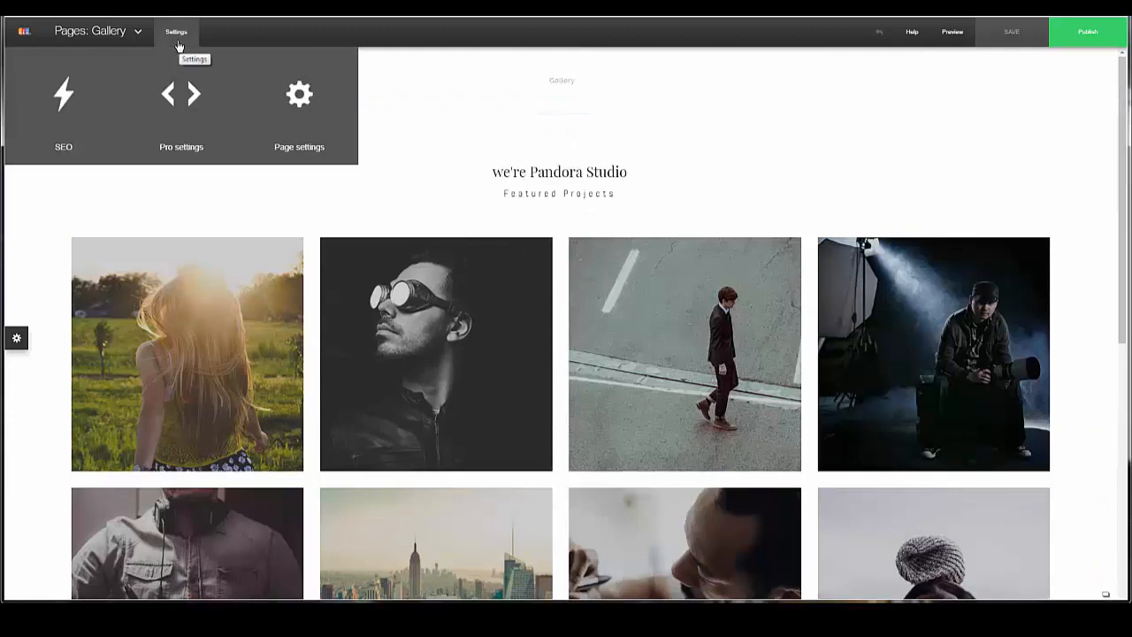
pyautogui.moveTo(146, 43)
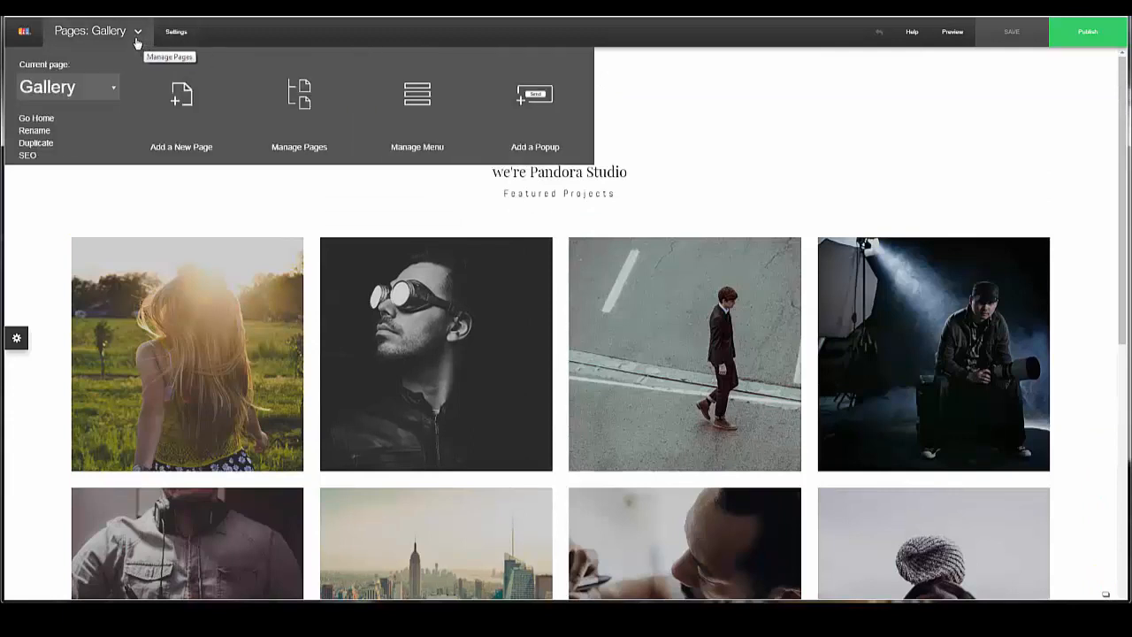
pyautogui.click(114, 90)
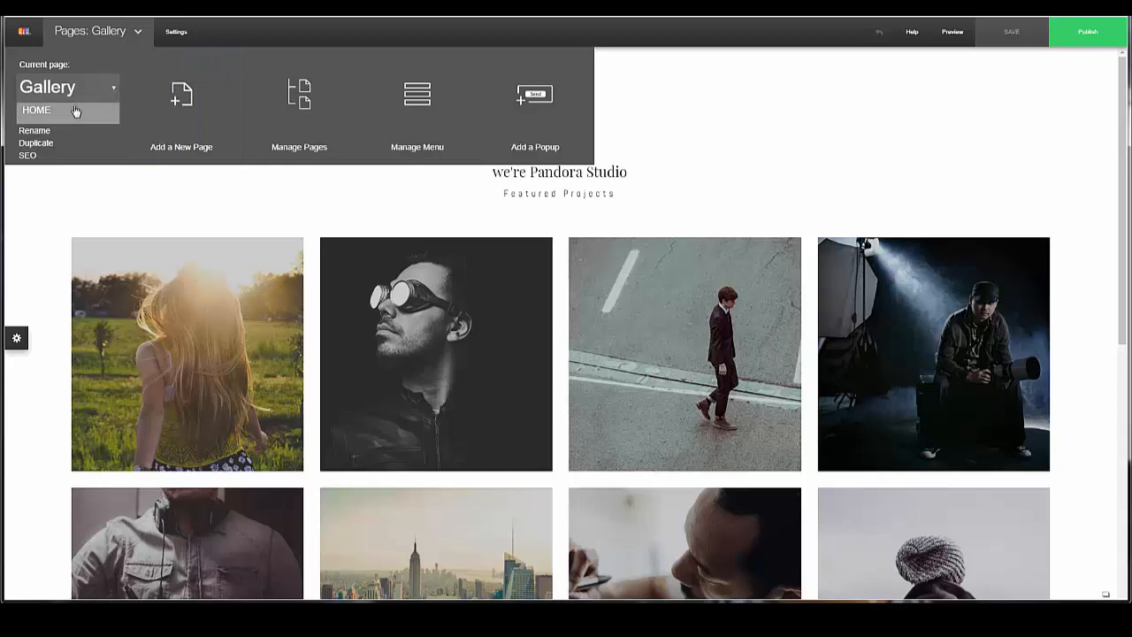
pyautogui.moveTo(138, 47)
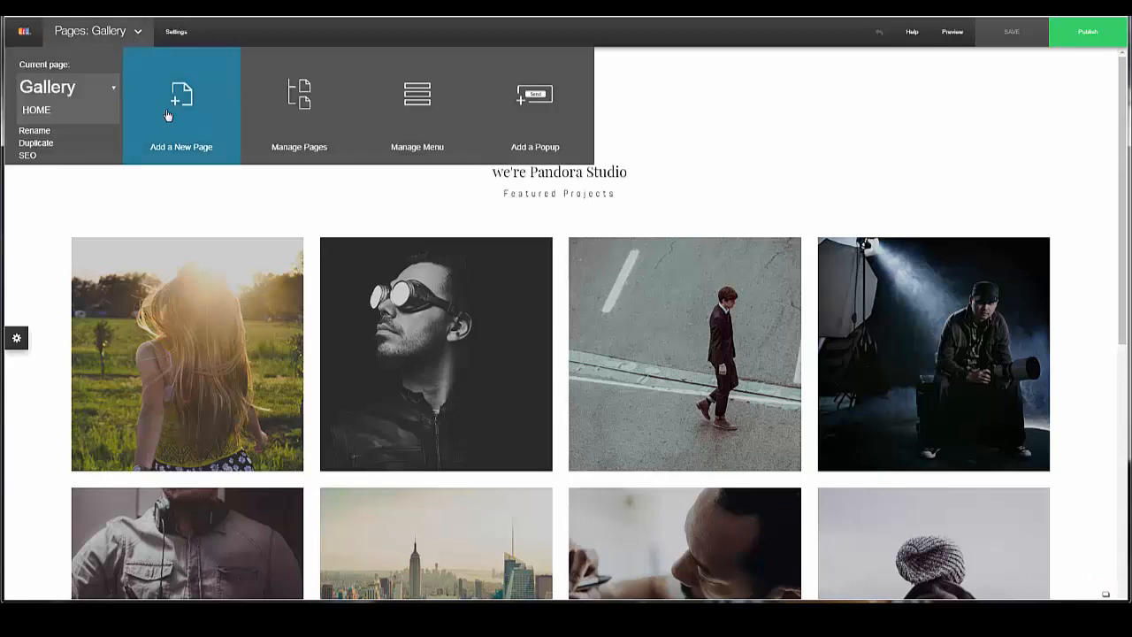
# View the site's pages in the page manager and open the Gallery page from there
pyautogui.click(306, 130)
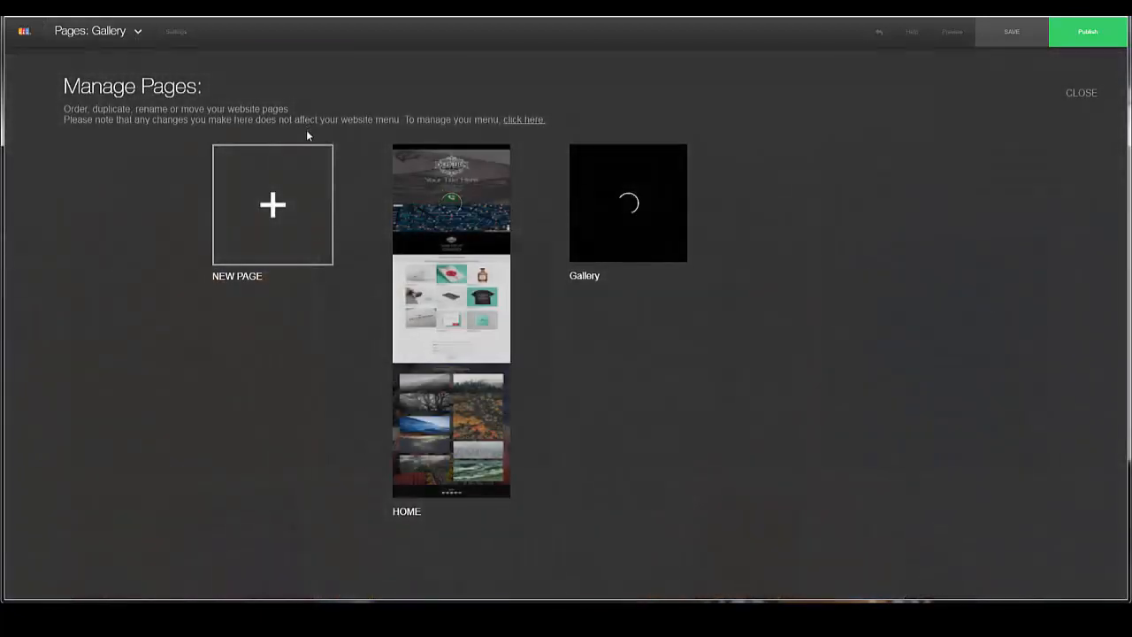
pyautogui.moveTo(624, 225)
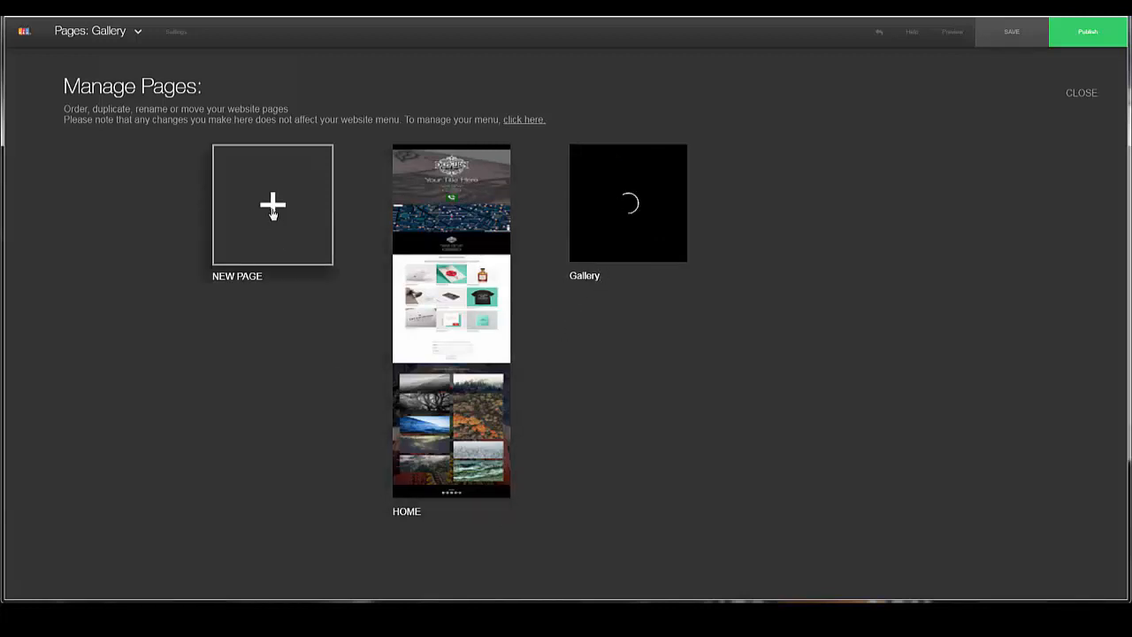
pyautogui.click(135, 39)
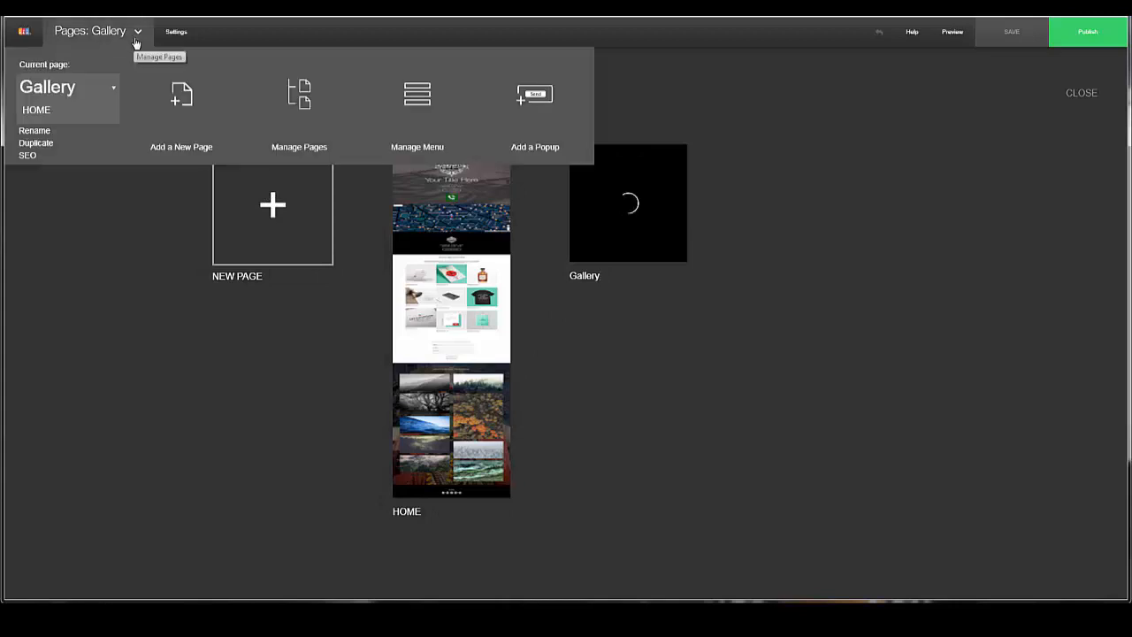
pyautogui.click(635, 242)
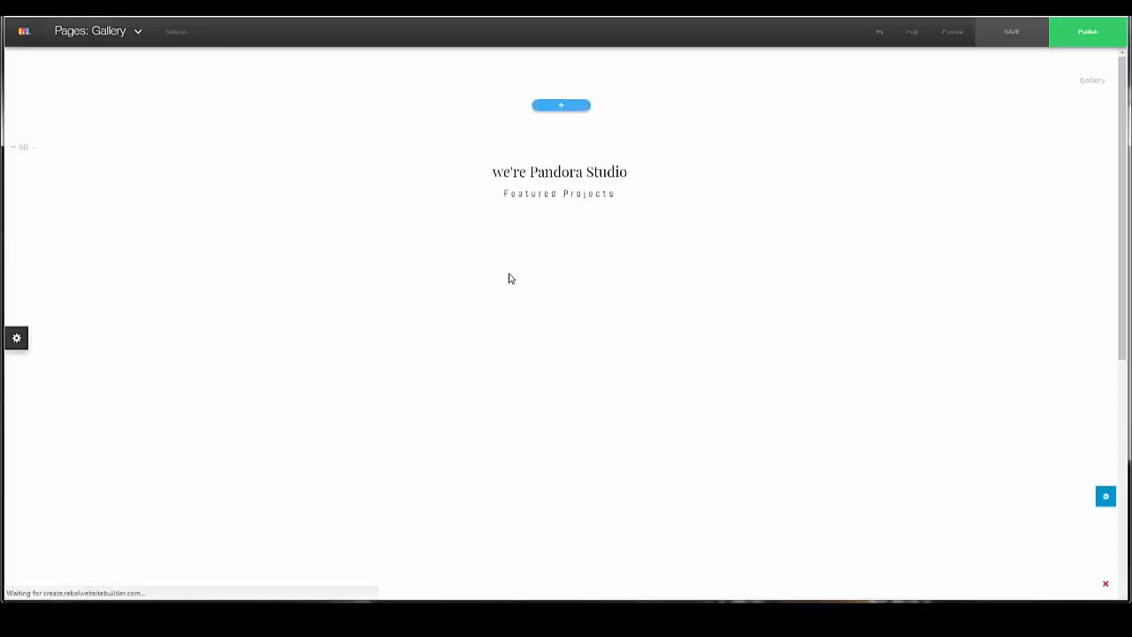
pyautogui.scroll(-6, 321, 175)
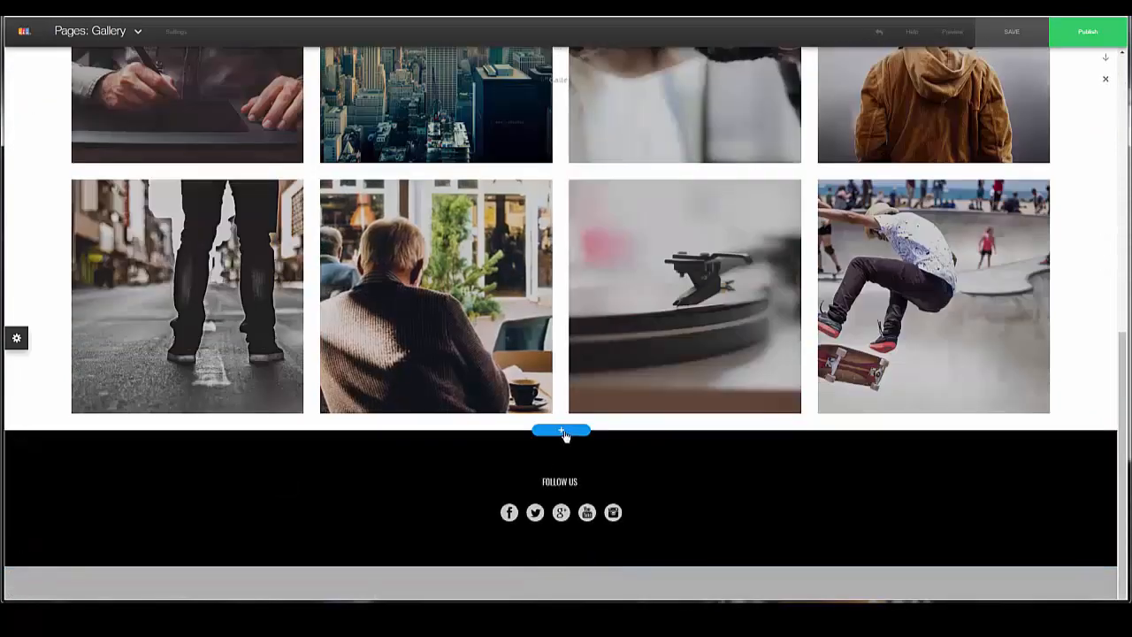
pyautogui.click(563, 432)
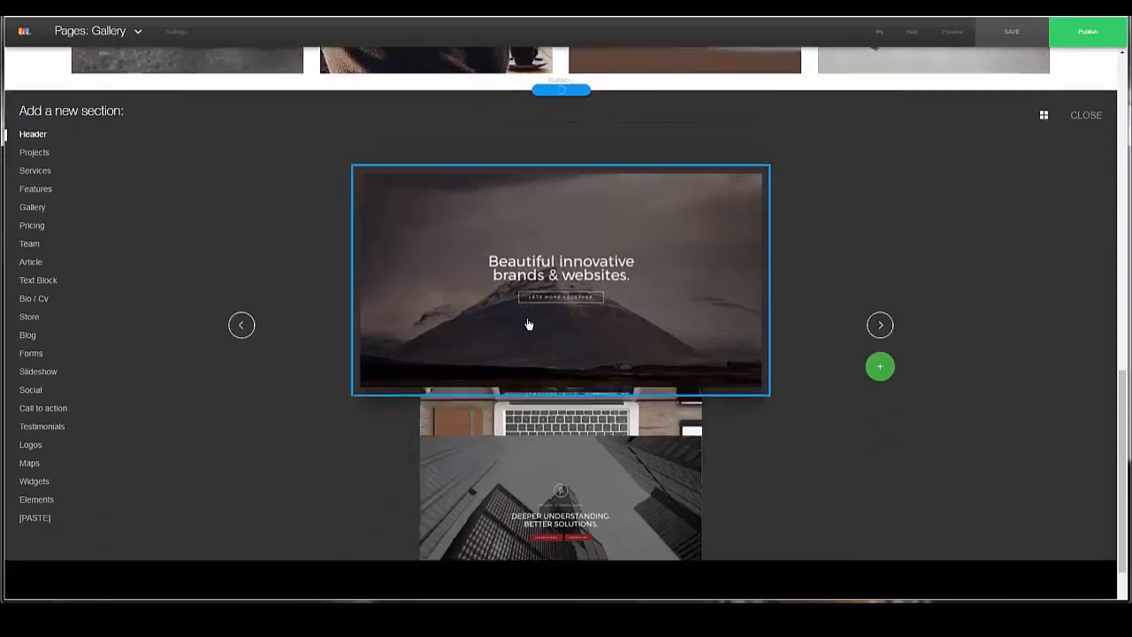
pyautogui.click(1086, 105)
# Add a new link labelled "My Other Website" to the site menu
pyautogui.scroll(6, 430, 254)
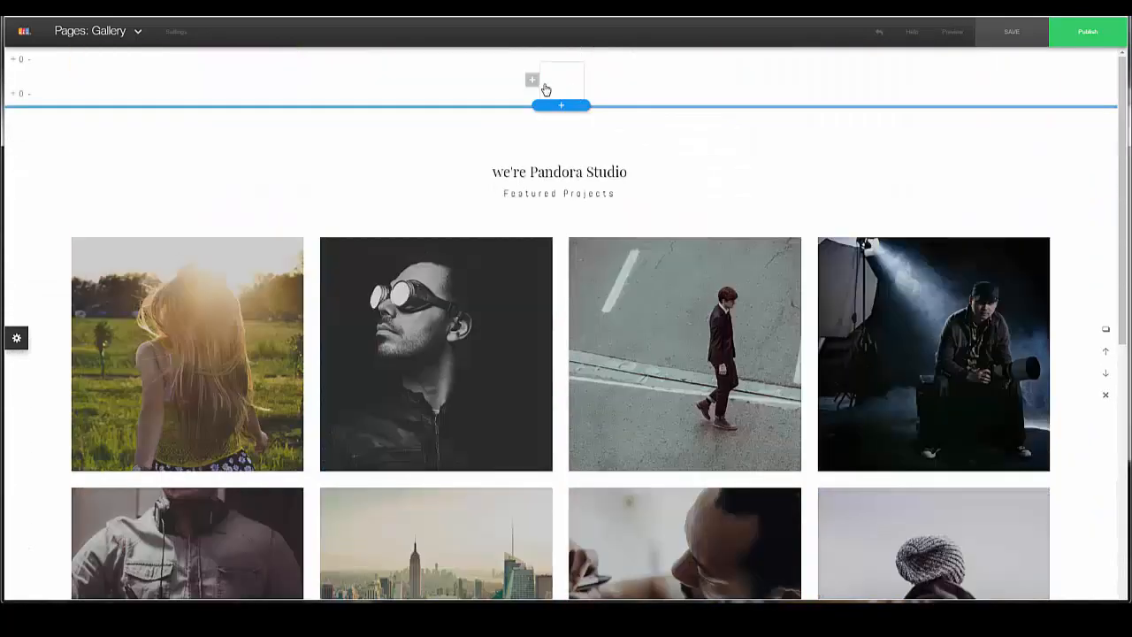
pyautogui.click(532, 80)
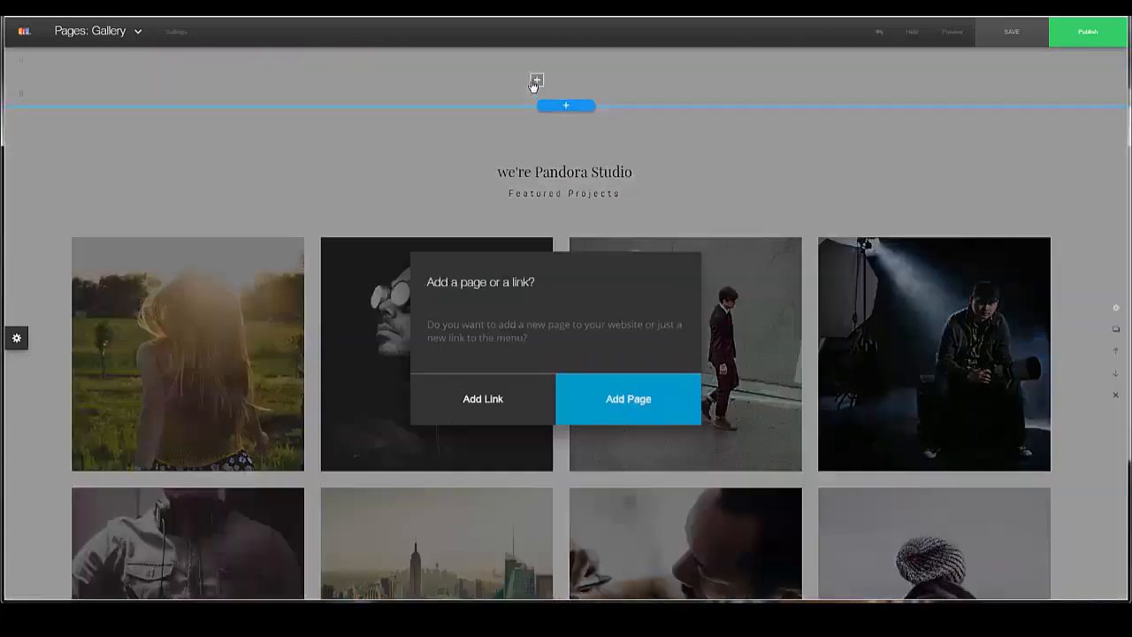
pyautogui.click(492, 403)
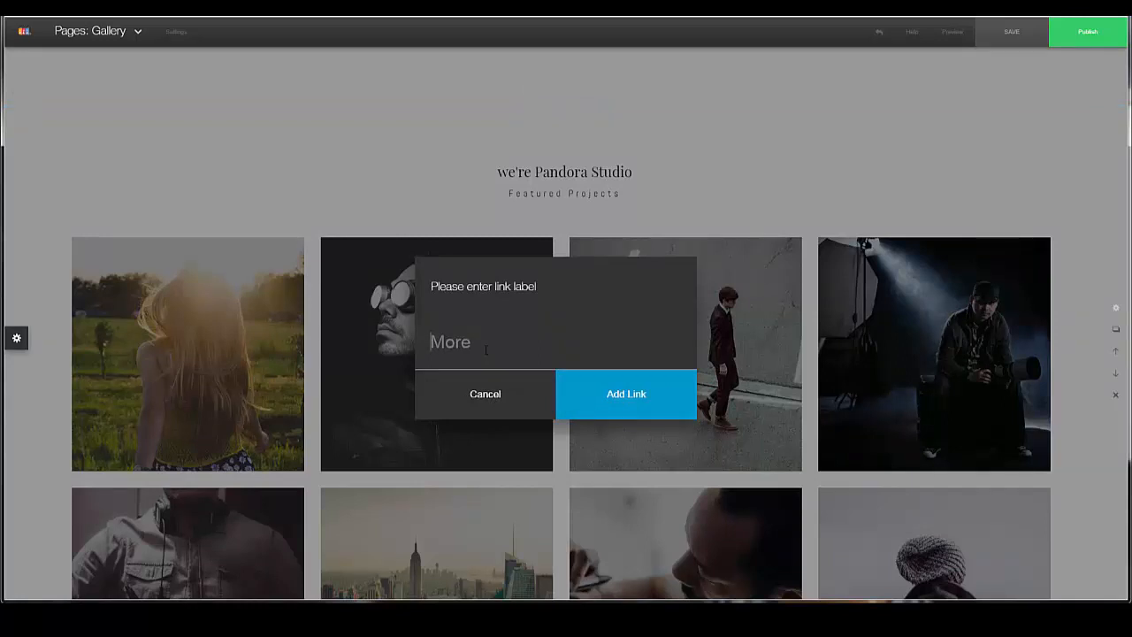
pyautogui.write('My Othe')
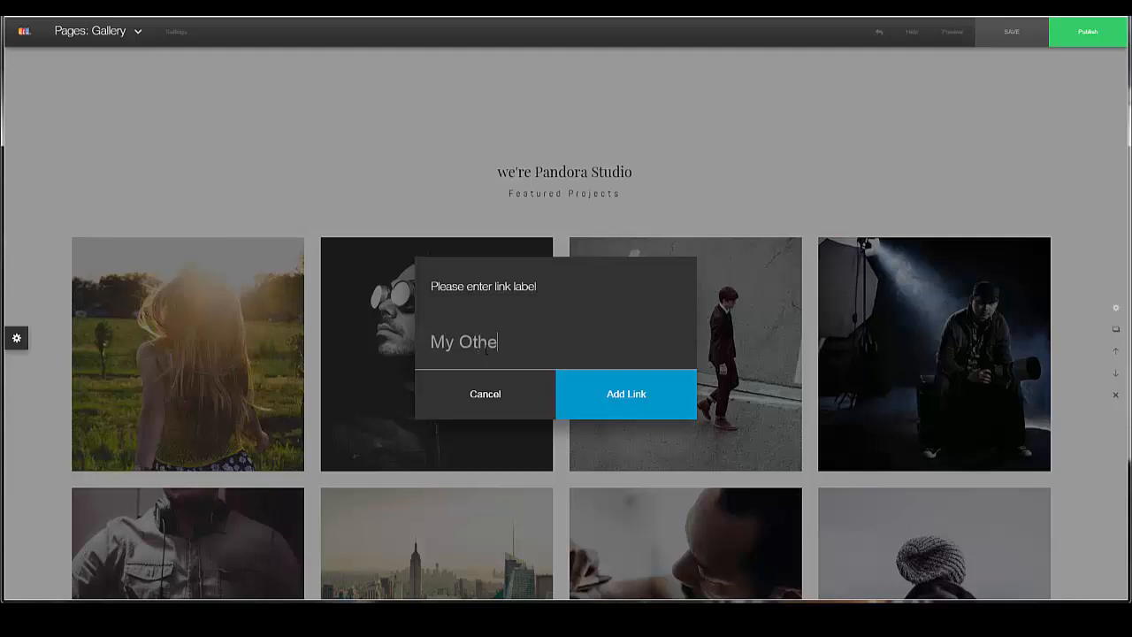
pyautogui.write('r WEbsite')
pyautogui.click(637, 392)
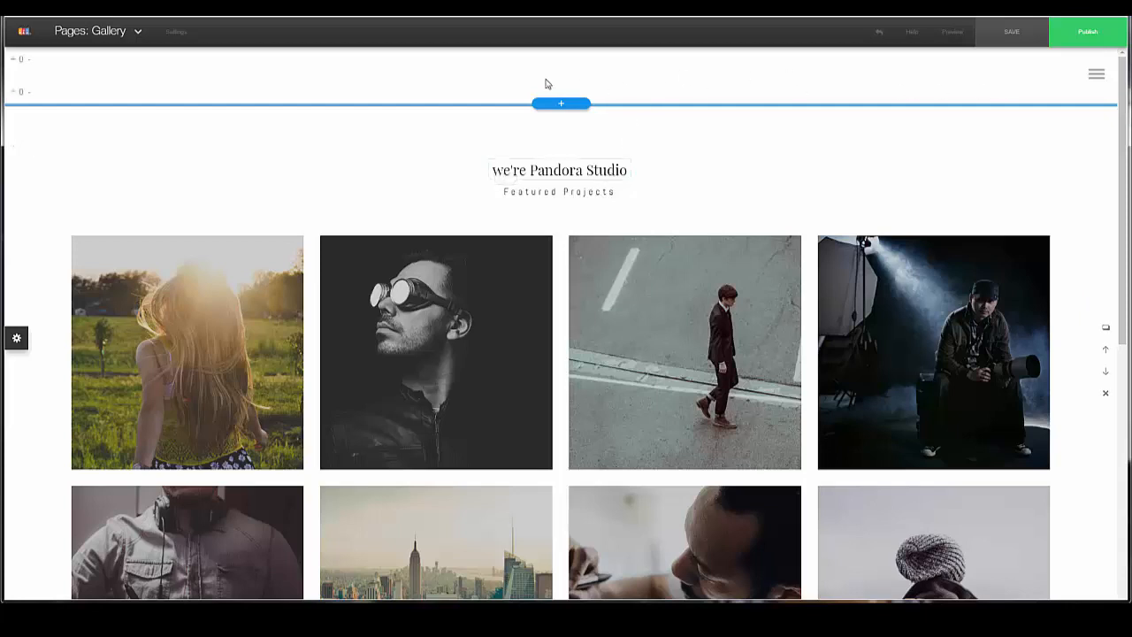
# Set the website menu's layout to Top and give the menu a black background
pyautogui.click(1094, 79)
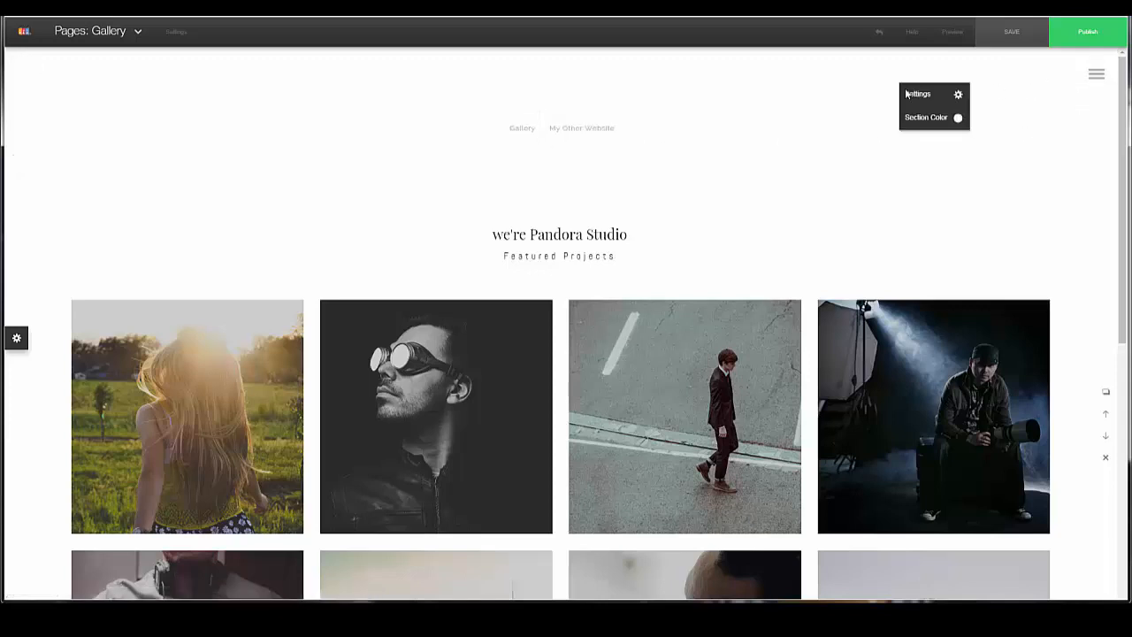
pyautogui.click(934, 103)
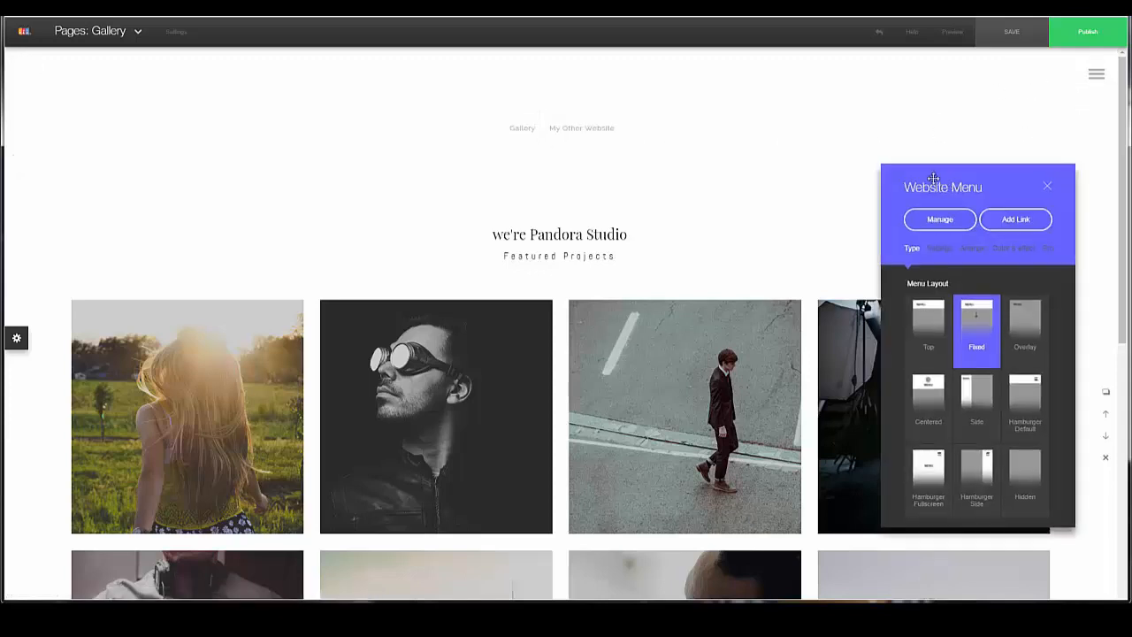
pyautogui.moveTo(947, 180); pyautogui.dragTo(892, 107)
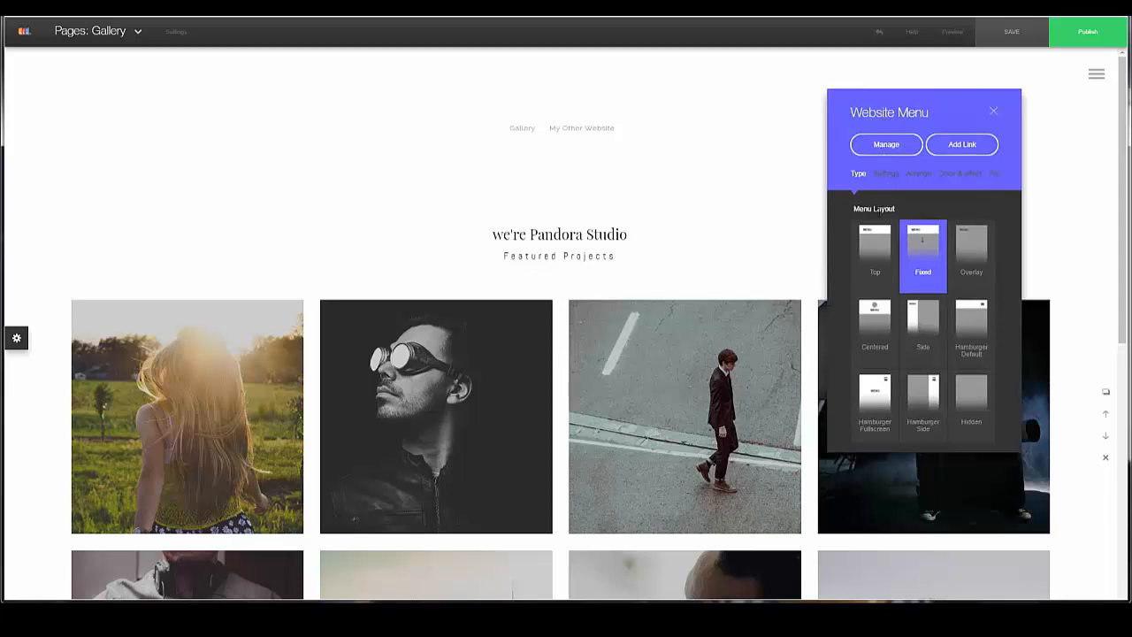
pyautogui.click(875, 250)
pyautogui.click(886, 174)
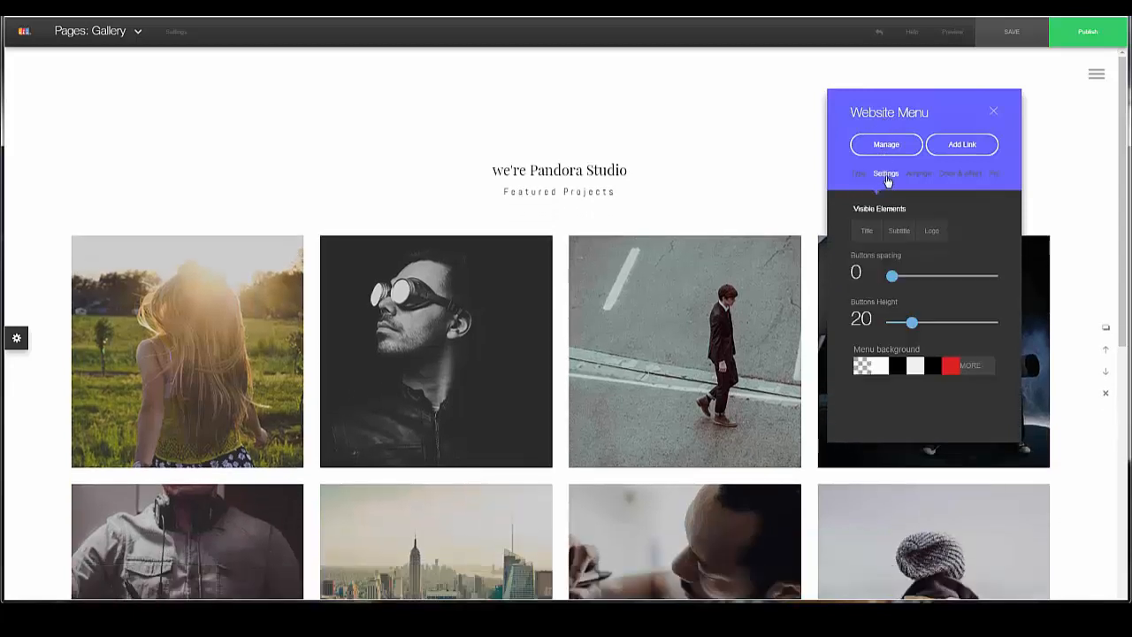
pyautogui.click(932, 366)
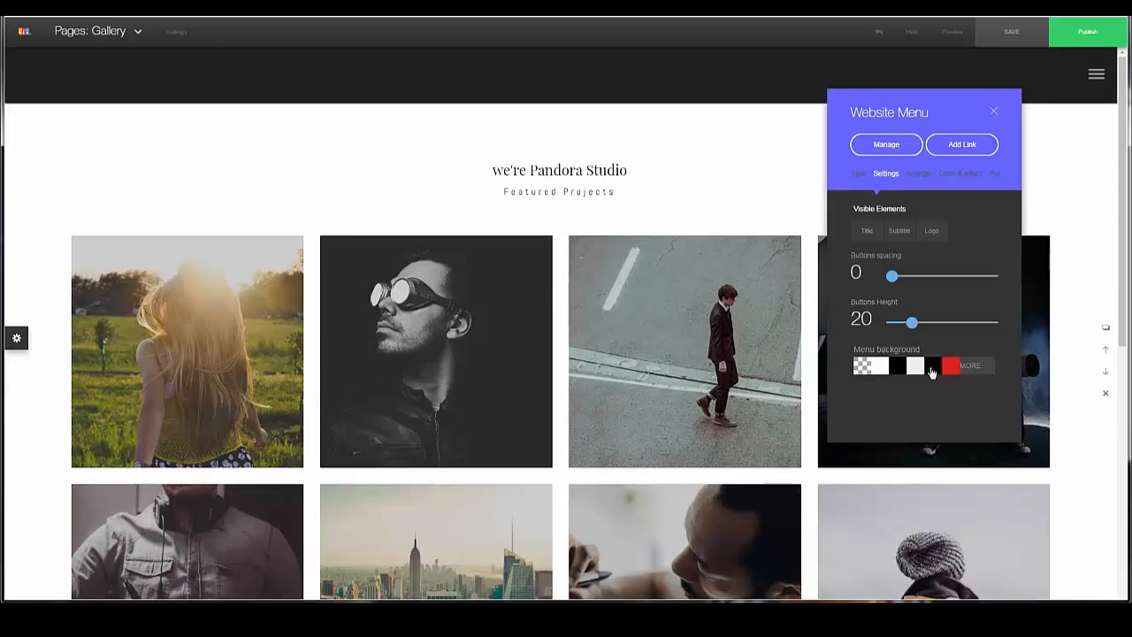
# Give the menu buttons a red idle background, and a white background with red text on hover
pyautogui.click(920, 174)
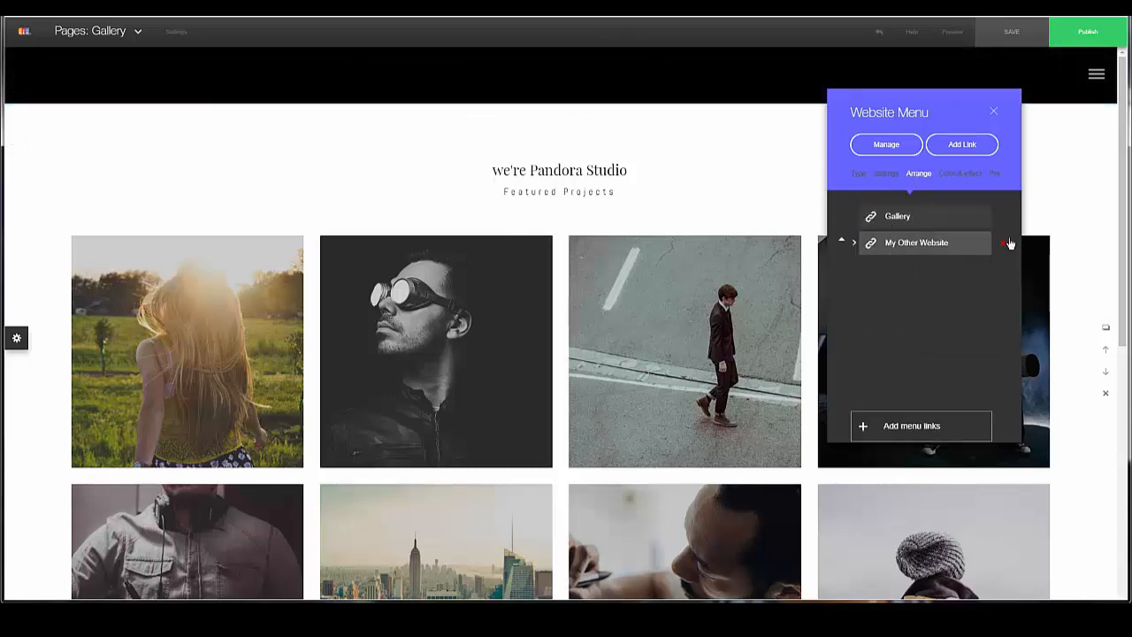
pyautogui.click(959, 176)
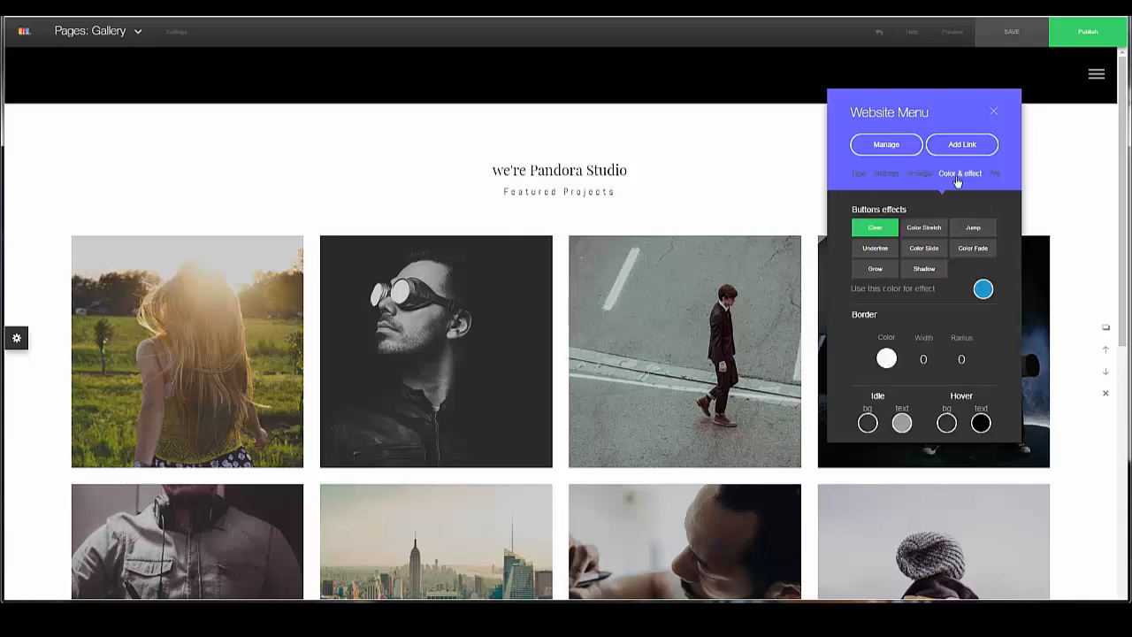
pyautogui.click(867, 423)
pyautogui.click(934, 351)
pyautogui.click(946, 424)
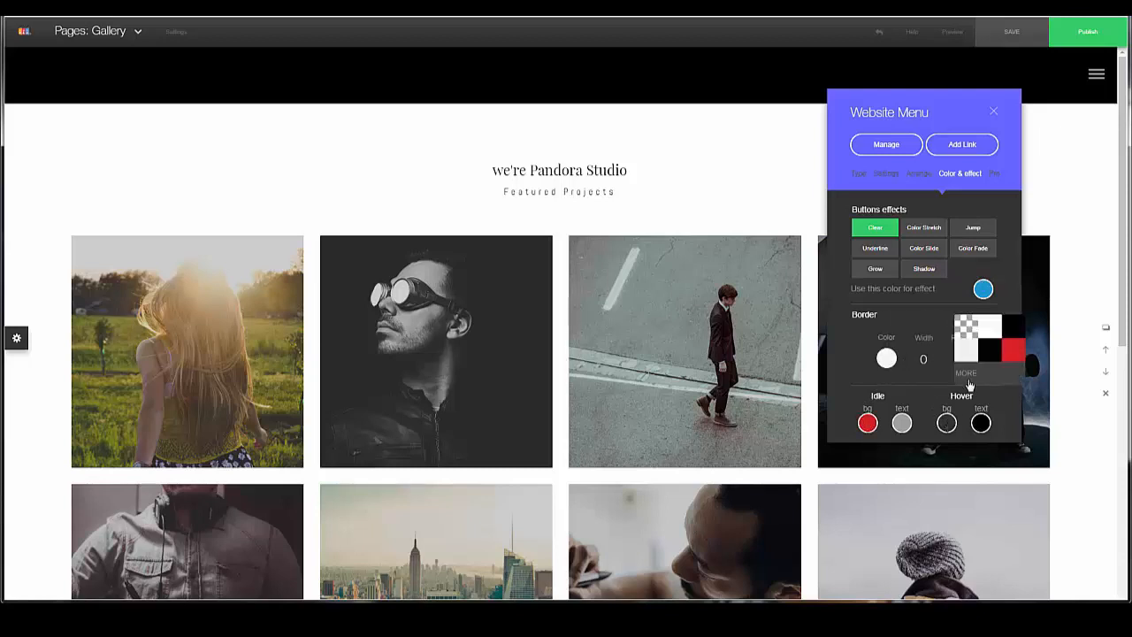
pyautogui.click(986, 332)
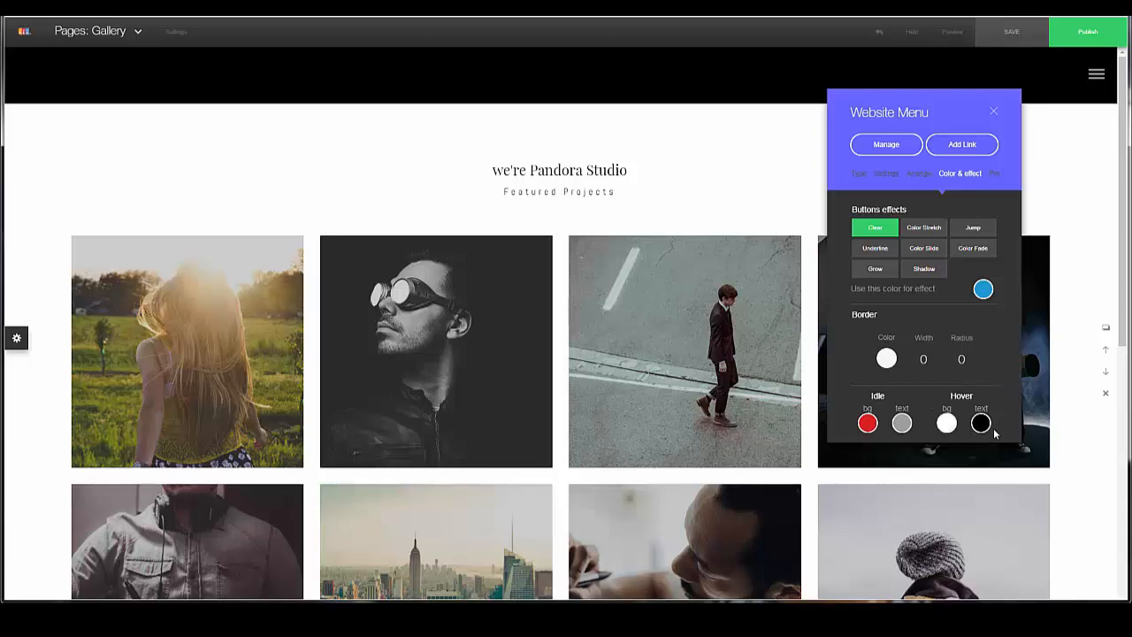
pyautogui.click(982, 425)
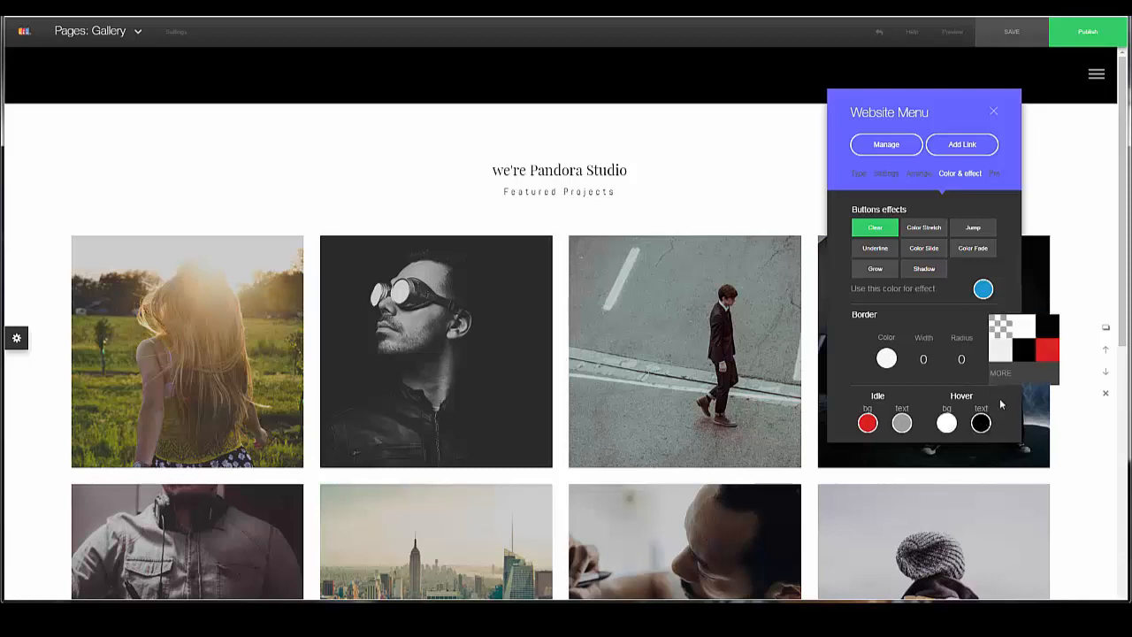
pyautogui.click(1047, 358)
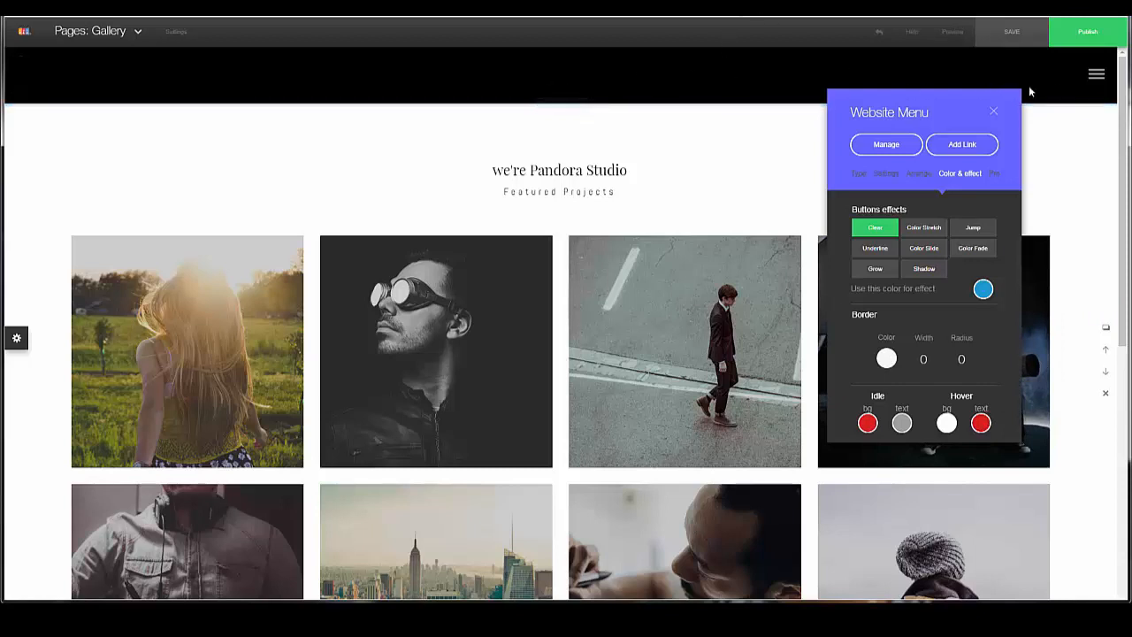
# Expand the menu to show its links and switch the menu layout to Side
pyautogui.click(1097, 77)
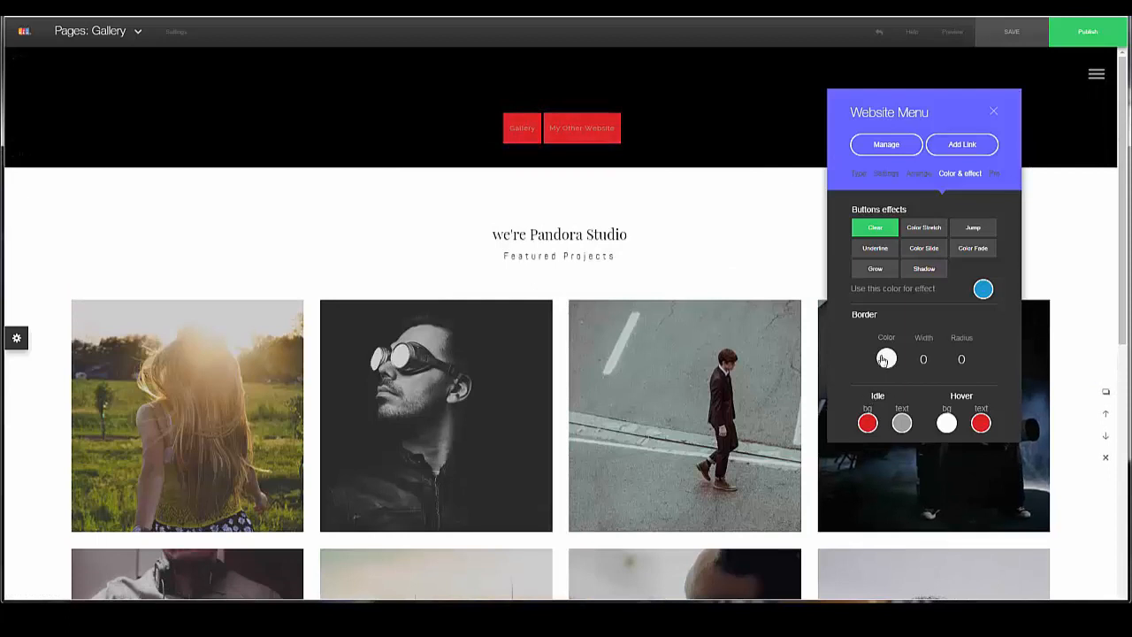
pyautogui.click(859, 174)
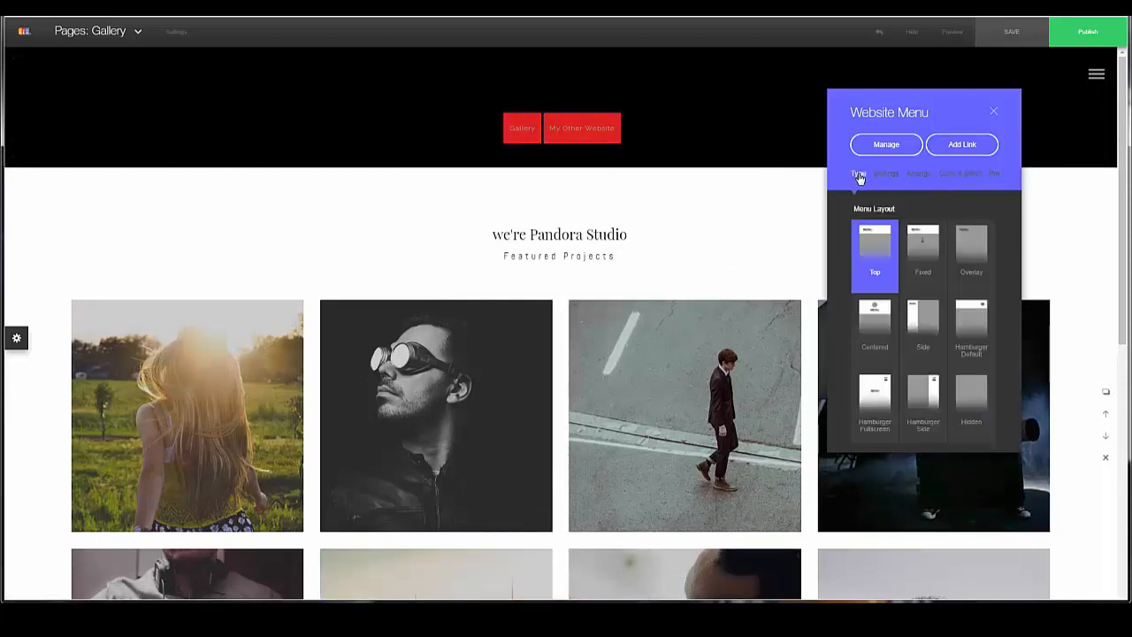
pyautogui.click(938, 342)
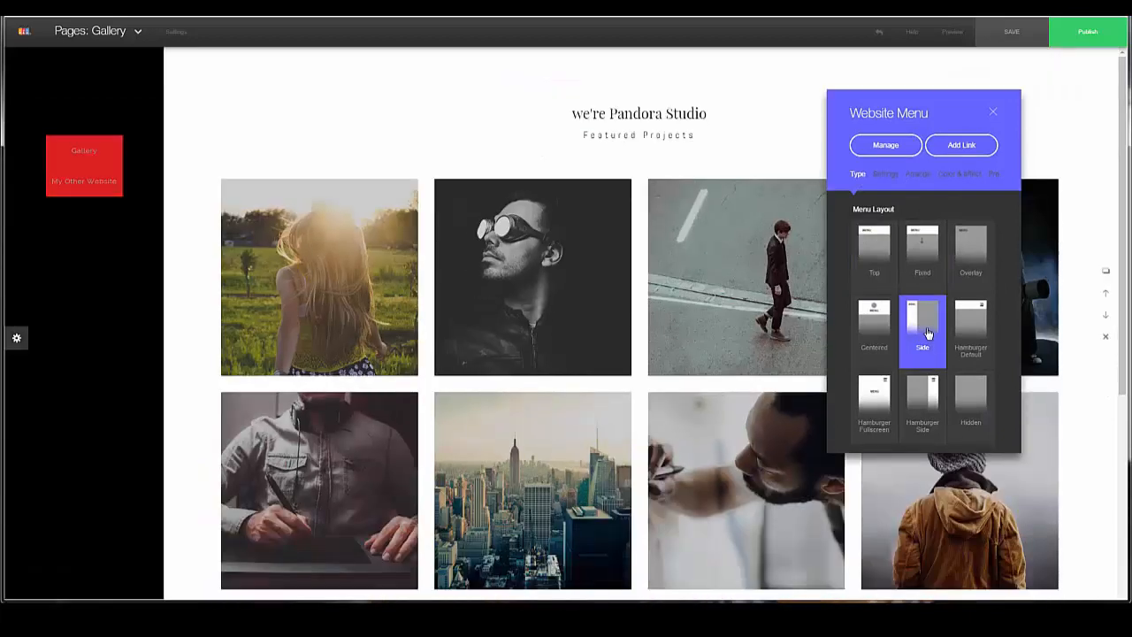
# Increase the text size of the side menu's links to 33
pyautogui.click(84, 153)
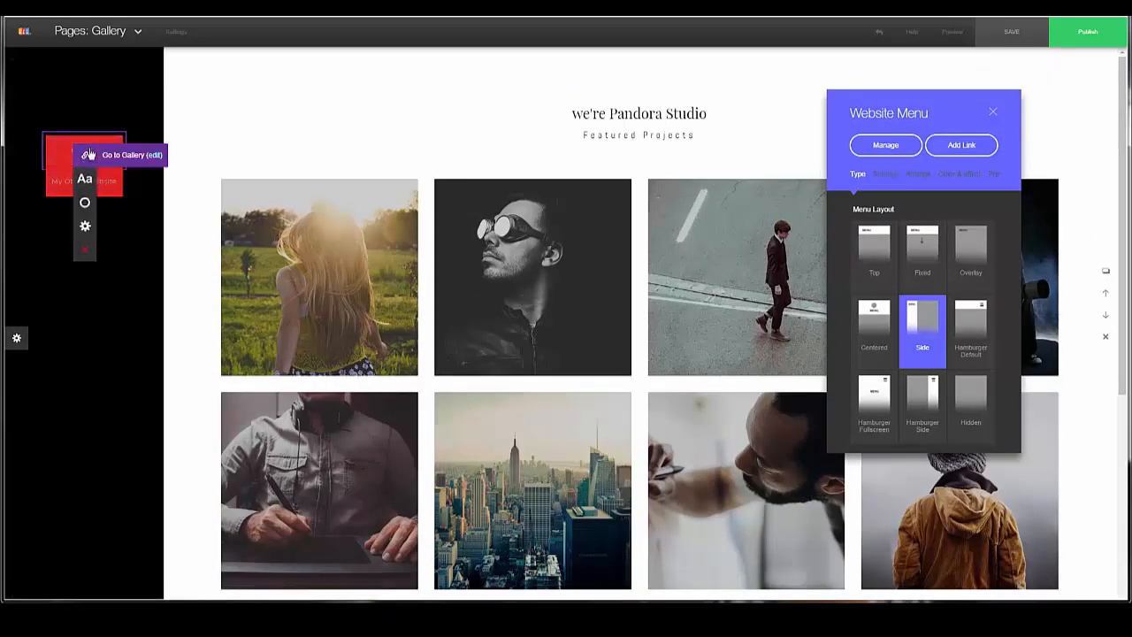
pyautogui.click(84, 178)
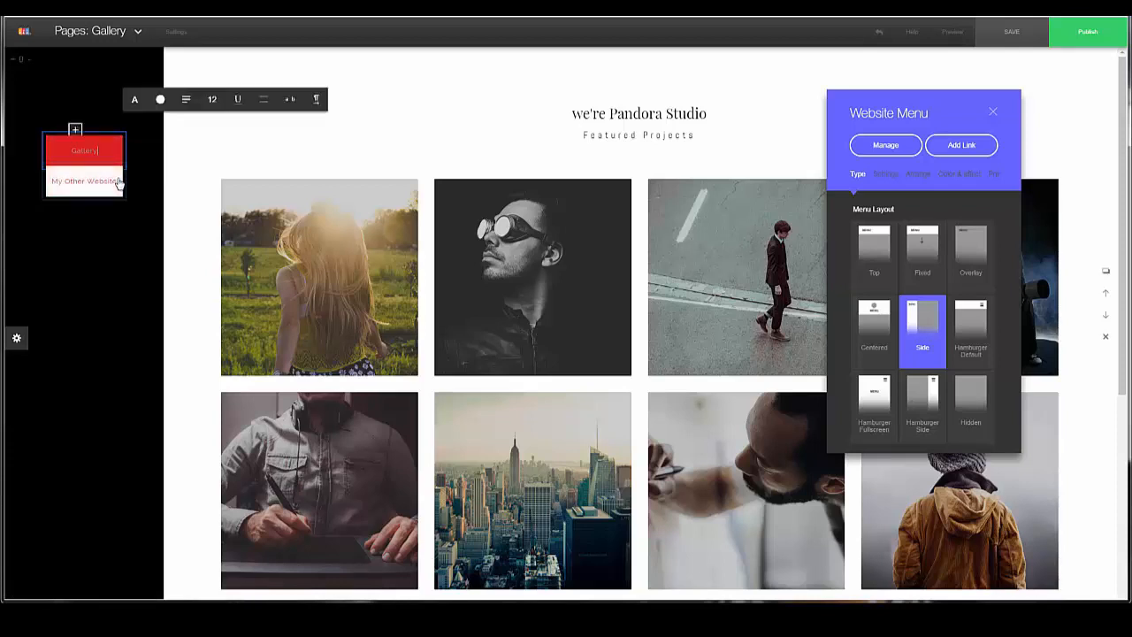
pyautogui.click(212, 99)
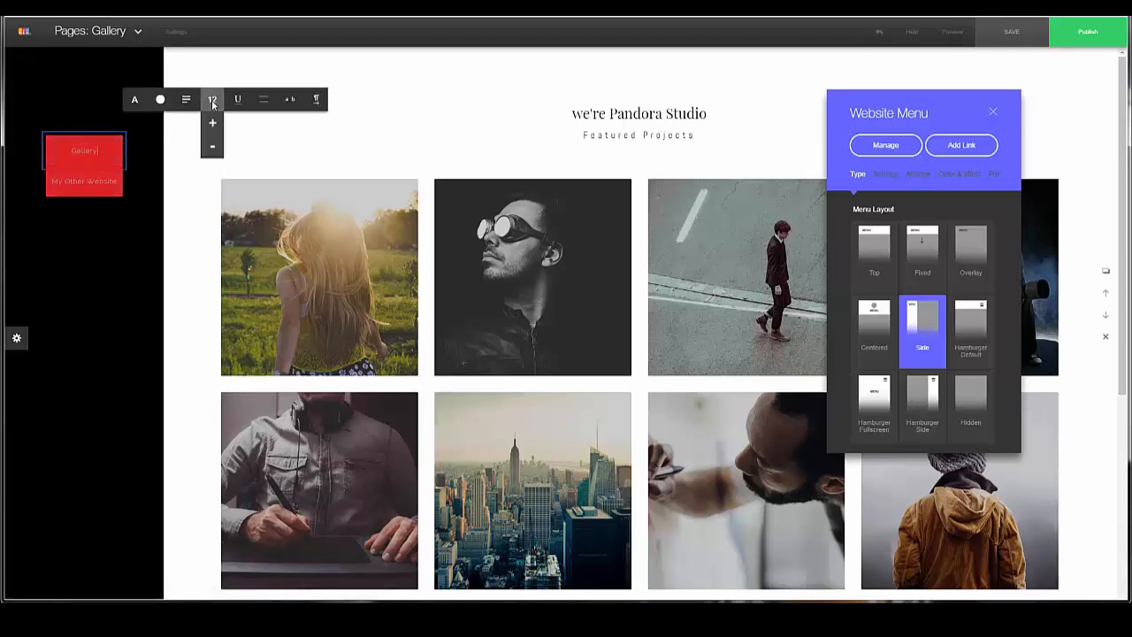
pyautogui.click(213, 125)
pyautogui.click(212, 124)
pyautogui.click(213, 125)
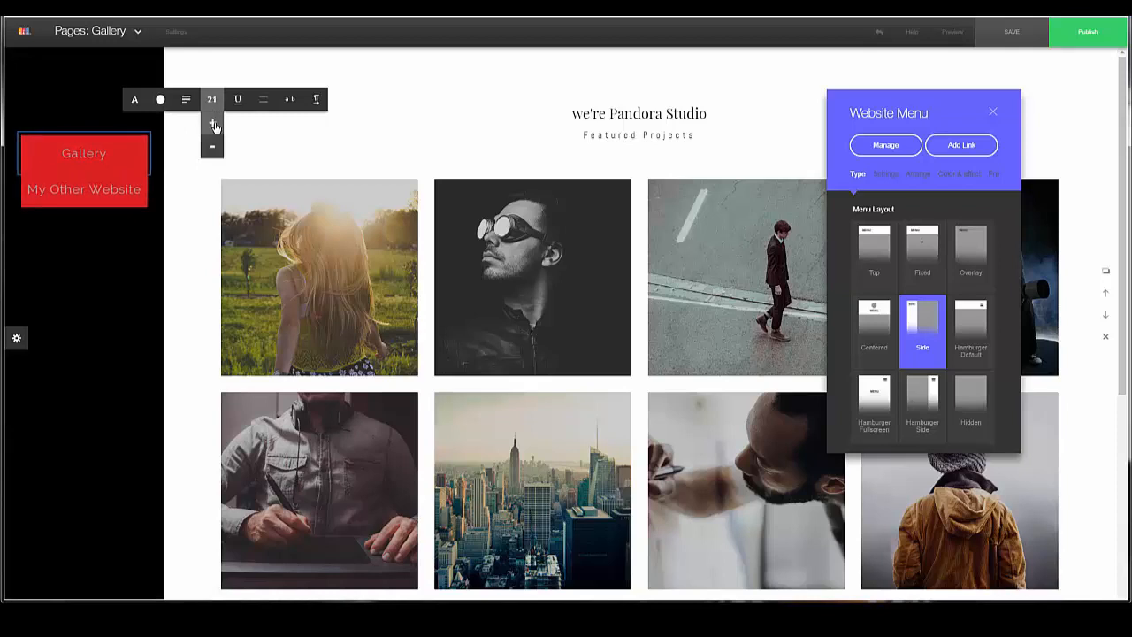
pyautogui.click(213, 125)
pyautogui.click(212, 125)
pyautogui.click(212, 125)
pyautogui.click(213, 125)
pyautogui.click(212, 124)
pyautogui.click(213, 124)
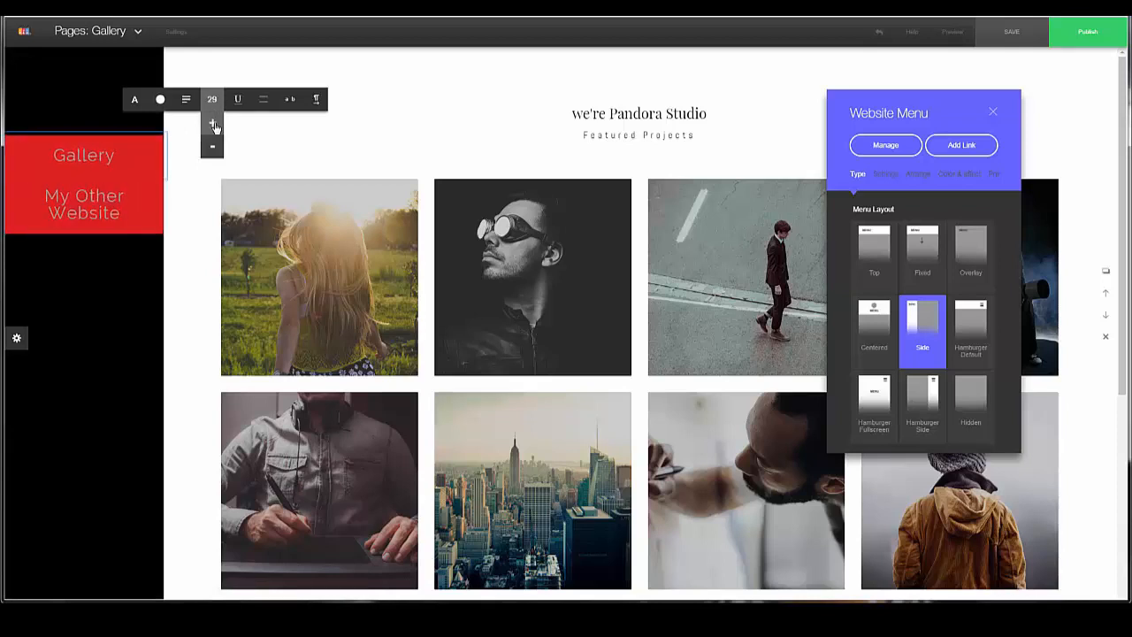
pyautogui.click(213, 125)
pyautogui.click(212, 125)
pyautogui.click(212, 125)
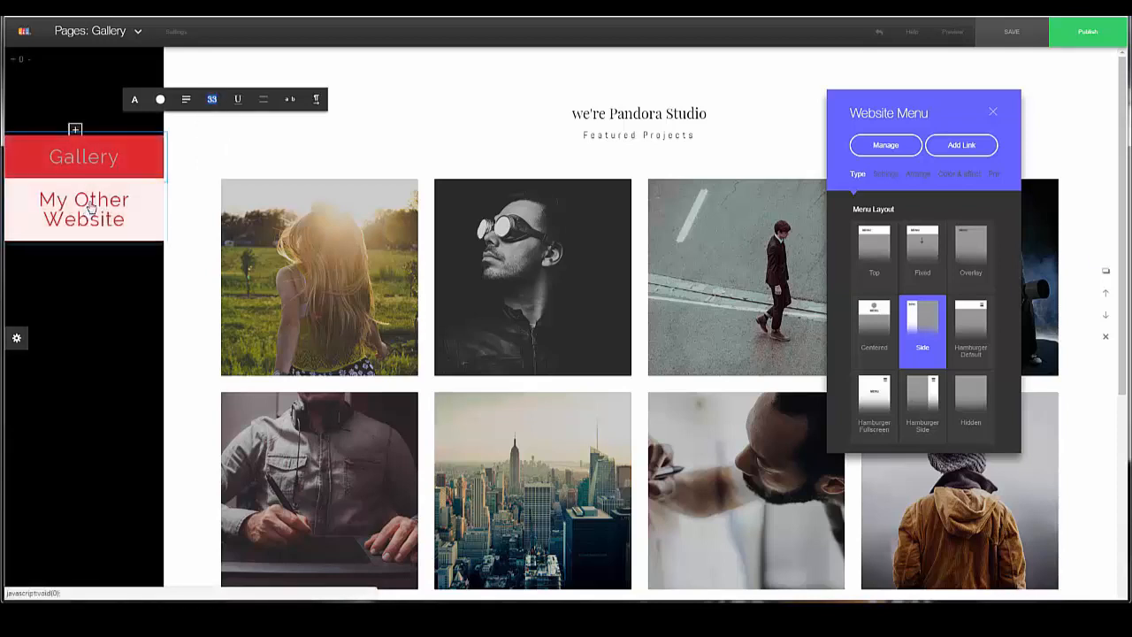
# Examine the text colours and the list of fonts available for the menu links
pyautogui.moveTo(238, 108)
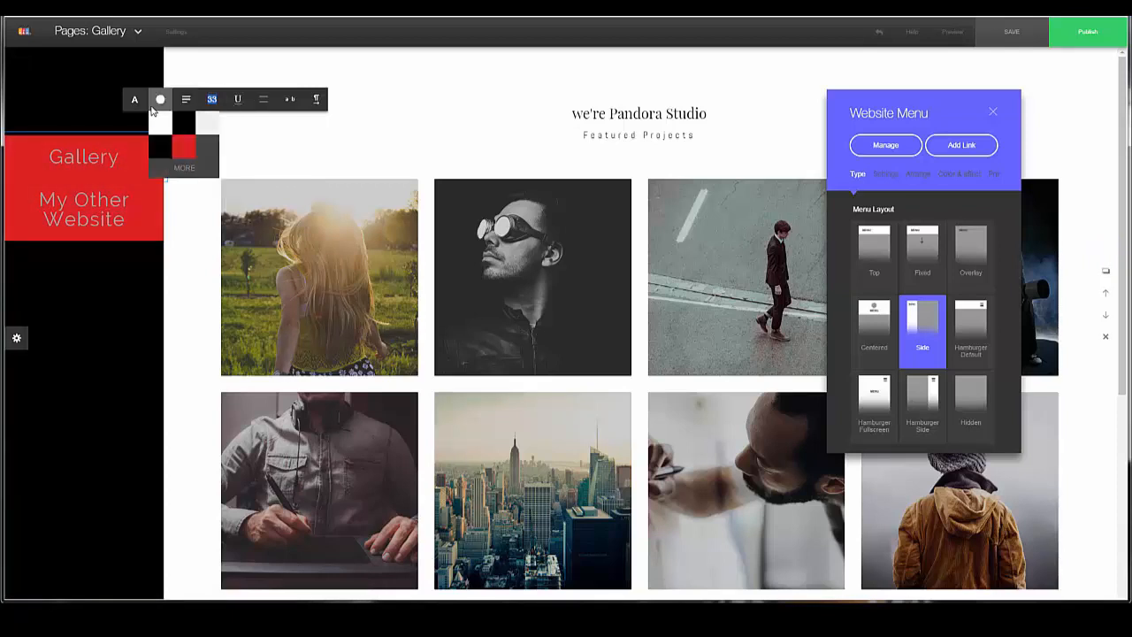
pyautogui.moveTo(141, 108)
pyautogui.click(139, 142)
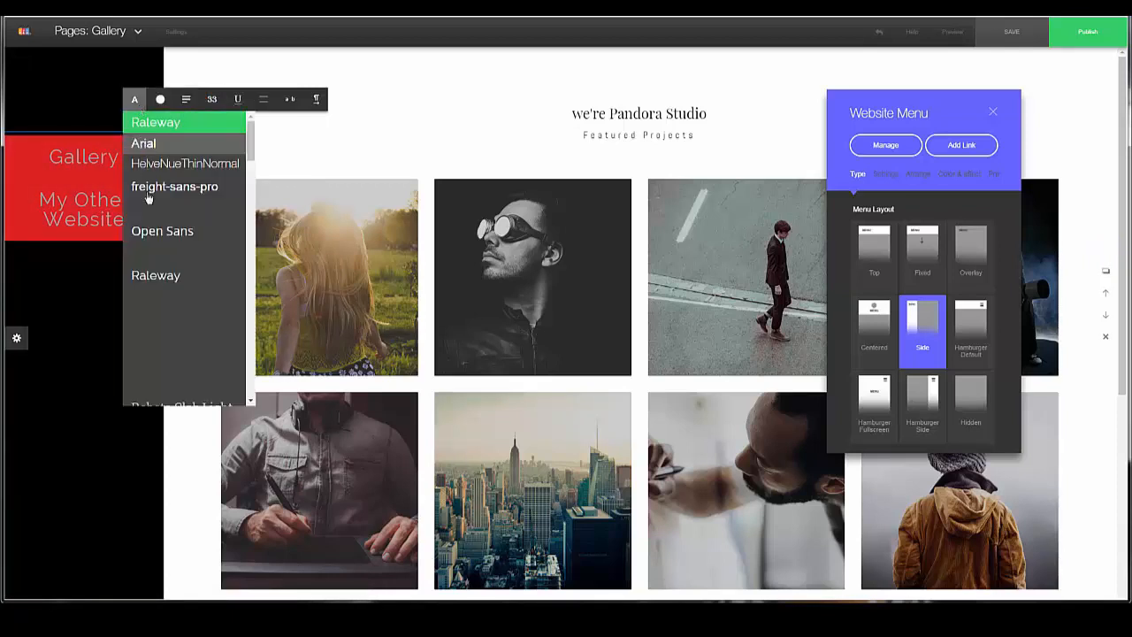
pyautogui.scroll(-1, 168, 213)
pyautogui.scroll(-4, 172, 243)
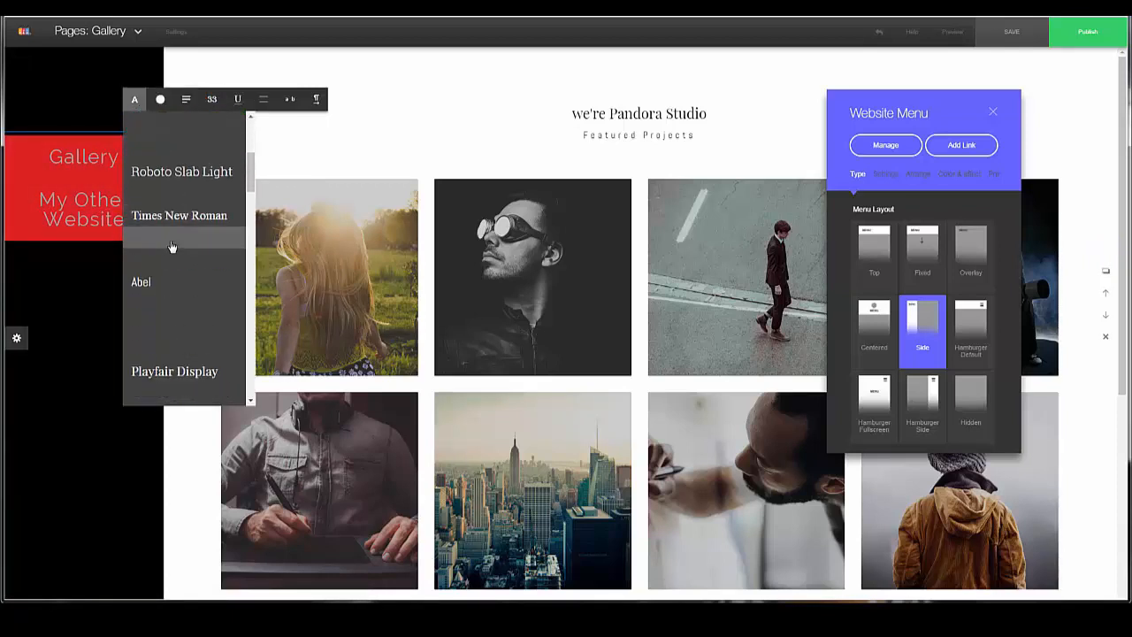
pyautogui.scroll(2, 177, 231)
pyautogui.scroll(2, 177, 228)
pyautogui.scroll(-6, 177, 228)
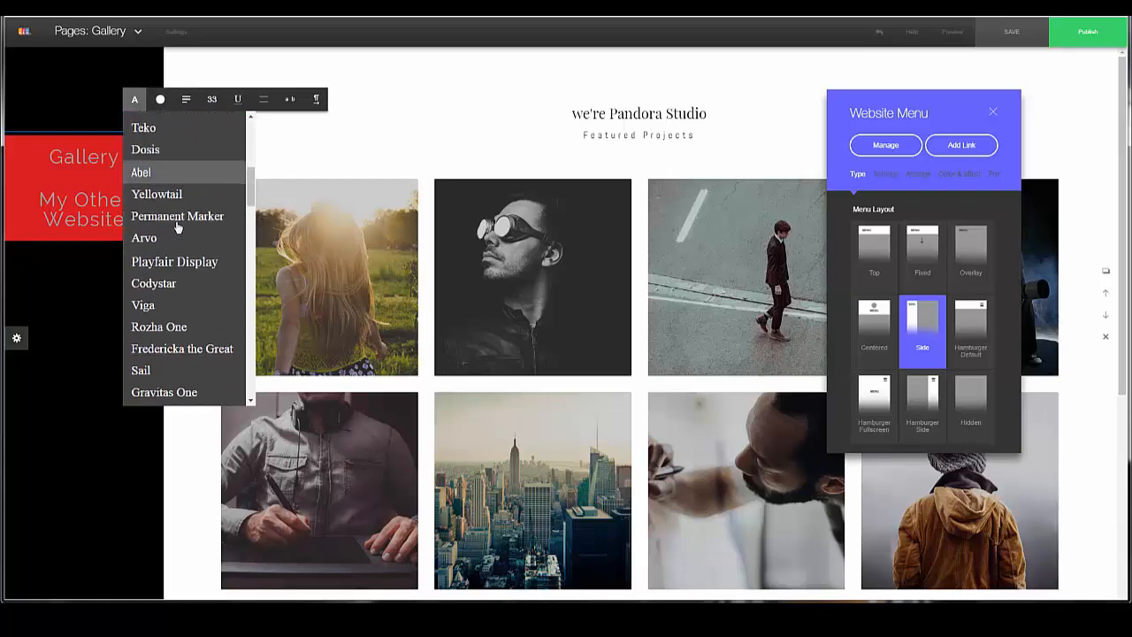
pyautogui.scroll(-10, 178, 227)
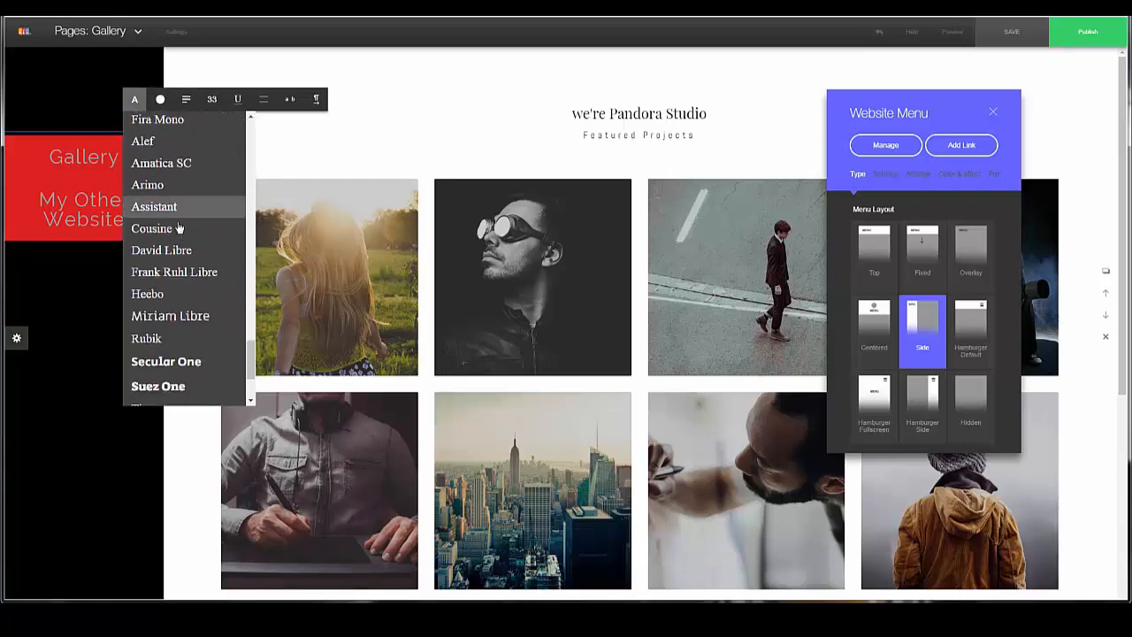
pyautogui.scroll(-5, 182, 234)
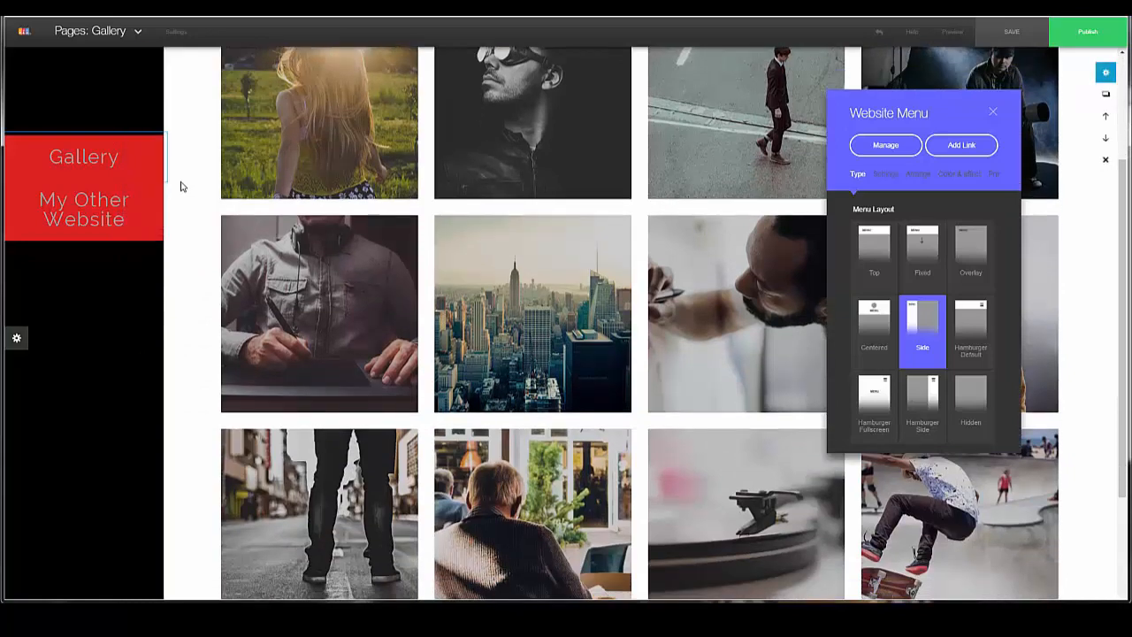
# Examine the page templates offered for adding a new page to the website menu, and close the list without adding one
pyautogui.scroll(2, 168, 184)
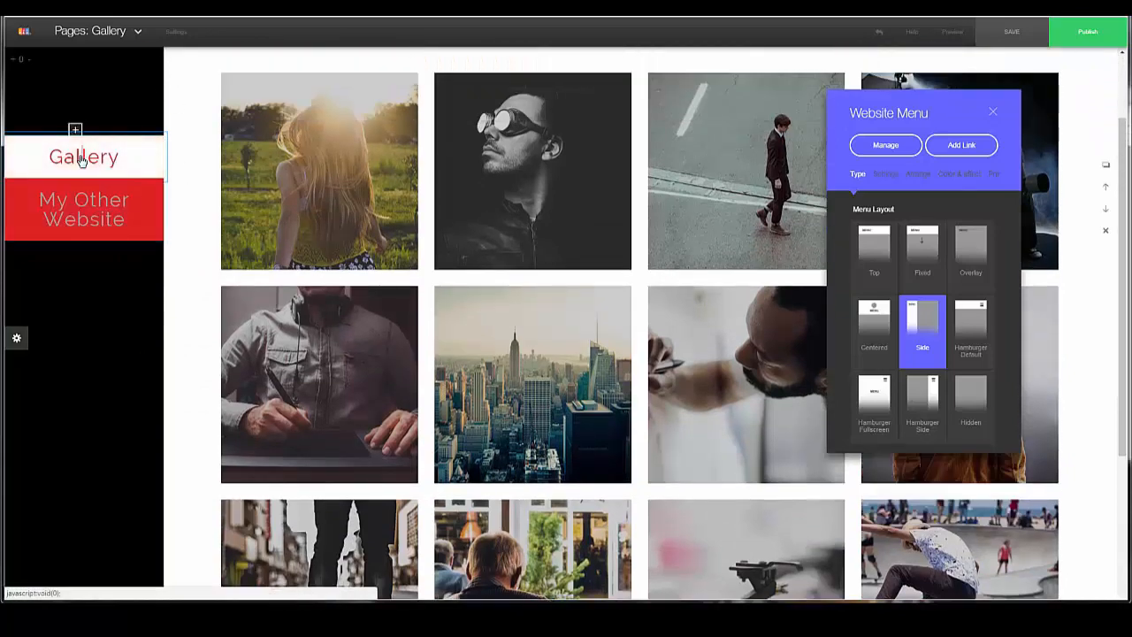
pyautogui.click(75, 129)
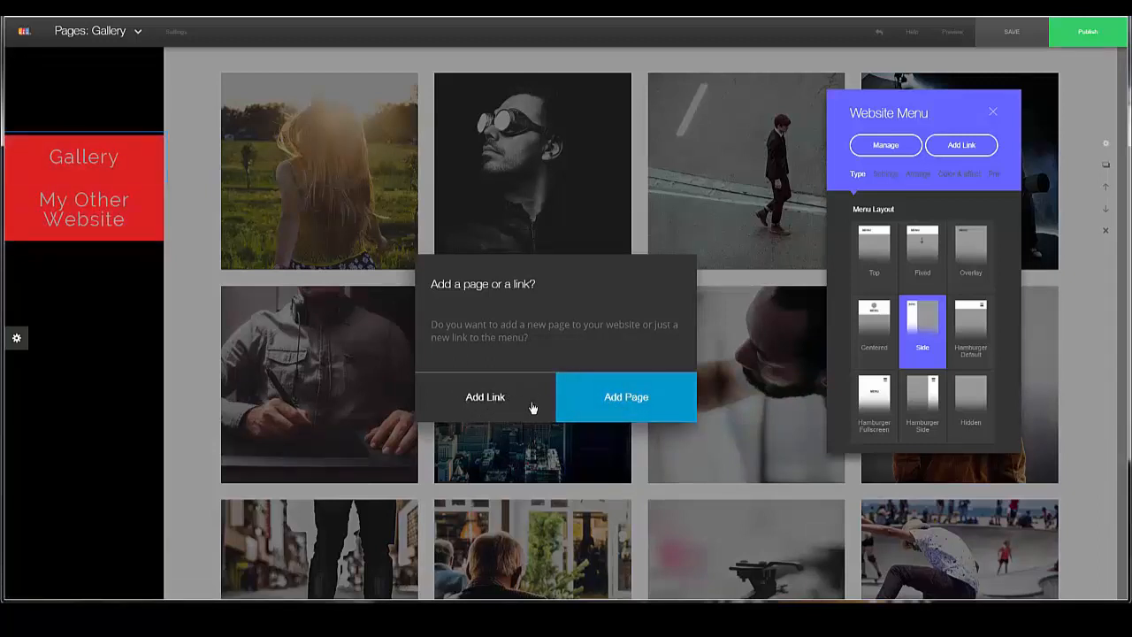
pyautogui.click(612, 400)
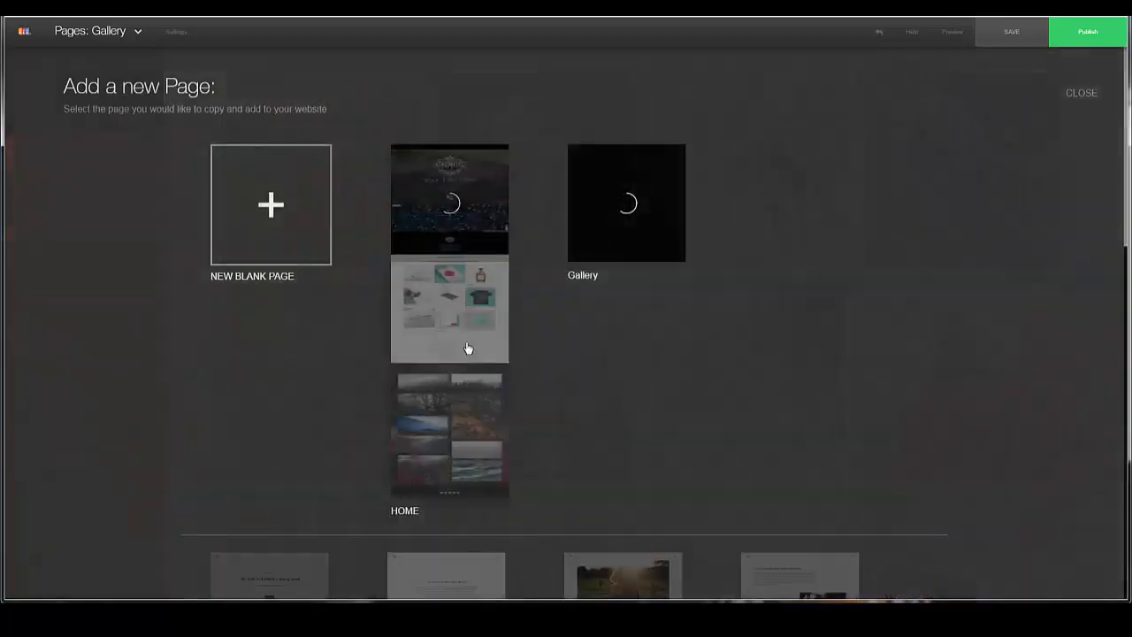
pyautogui.scroll(-2, 590, 368)
pyautogui.scroll(-11, 590, 368)
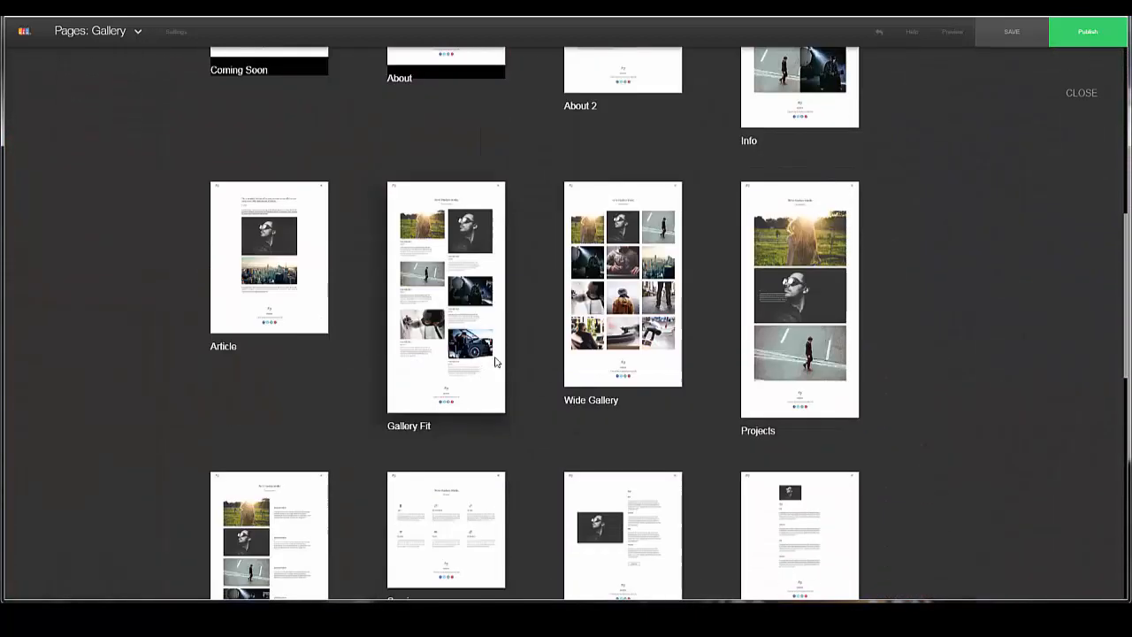
pyautogui.scroll(-10, 768, 342)
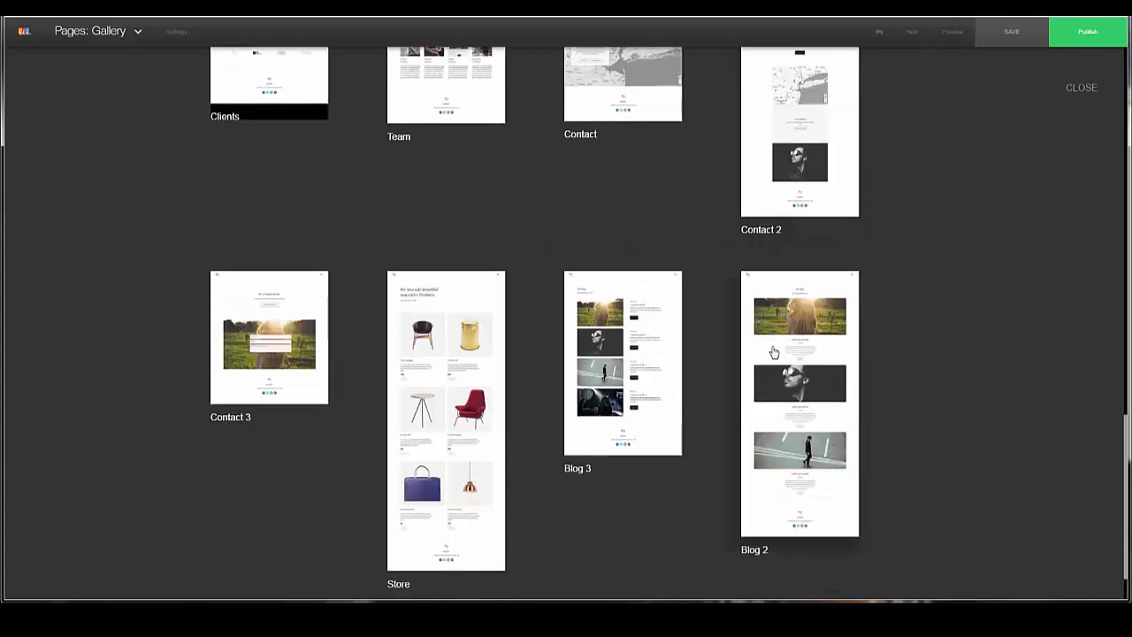
pyautogui.scroll(20, 702, 396)
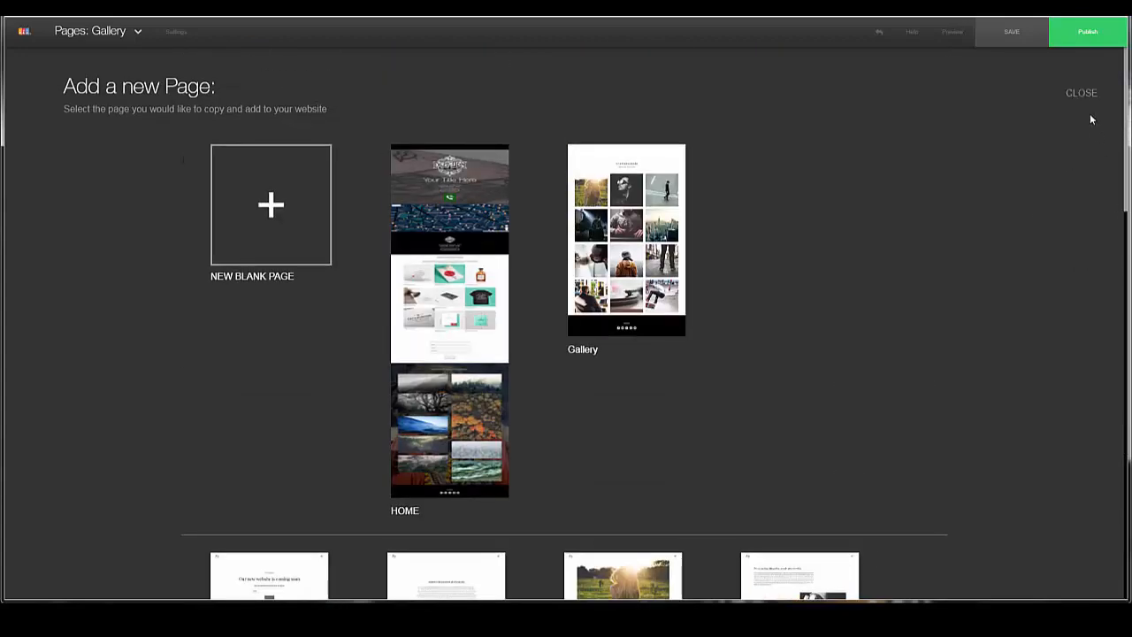
pyautogui.click(1092, 101)
# Open the SEO settings and examine the search engine visibility options
pyautogui.moveTo(182, 35)
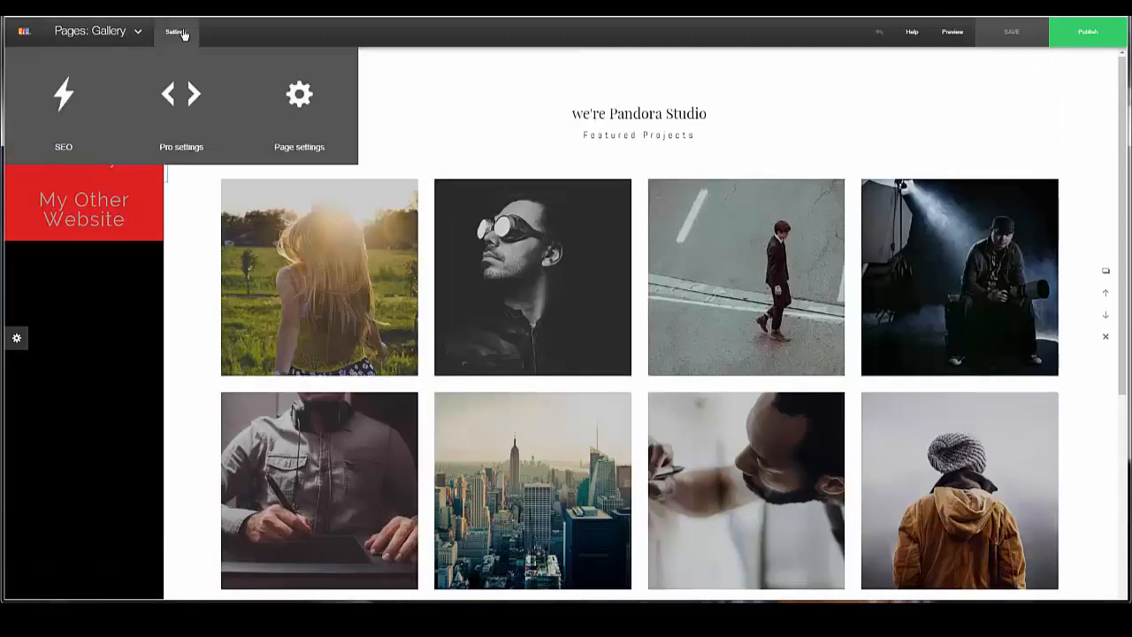
pyautogui.click(64, 114)
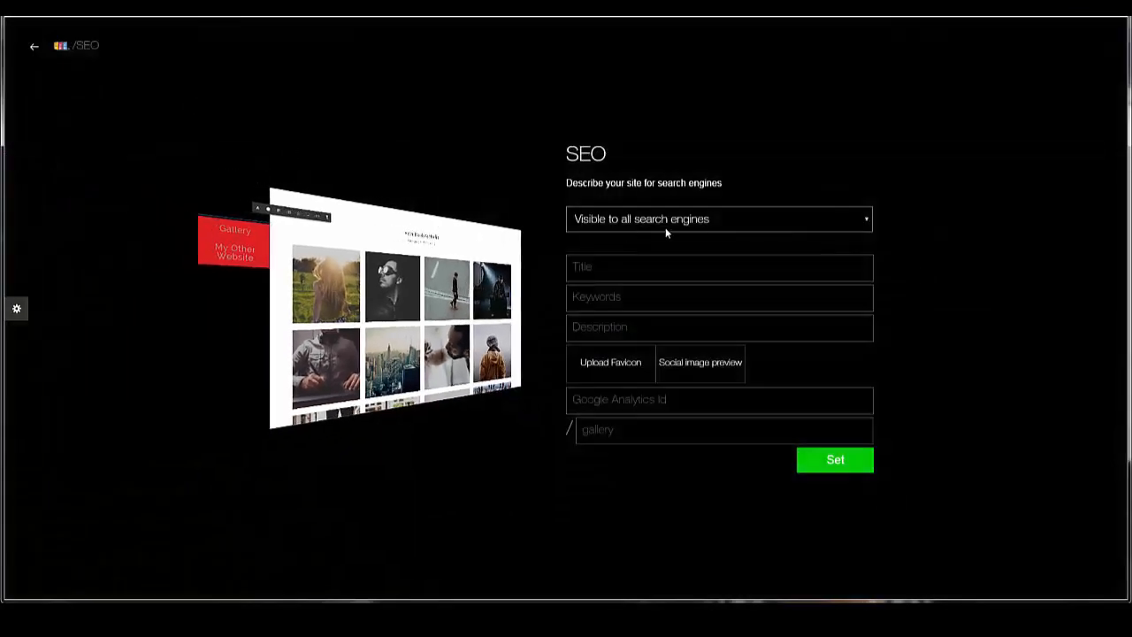
pyautogui.click(864, 221)
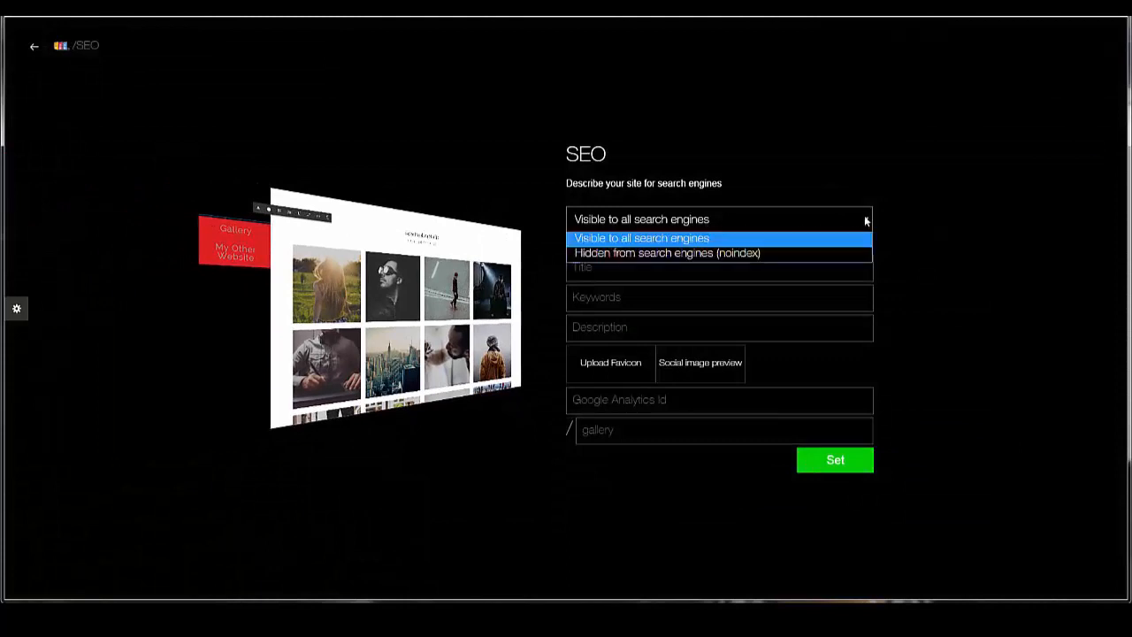
pyautogui.click(866, 222)
pyautogui.click(866, 221)
pyautogui.click(856, 228)
# Examine the SEO title, keywords, description, Google Analytics Id and page address fields, and return to the page editor
pyautogui.click(719, 268)
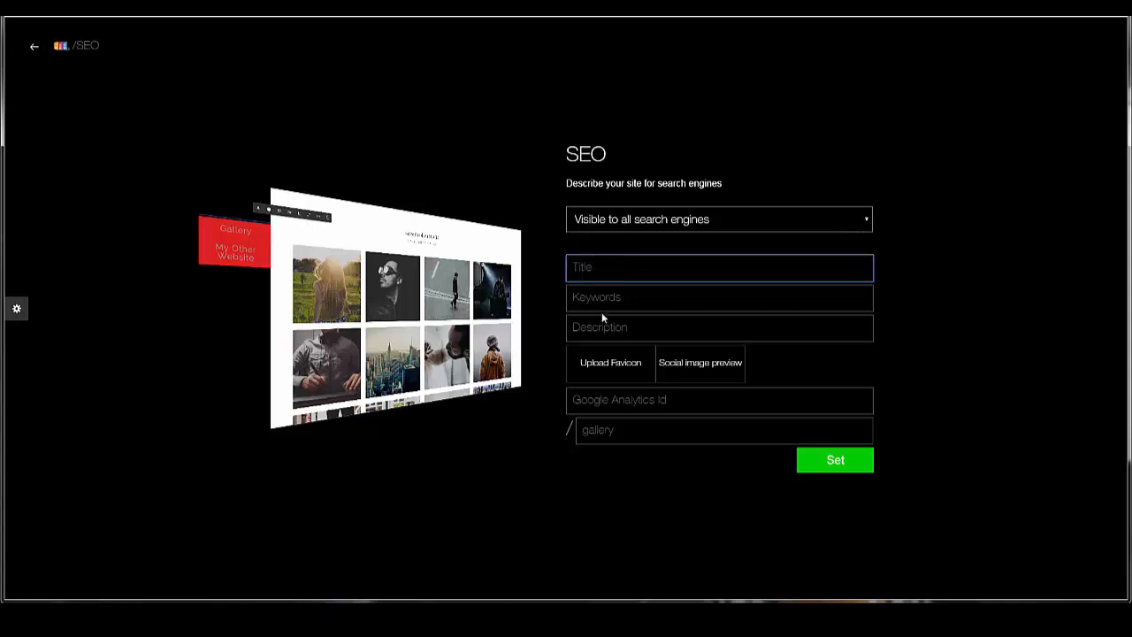
pyautogui.click(720, 298)
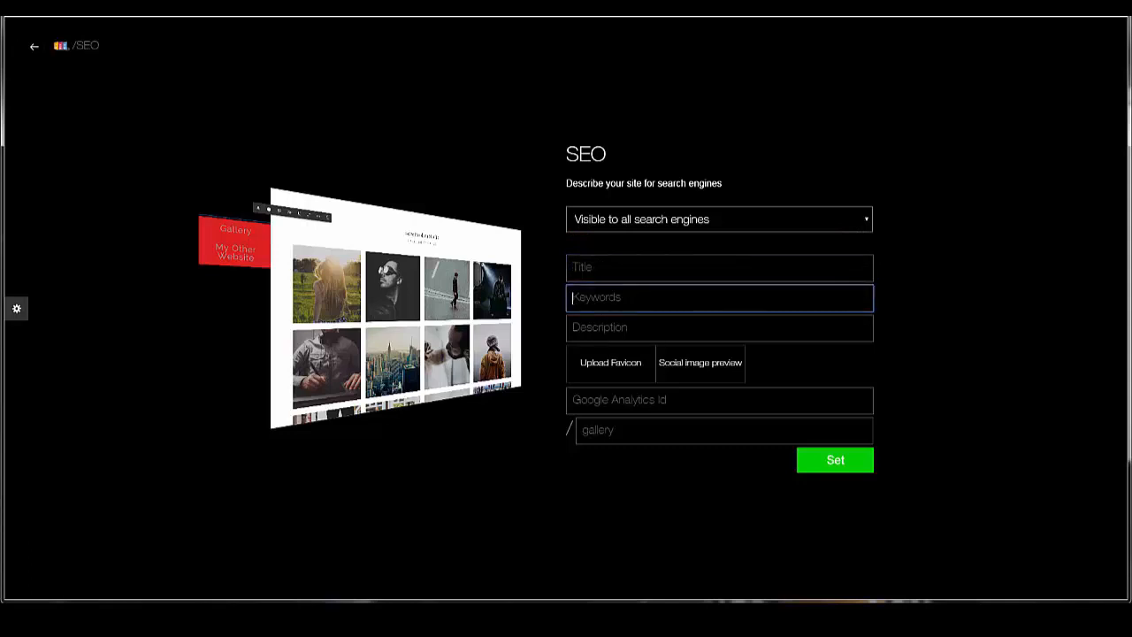
pyautogui.press('Tab')
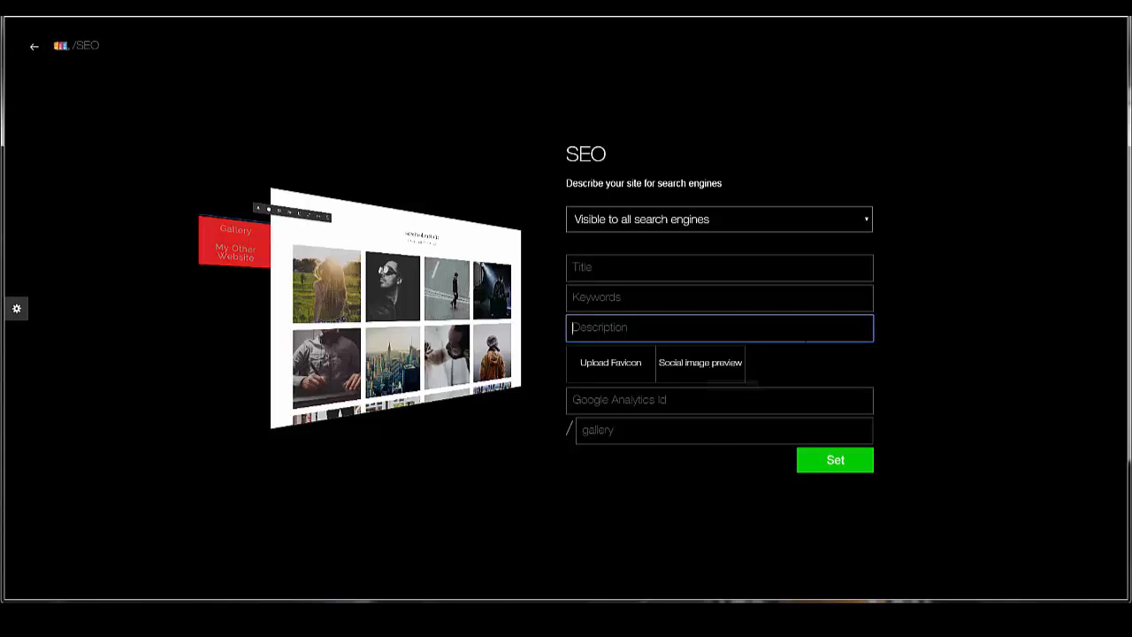
pyautogui.click(650, 403)
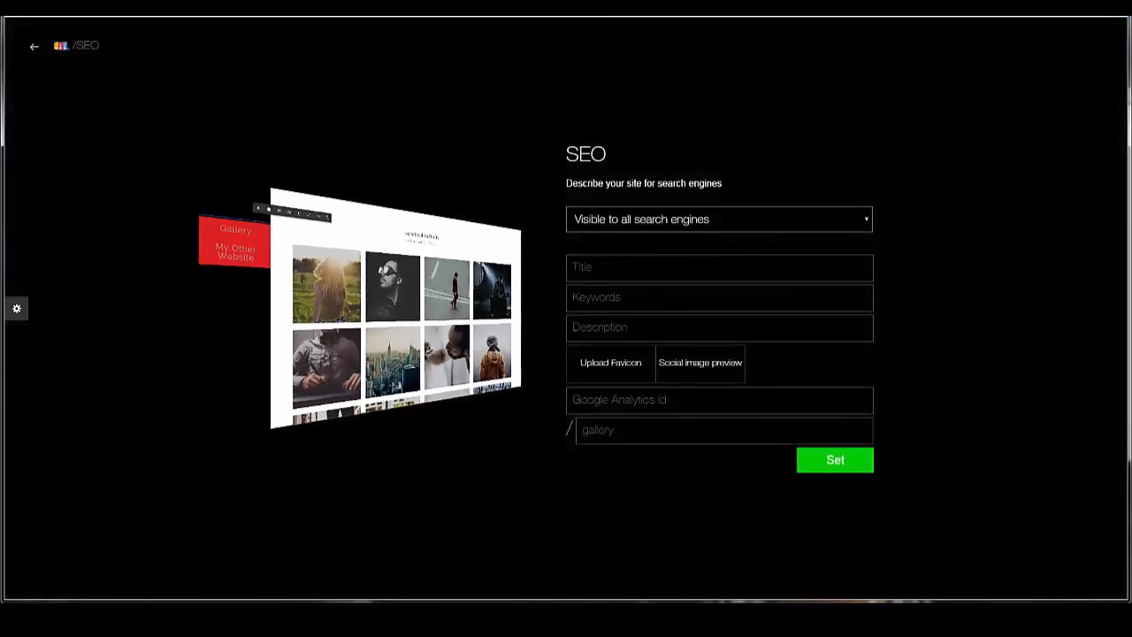
pyautogui.click(650, 431)
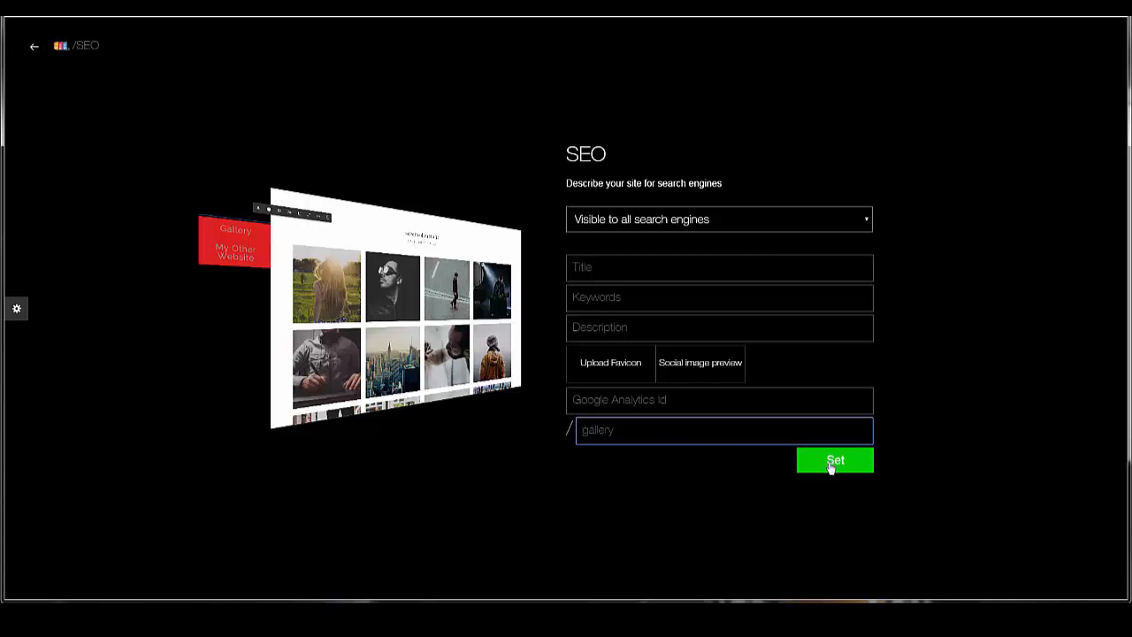
pyautogui.click(34, 47)
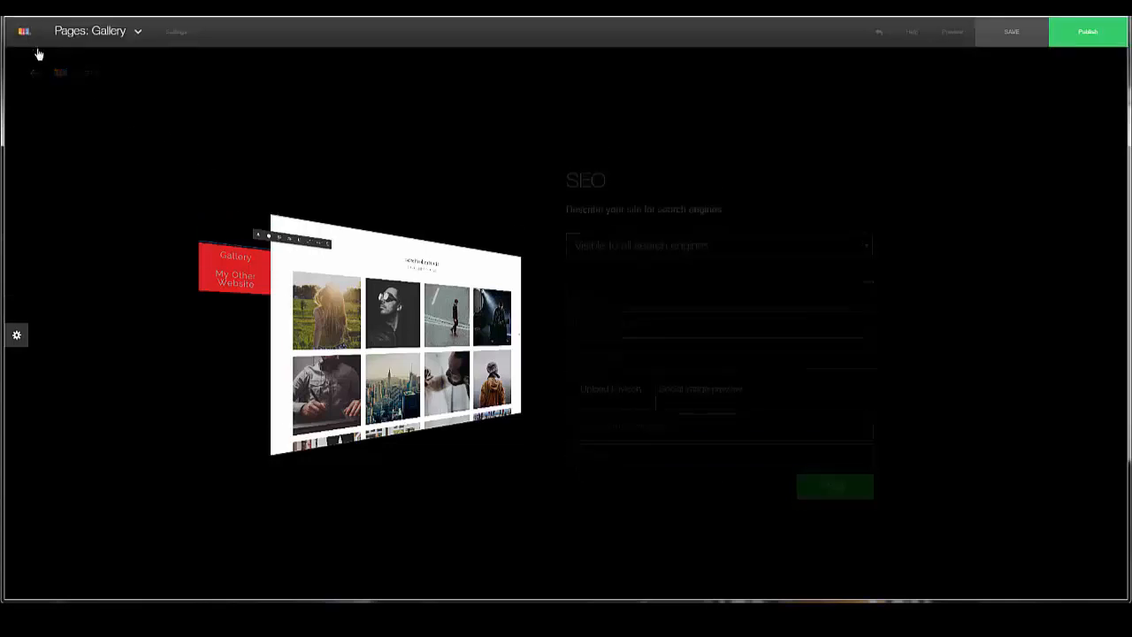
# Examine the site header code box in the Pro settings and return to the page editor
pyautogui.click(176, 31)
pyautogui.click(182, 98)
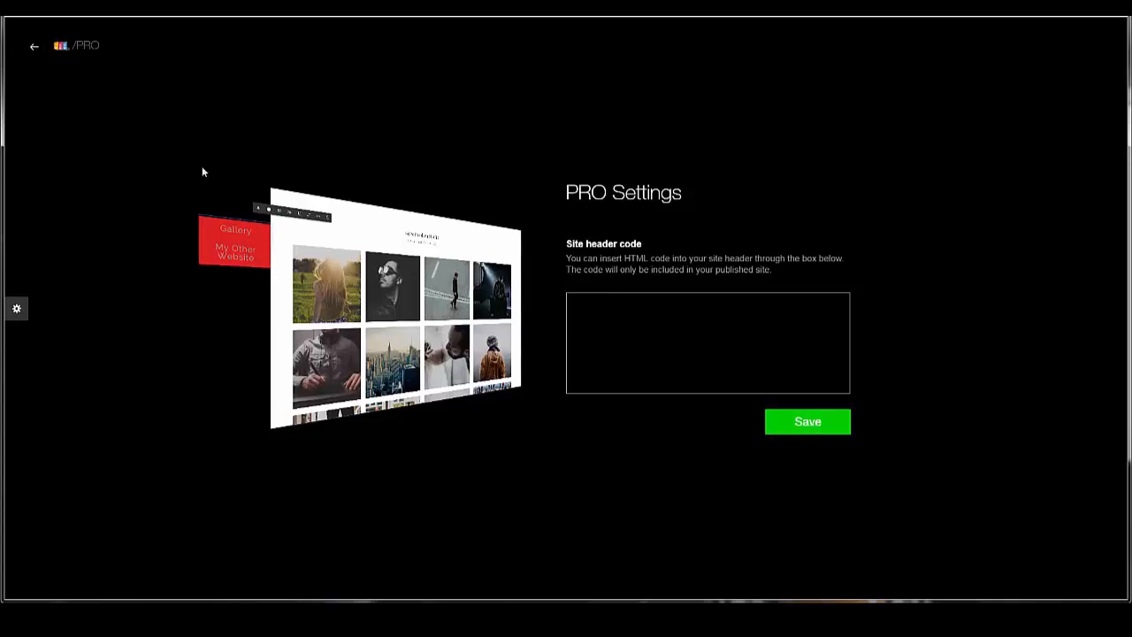
pyautogui.click(34, 51)
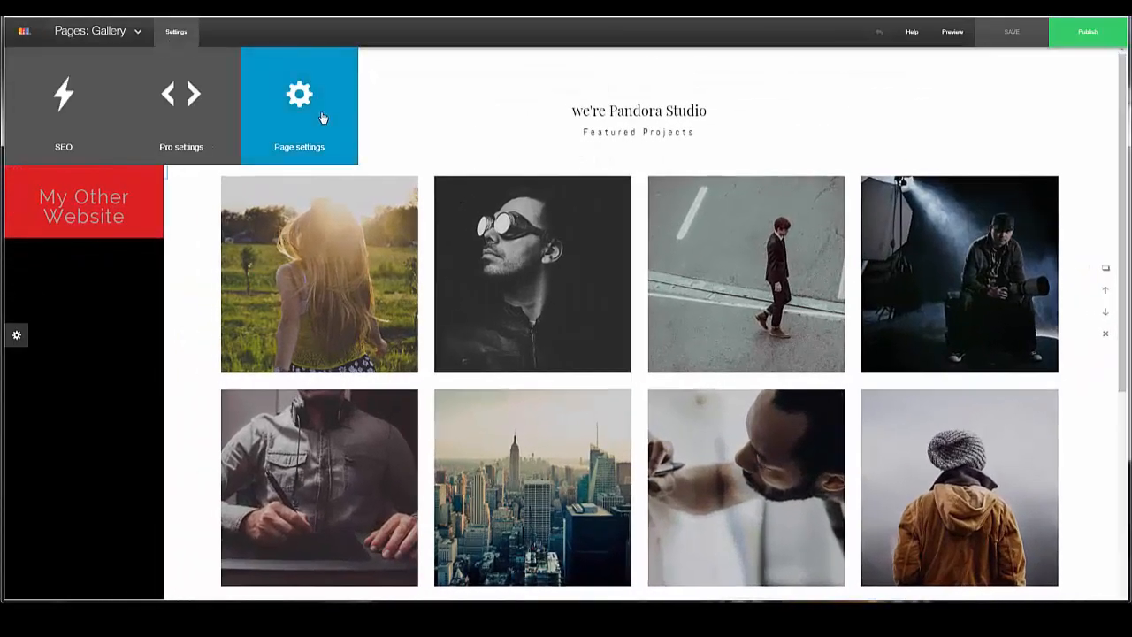
# Open the Gallery page's settings and examine its menu layouts, scroll effects and available widgets
pyautogui.click(323, 118)
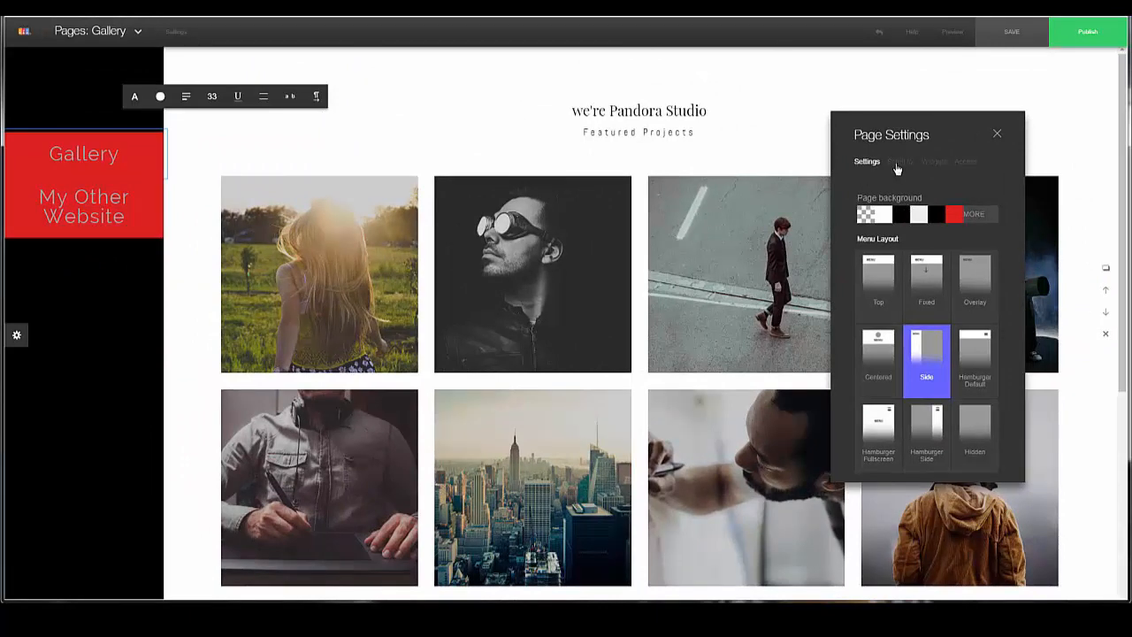
pyautogui.click(900, 164)
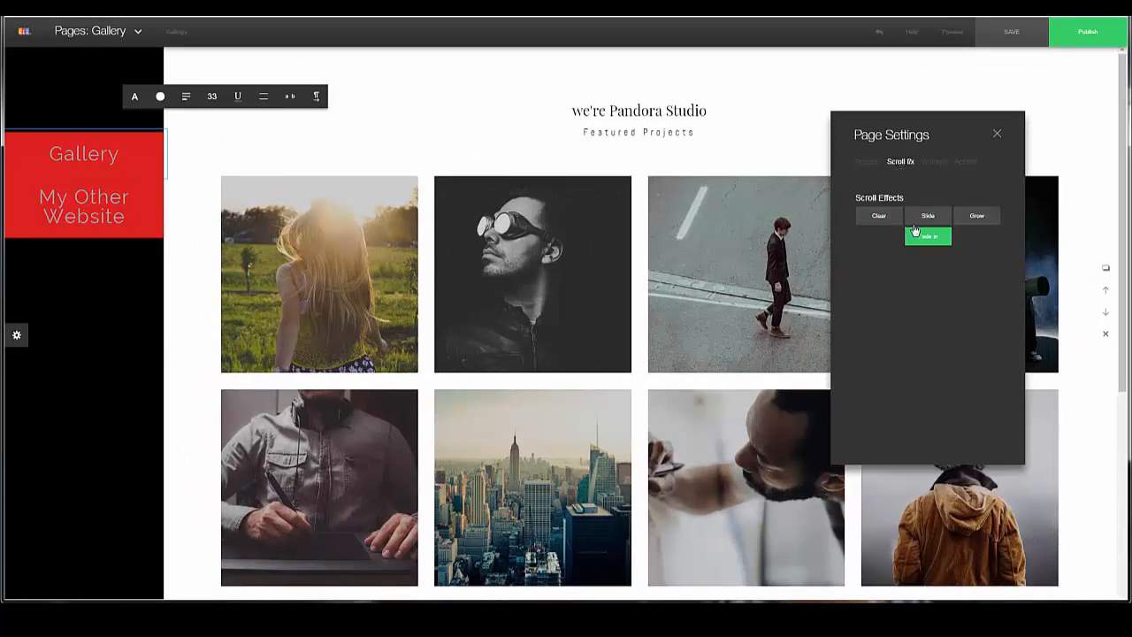
pyautogui.click(930, 168)
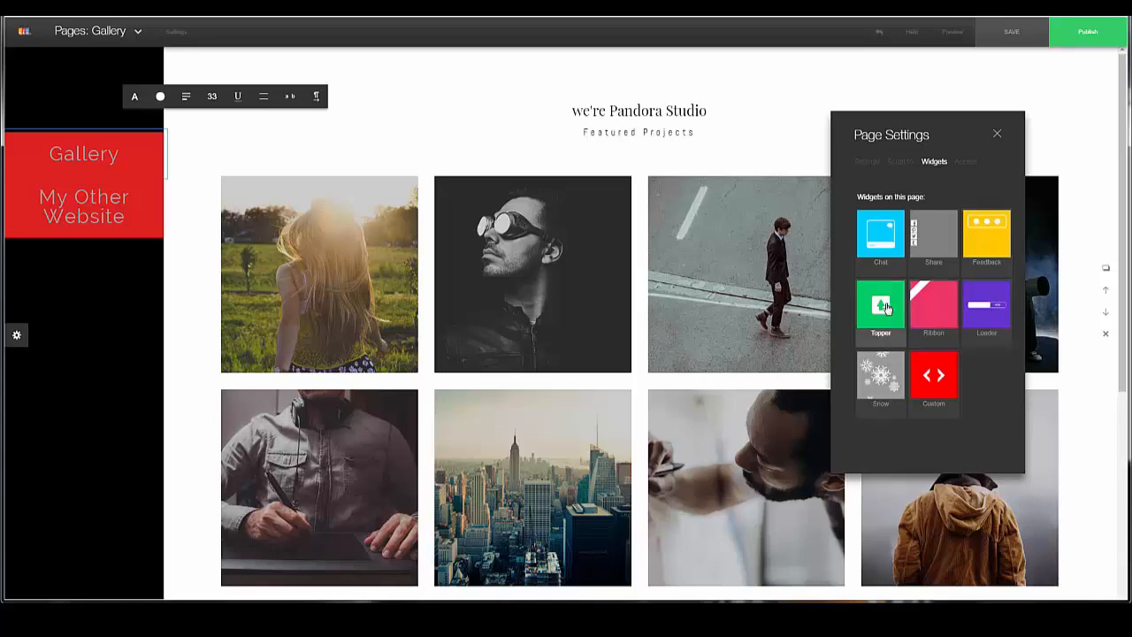
# Add the Custom widget to the Gallery page and look at its code editor
pyautogui.click(921, 390)
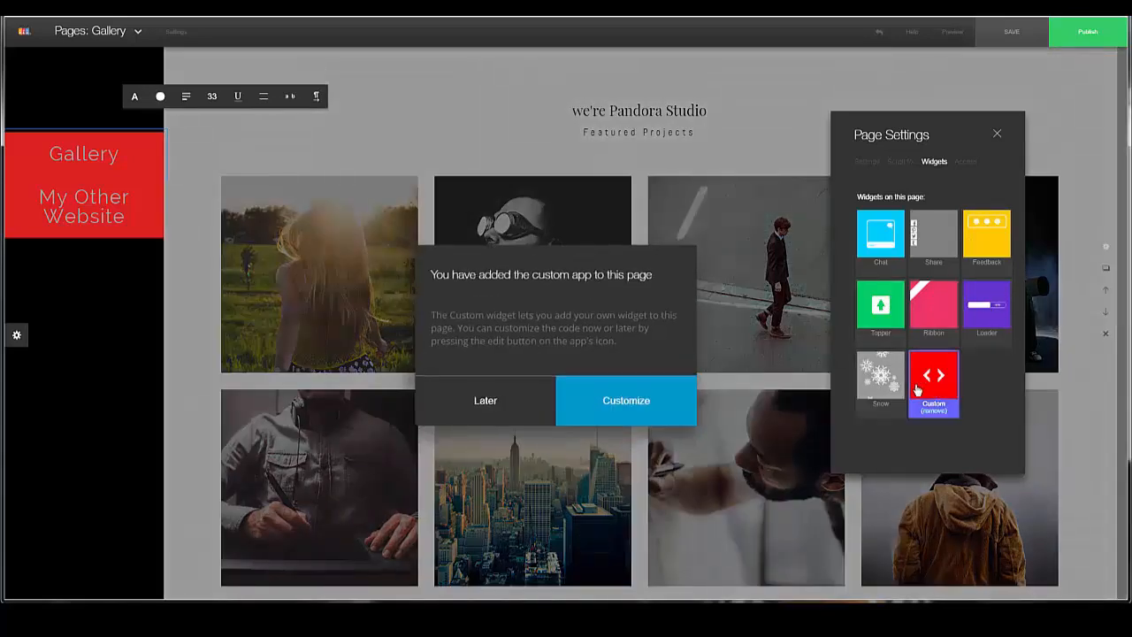
pyautogui.click(628, 411)
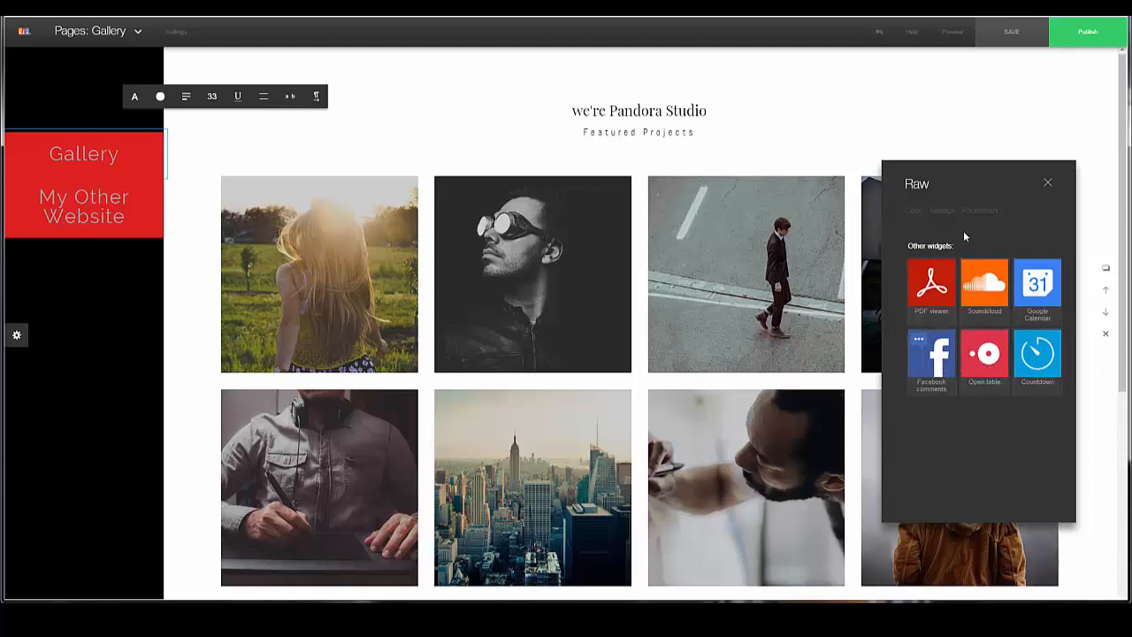
pyautogui.click(918, 214)
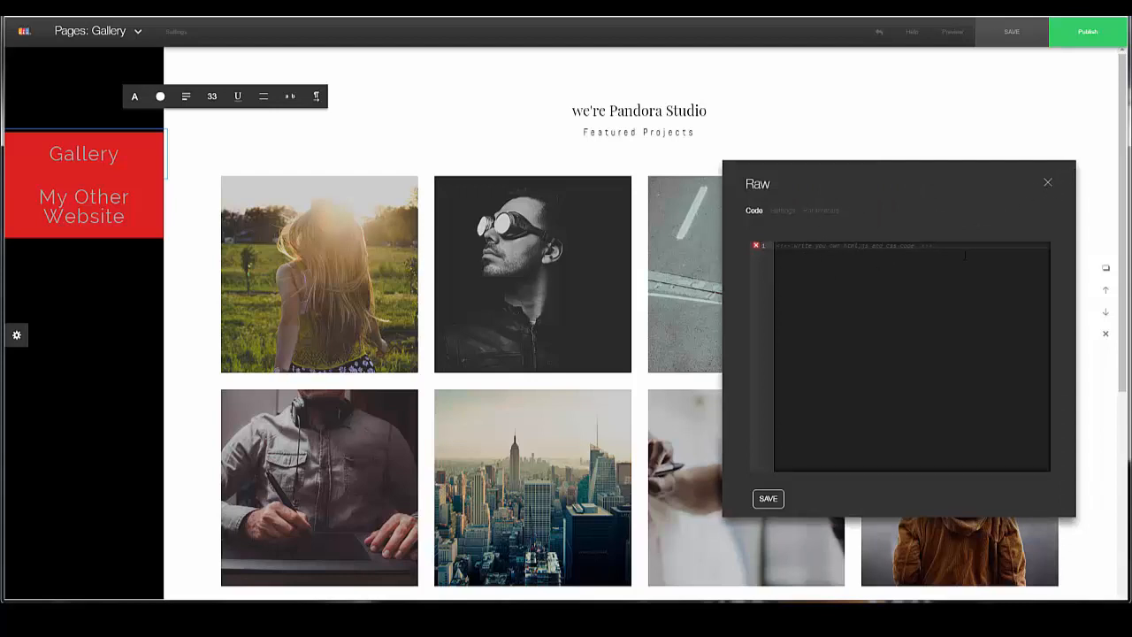
pyautogui.click(1050, 187)
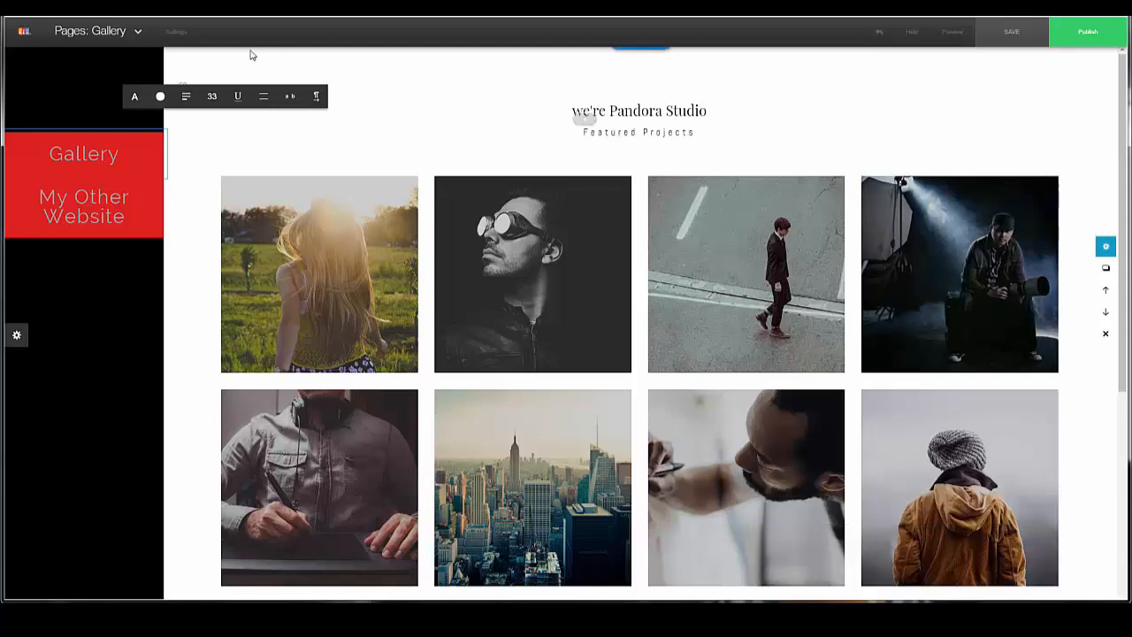
# Try password protection in the Gallery page's access settings and set the access back to Everyone
pyautogui.click(176, 32)
pyautogui.click(295, 89)
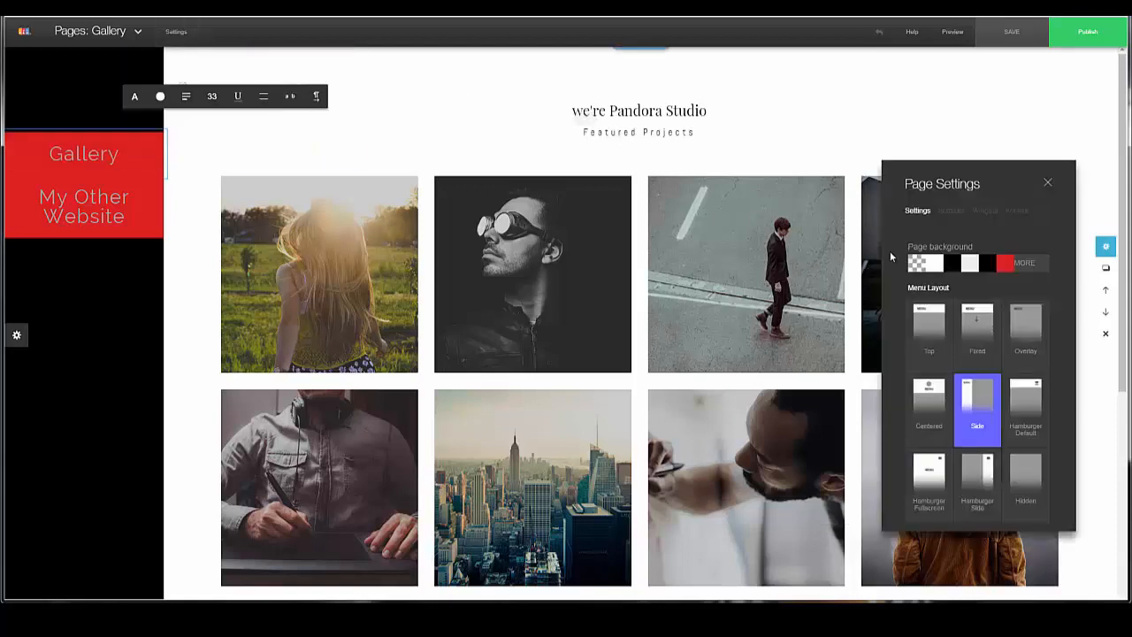
pyautogui.click(1015, 213)
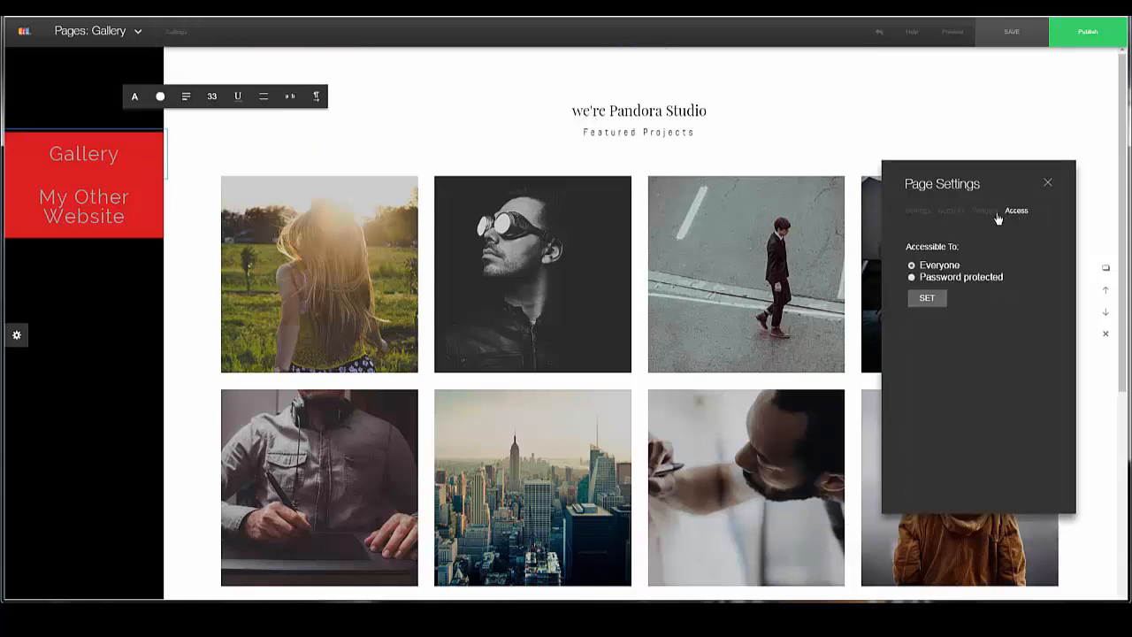
pyautogui.click(912, 278)
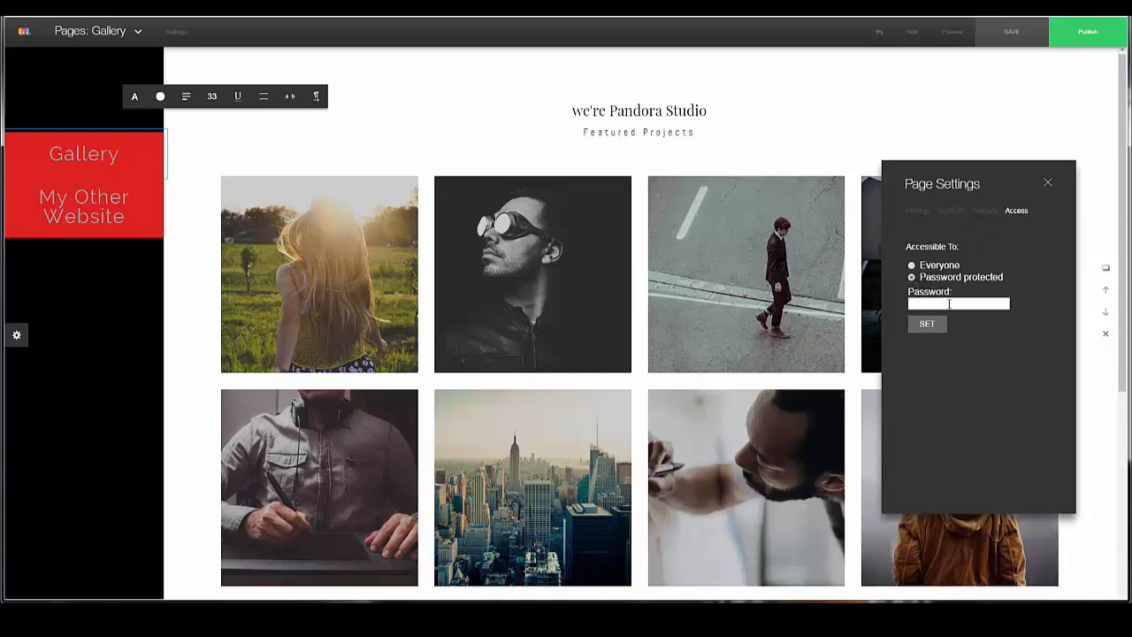
pyautogui.click(912, 267)
# Remove the Custom widget from the Gallery page
pyautogui.click(989, 213)
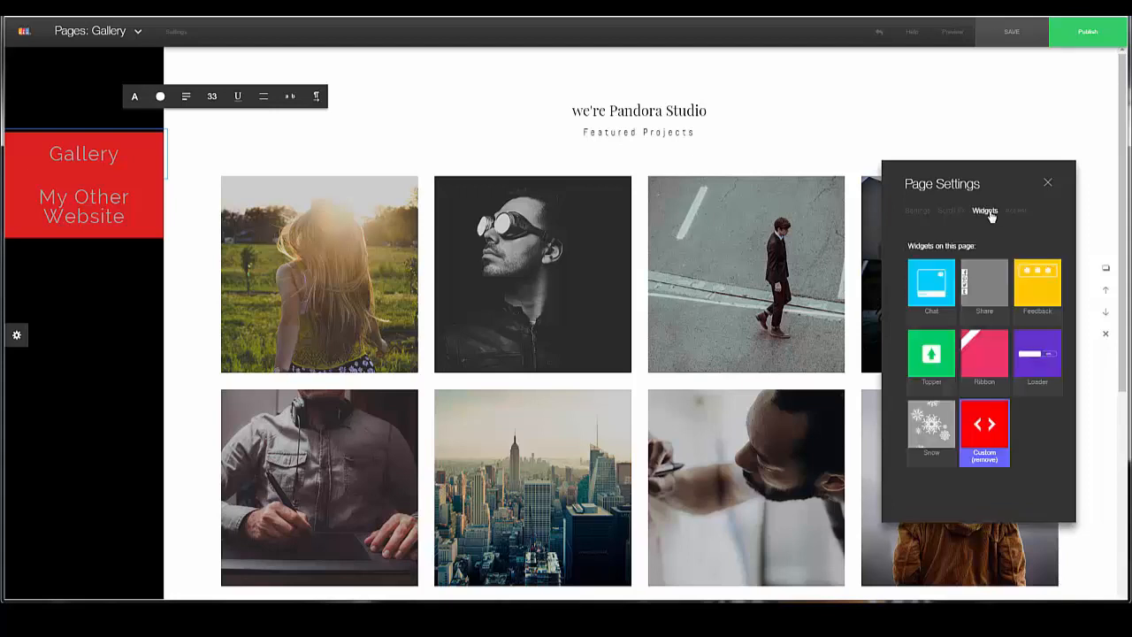
pyautogui.click(985, 460)
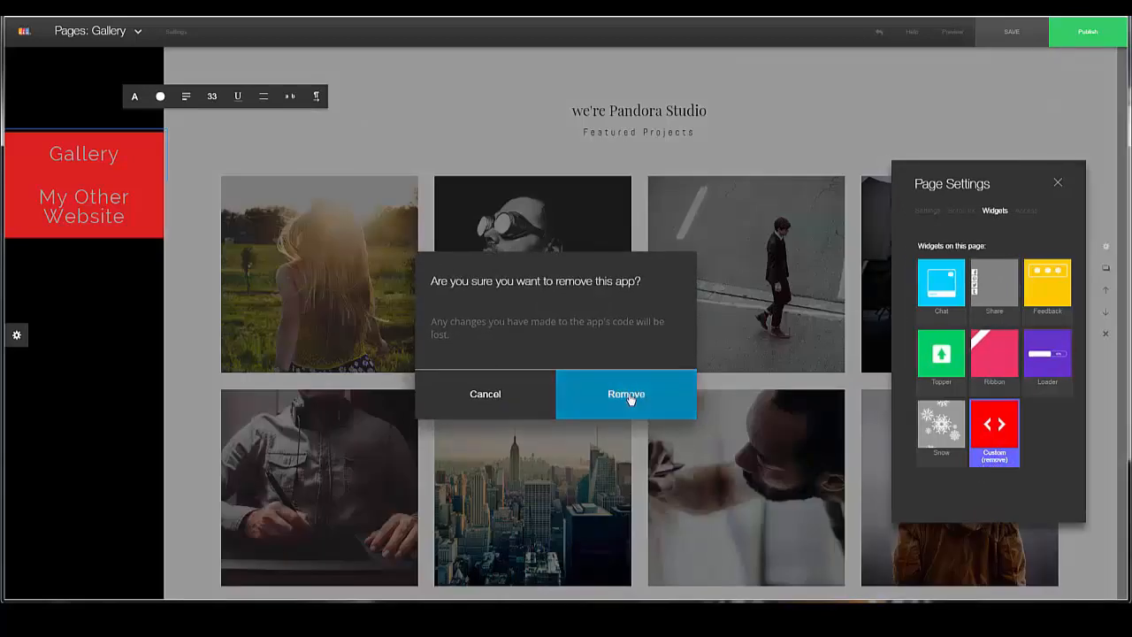
pyautogui.click(627, 400)
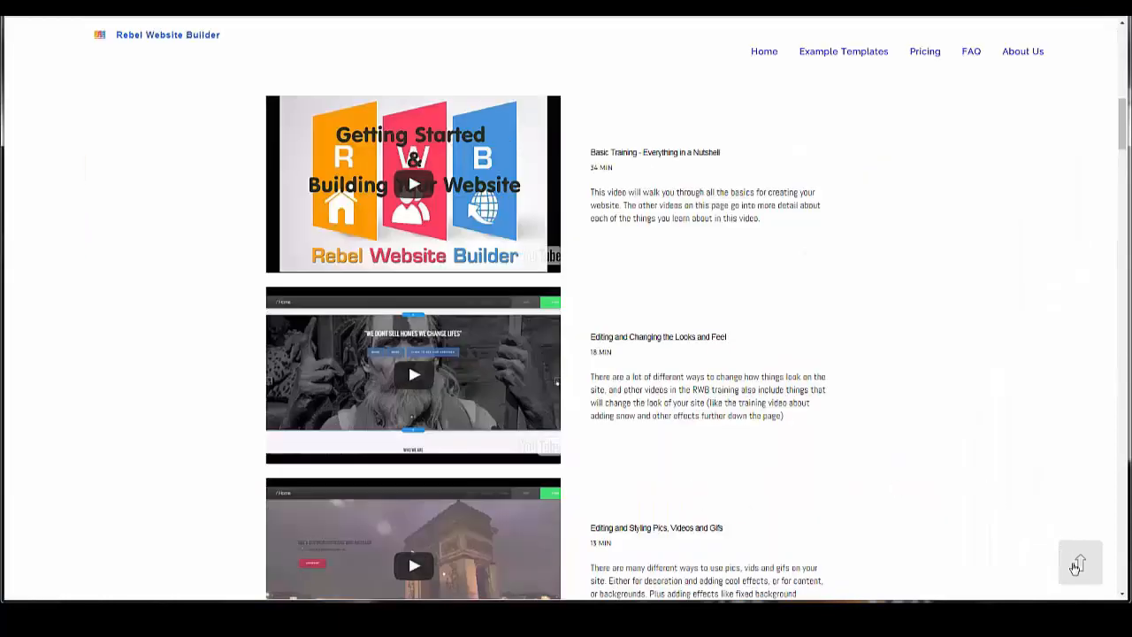
# Try the chat message form and the scroll-to-top widget on the Rebel Website Builder training page
pyautogui.click(978, 596)
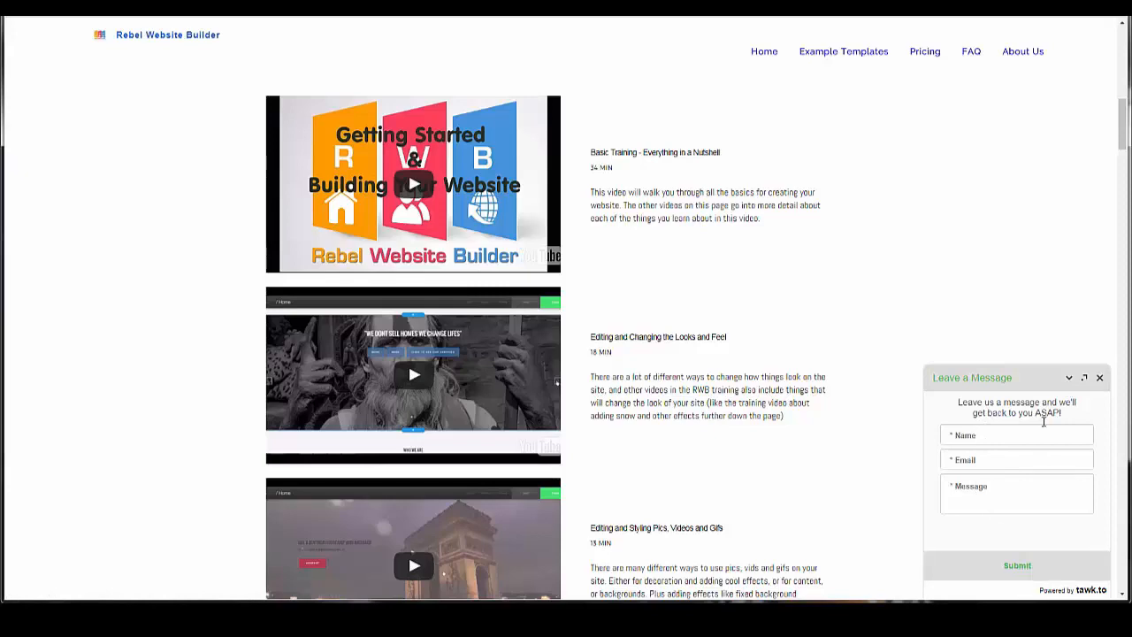
pyautogui.click(1070, 379)
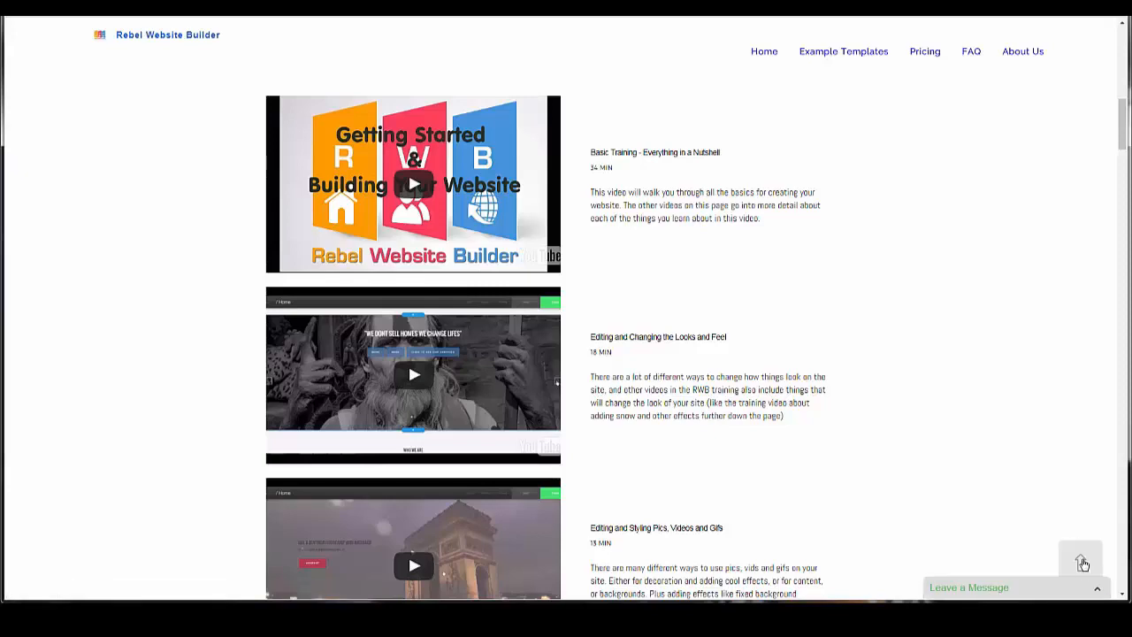
pyautogui.click(1081, 563)
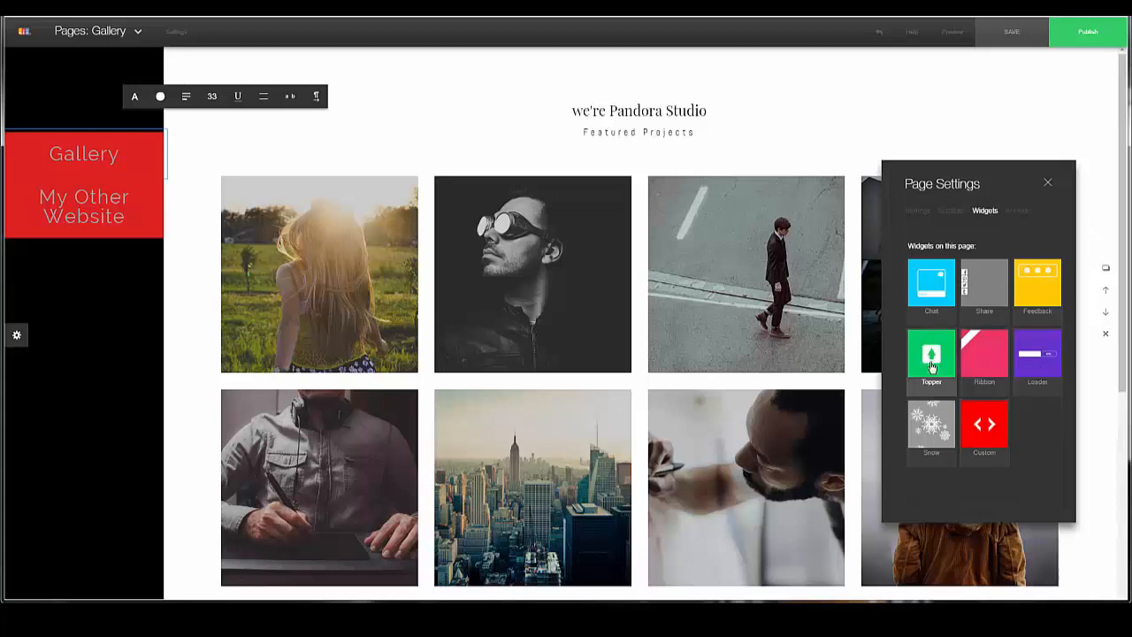
# Add the Snow widget to the Gallery page, set its maximum snow particles to 36, and look at its layout settings
pyautogui.click(935, 429)
pyautogui.click(621, 404)
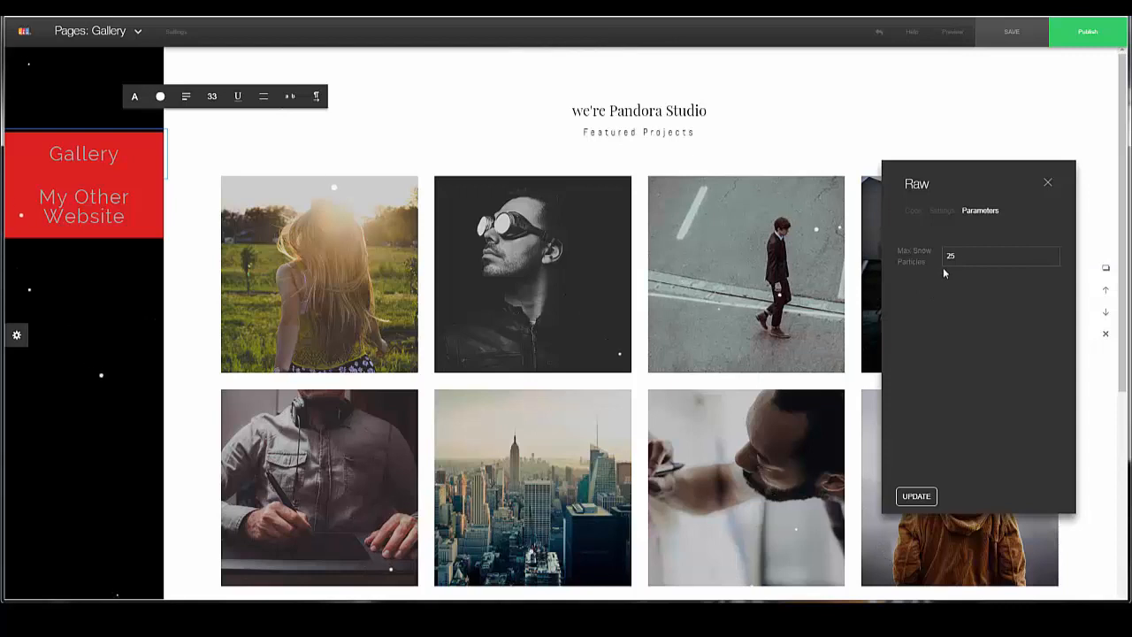
pyautogui.click(1051, 254)
pyautogui.click(1051, 254)
pyautogui.click(1051, 254)
pyautogui.click(1051, 254)
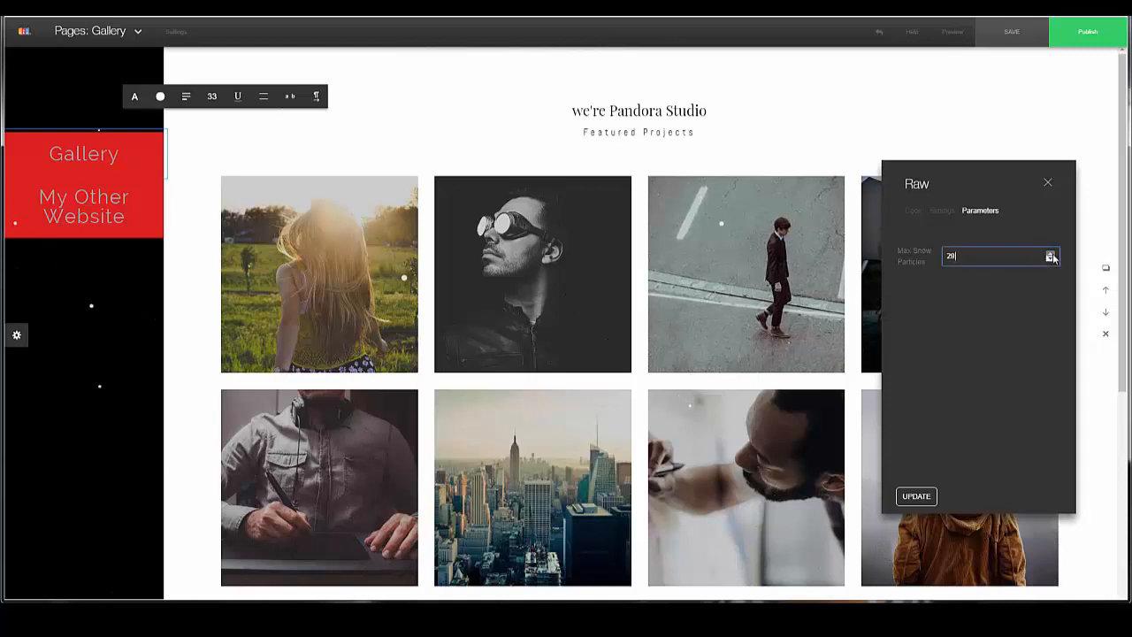
pyautogui.click(1051, 254)
pyautogui.click(1051, 254)
pyautogui.click(1051, 254)
pyautogui.click(1051, 254)
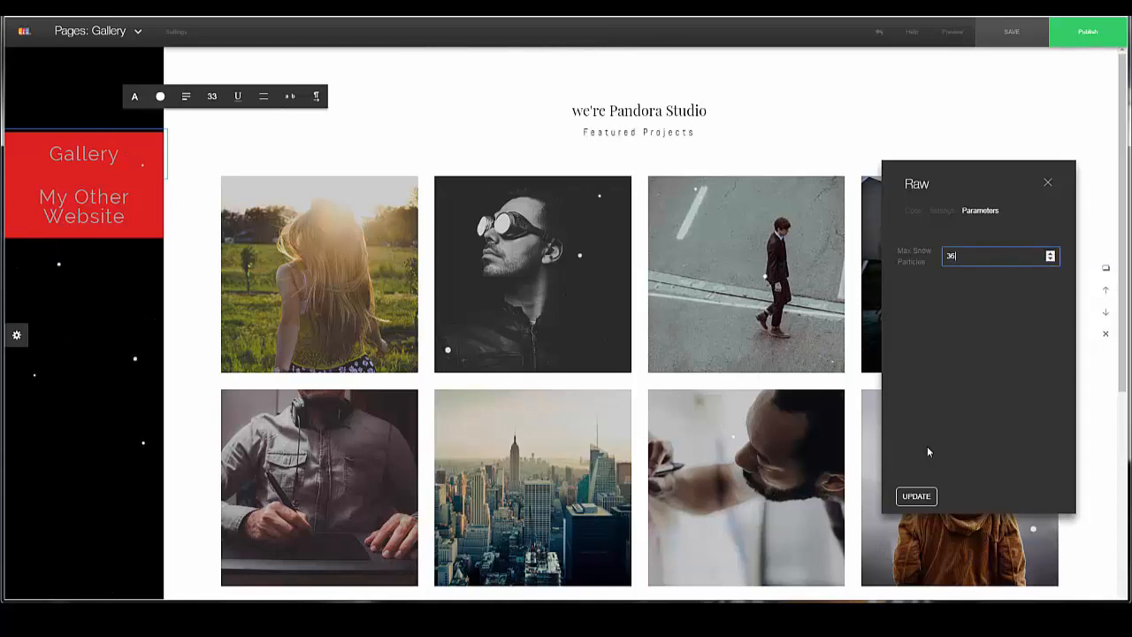
pyautogui.click(915, 497)
pyautogui.click(950, 215)
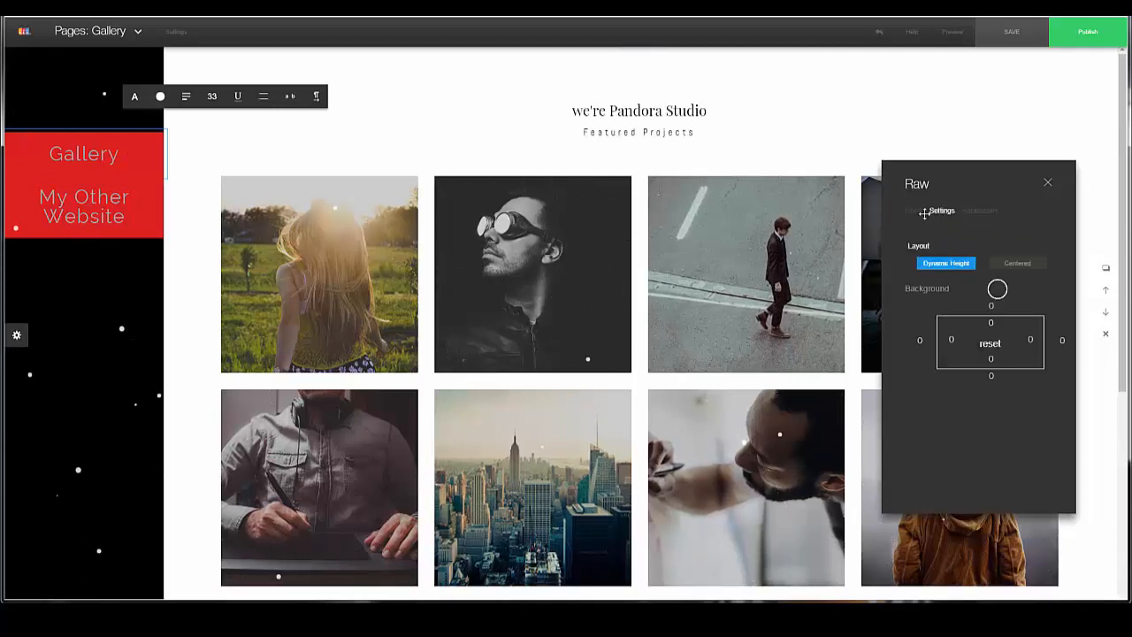
pyautogui.click(841, 209)
# Remove the Snow widget from the Gallery page in the page settings
pyautogui.click(176, 31)
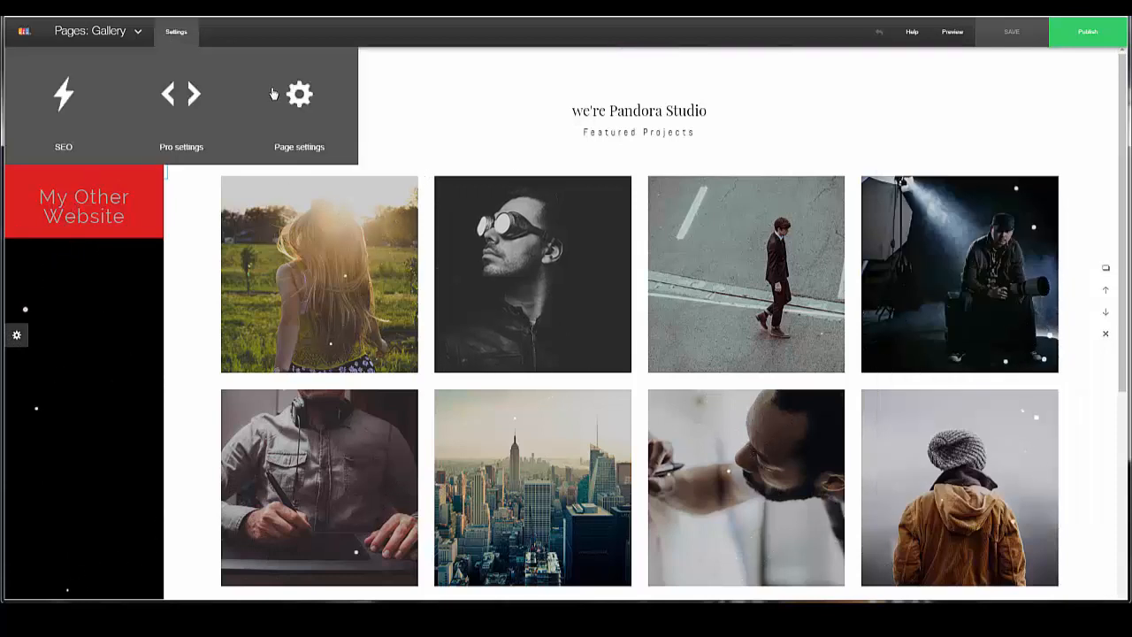
pyautogui.click(298, 92)
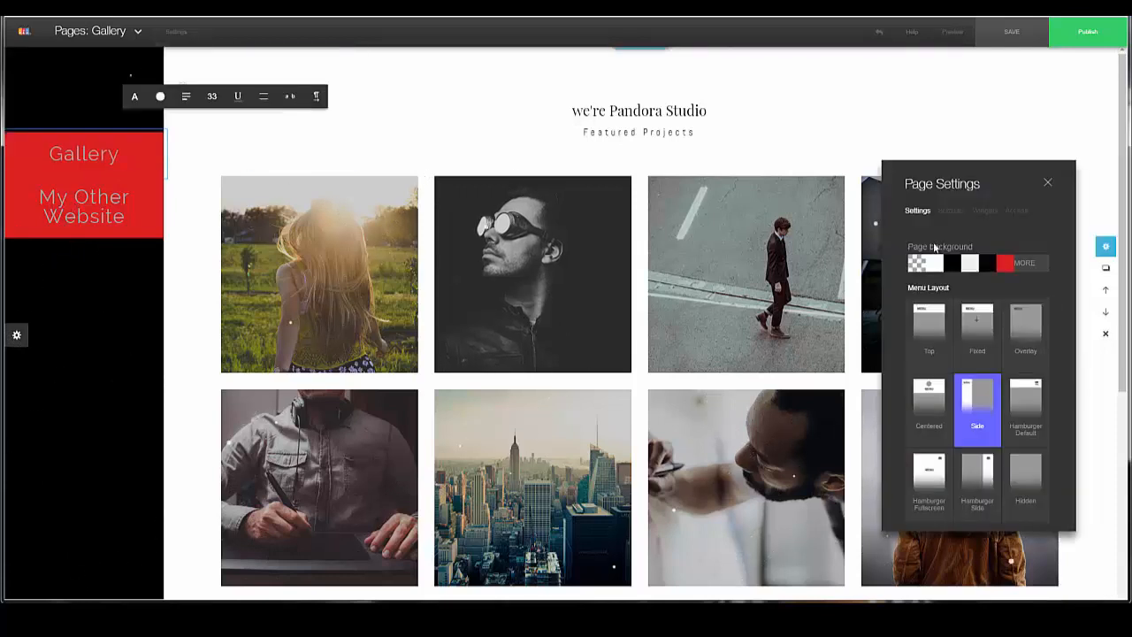
pyautogui.click(984, 212)
pyautogui.click(939, 452)
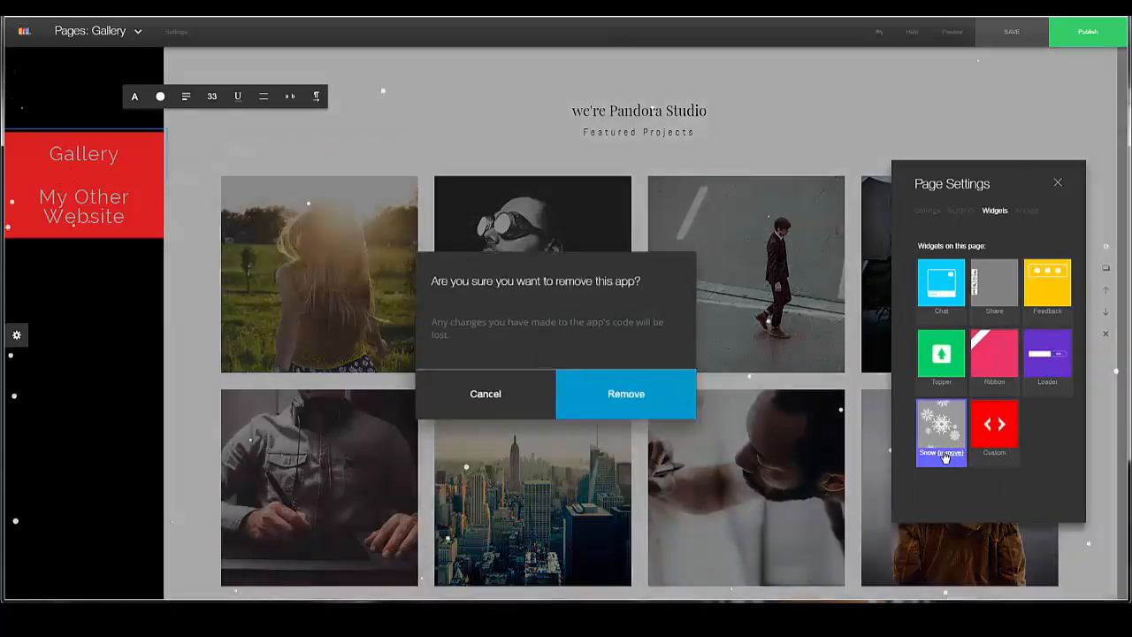
pyautogui.click(643, 398)
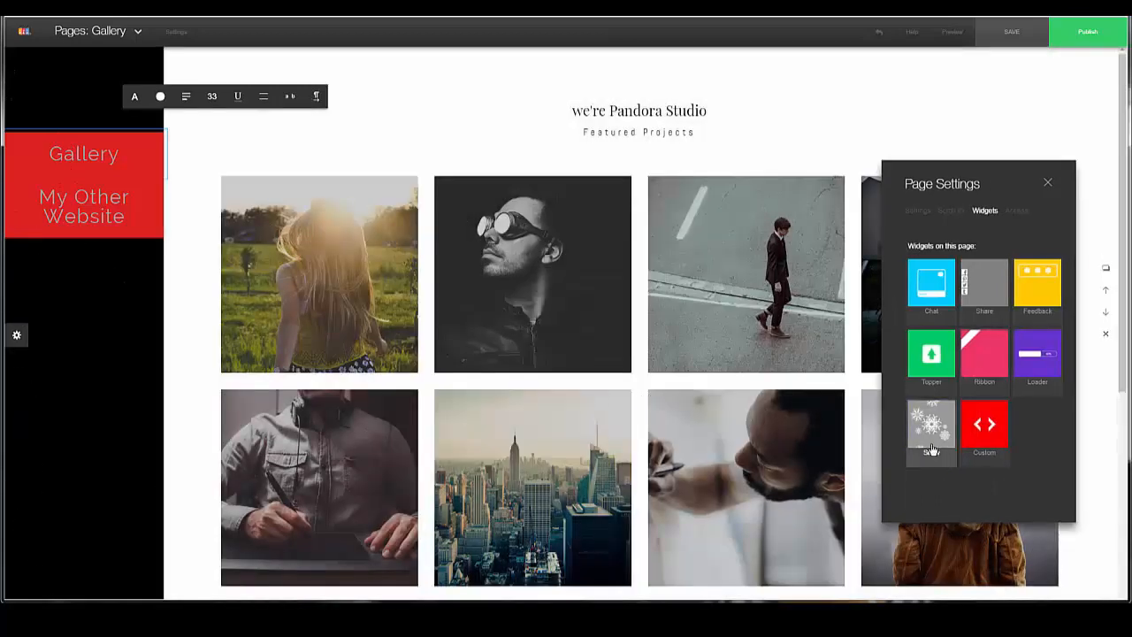
pyautogui.click(933, 452)
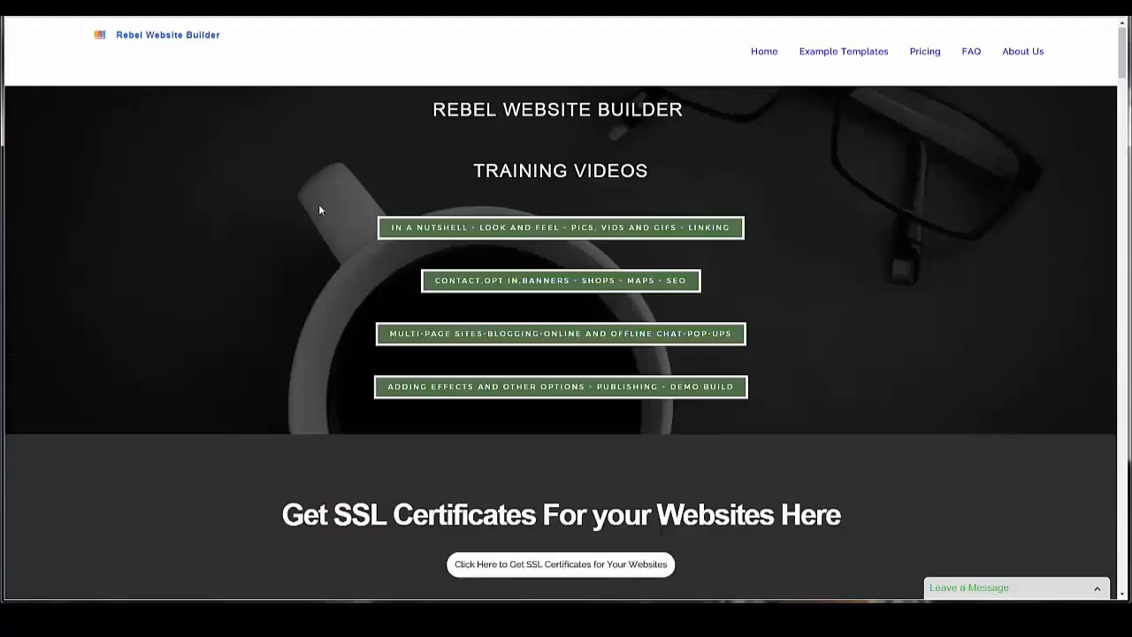
pyautogui.scroll(-10, 320, 210)
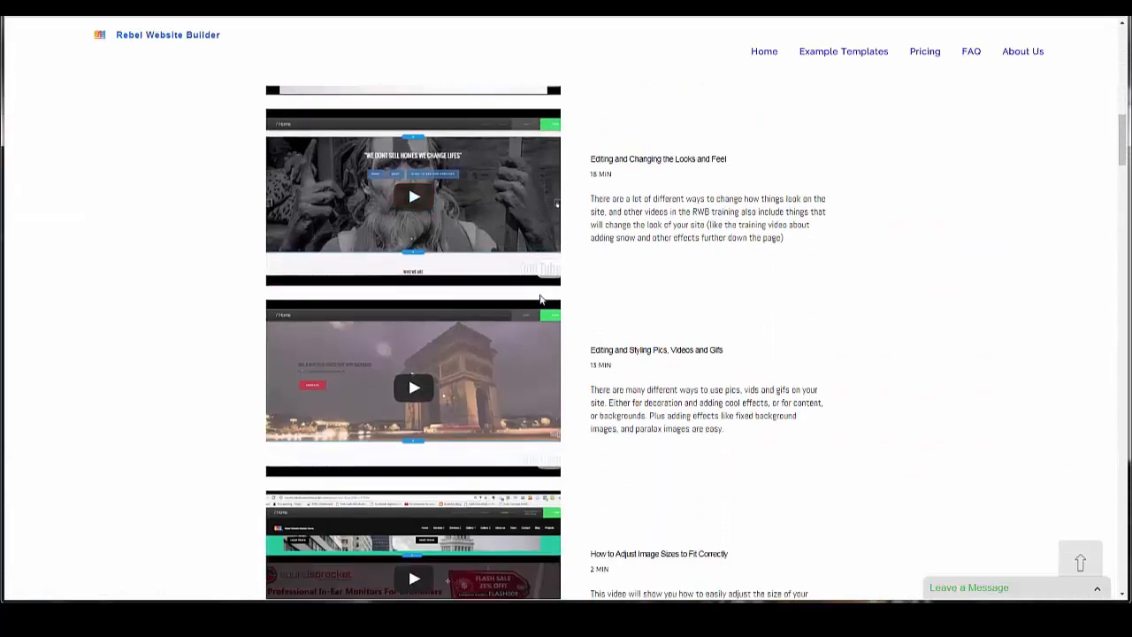
pyautogui.scroll(-2, 542, 299)
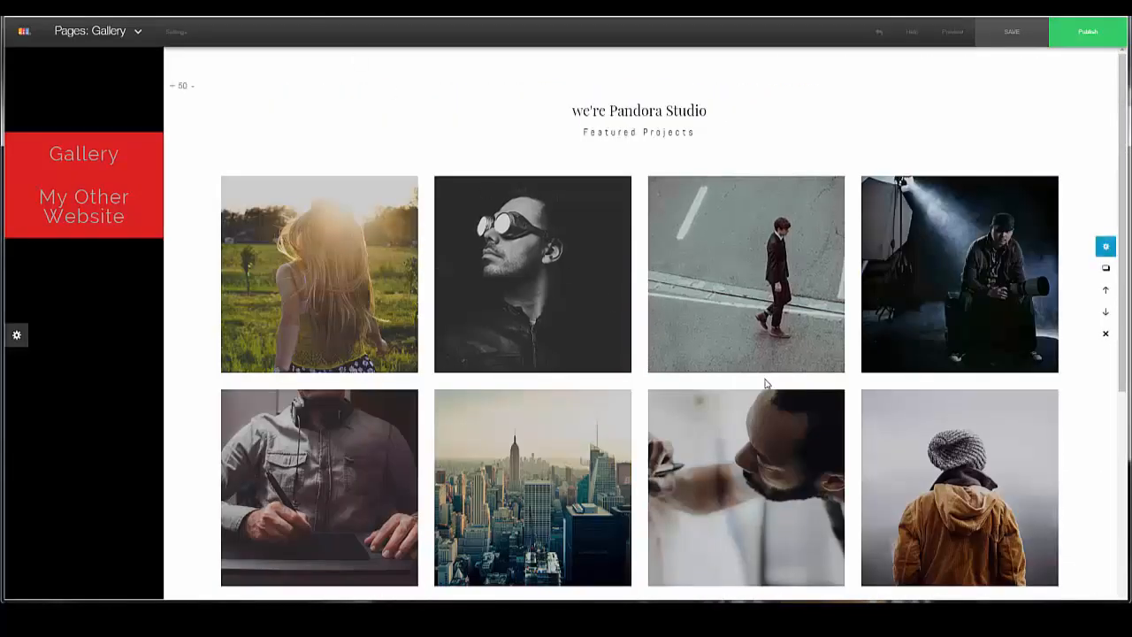
pyautogui.scroll(-3, 776, 448)
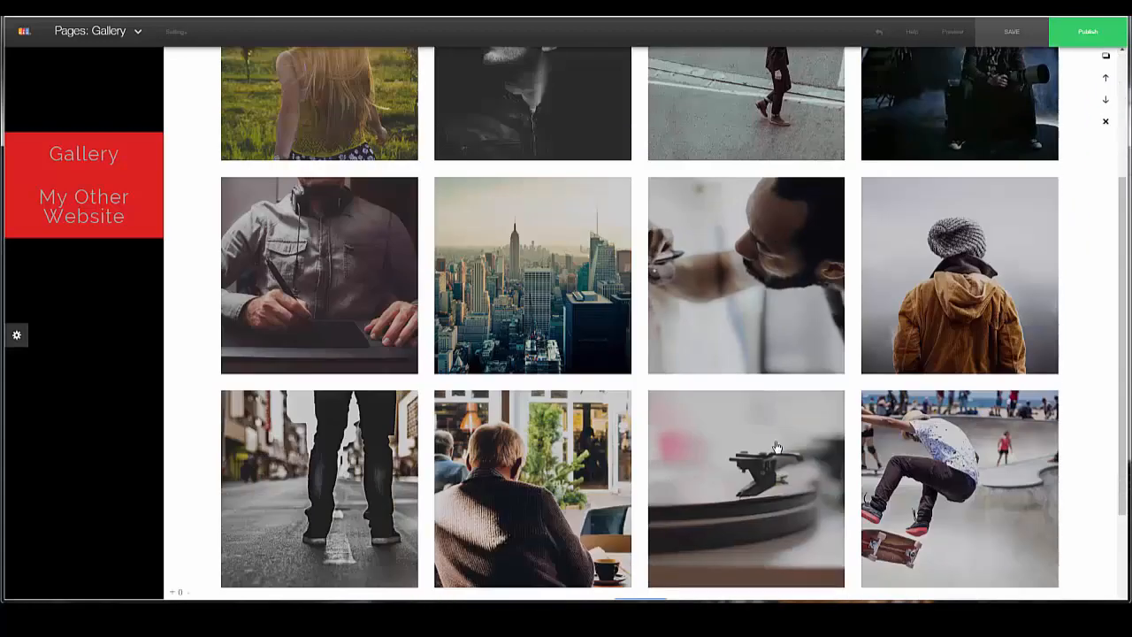
pyautogui.scroll(-2, 776, 447)
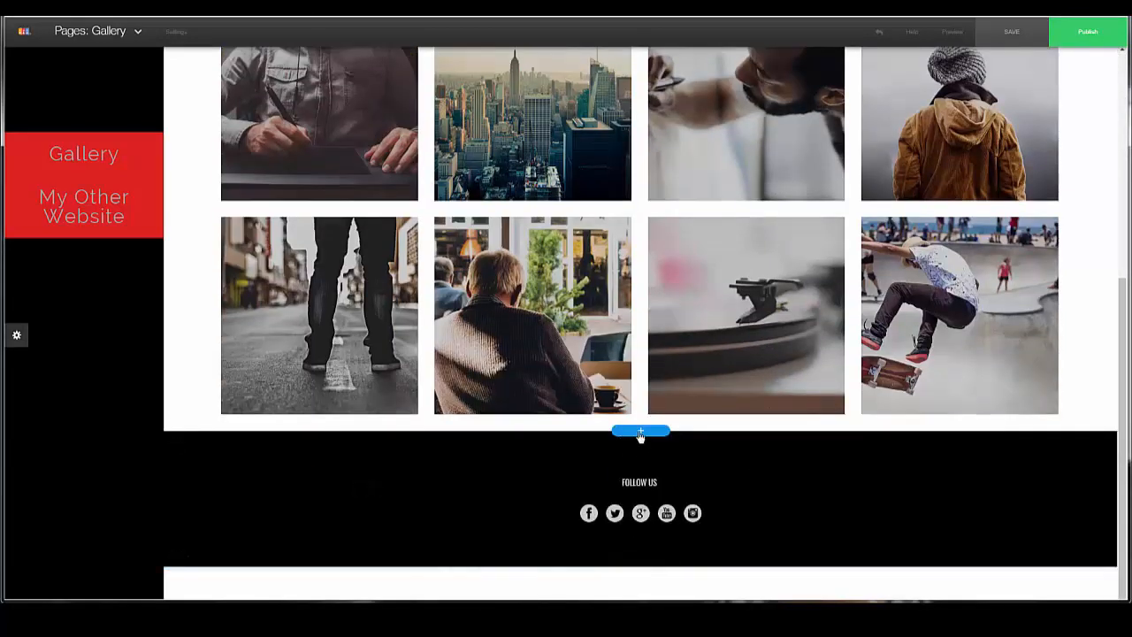
pyautogui.scroll(5, 607, 379)
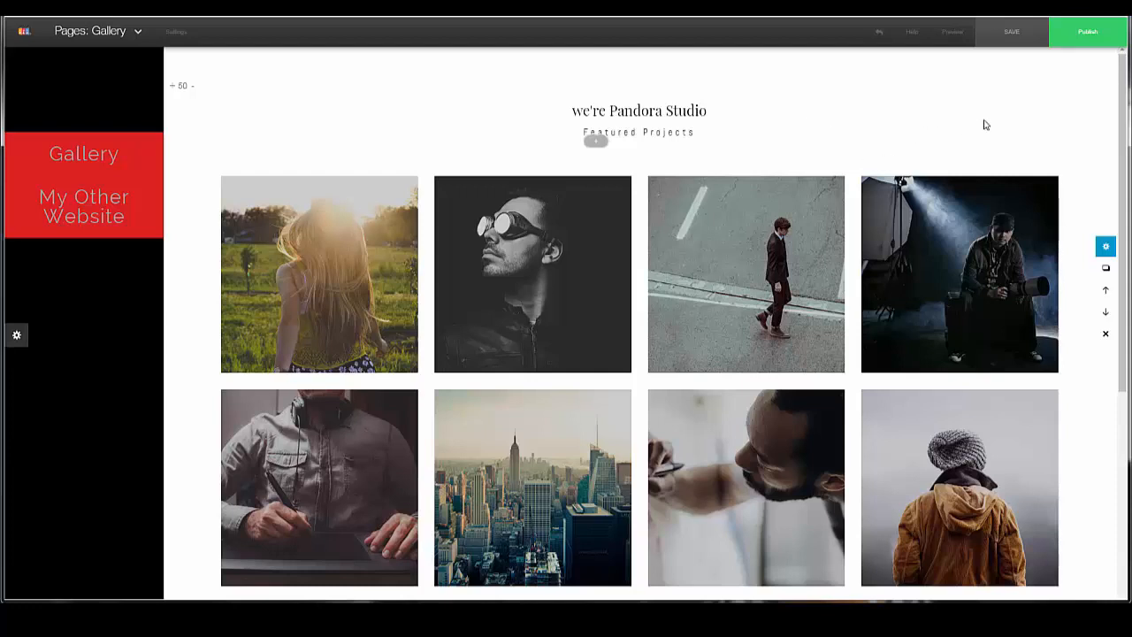
# Start publishing with an existing domain connection and save the site to the account as Demo Site 1
pyautogui.click(1088, 39)
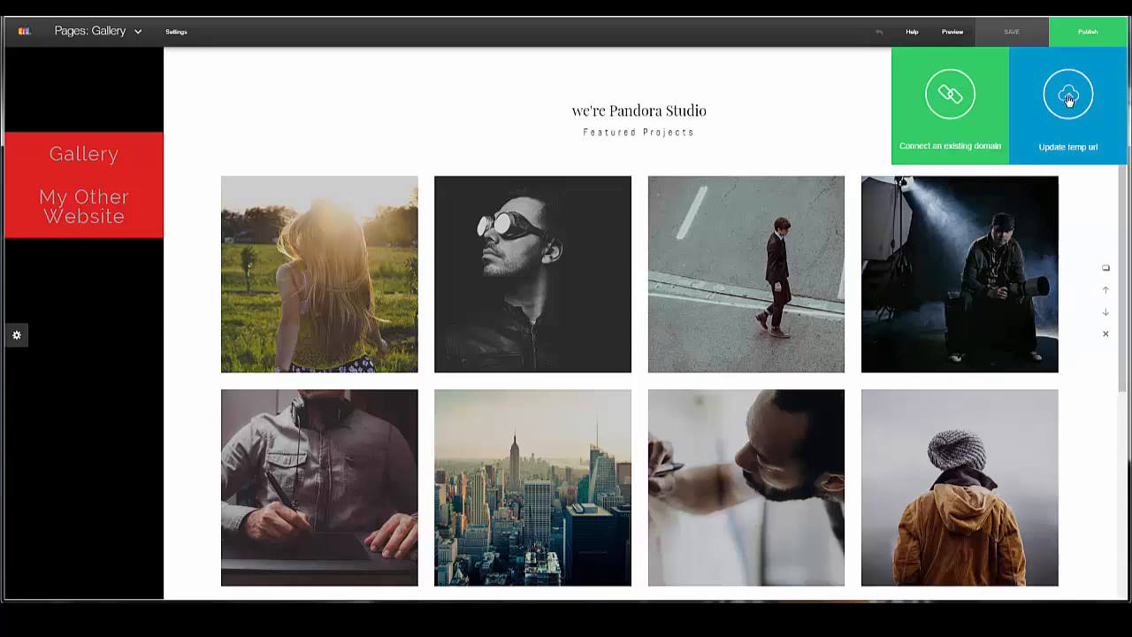
pyautogui.moveTo(1071, 25)
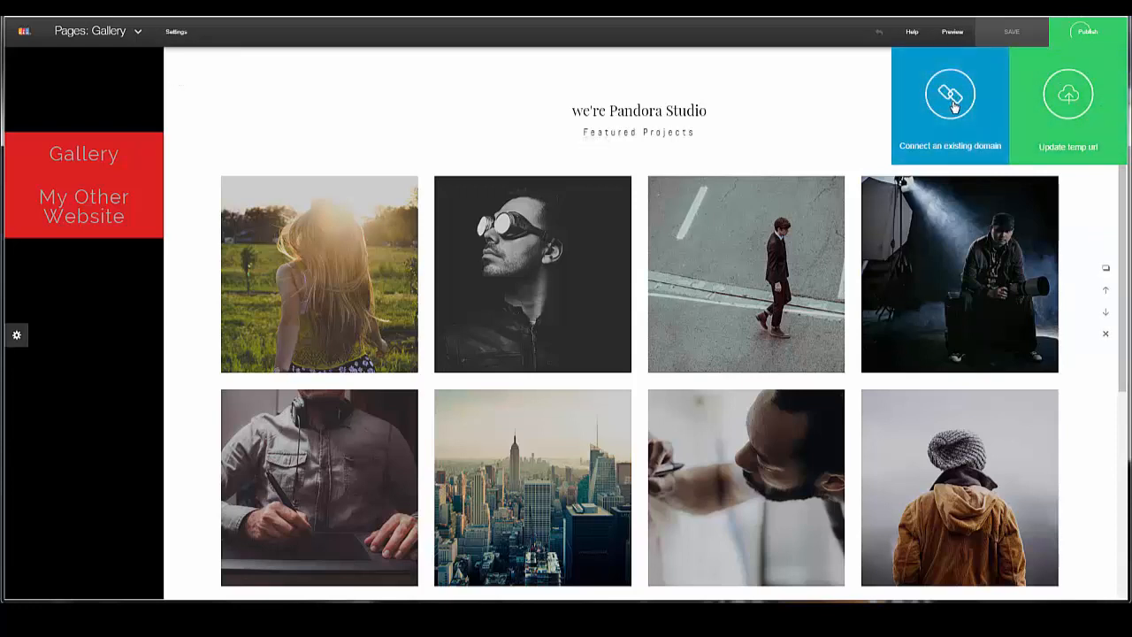
pyautogui.click(951, 99)
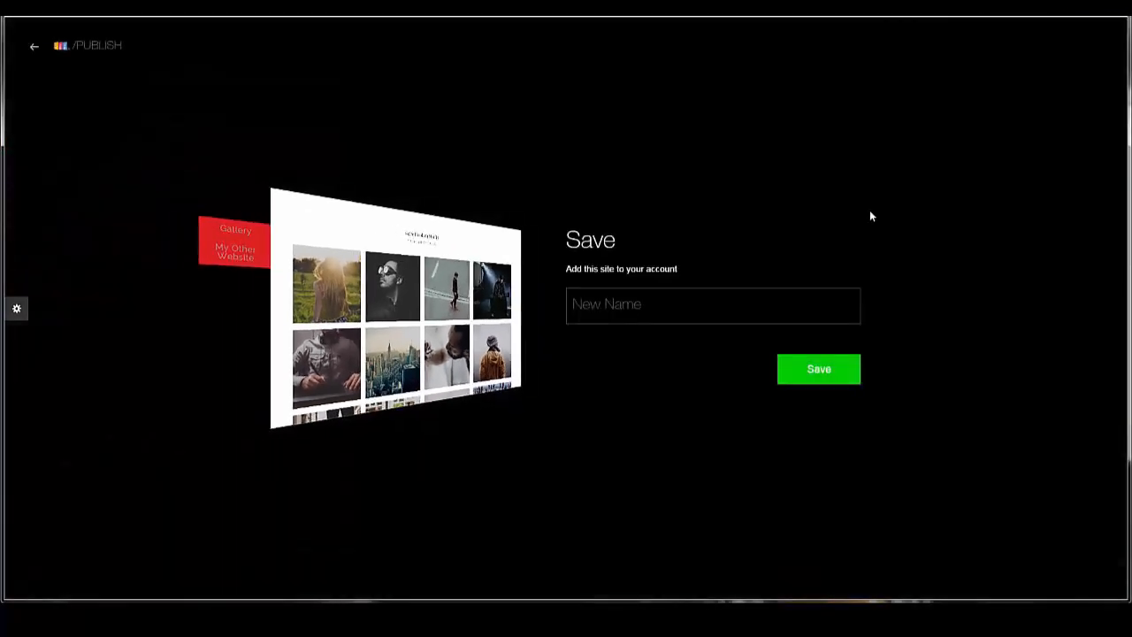
pyautogui.click(713, 305)
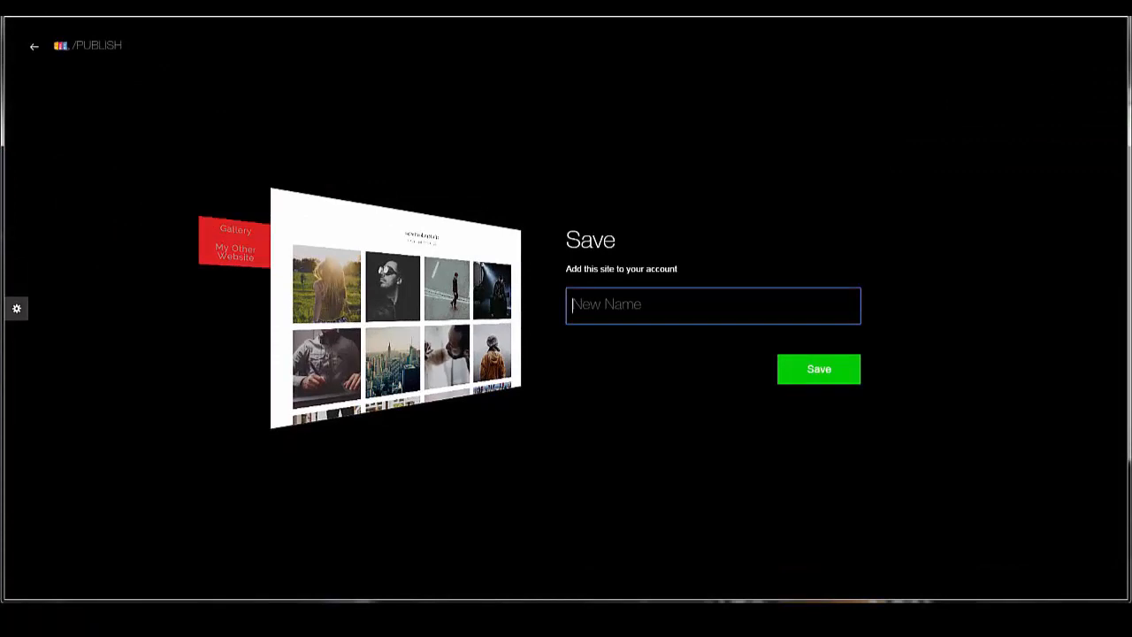
pyautogui.write('Demo Site 1')
pyautogui.click(829, 375)
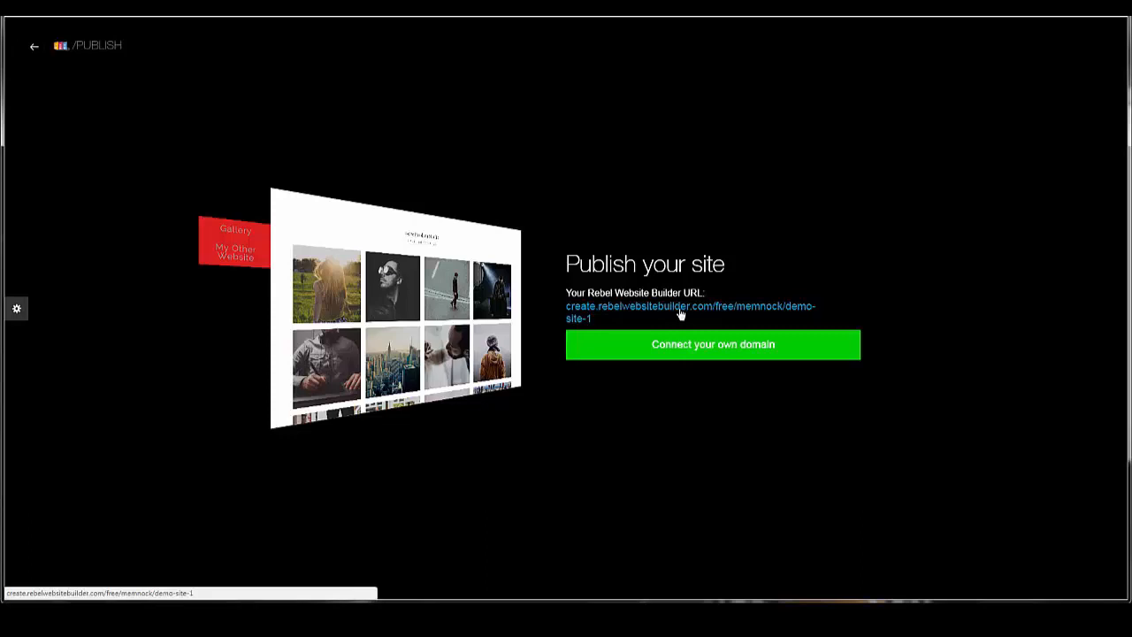
# Open the site's Rebel Website Builder URL and examine the published Home and Gallery pages
pyautogui.click(680, 314)
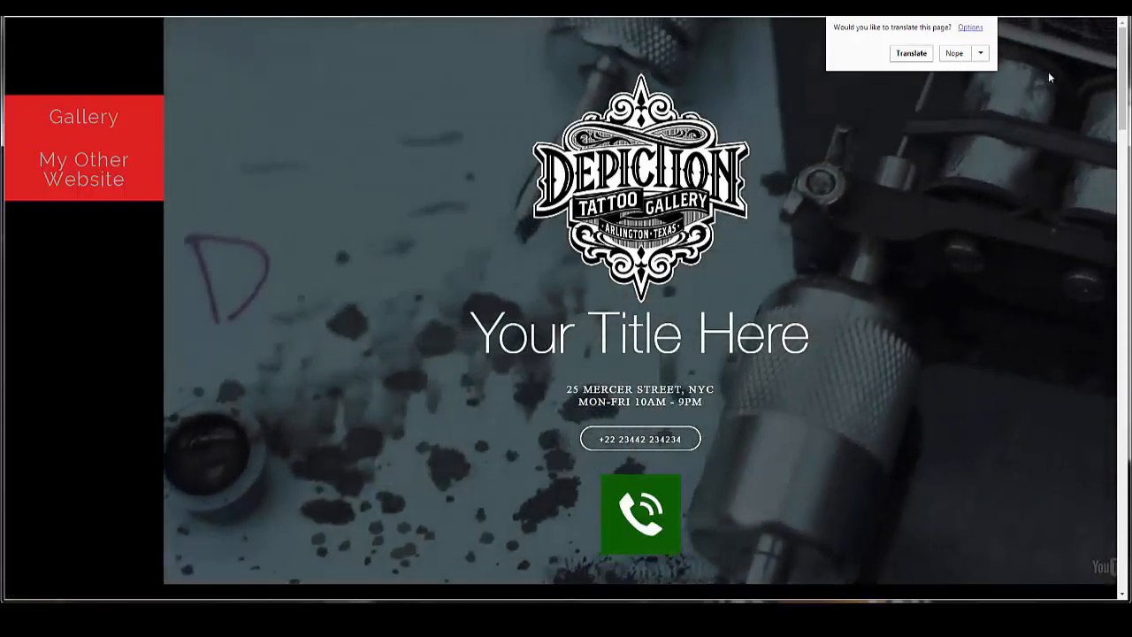
pyautogui.click(1049, 72)
pyautogui.scroll(-15, 767, 292)
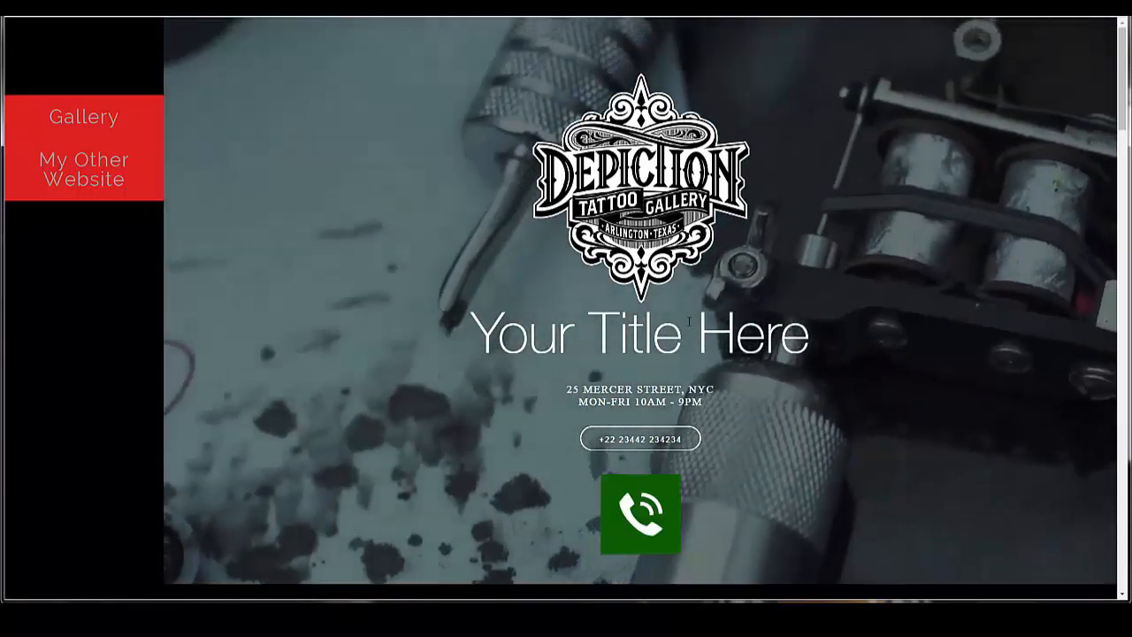
pyautogui.scroll(-12, 676, 311)
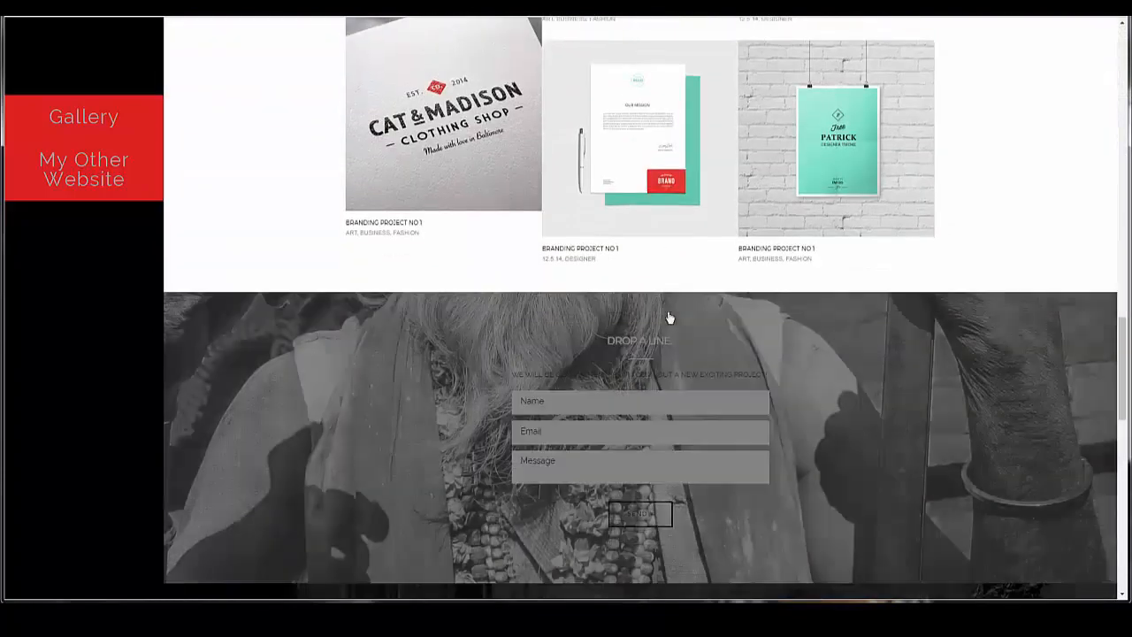
pyautogui.scroll(-5, 681, 306)
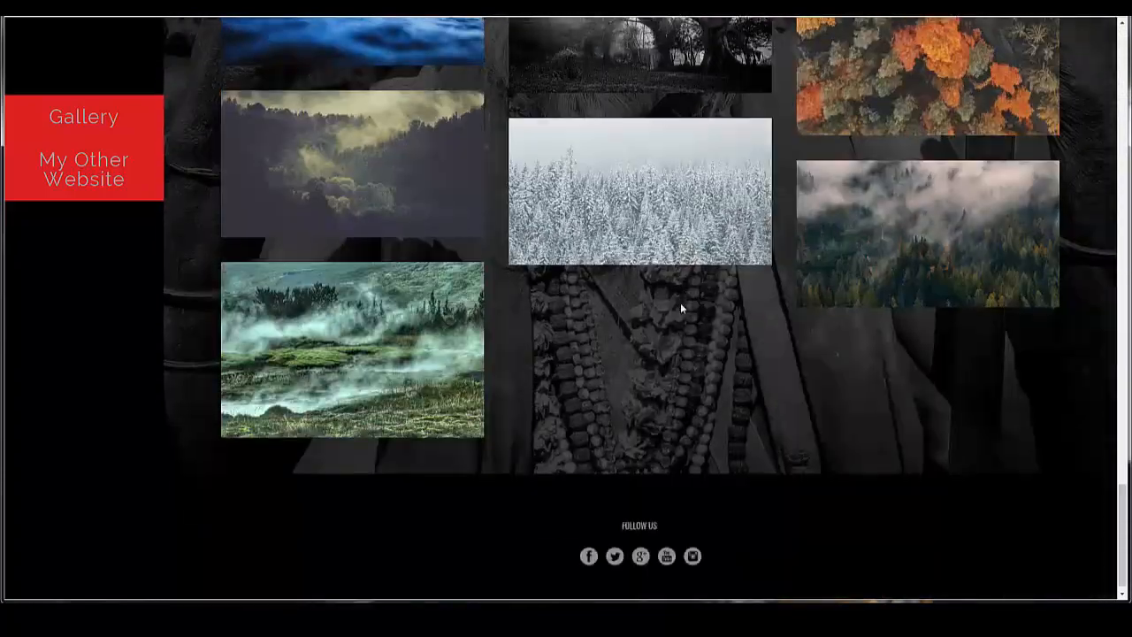
pyautogui.scroll(12, 684, 292)
pyautogui.scroll(15, 689, 293)
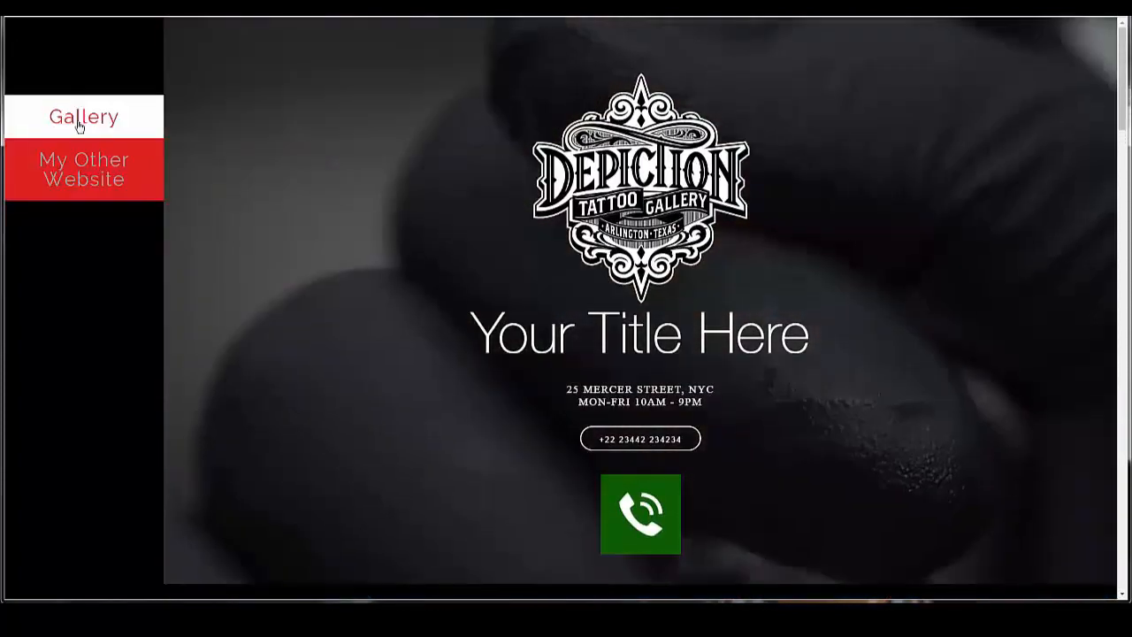
pyautogui.click(78, 125)
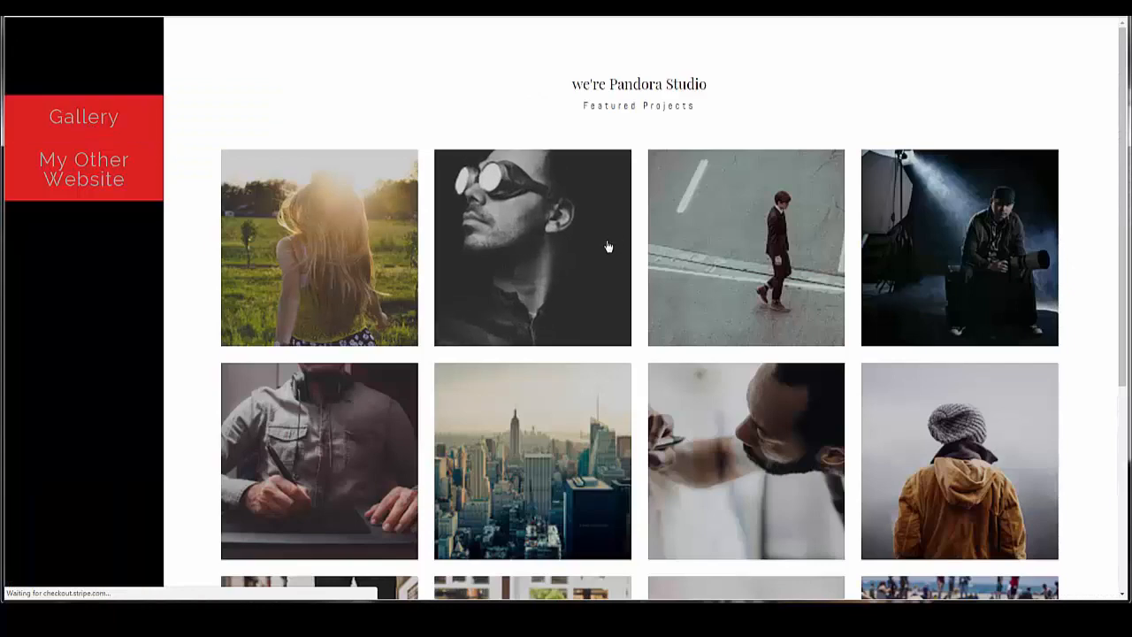
pyautogui.scroll(-6, 575, 258)
pyautogui.scroll(5, 559, 265)
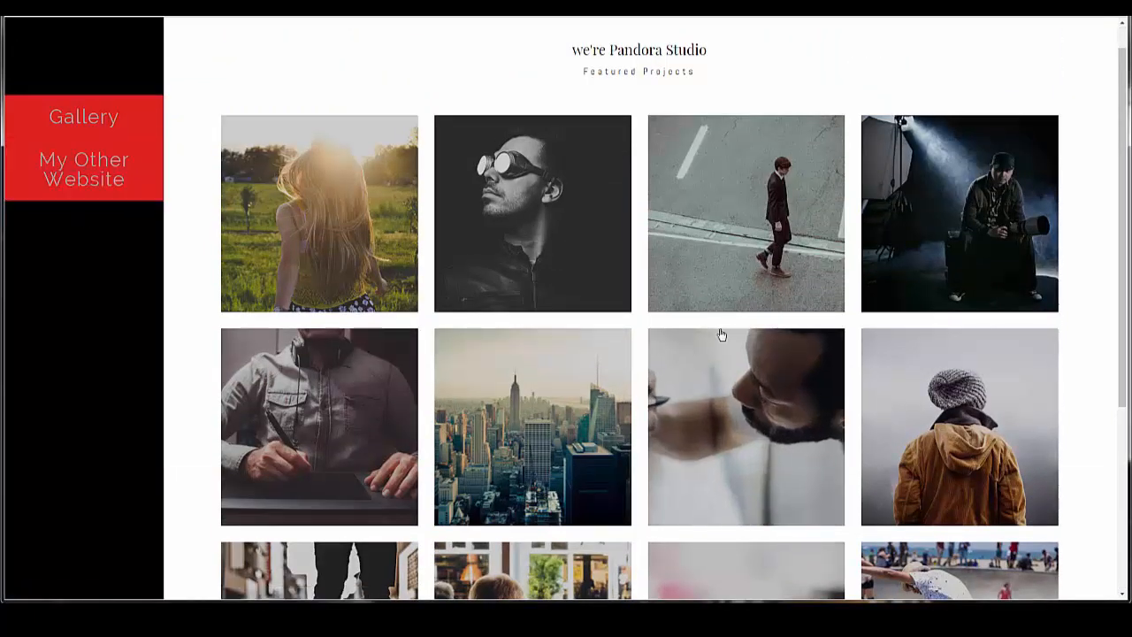
pyautogui.scroll(1, 554, 292)
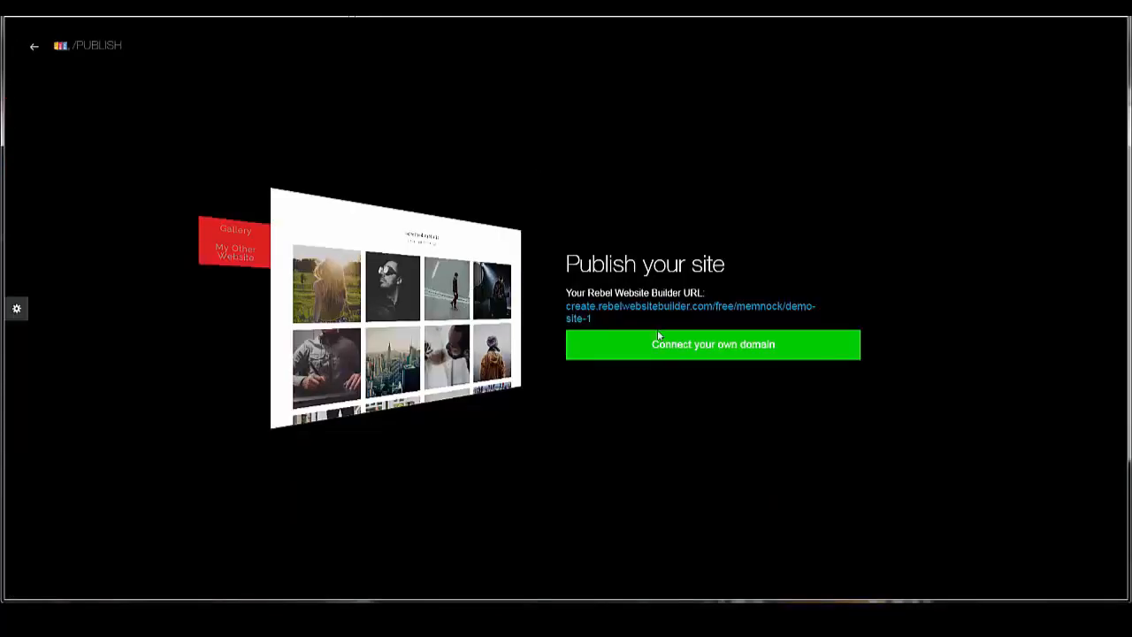
# Start connecting an own domain to the site and enter photomasters.com as the existing domain name
pyautogui.click(721, 354)
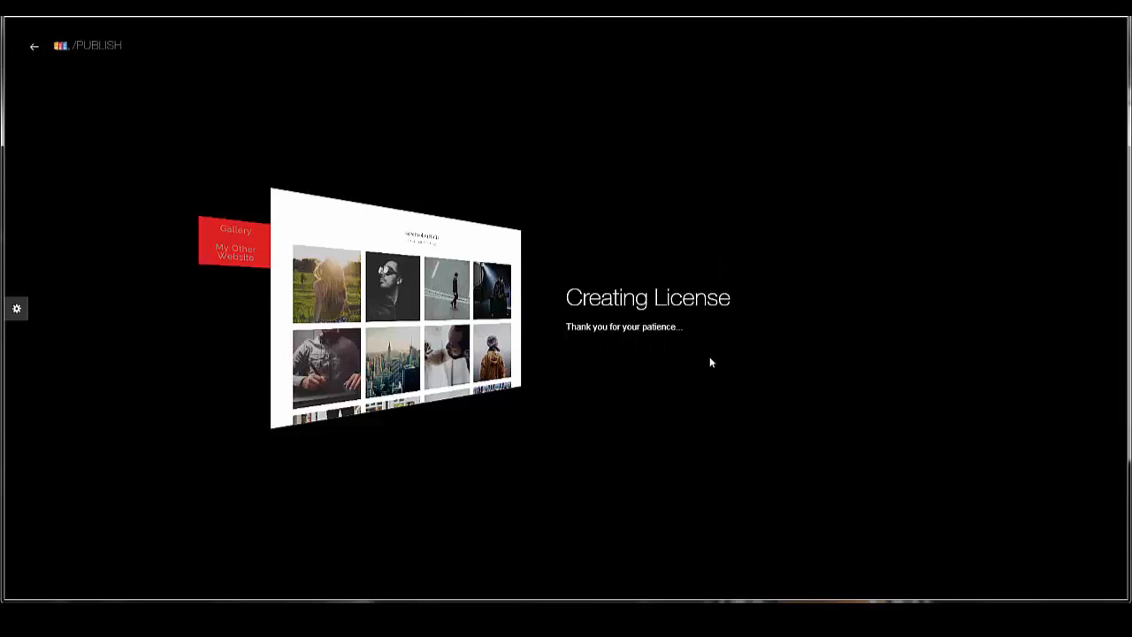
pyautogui.click(713, 307)
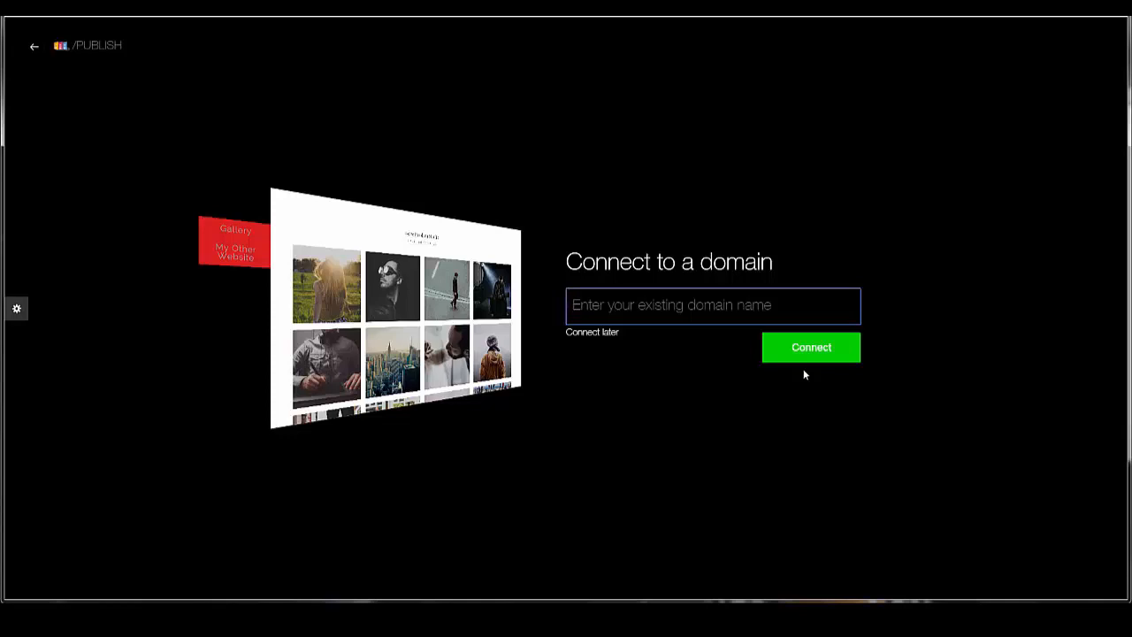
pyautogui.write('p')
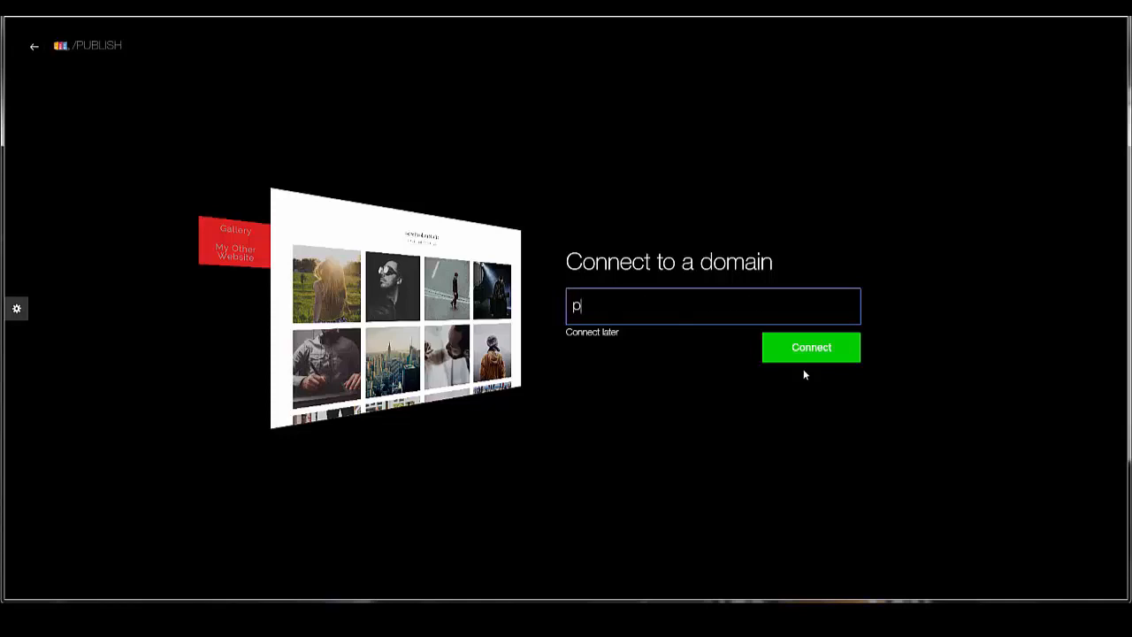
pyautogui.write('hotomasters.com')
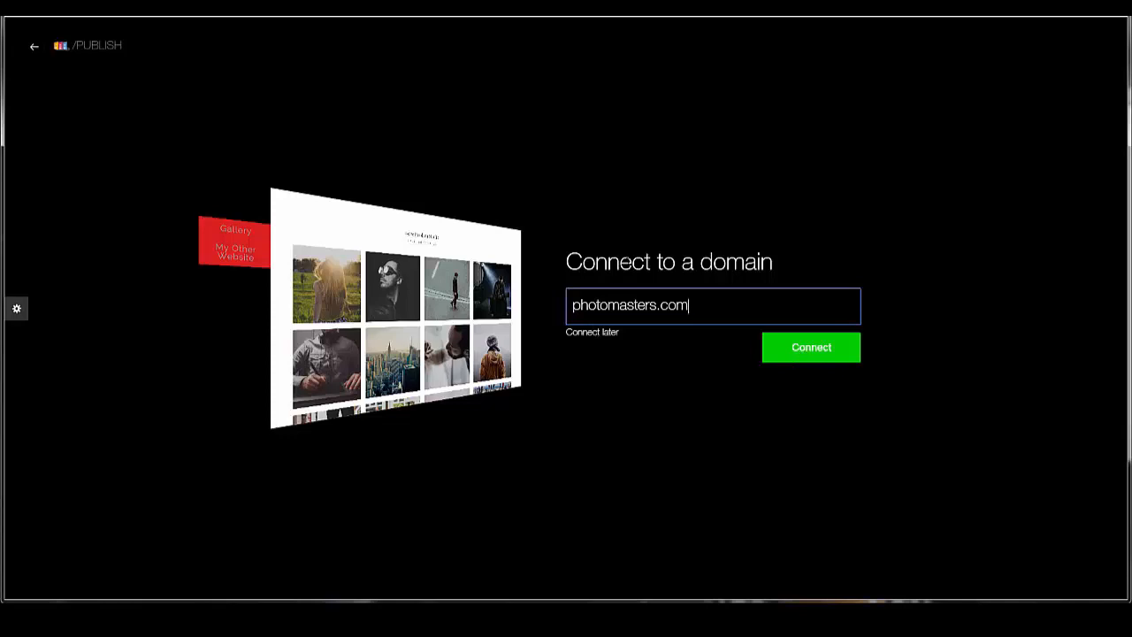
pyautogui.click(641, 225)
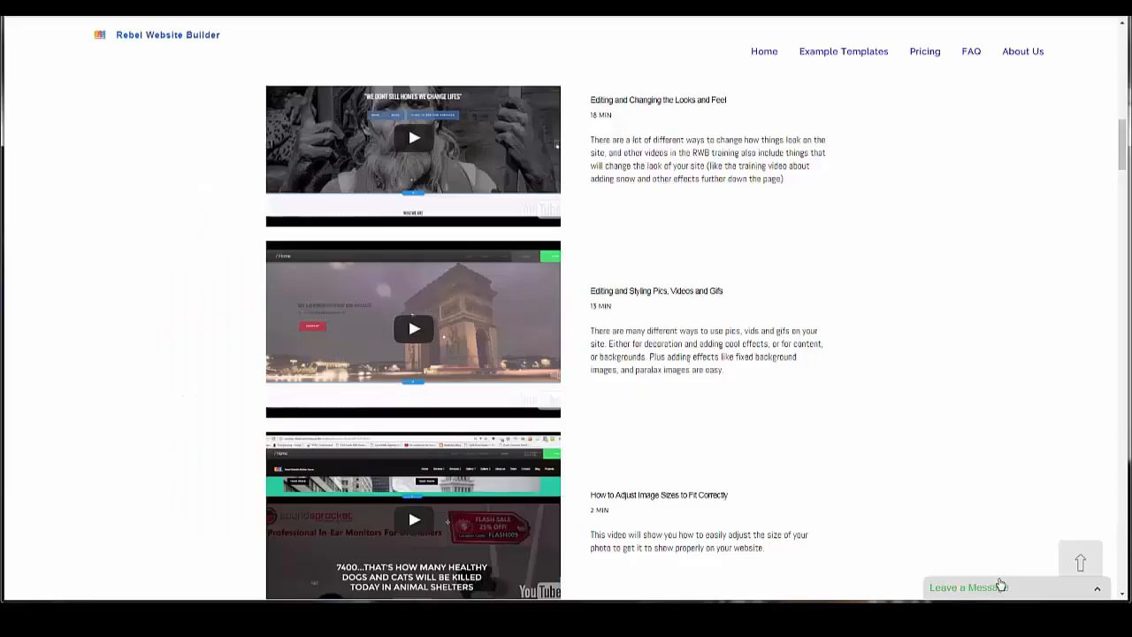
# Look at the Leave a Message form on the training page and choose to connect the site's domain later
pyautogui.click(1001, 586)
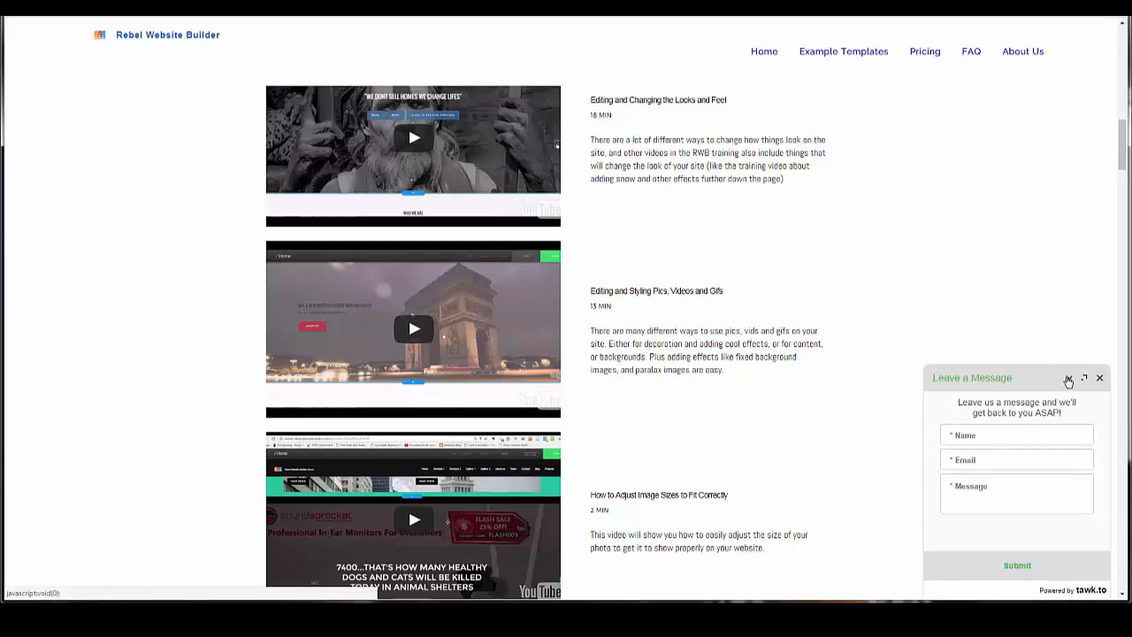
pyautogui.click(1069, 377)
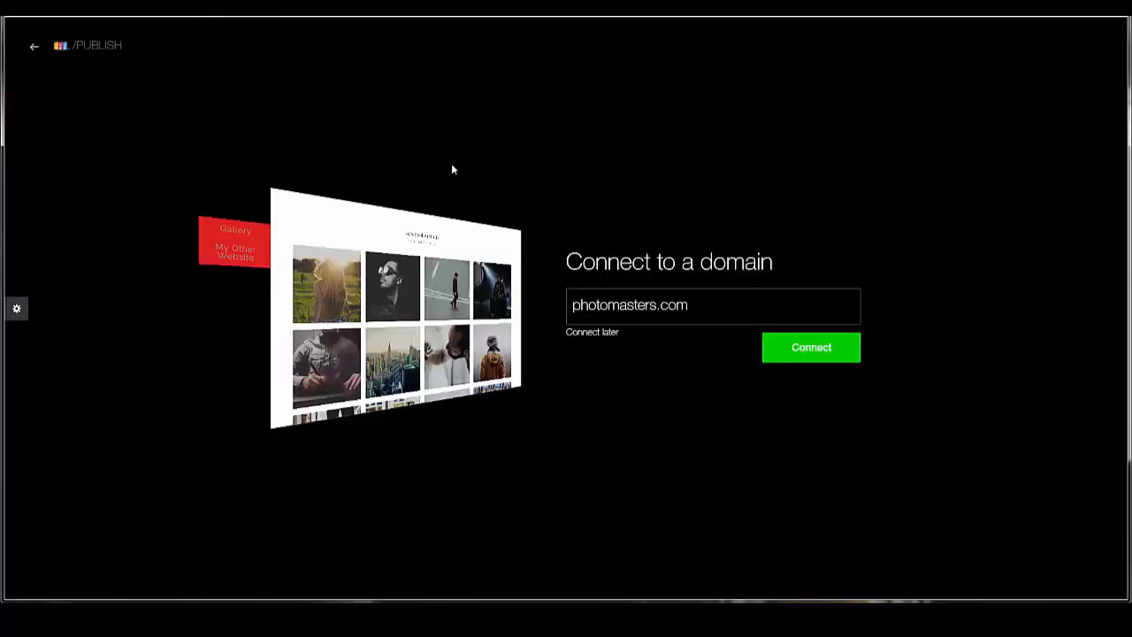
pyautogui.click(584, 333)
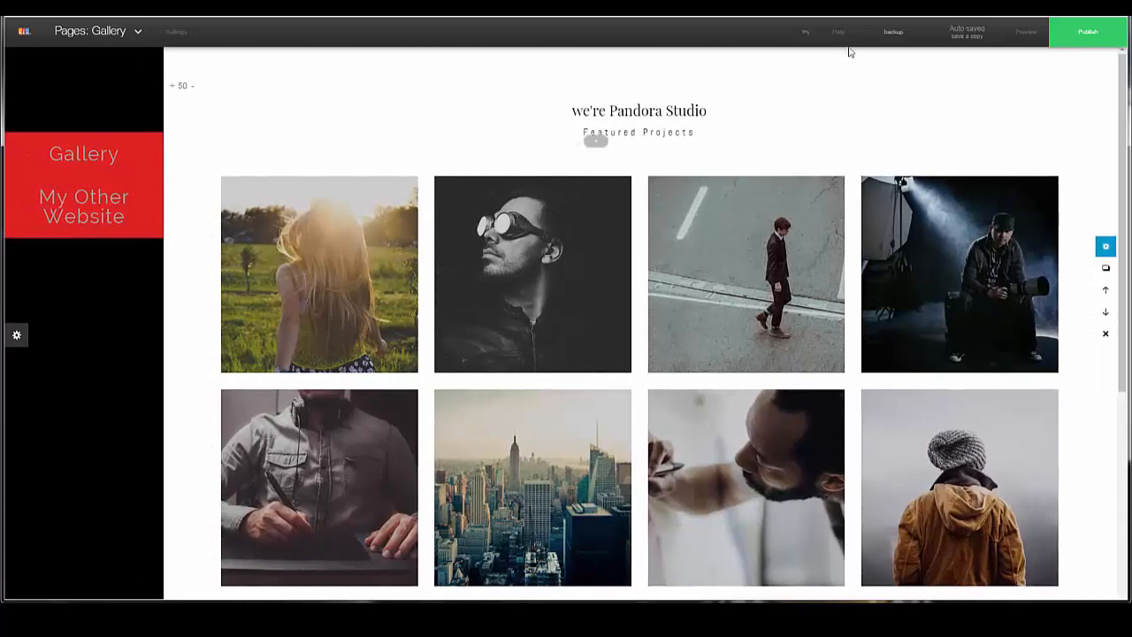
# Look at the backup options and preview the Gallery page in the mobile layout before returning to the desktop layout
pyautogui.moveTo(899, 35)
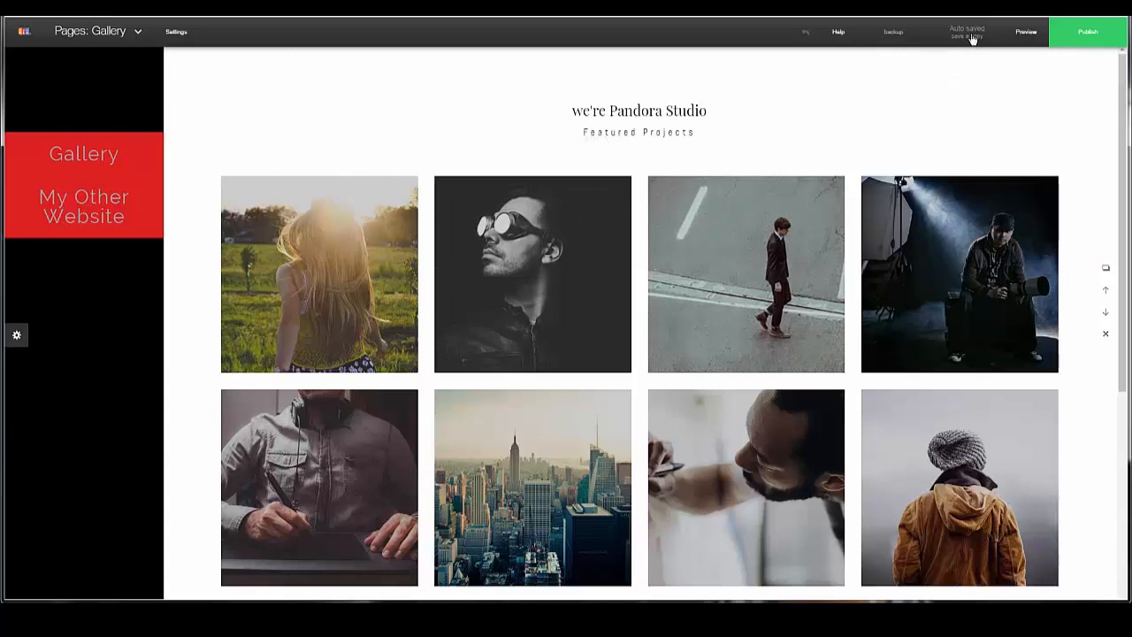
pyautogui.click(904, 39)
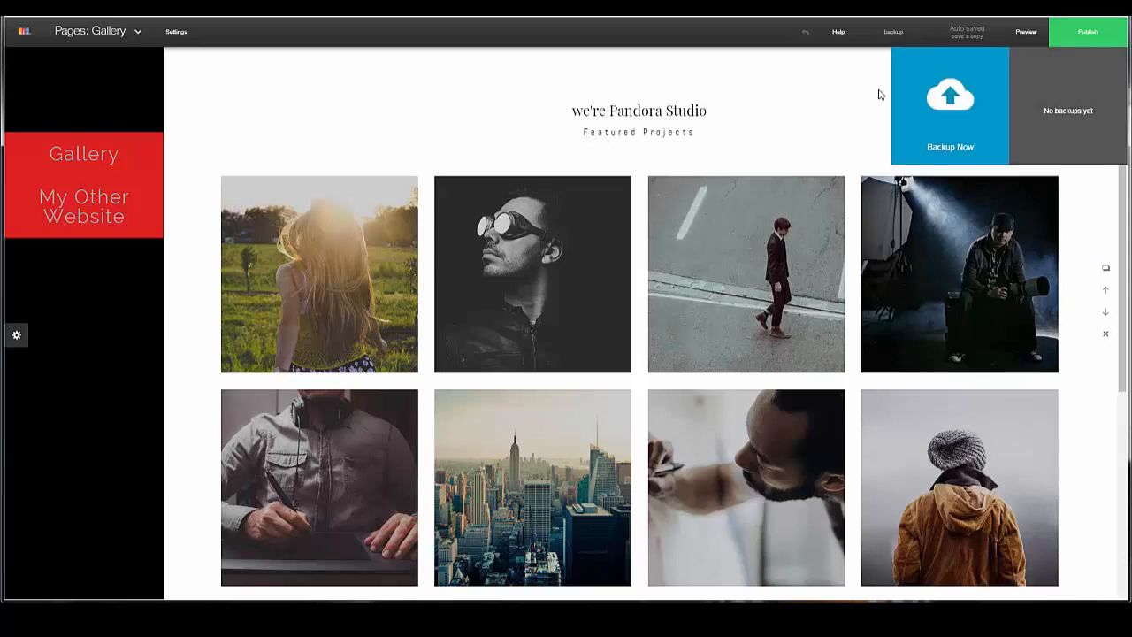
pyautogui.click(1031, 35)
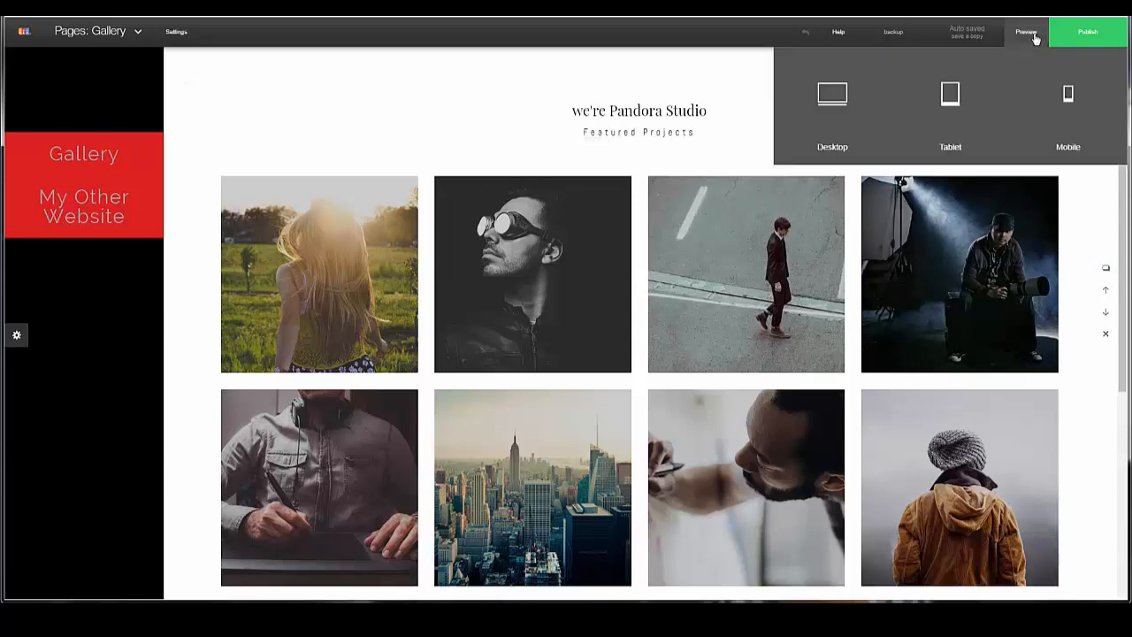
pyautogui.click(1074, 111)
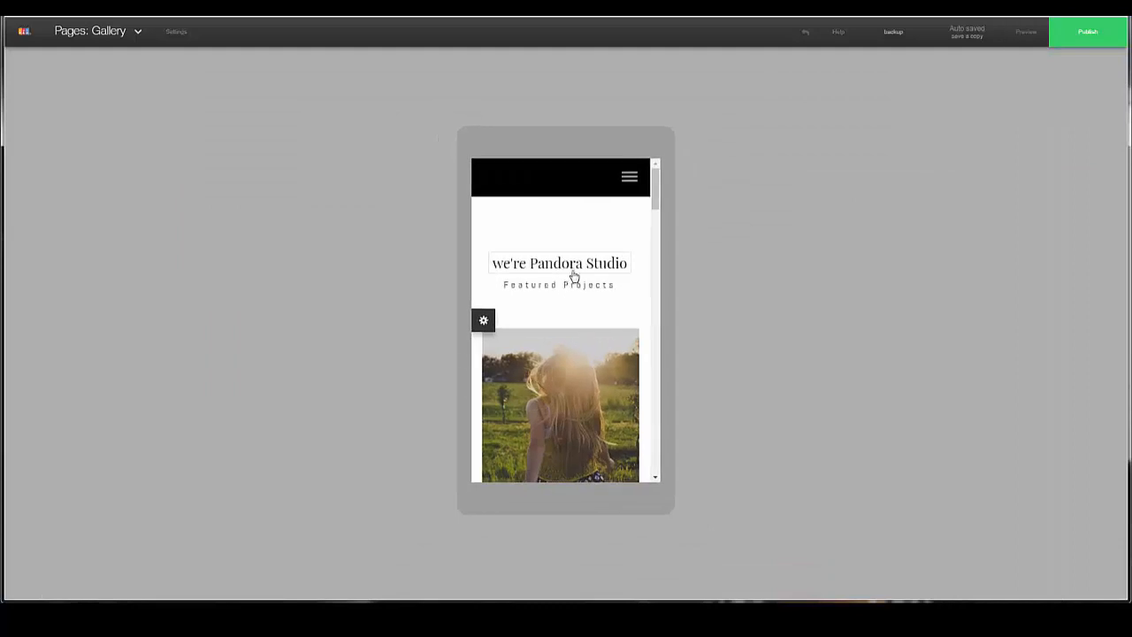
pyautogui.scroll(-2, 577, 261)
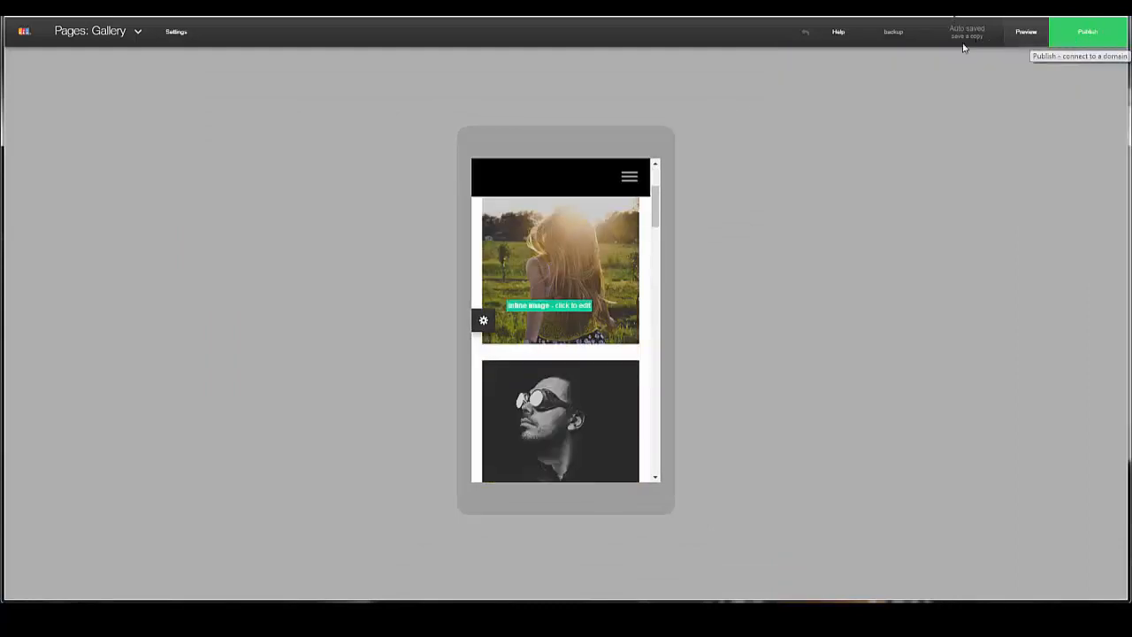
pyautogui.moveTo(1040, 36)
pyautogui.click(845, 97)
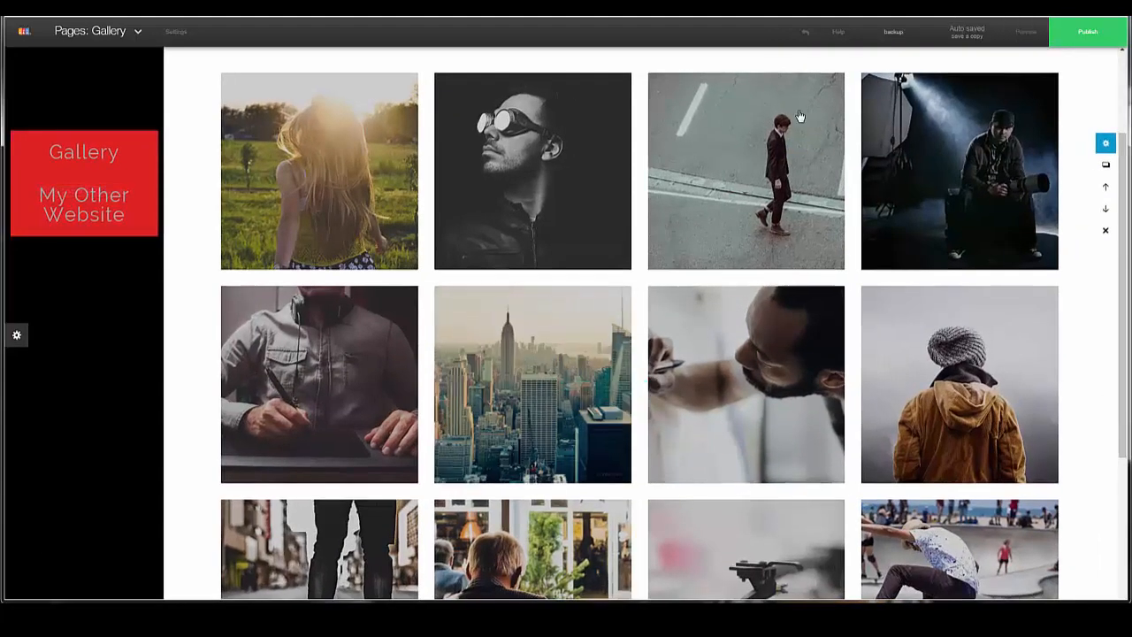
# Look over the help options and go through all the editor tips, from adding sections to publishing
pyautogui.click(843, 35)
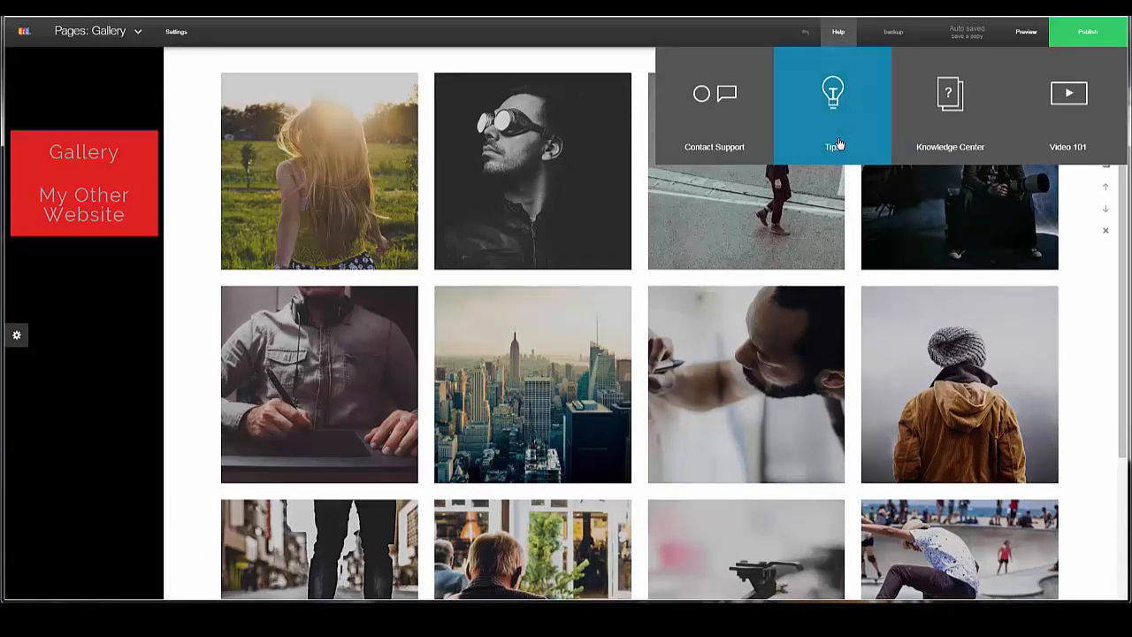
pyautogui.click(956, 120)
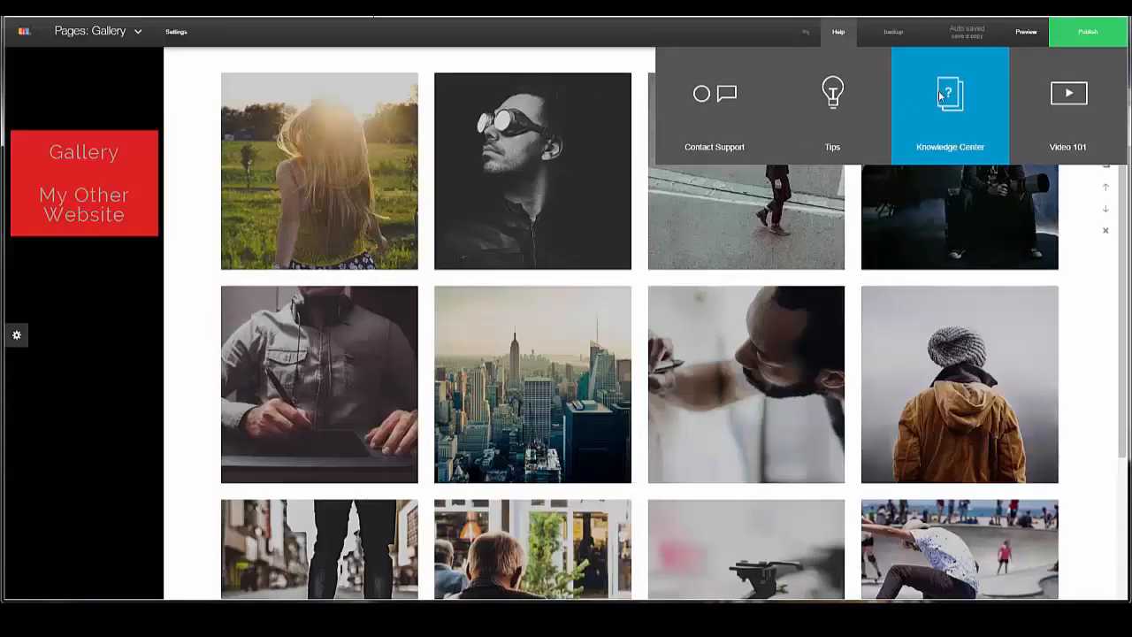
pyautogui.moveTo(838, 32)
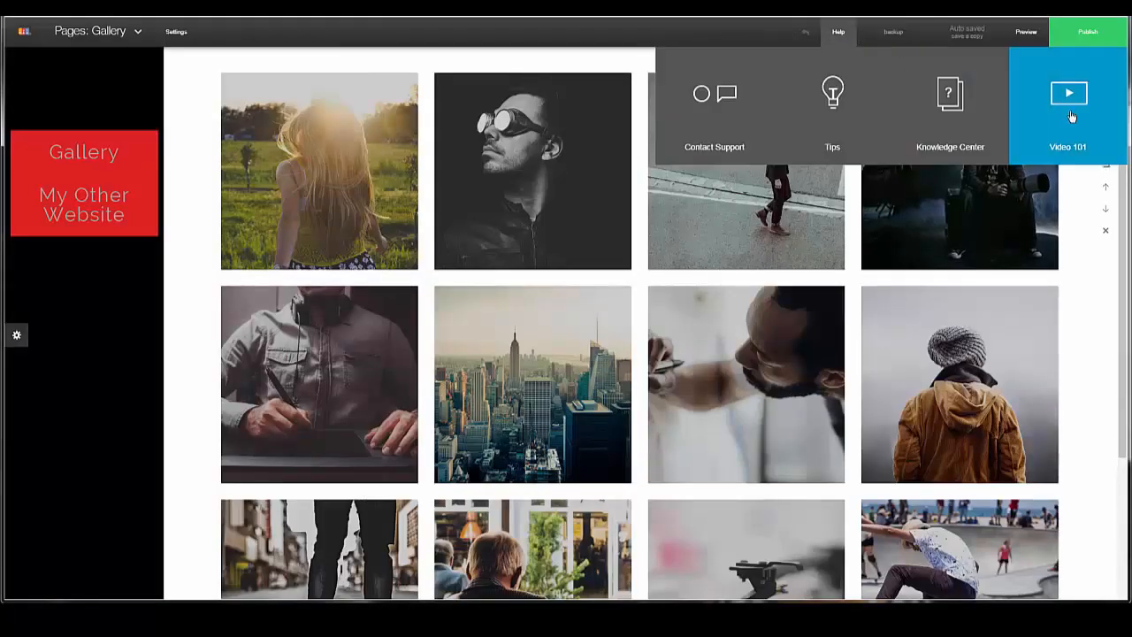
pyautogui.click(834, 120)
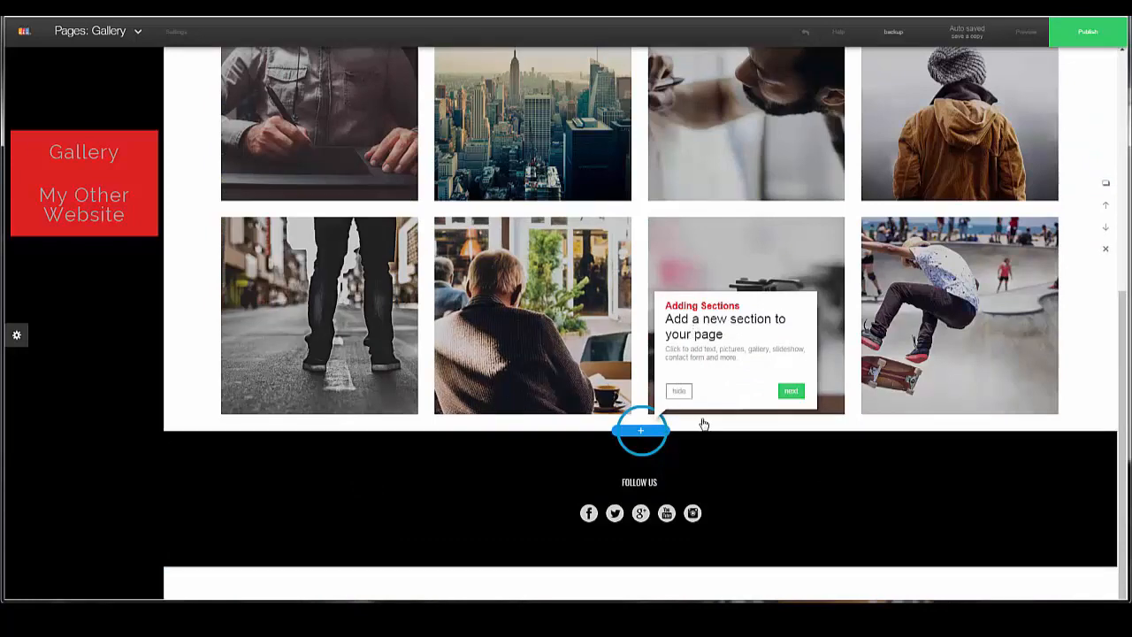
pyautogui.click(790, 391)
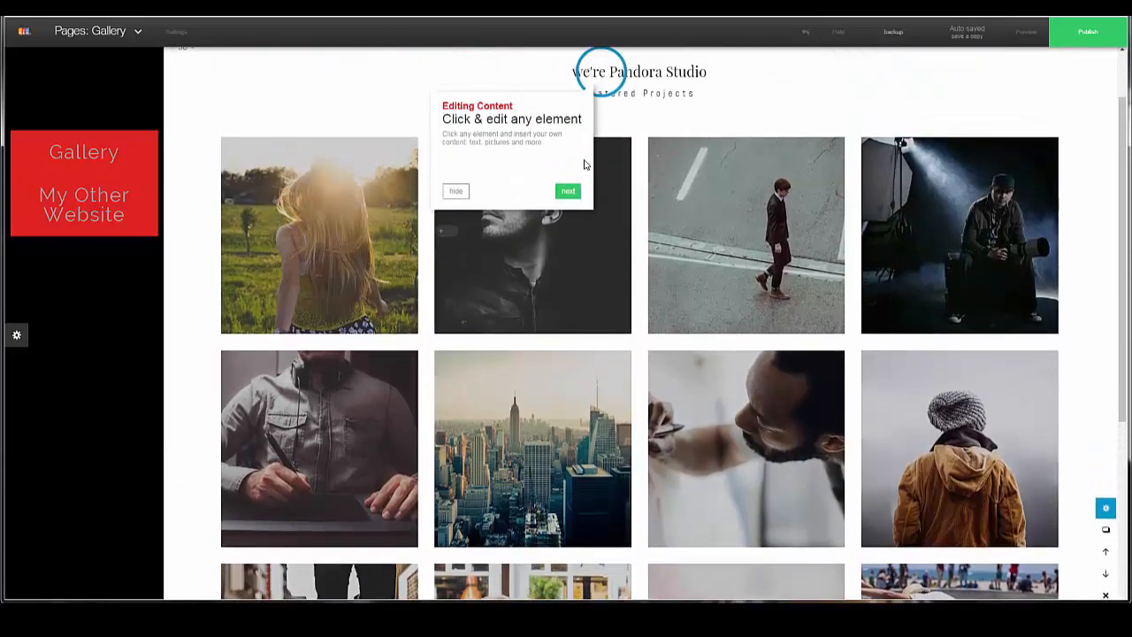
pyautogui.click(568, 193)
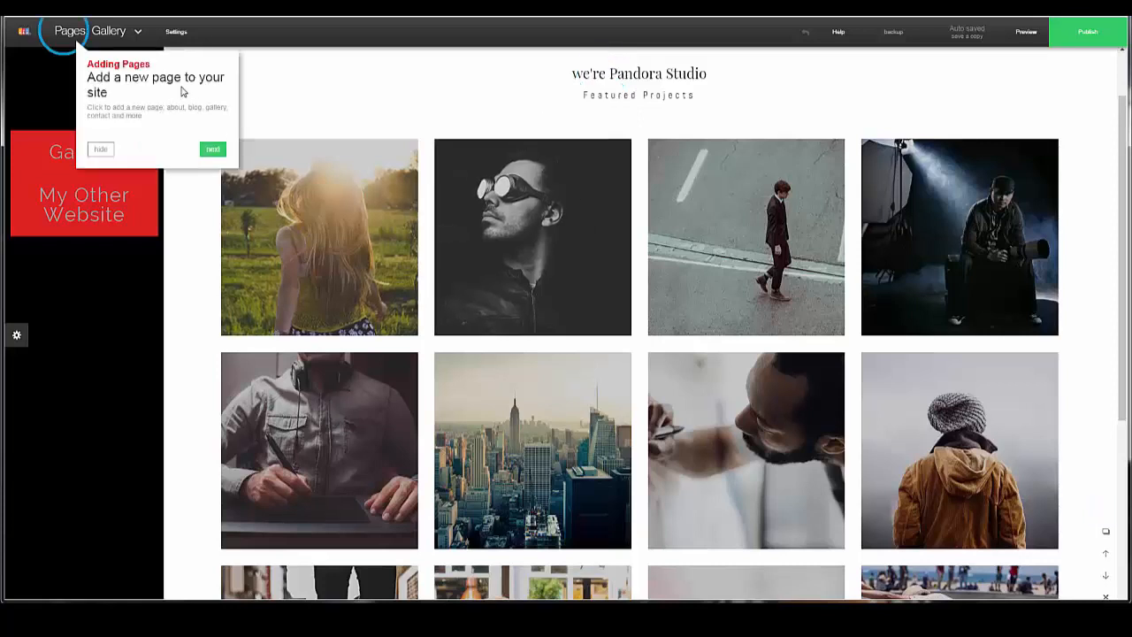
pyautogui.click(213, 150)
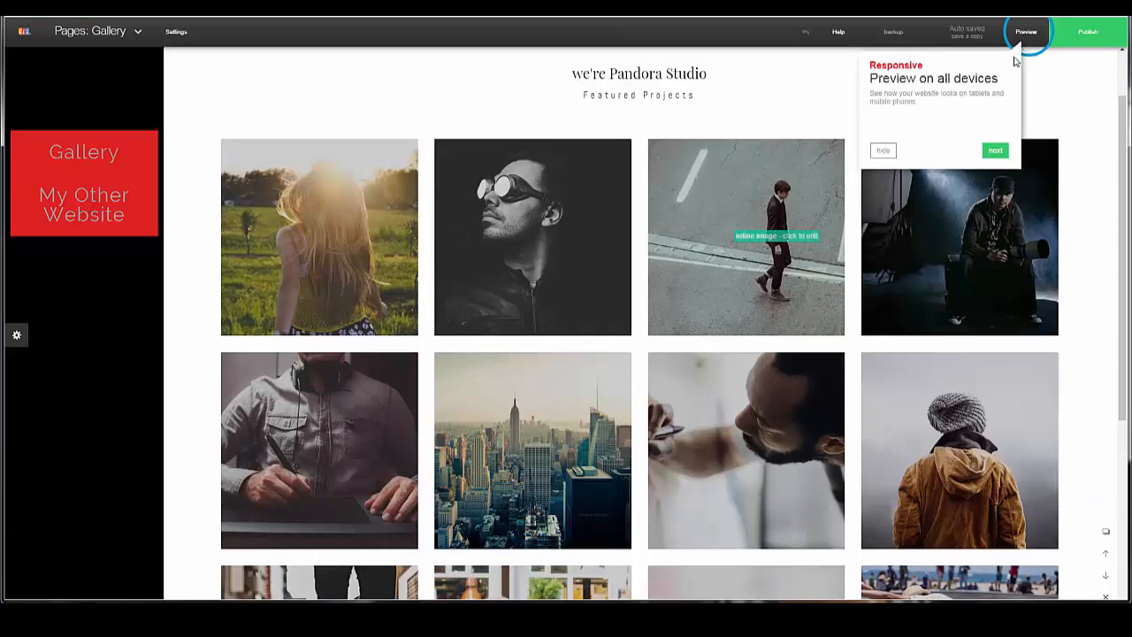
pyautogui.click(996, 152)
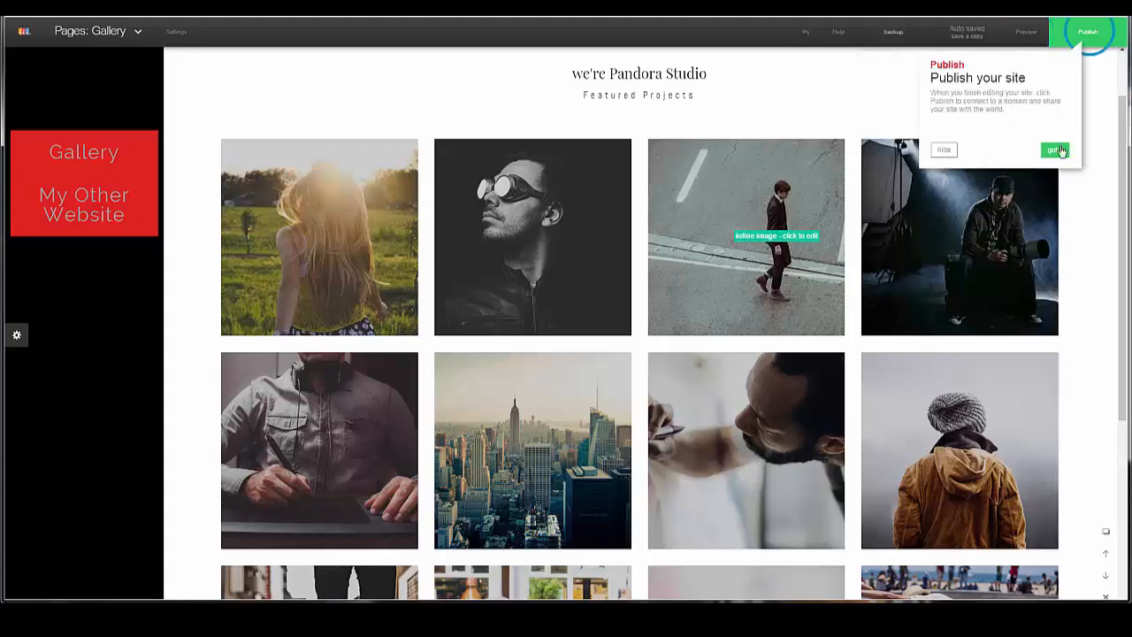
pyautogui.click(1057, 151)
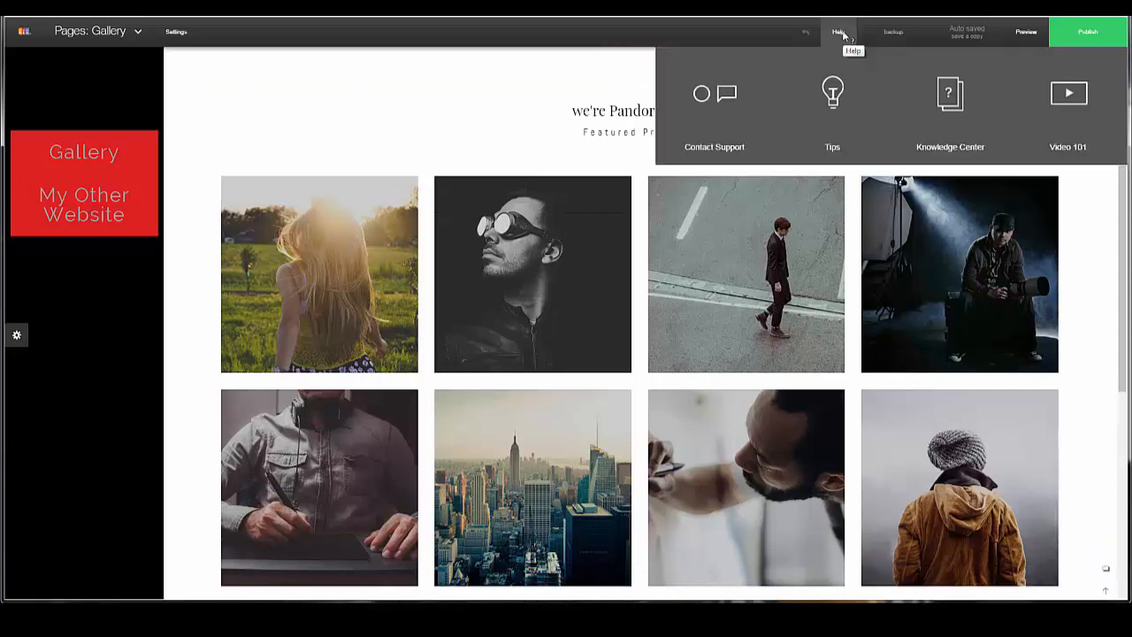
# Leave the Gallery page editor and open the account's overview of its websites
pyautogui.moveTo(931, 35)
pyautogui.moveTo(185, 35)
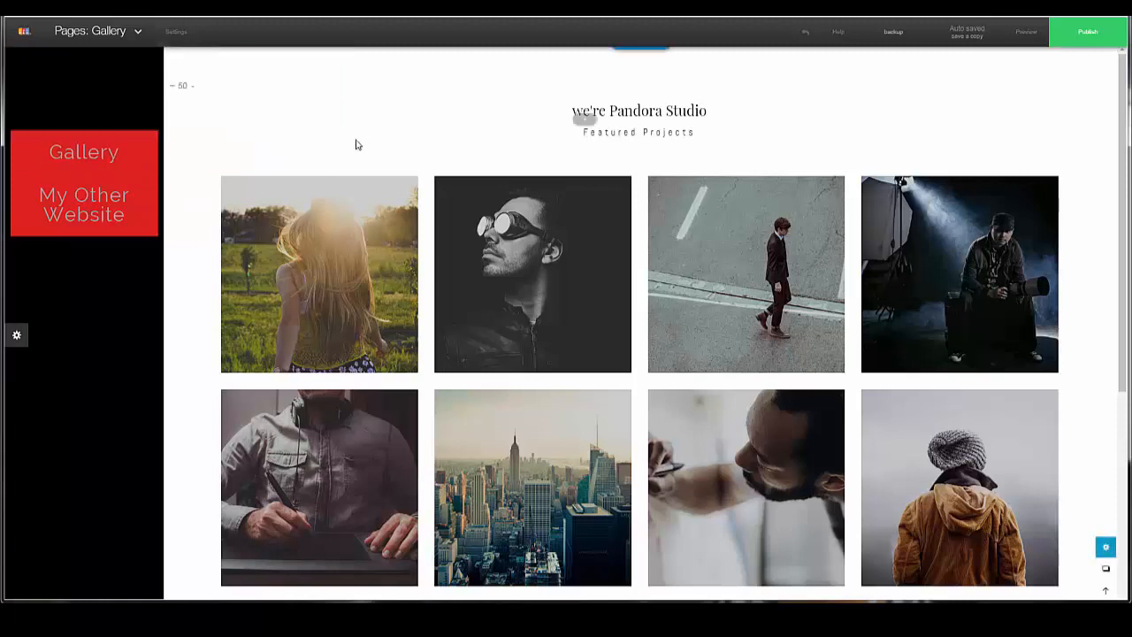
pyautogui.moveTo(146, 40)
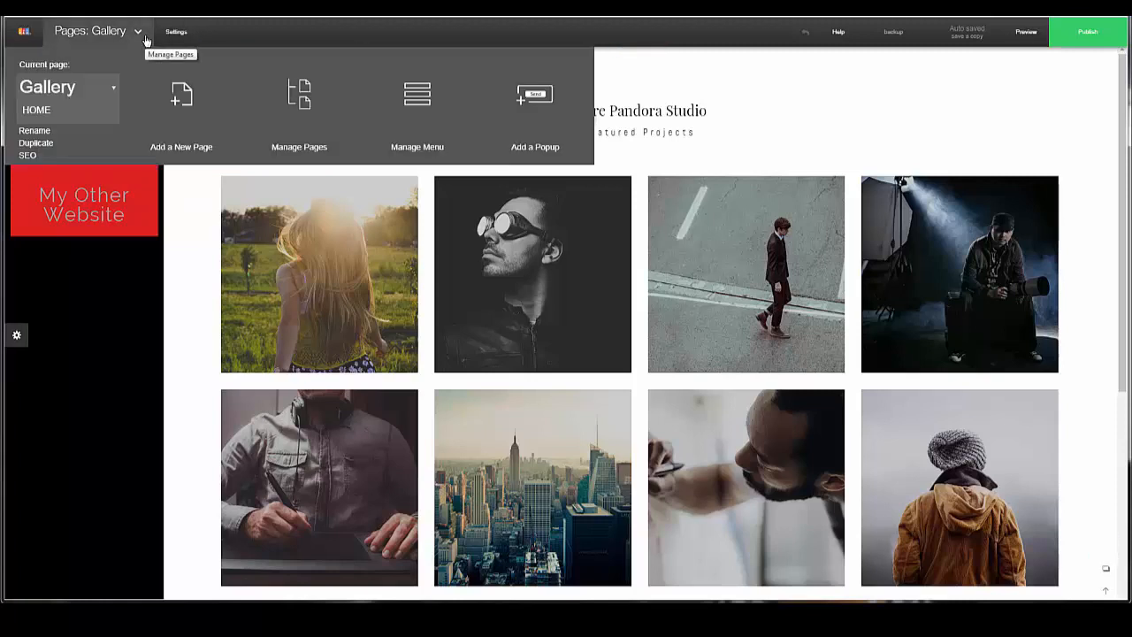
pyautogui.moveTo(29, 37)
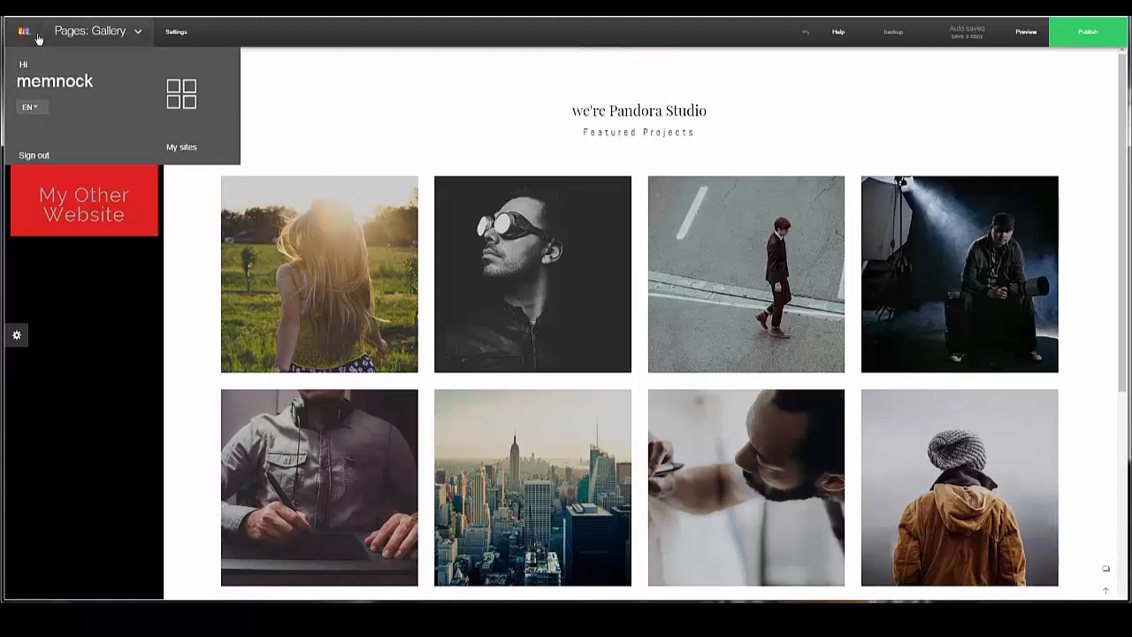
pyautogui.click(183, 104)
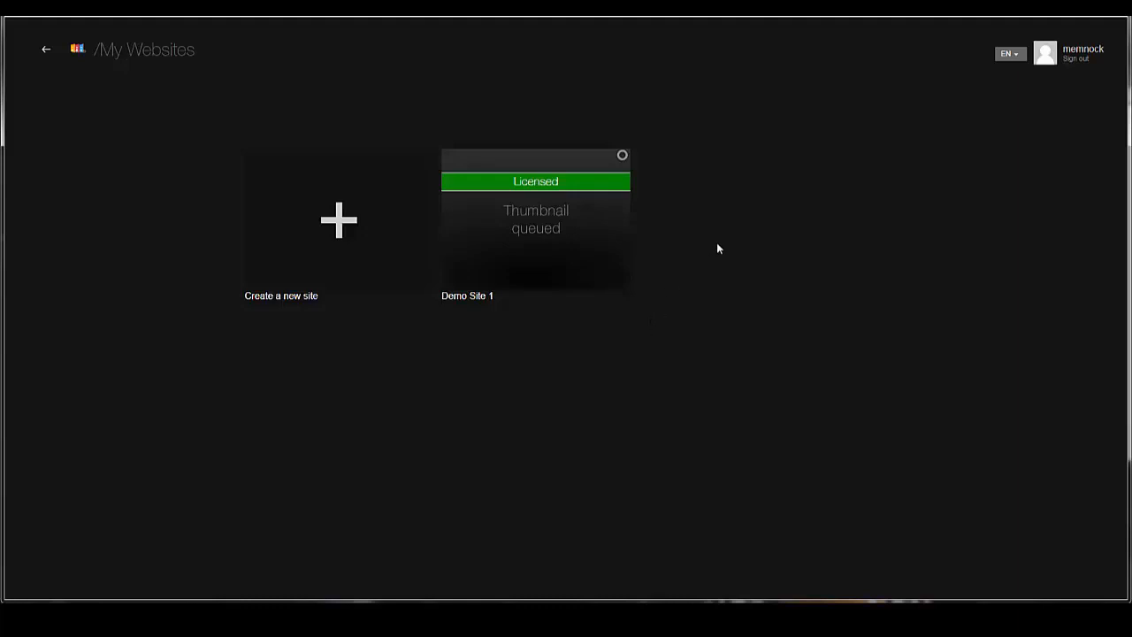
pyautogui.moveTo(605, 161)
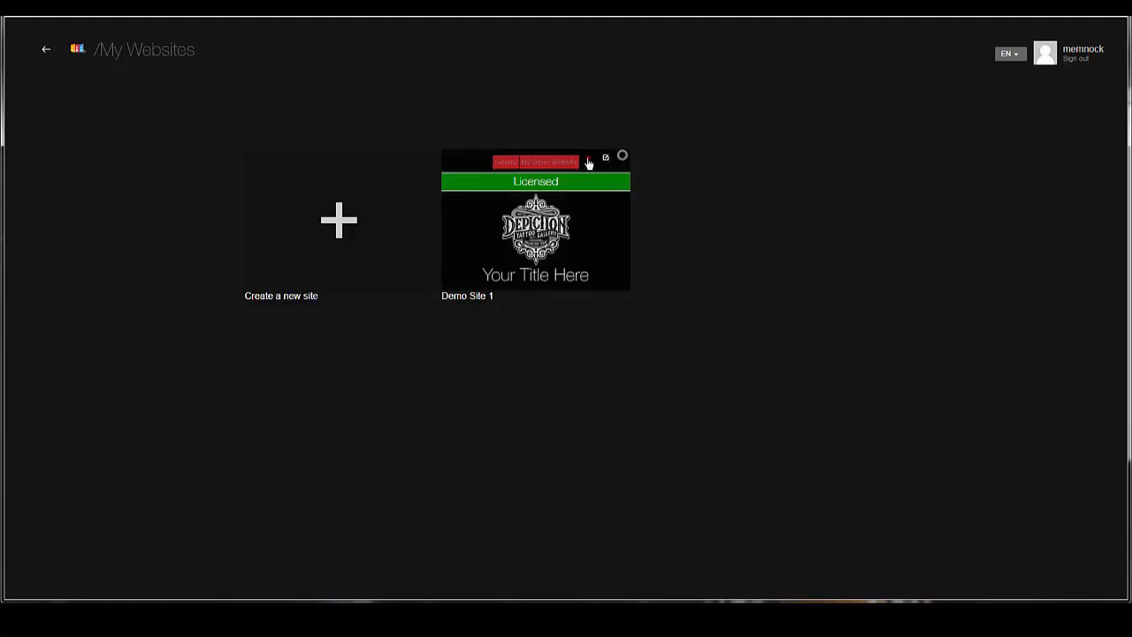
pyautogui.click(589, 162)
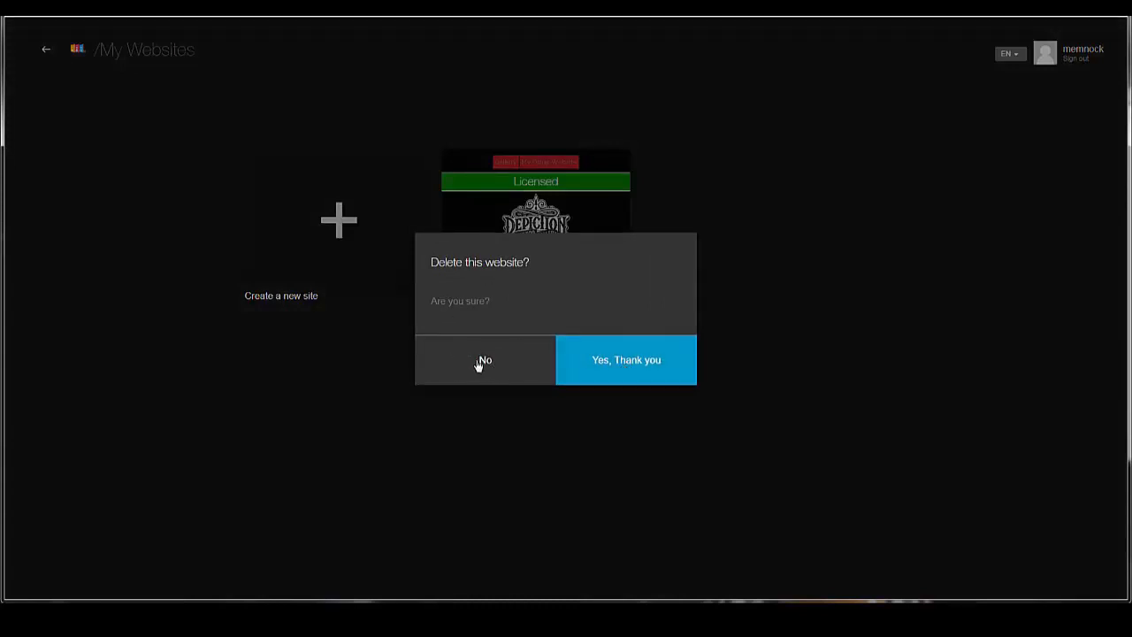
pyautogui.click(506, 375)
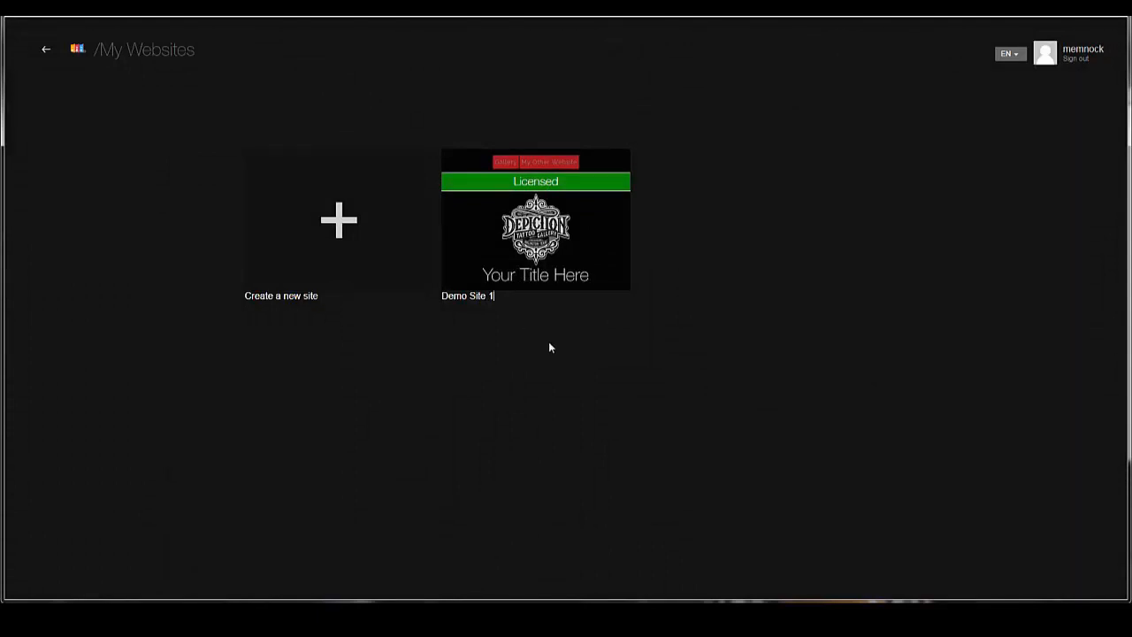
# Rename the site Demo Site 1 as My Demo in the website overview
pyautogui.press('BackSpace')
pyautogui.press('BackSpace')
pyautogui.press('BackSpace')
pyautogui.press('BackSpace')
pyautogui.press('BackSpace')
pyautogui.press('BackSpace')
pyautogui.press('BackSpace')
pyautogui.press('BackSpace')
pyautogui.press('BackSpace')
pyautogui.press('BackSpace')
pyautogui.press('BackSpace')
pyautogui.write('My Demo')
pyautogui.click(546, 369)
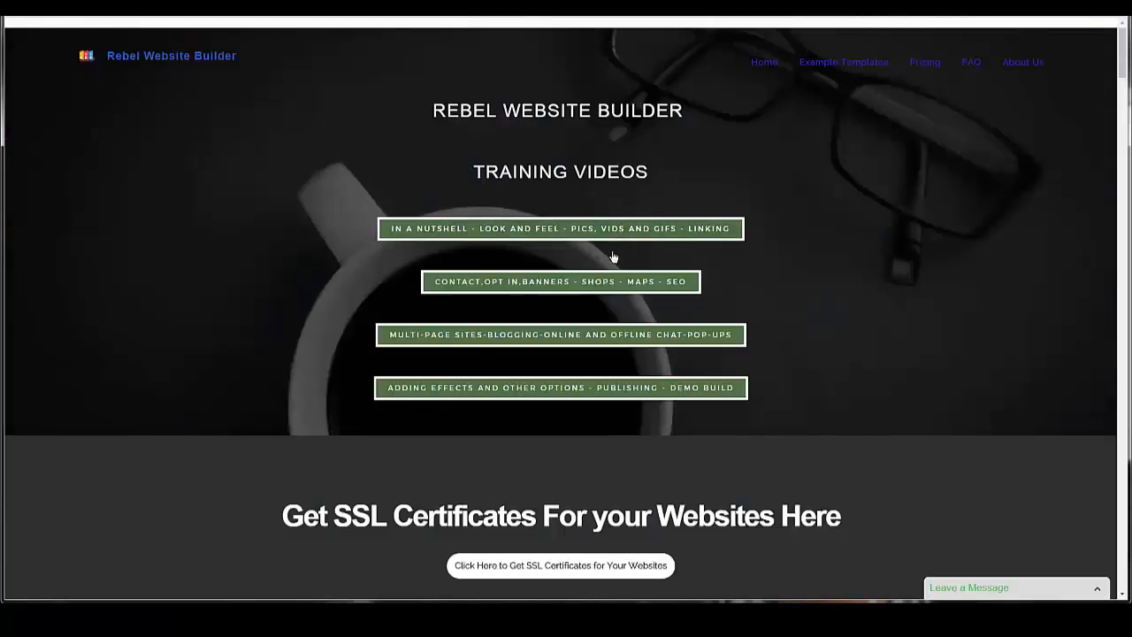
# Look through the training videos and their descriptions on the Rebel Website Builder training page
pyautogui.scroll(-9, 614, 257)
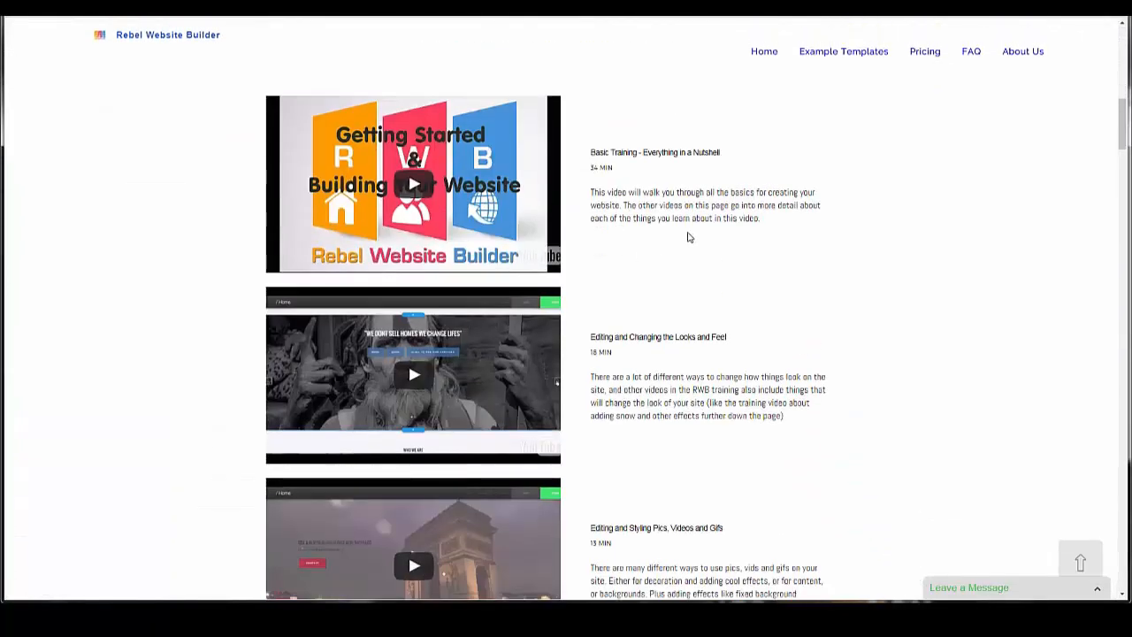
pyautogui.scroll(-7, 690, 237)
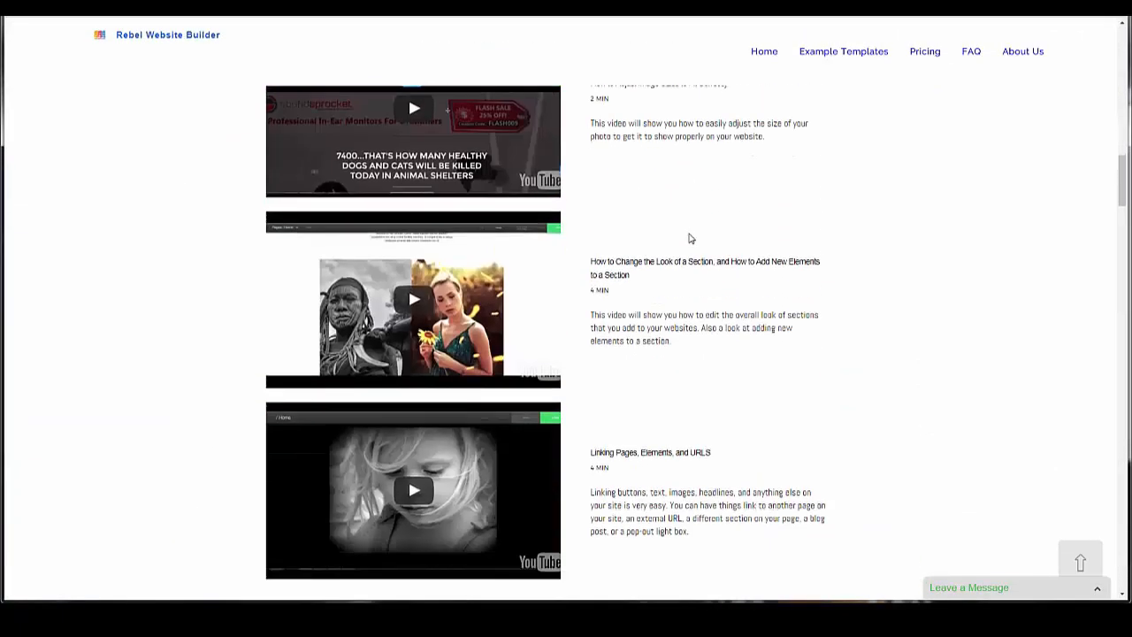
pyautogui.scroll(3, 602, 141)
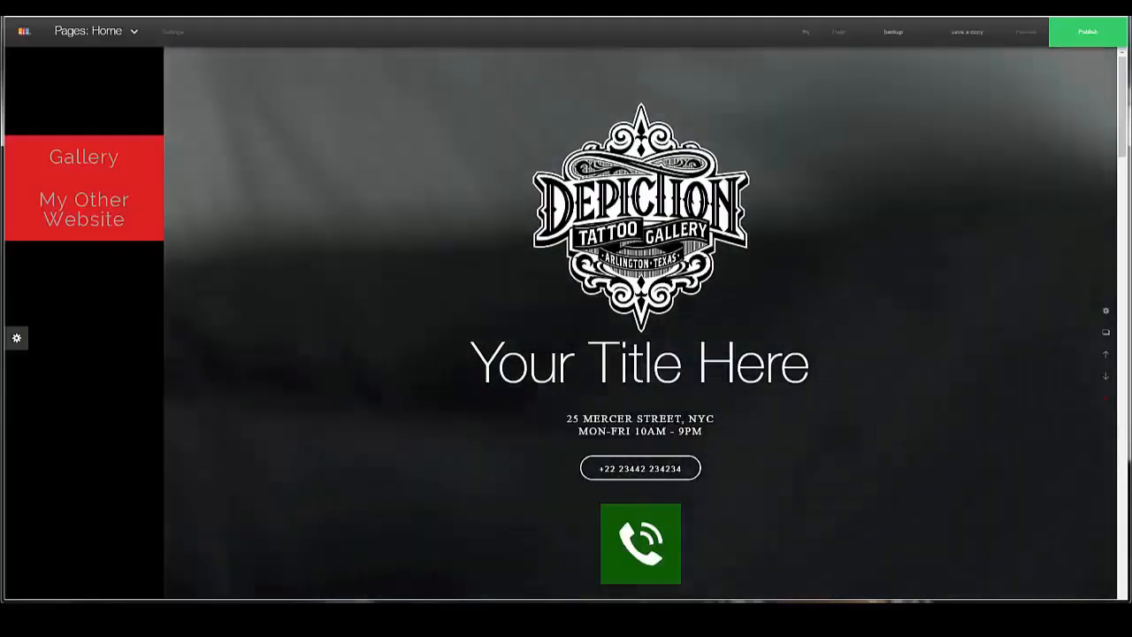